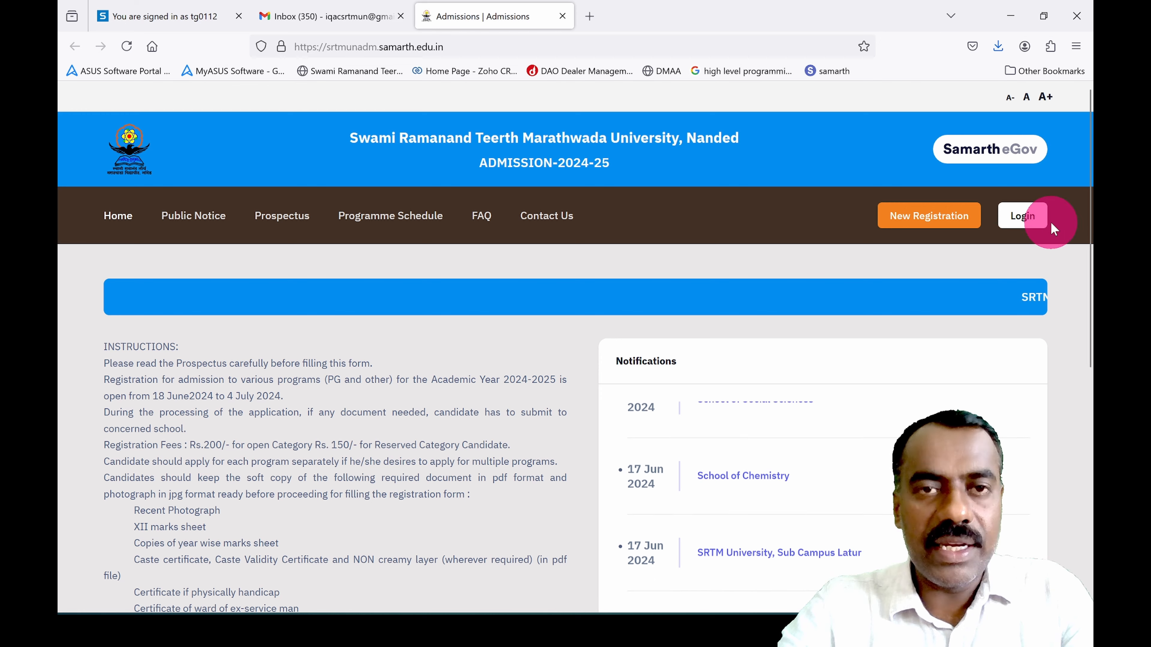
Step: Open the New Registration form and fill the applicant's full name from the saved suggestion
{"action": "left_click", "coordinate": [944, 222]}
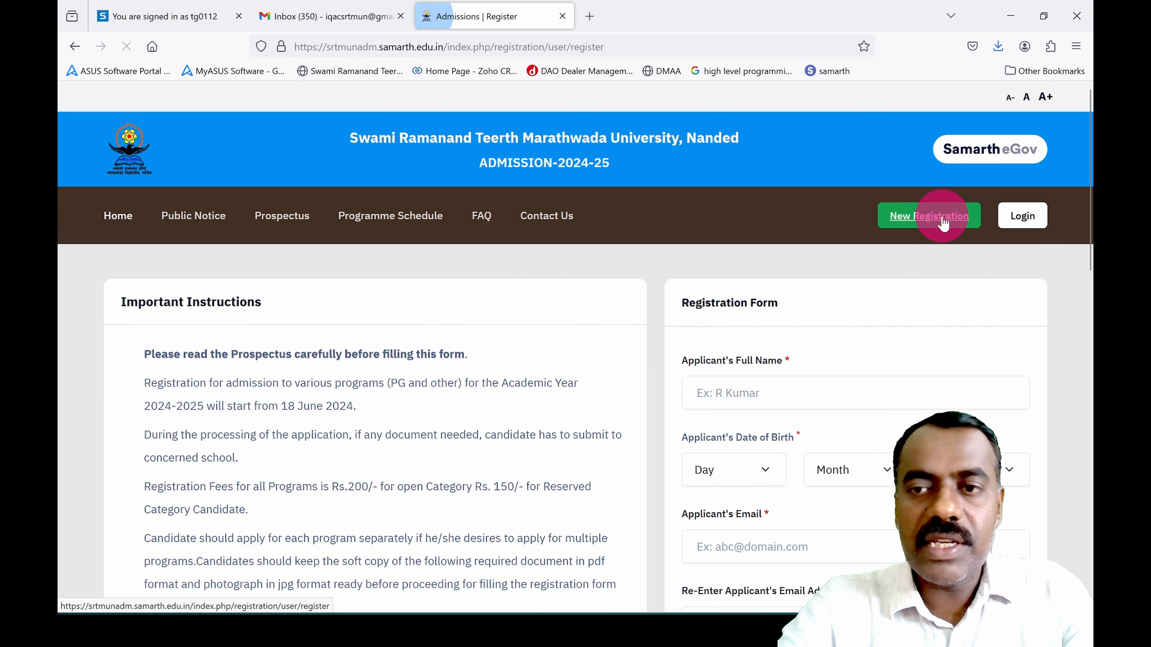
{"action": "scroll", "coordinate": [981, 378], "scroll_direction": "down", "scroll_amount": 3}
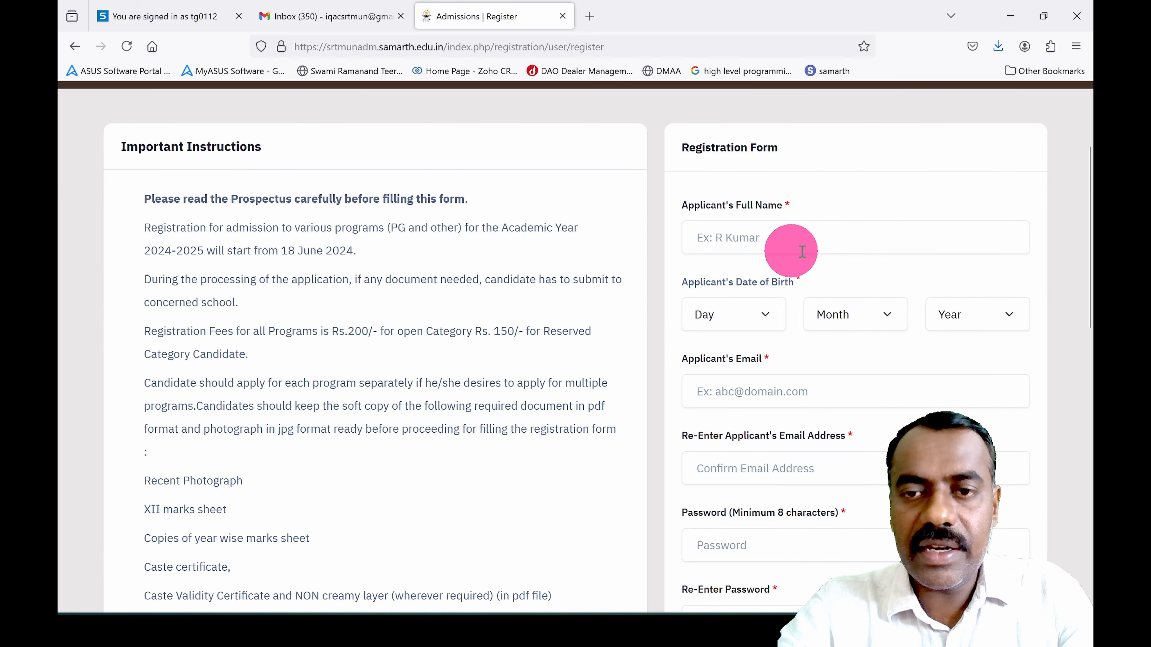
{"action": "scroll", "coordinate": [860, 240], "scroll_direction": "down", "scroll_amount": 2}
{"action": "scroll", "coordinate": [863, 267], "scroll_direction": "up", "scroll_amount": 2}
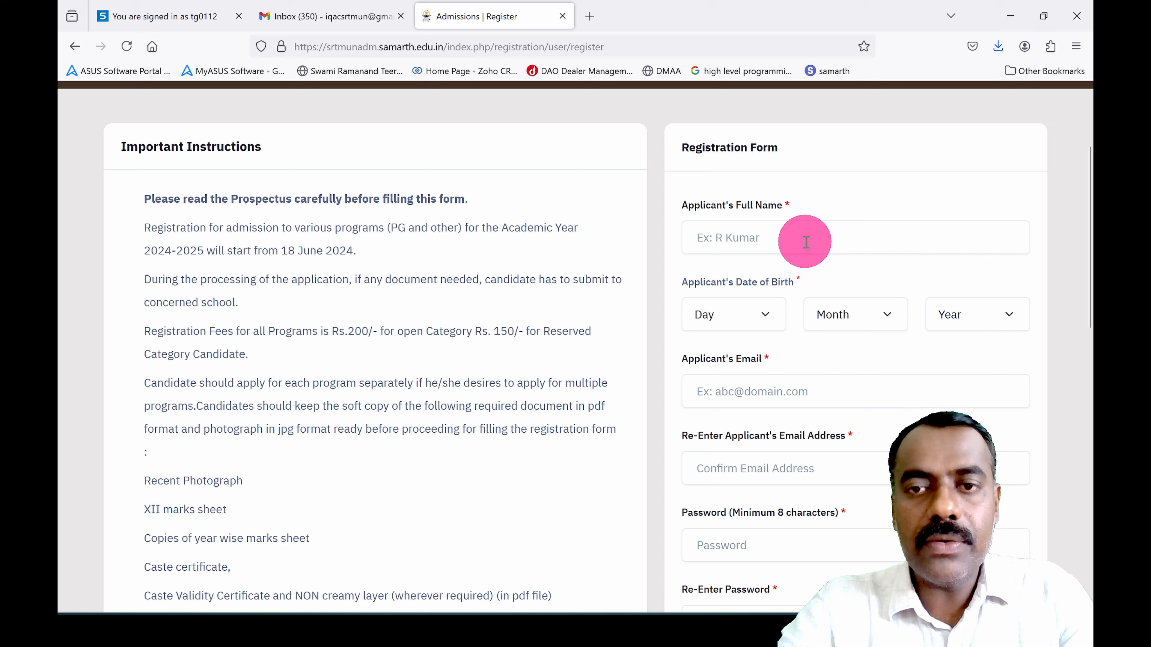
{"action": "left_click", "coordinate": [805, 242]}
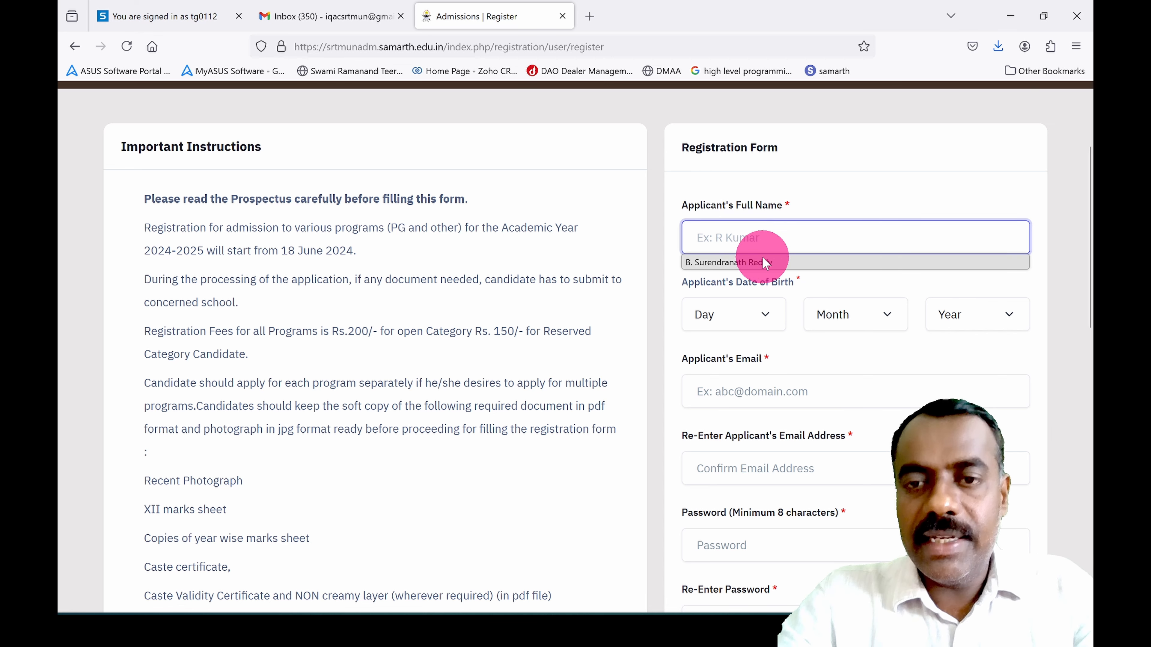
{"action": "left_click", "coordinate": [751, 264]}
Step: Choose the applicant's day, month and year of birth from the date-of-birth dropdowns
{"action": "left_click", "coordinate": [752, 321]}
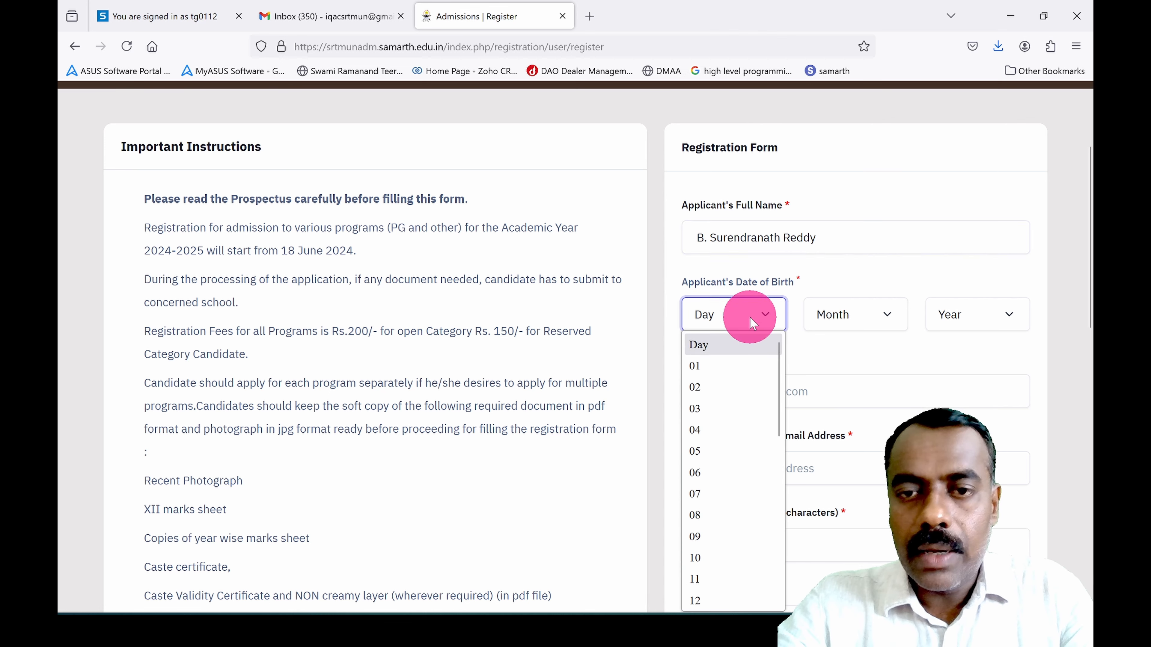
{"action": "left_click", "coordinate": [725, 558]}
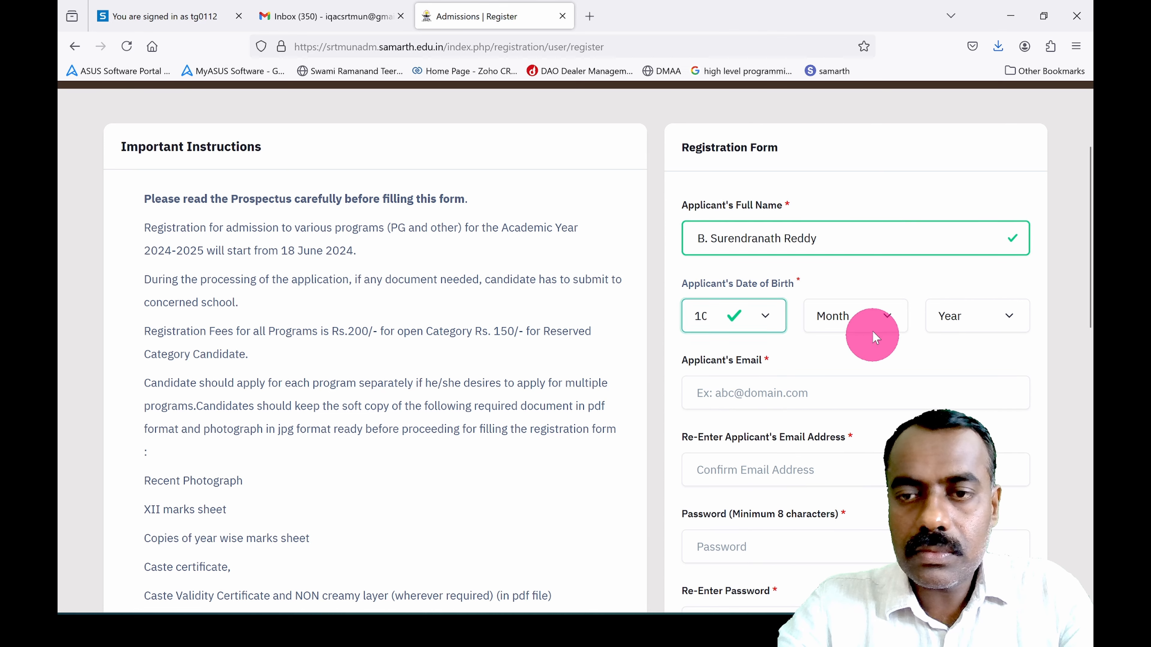
{"action": "left_click", "coordinate": [872, 319]}
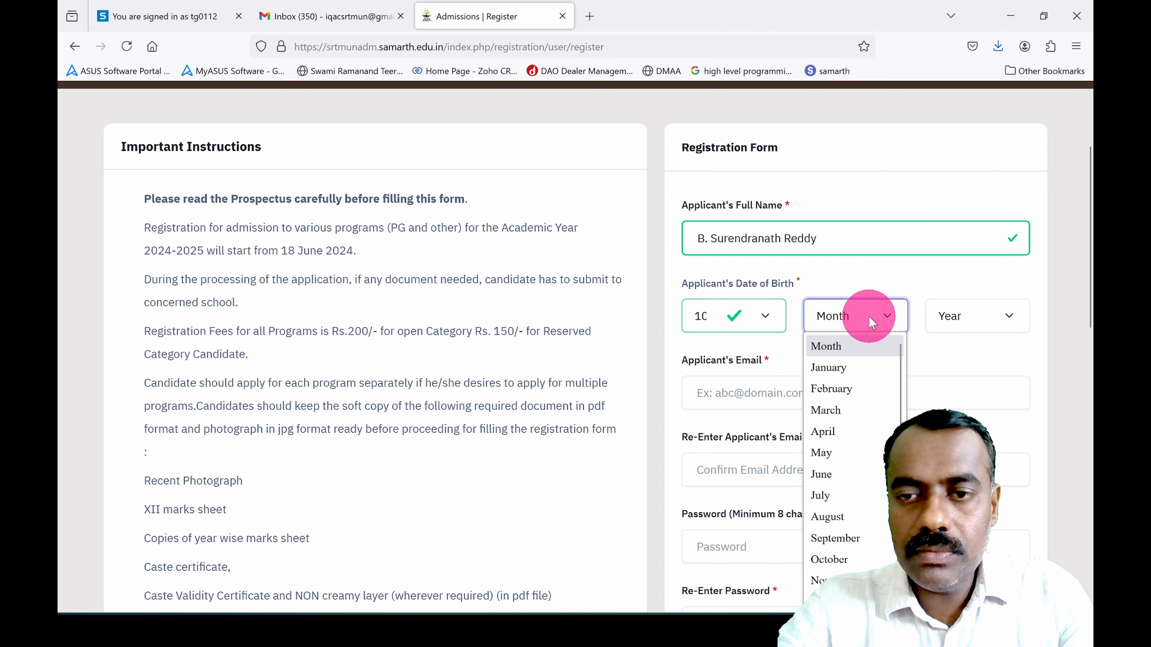
{"action": "left_click", "coordinate": [830, 481]}
{"action": "left_click", "coordinate": [957, 316]}
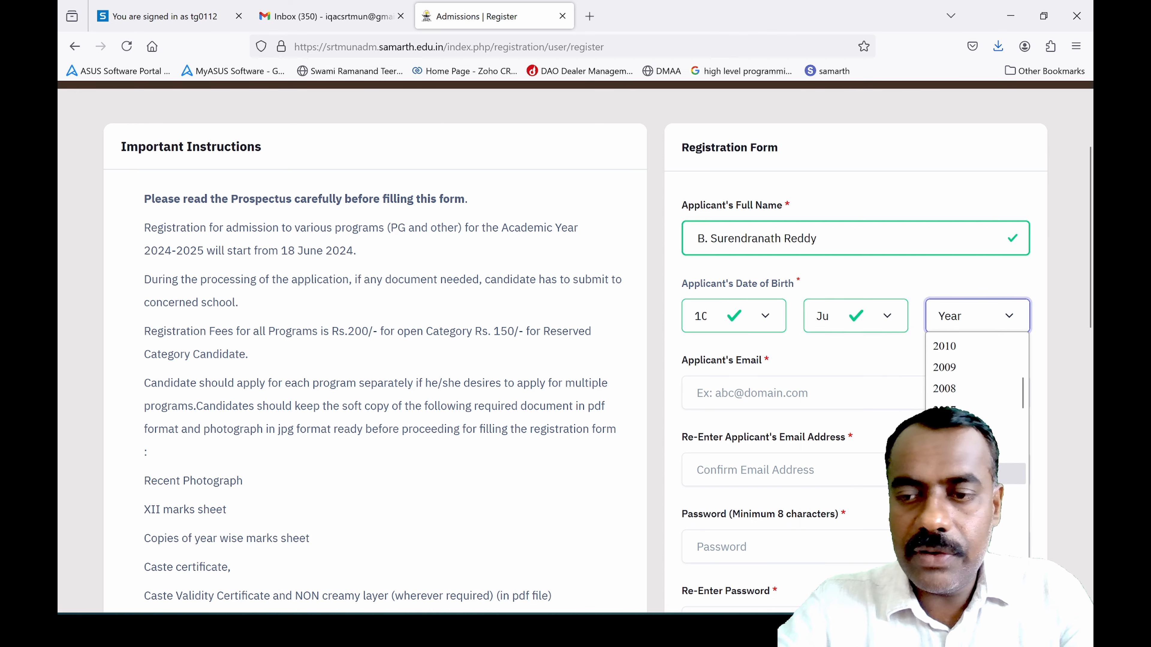
{"action": "scroll", "coordinate": [1000, 500], "scroll_direction": "down", "scroll_amount": 2}
{"action": "scroll", "coordinate": [983, 463], "scroll_direction": "down", "scroll_amount": 4}
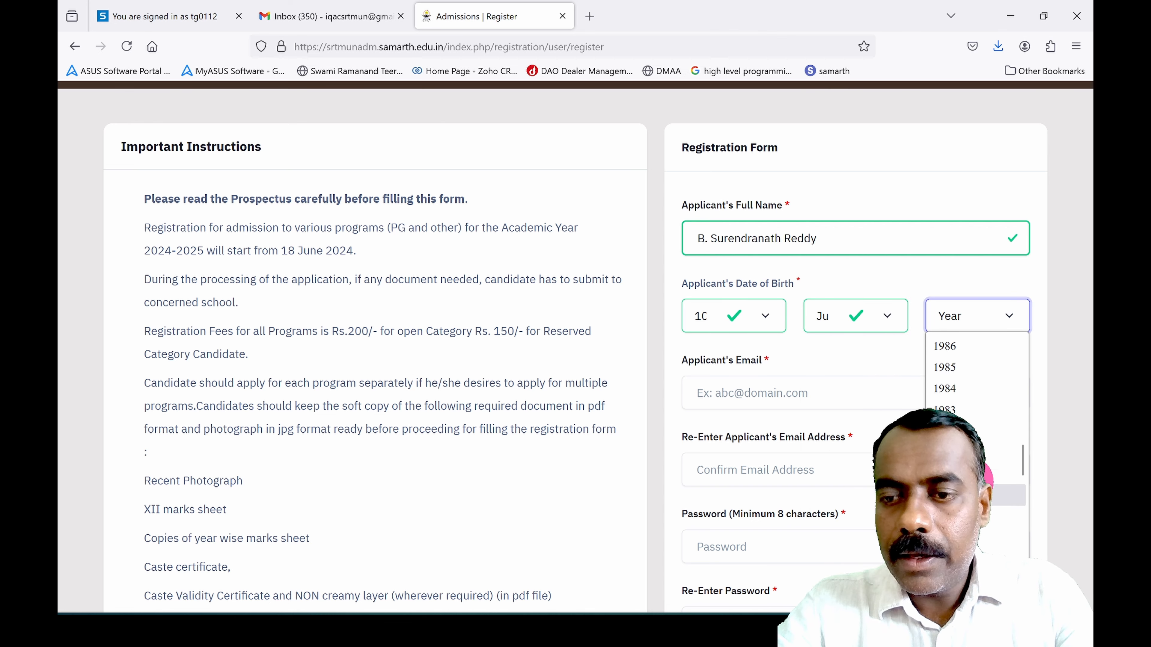
{"action": "left_click", "coordinate": [969, 390]}
{"action": "scroll", "coordinate": [1019, 362], "scroll_direction": "down", "scroll_amount": 2}
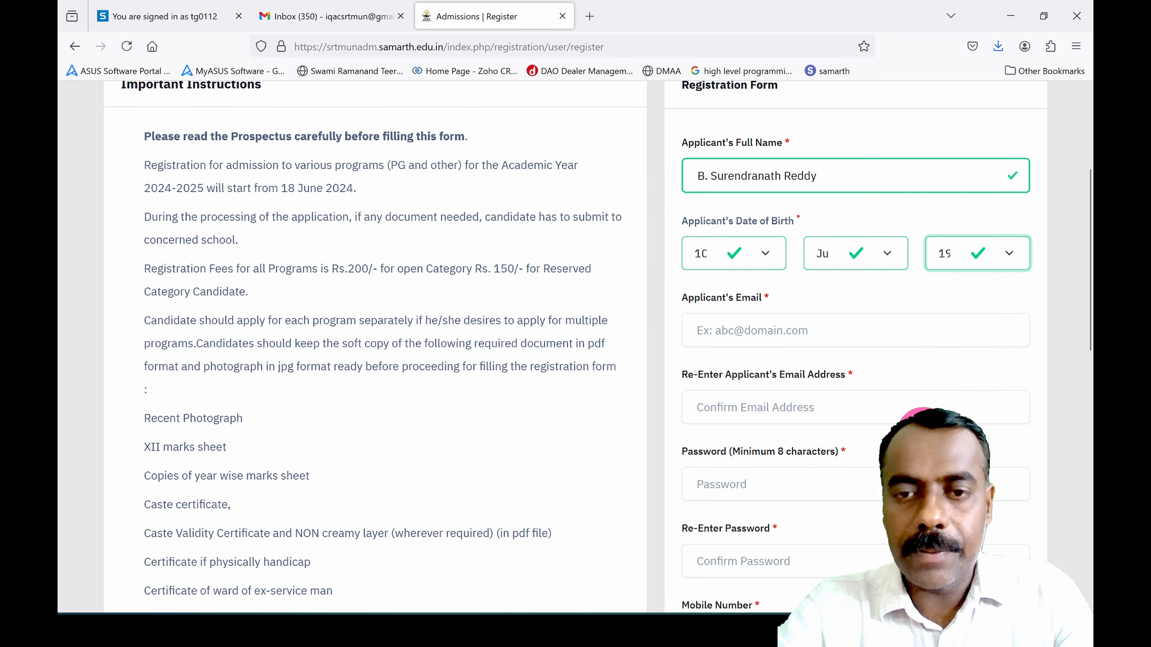
Step: Enter the applicant's e-mail address and fill in its confirmation
{"action": "left_click", "coordinate": [818, 317]}
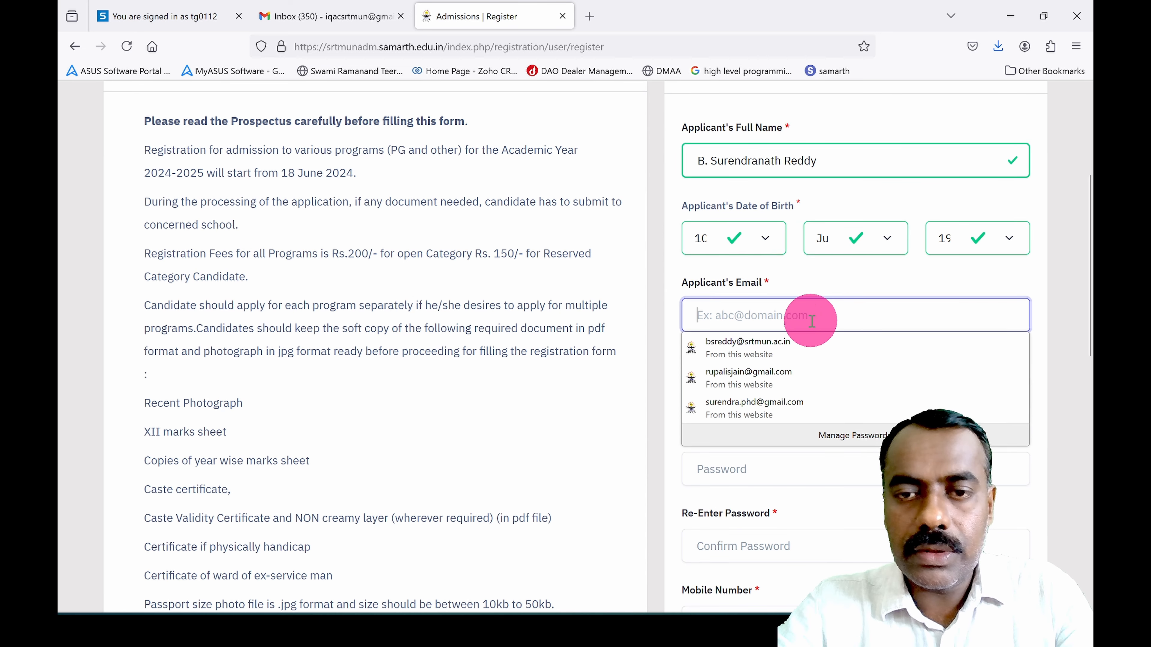
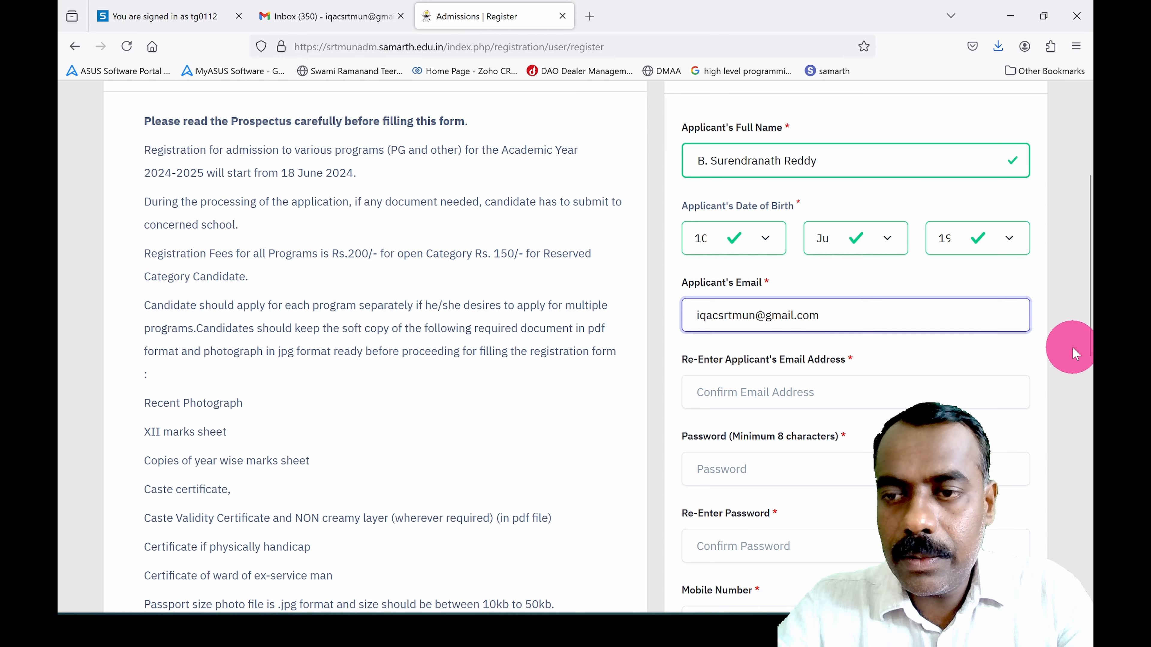
{"action": "left_click", "coordinate": [1075, 354]}
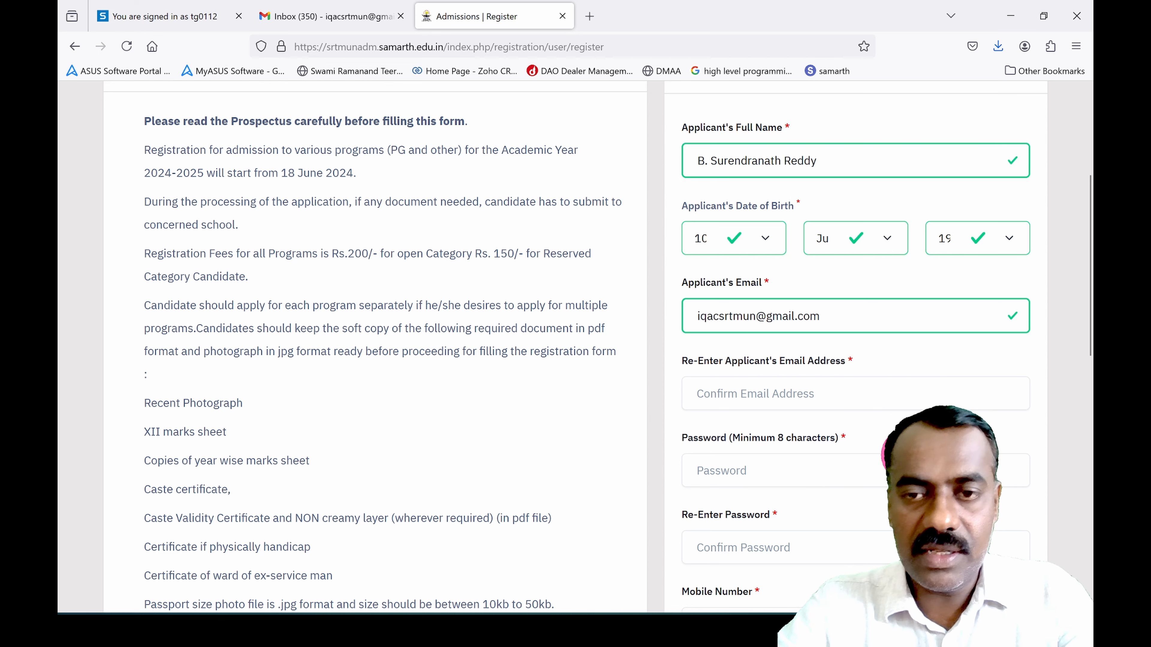
{"action": "scroll", "coordinate": [842, 391], "scroll_direction": "down", "scroll_amount": 2}
{"action": "left_click", "coordinate": [829, 305]}
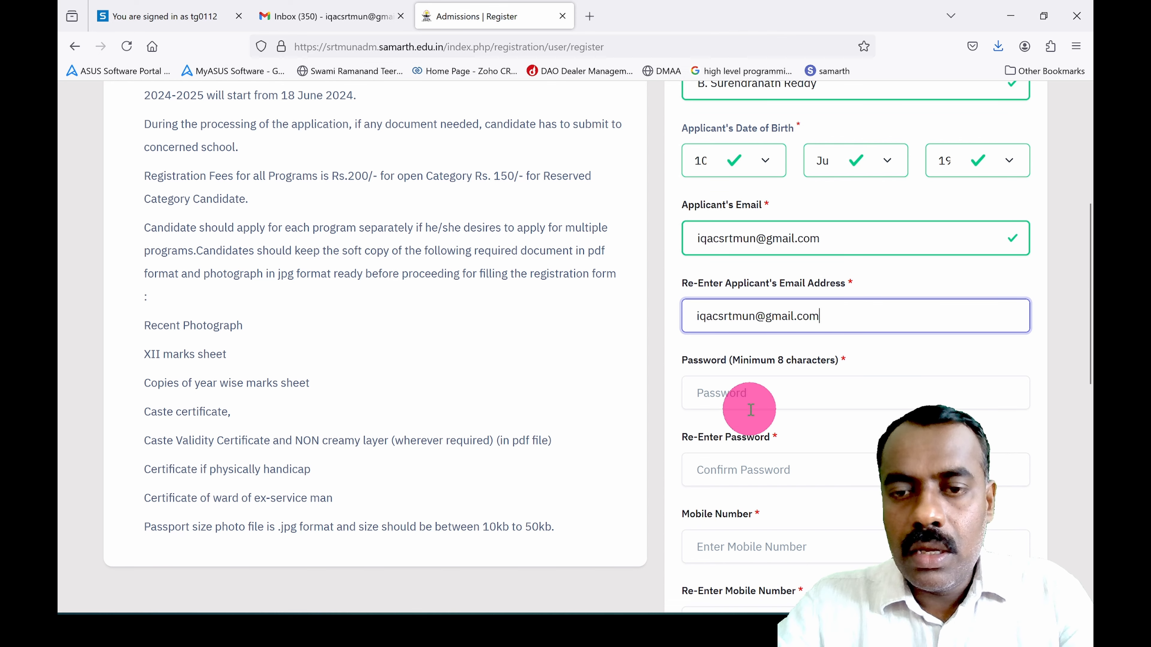
Step: Type the account password and re-enter it to confirm
{"action": "left_click", "coordinate": [752, 393]}
{"action": "type", "text": "s"}
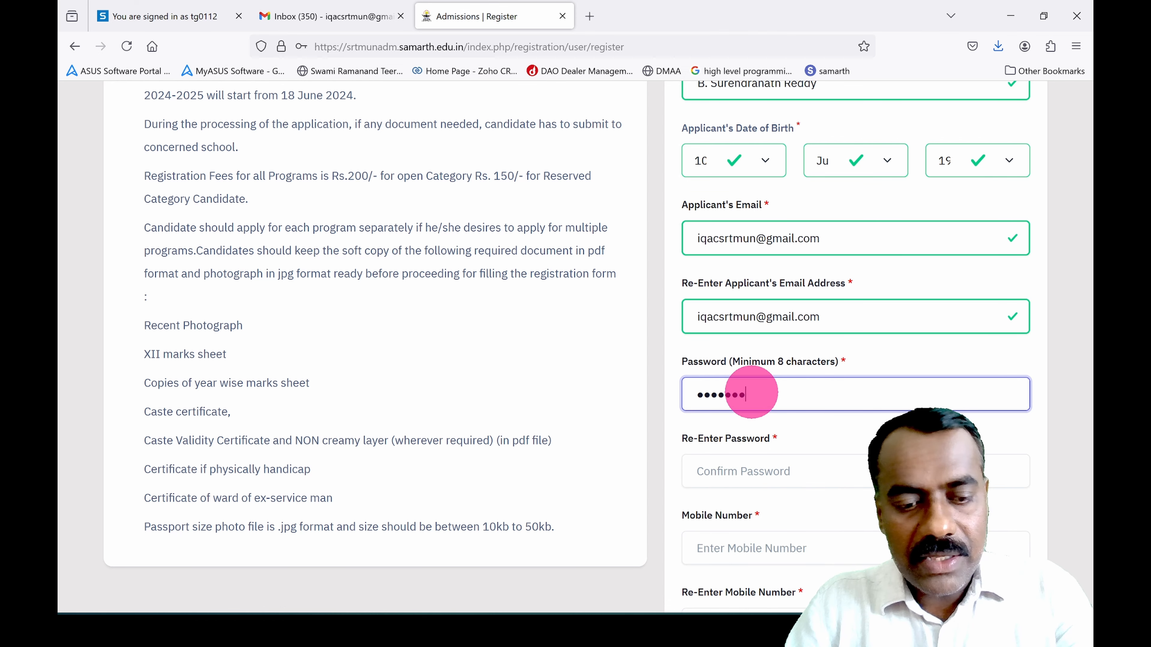
{"action": "scroll", "coordinate": [861, 411], "scroll_direction": "down", "scroll_amount": 2}
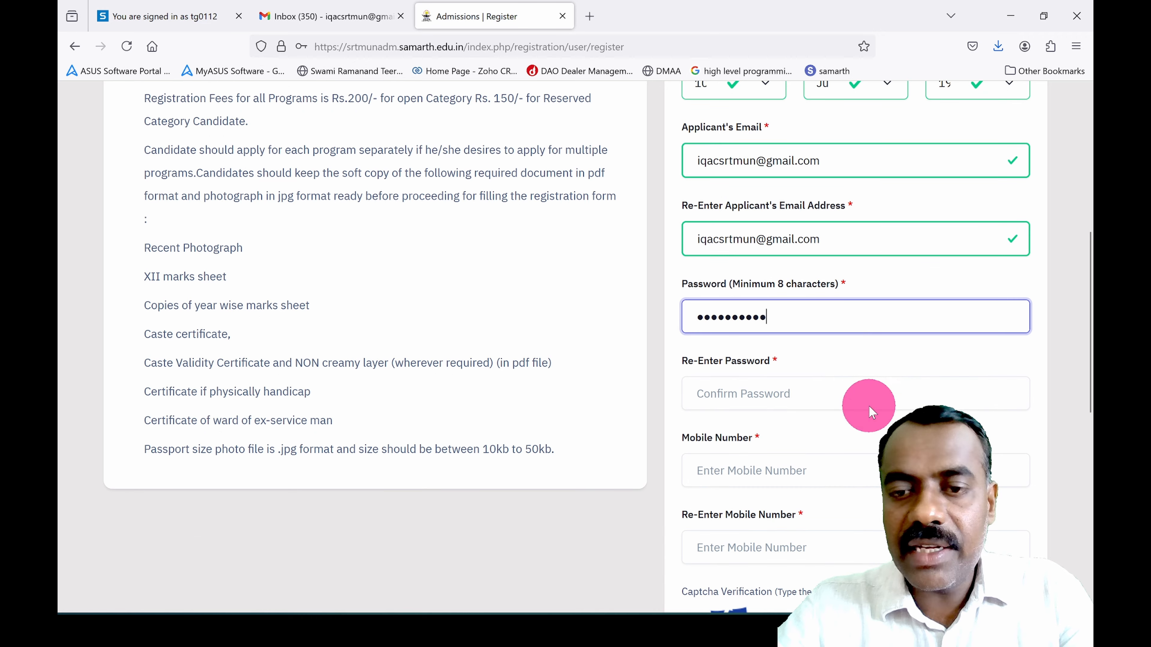
{"action": "left_click", "coordinate": [781, 394]}
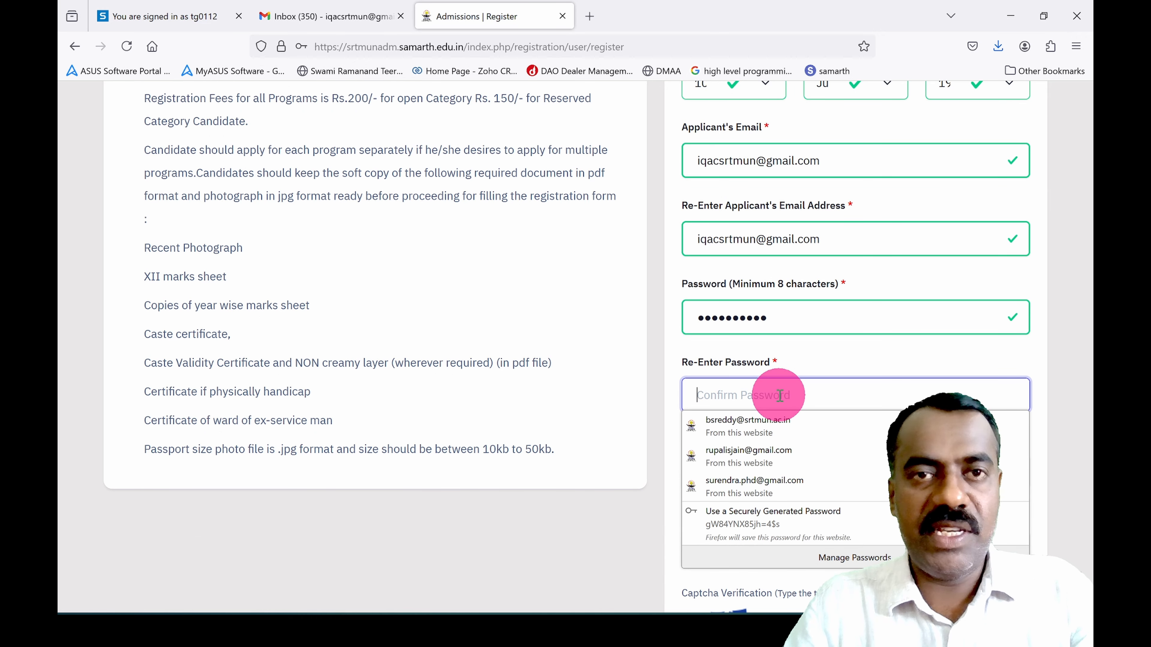
{"action": "type", "text": "•"}
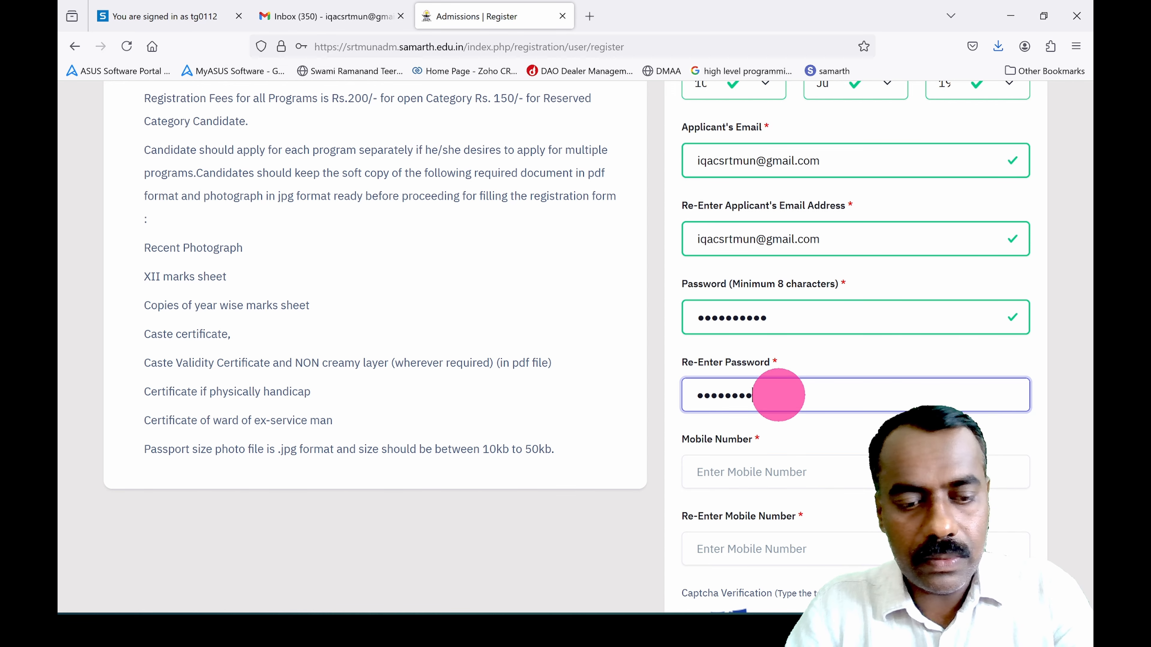
{"action": "scroll", "coordinate": [778, 395], "scroll_direction": "down", "scroll_amount": 2}
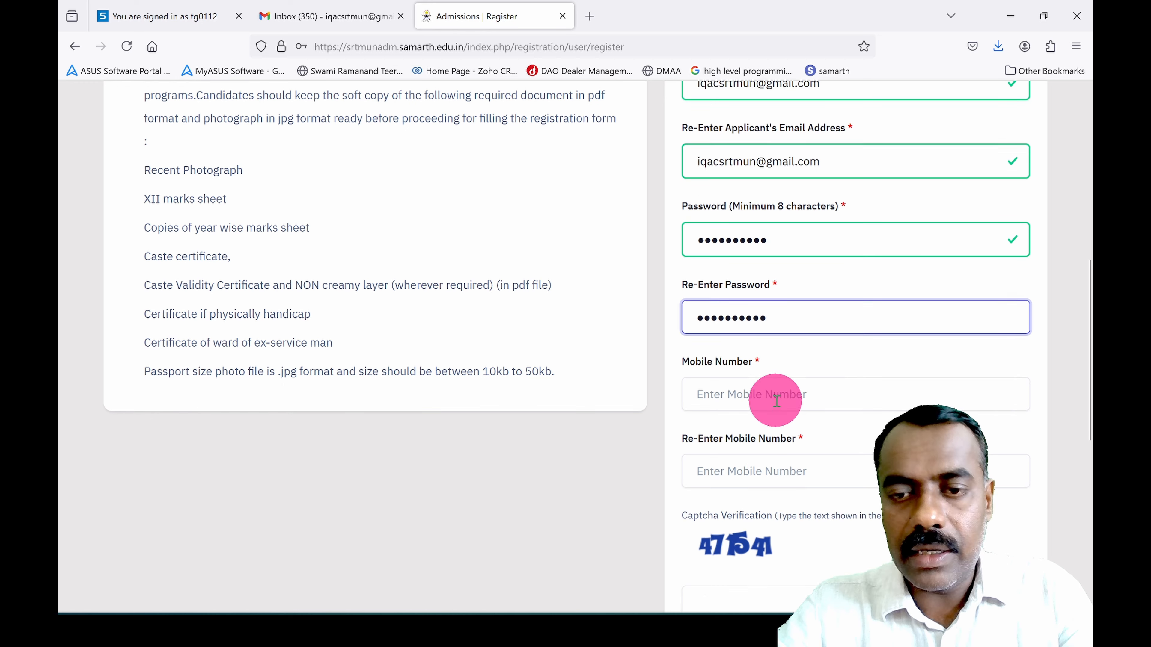
Step: Fill the mobile number and its confirmation from the autofill suggestions
{"action": "left_click", "coordinate": [775, 398]}
{"action": "left_click", "coordinate": [727, 421]}
{"action": "scroll", "coordinate": [784, 407], "scroll_direction": "down", "scroll_amount": 2}
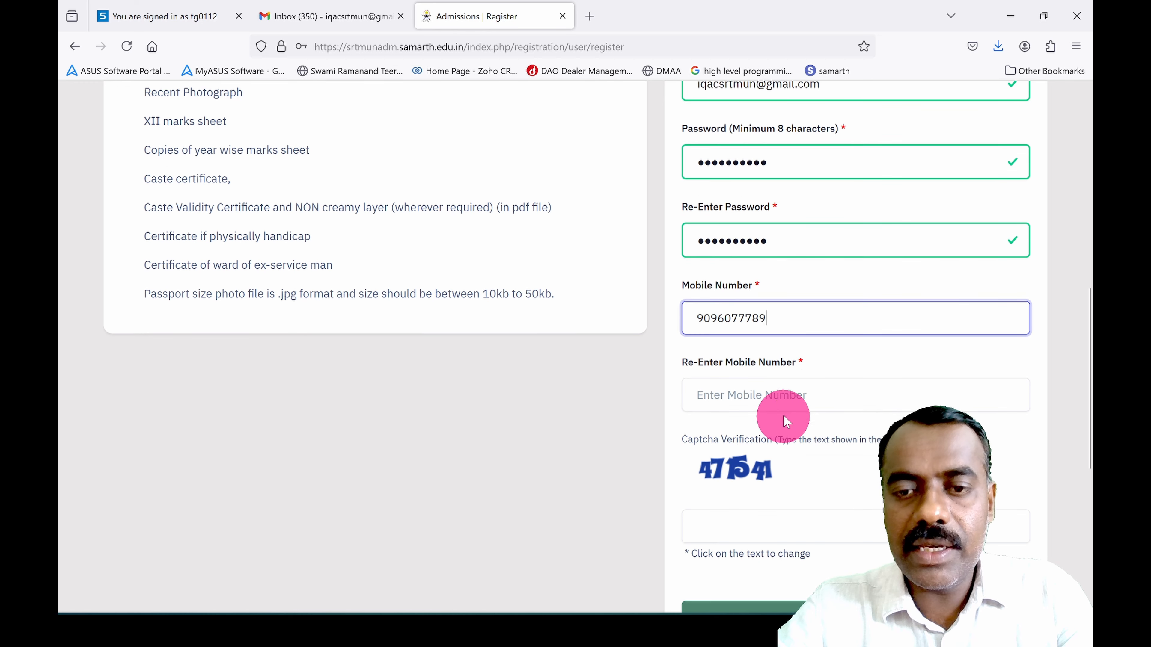
{"action": "left_click", "coordinate": [778, 398]}
{"action": "left_click", "coordinate": [734, 421]}
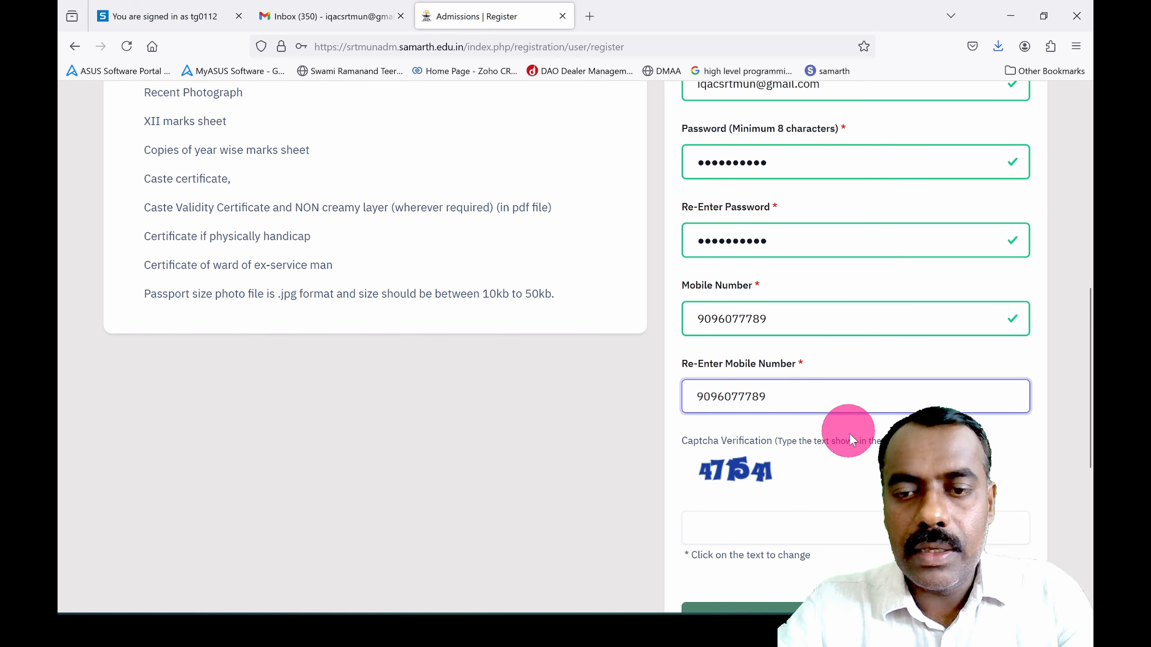
{"action": "scroll", "coordinate": [811, 408], "scroll_direction": "down", "scroll_amount": 4}
Step: Enter the captcha text and submit the registration with Register
{"action": "left_click", "coordinate": [786, 379]}
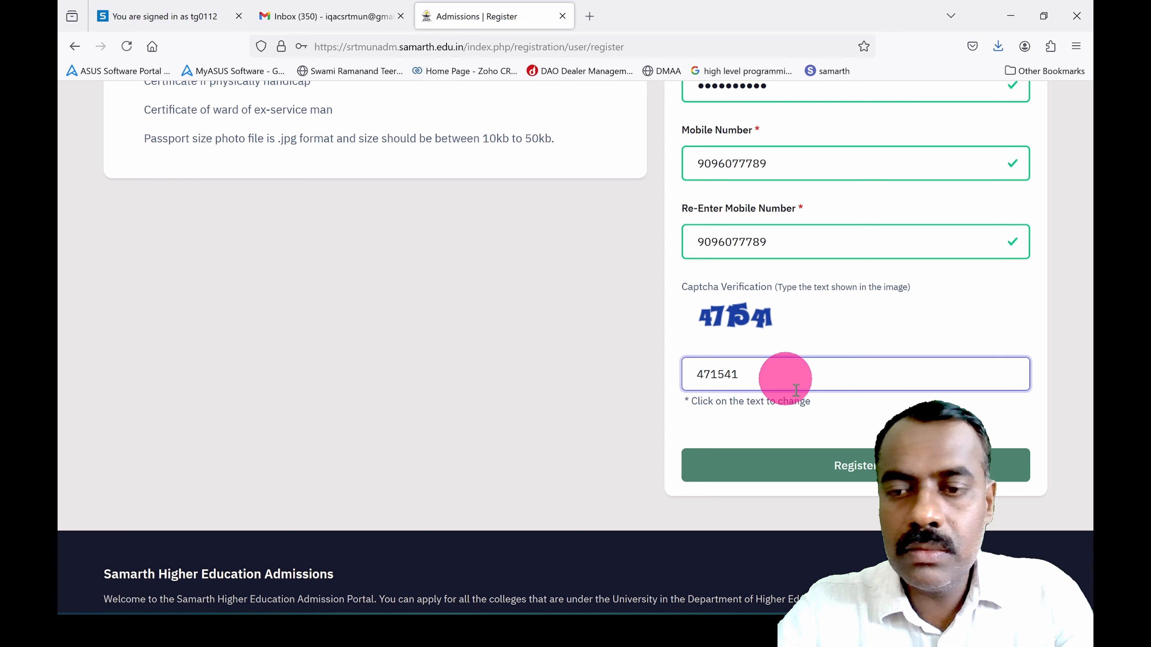
{"action": "scroll", "coordinate": [796, 390], "scroll_direction": "down", "scroll_amount": 2}
{"action": "left_click", "coordinate": [863, 394]}
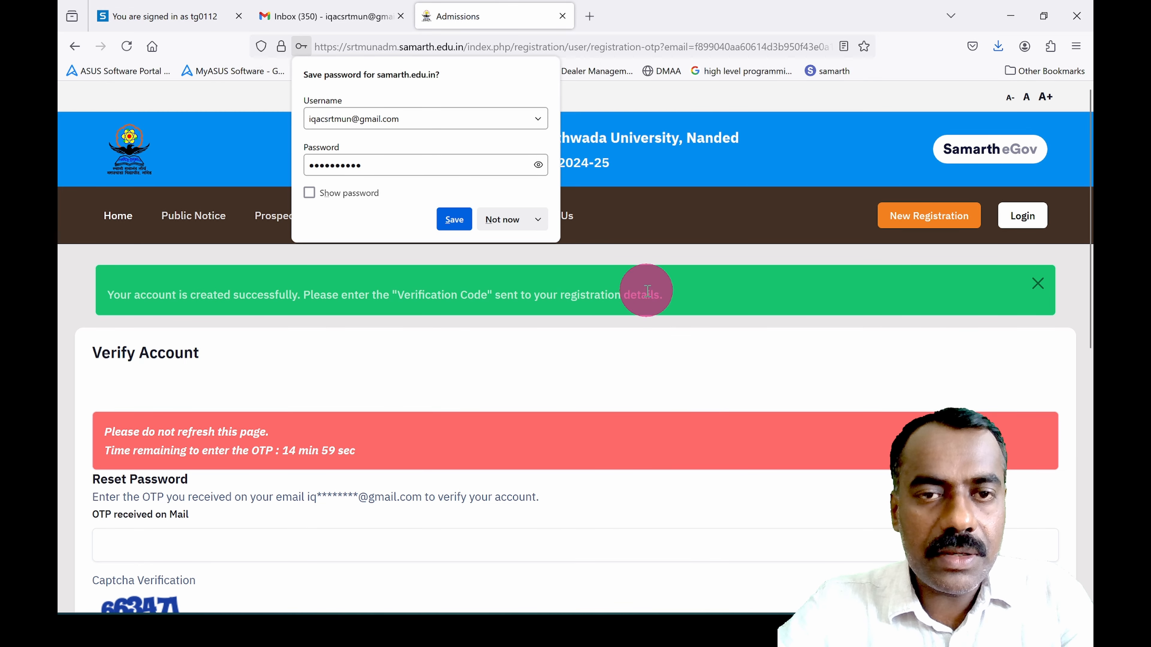
Step: Save the new login in the browser and highlight the masked e-mail address in the OTP instructions
{"action": "left_click", "coordinate": [453, 219]}
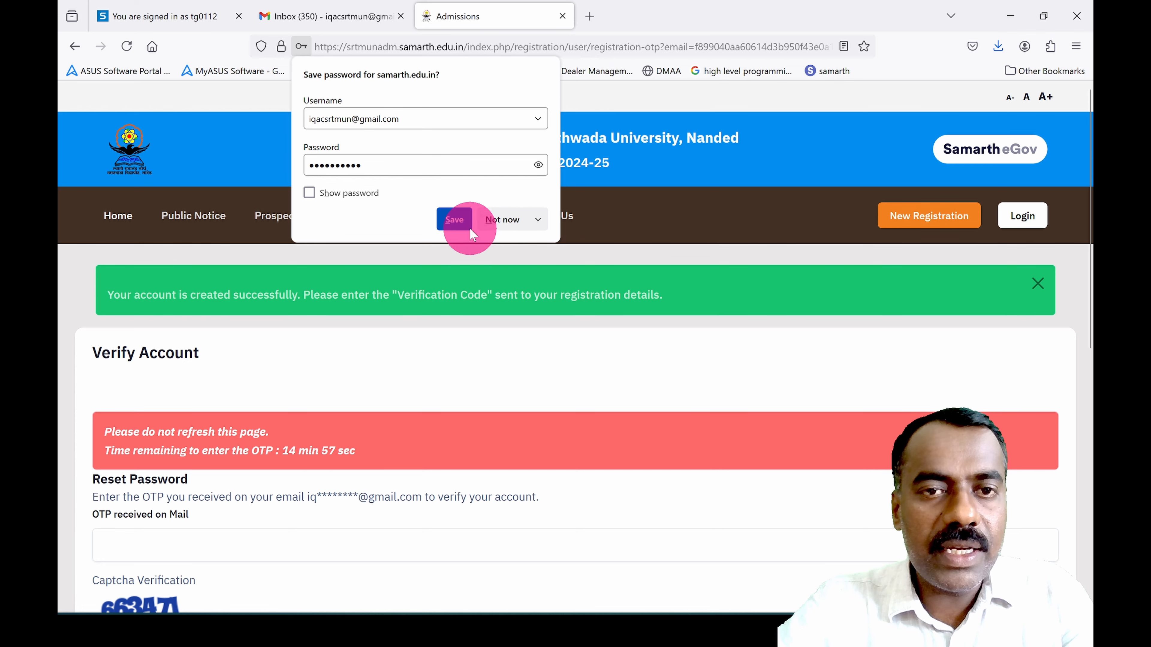
{"action": "scroll", "coordinate": [810, 404], "scroll_direction": "down", "scroll_amount": 1}
{"action": "scroll", "coordinate": [810, 404], "scroll_direction": "down", "scroll_amount": 1}
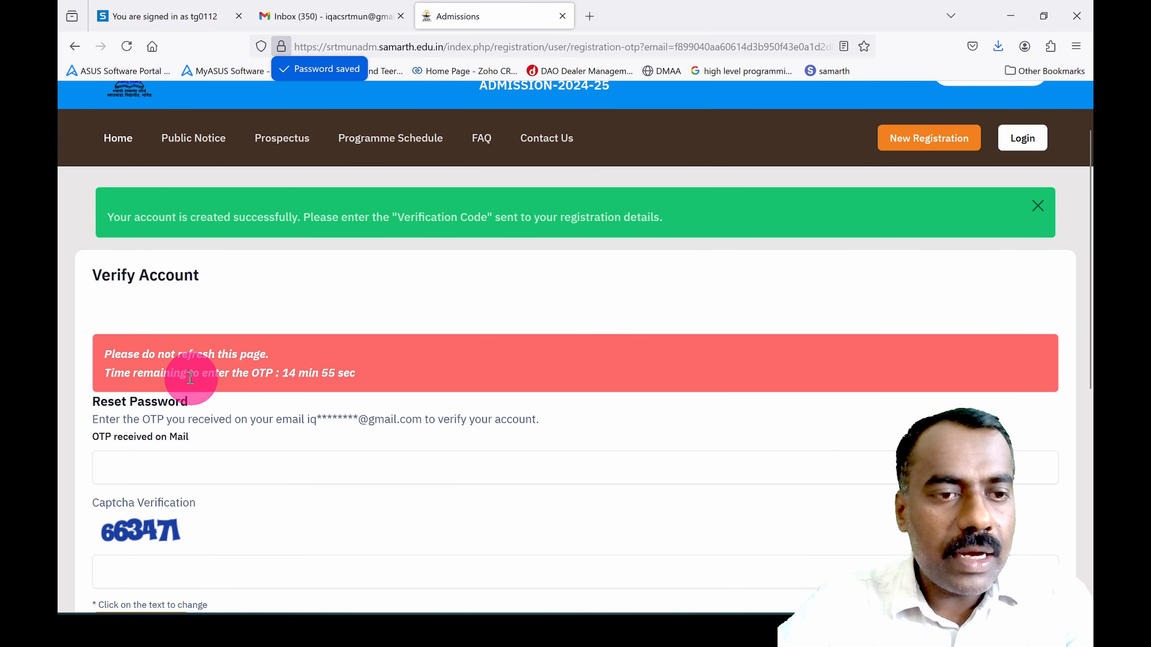
{"action": "scroll", "coordinate": [194, 465], "scroll_direction": "down", "scroll_amount": 2}
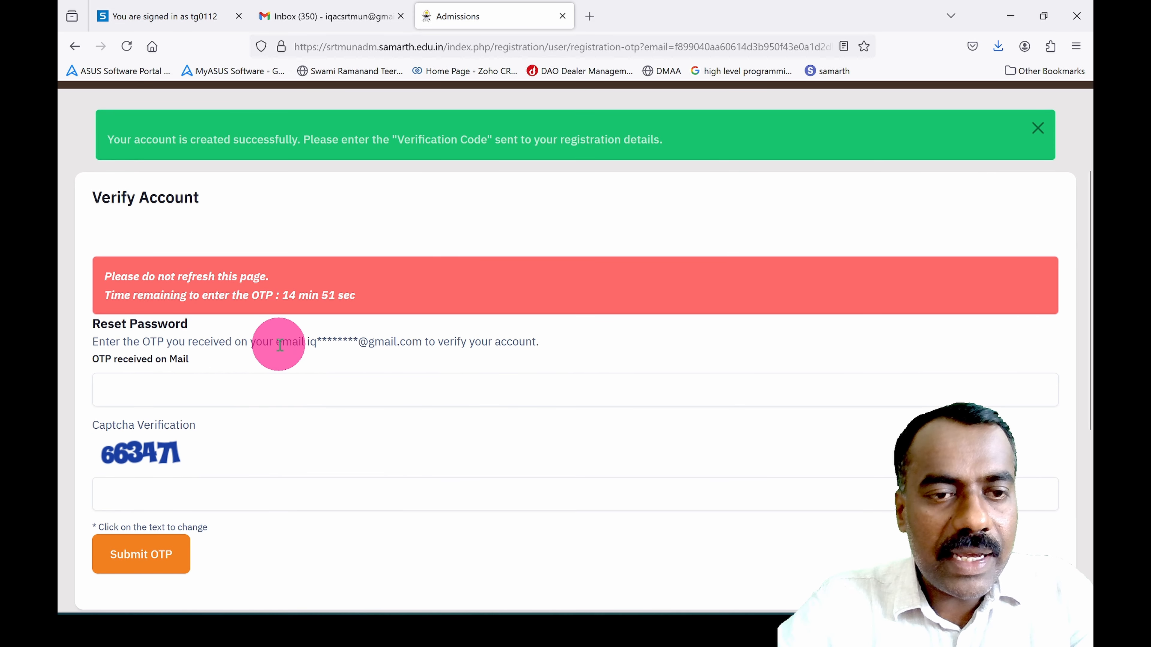
{"action": "left_click_drag", "start_coordinate": [306, 339], "coordinate": [414, 337]}
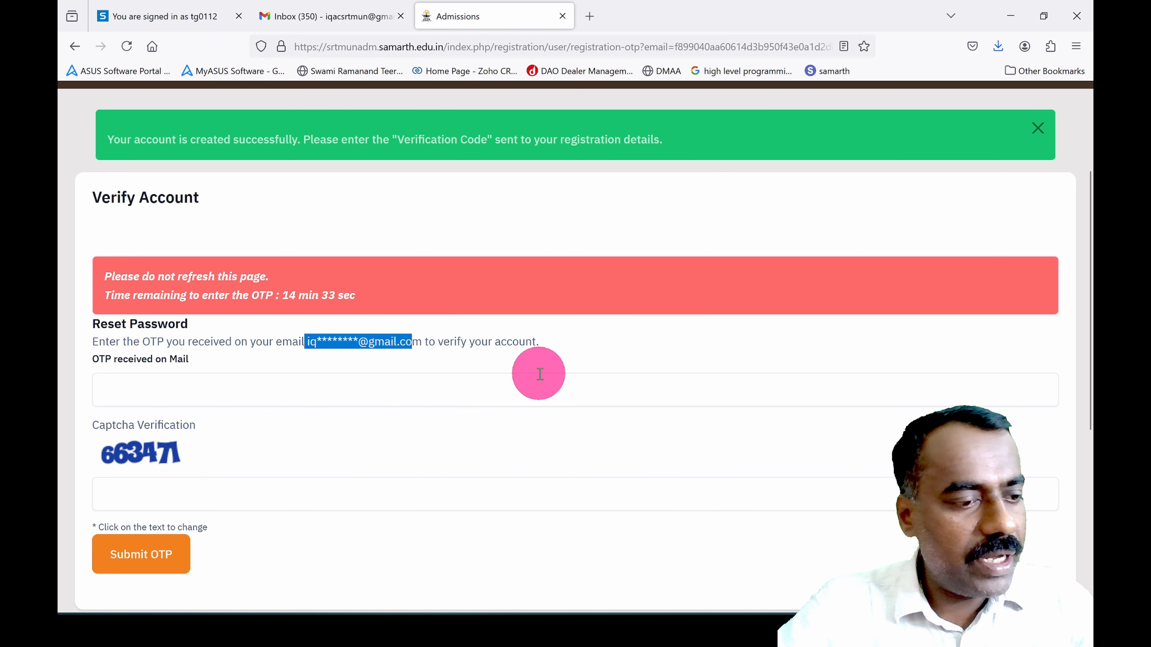
Step: Enter the e-mailed OTP and the captcha, then submit the OTP to verify the account
{"action": "left_click", "coordinate": [233, 392]}
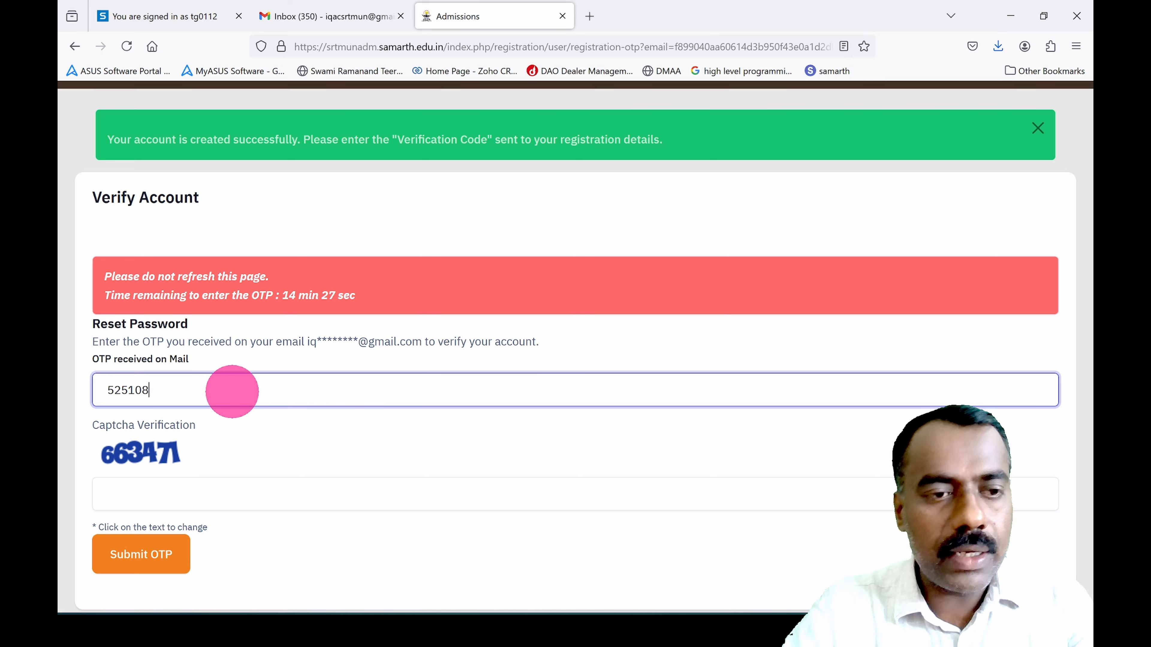
{"action": "scroll", "coordinate": [232, 392], "scroll_direction": "down", "scroll_amount": 2}
{"action": "left_click", "coordinate": [232, 415]}
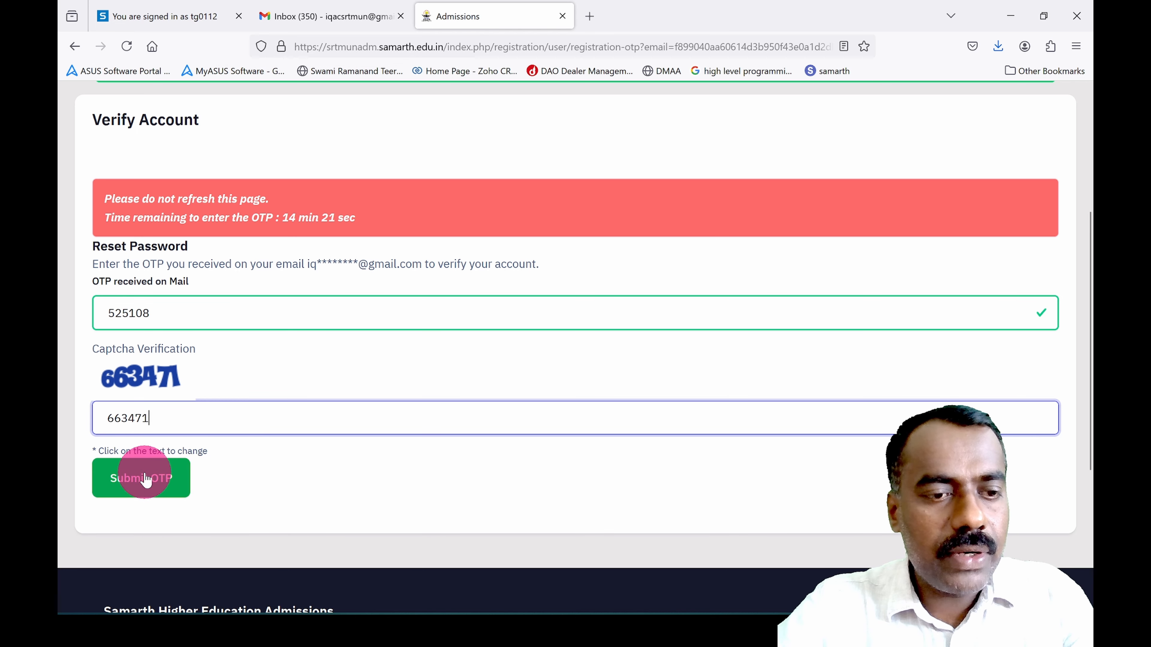
{"action": "left_click", "coordinate": [139, 486]}
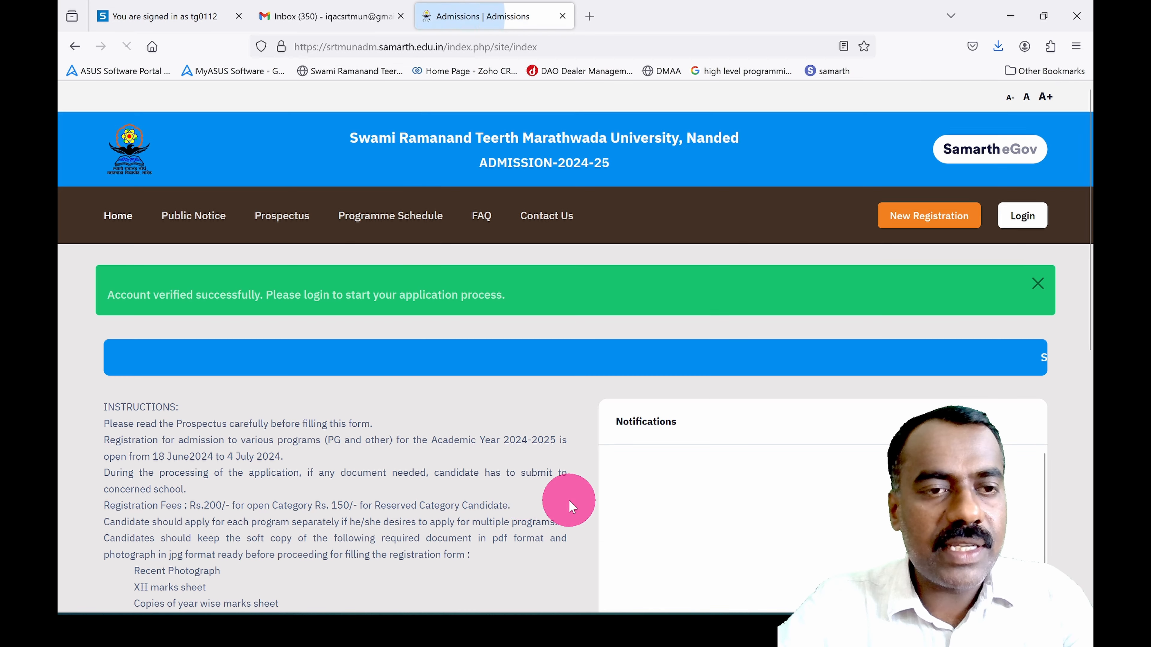
Step: Highlight the account-verified message, then go to the Login page
{"action": "left_click_drag", "start_coordinate": [108, 300], "coordinate": [639, 299]}
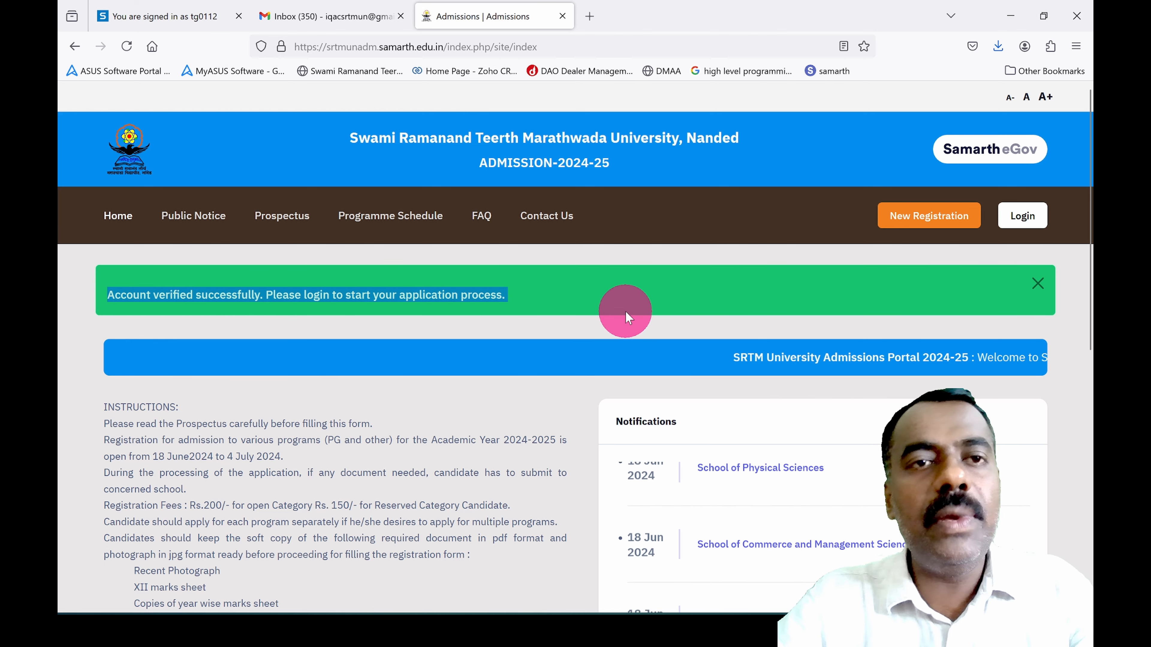
{"action": "left_click", "coordinate": [593, 297]}
{"action": "left_click", "coordinate": [1025, 219]}
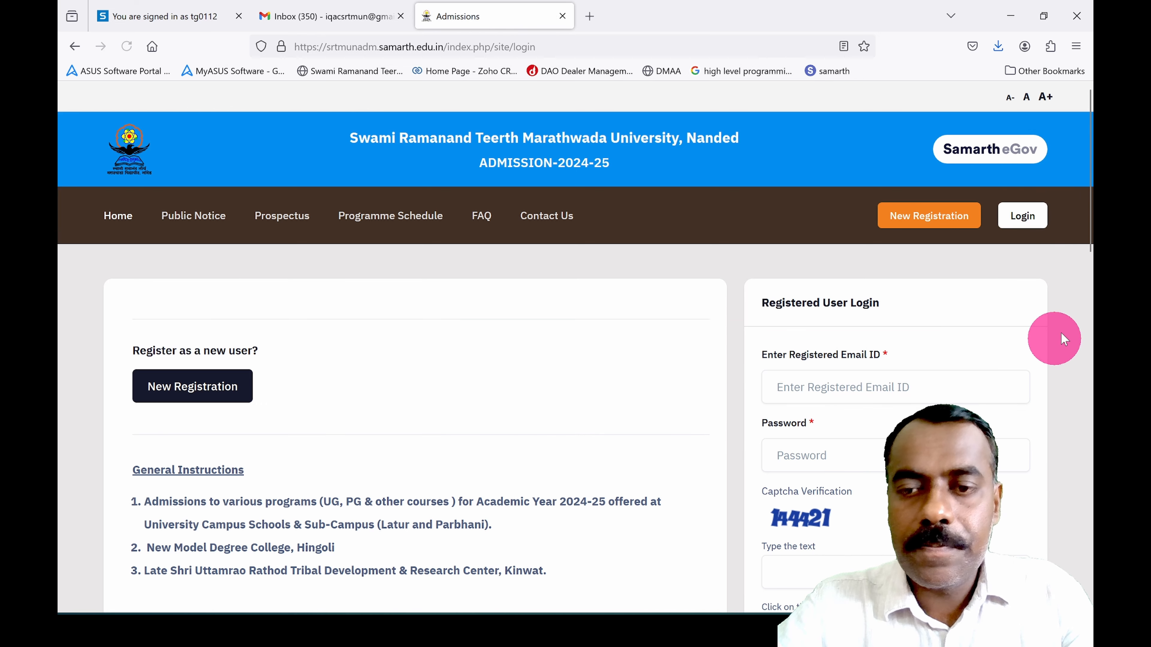
Step: Fill the registered e-mail and password from autofill and begin the captcha box
{"action": "scroll", "coordinate": [1060, 327], "scroll_direction": "down", "scroll_amount": 3}
{"action": "left_click", "coordinate": [817, 238]}
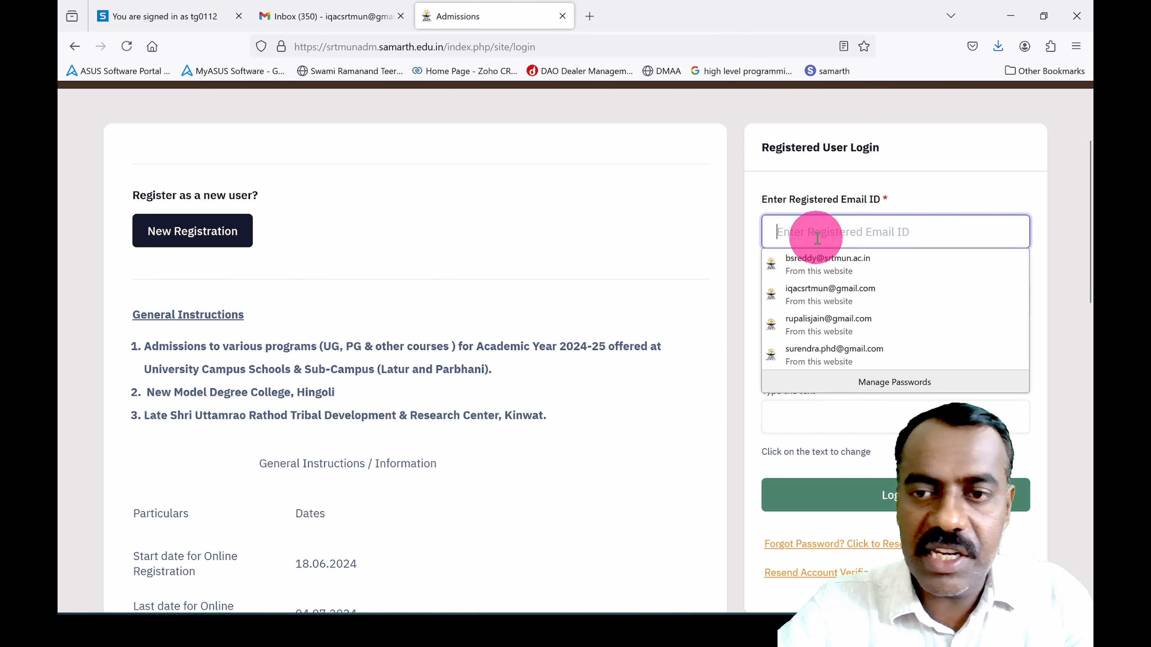
{"action": "left_click", "coordinate": [874, 297]}
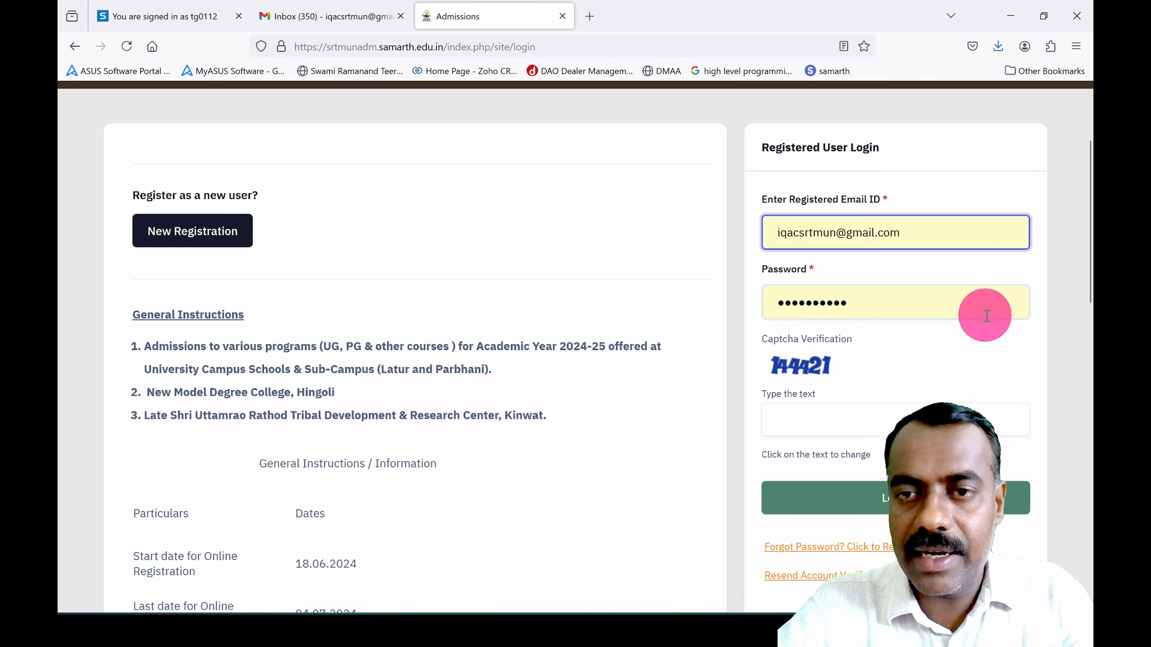
{"action": "scroll", "coordinate": [987, 316], "scroll_direction": "down", "scroll_amount": 2}
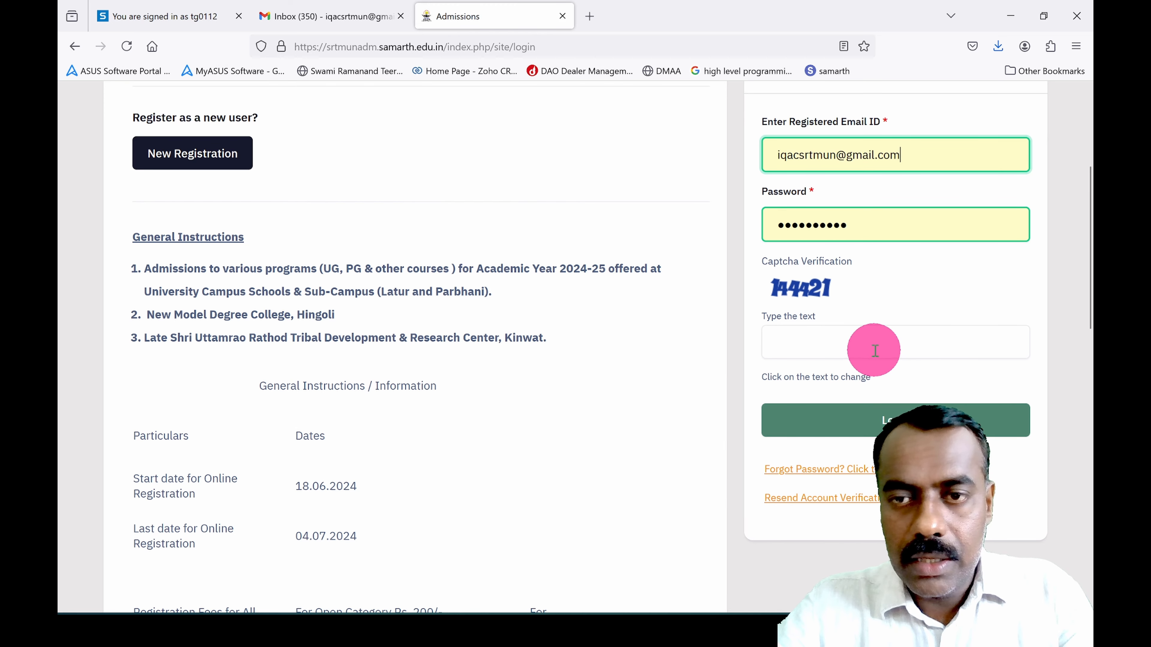
{"action": "left_click", "coordinate": [875, 345]}
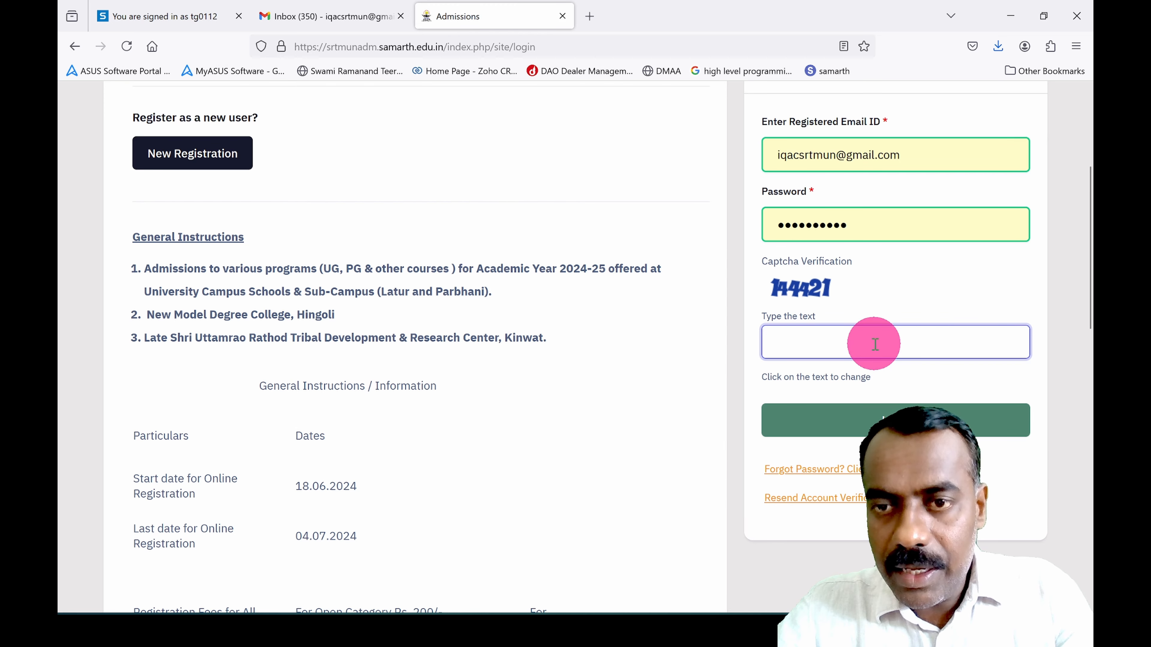
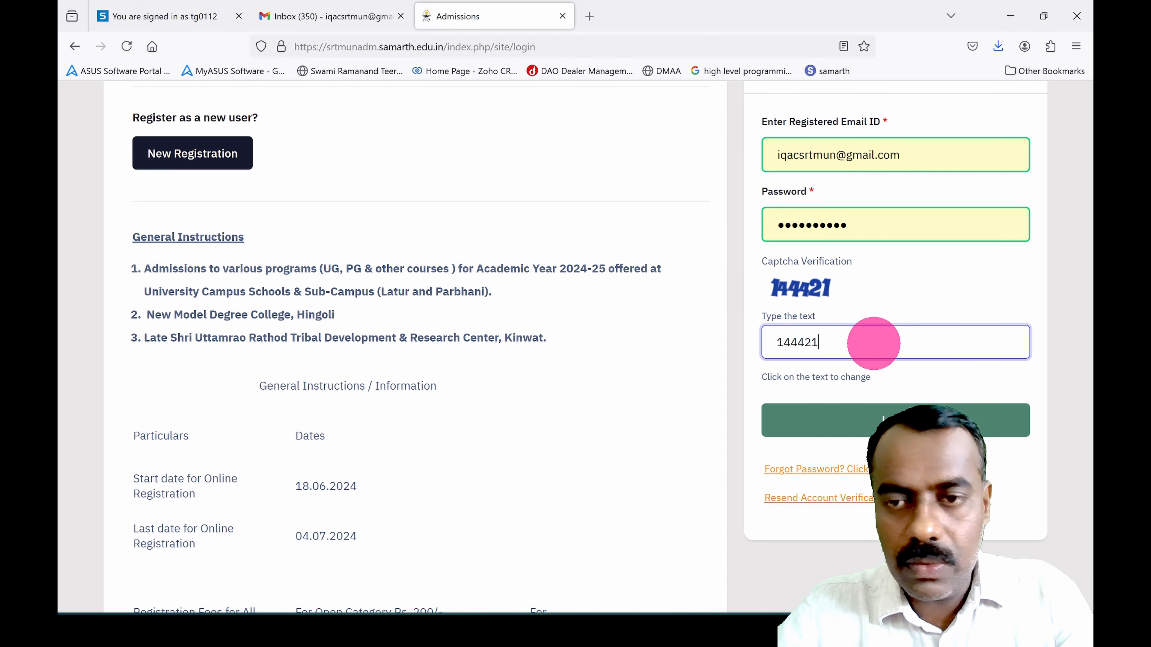
Step: Finish the captcha, log in, and open the profile details form from the dashboard
{"action": "left_click", "coordinate": [886, 418]}
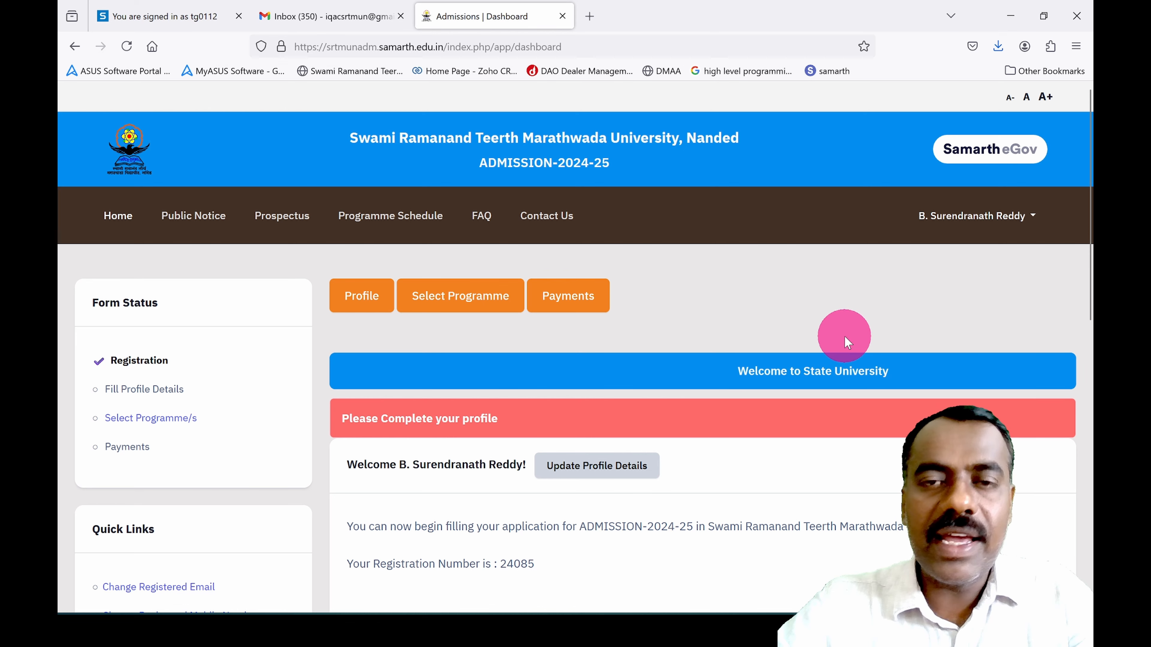
{"action": "scroll", "coordinate": [844, 336], "scroll_direction": "down", "scroll_amount": 2}
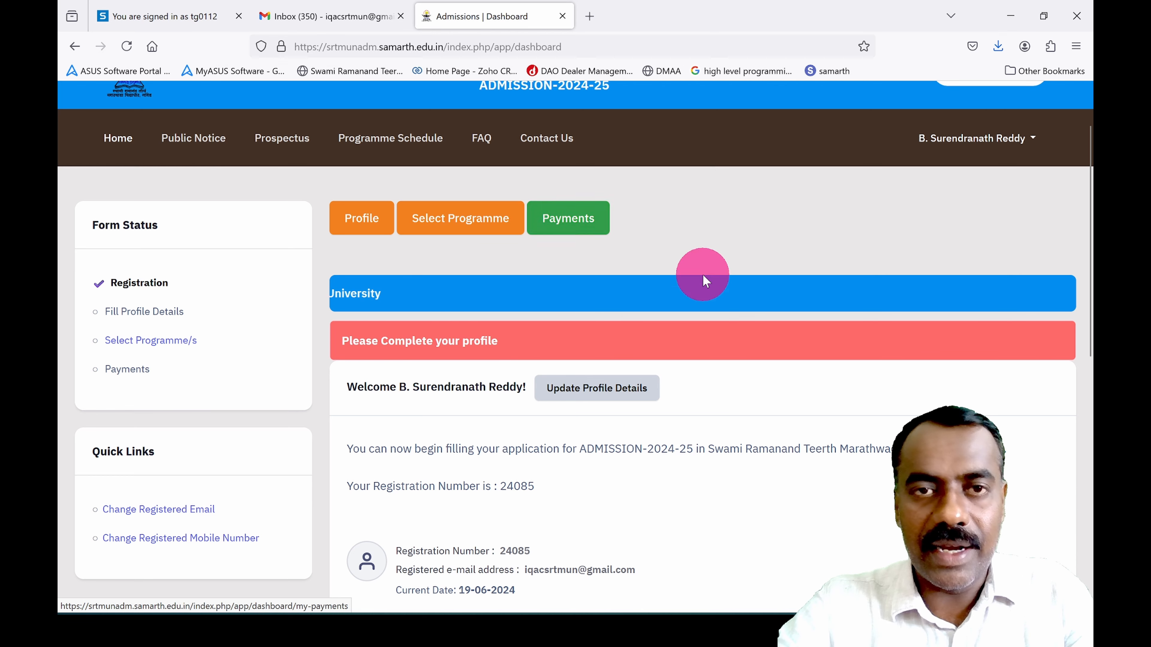
{"action": "scroll", "coordinate": [615, 410], "scroll_direction": "down", "scroll_amount": 1}
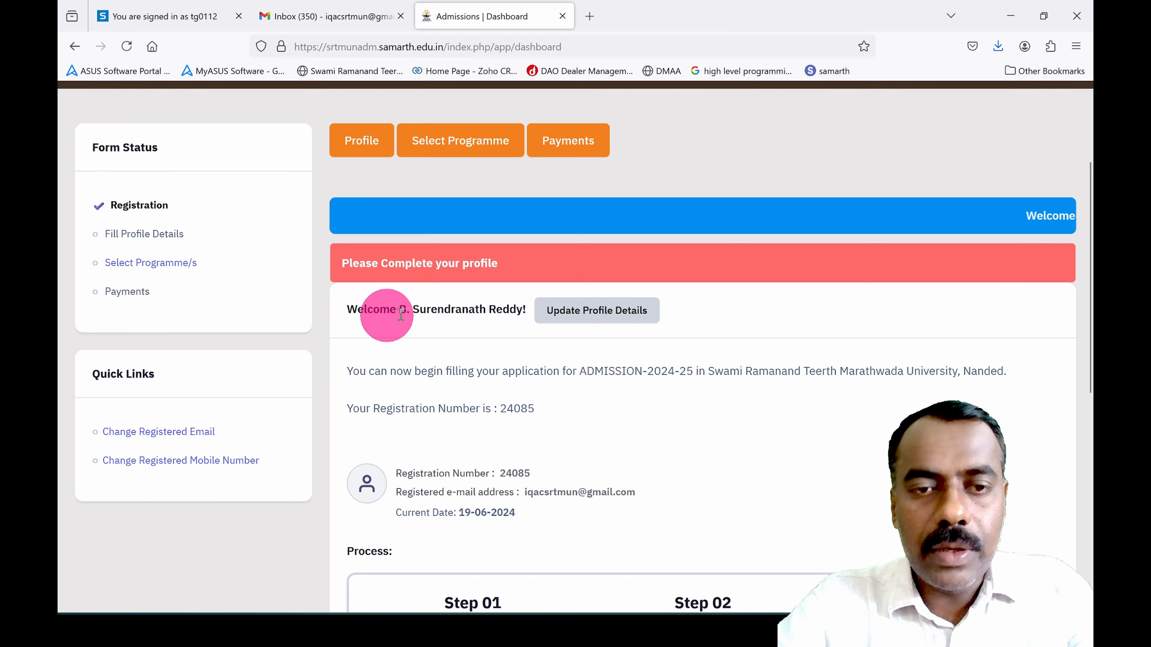
{"action": "left_click", "coordinate": [603, 318]}
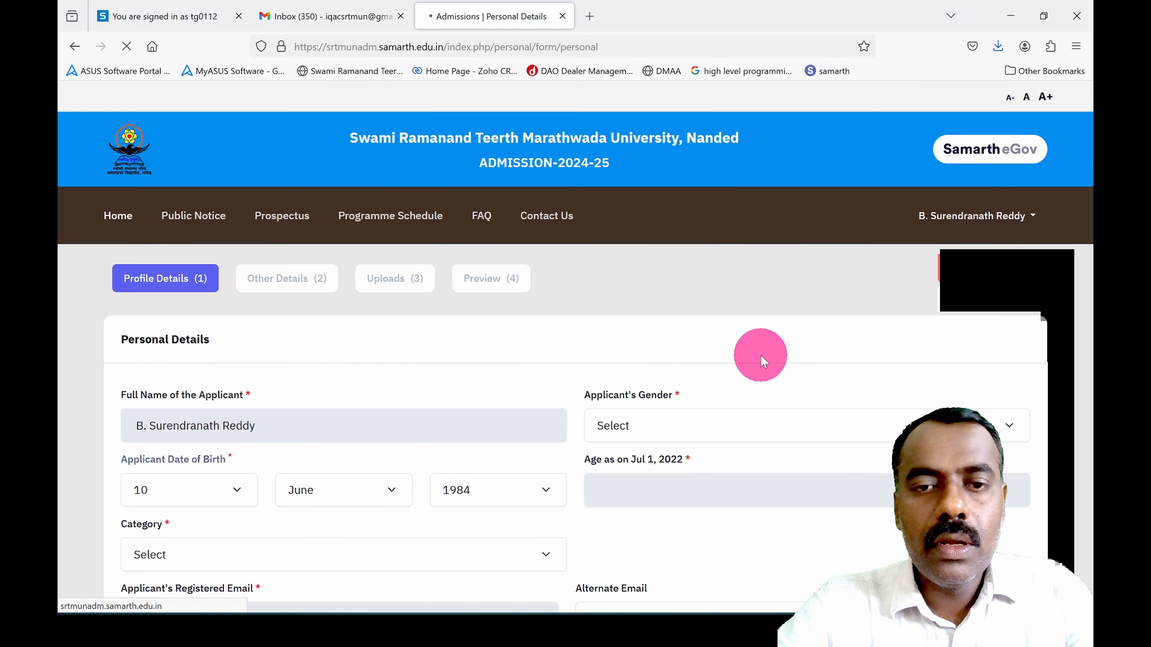
Step: Set Gender to Male and Category to General
{"action": "scroll", "coordinate": [408, 394], "scroll_direction": "down", "scroll_amount": 3}
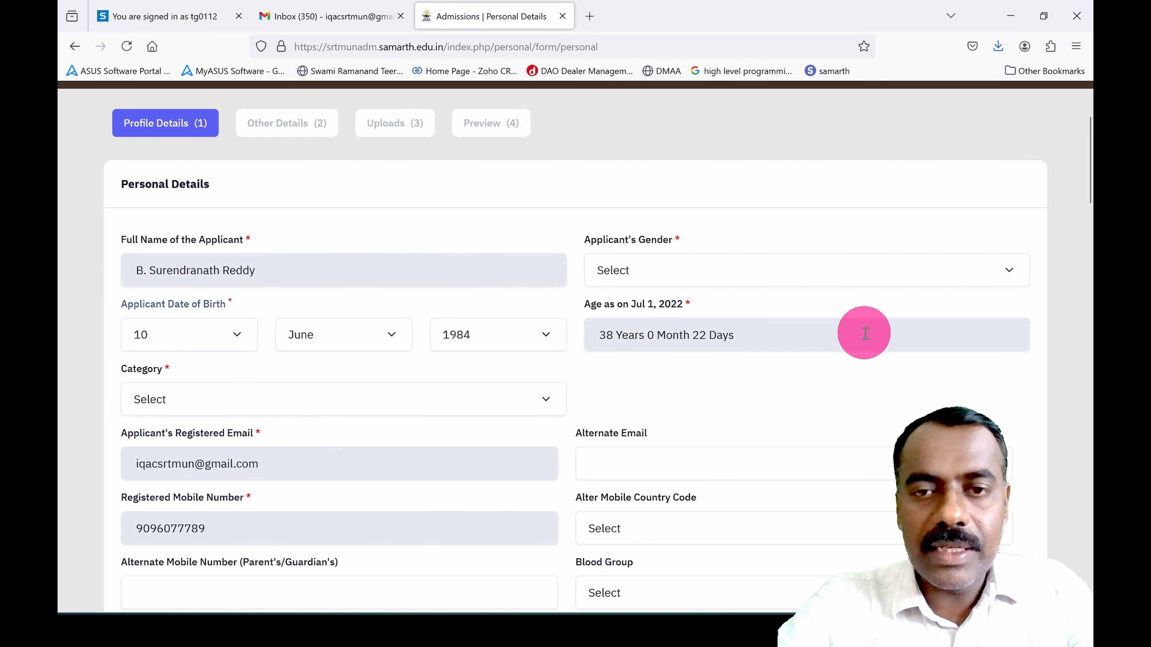
{"action": "scroll", "coordinate": [861, 331], "scroll_direction": "down", "scroll_amount": 2}
{"action": "left_click", "coordinate": [689, 192]}
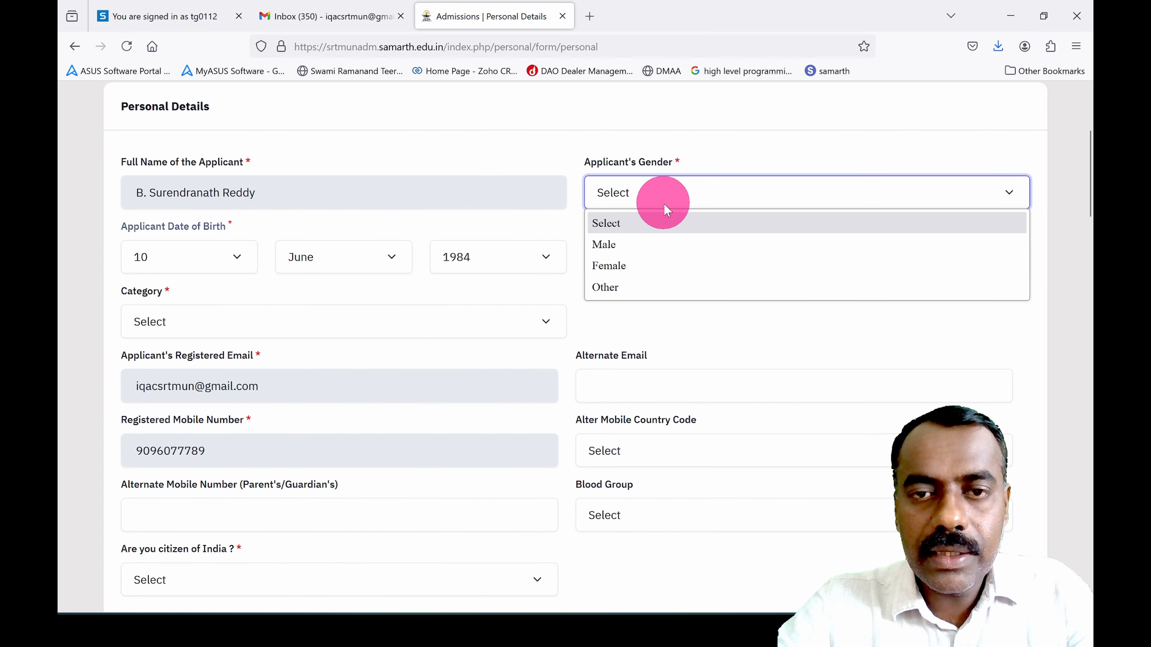
{"action": "left_click", "coordinate": [635, 244]}
{"action": "left_click", "coordinate": [191, 323]}
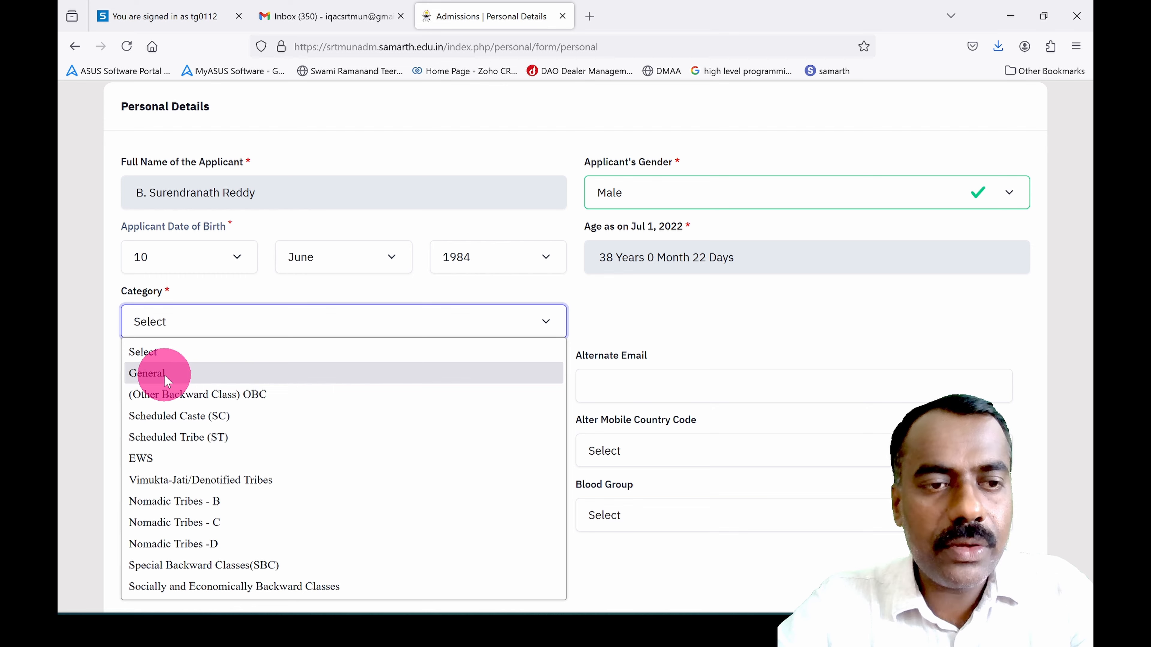
{"action": "left_click", "coordinate": [154, 378]}
Step: Answer Yes to citizen of India and set Religion to Hinduism
{"action": "scroll", "coordinate": [521, 393], "scroll_direction": "down", "scroll_amount": 2}
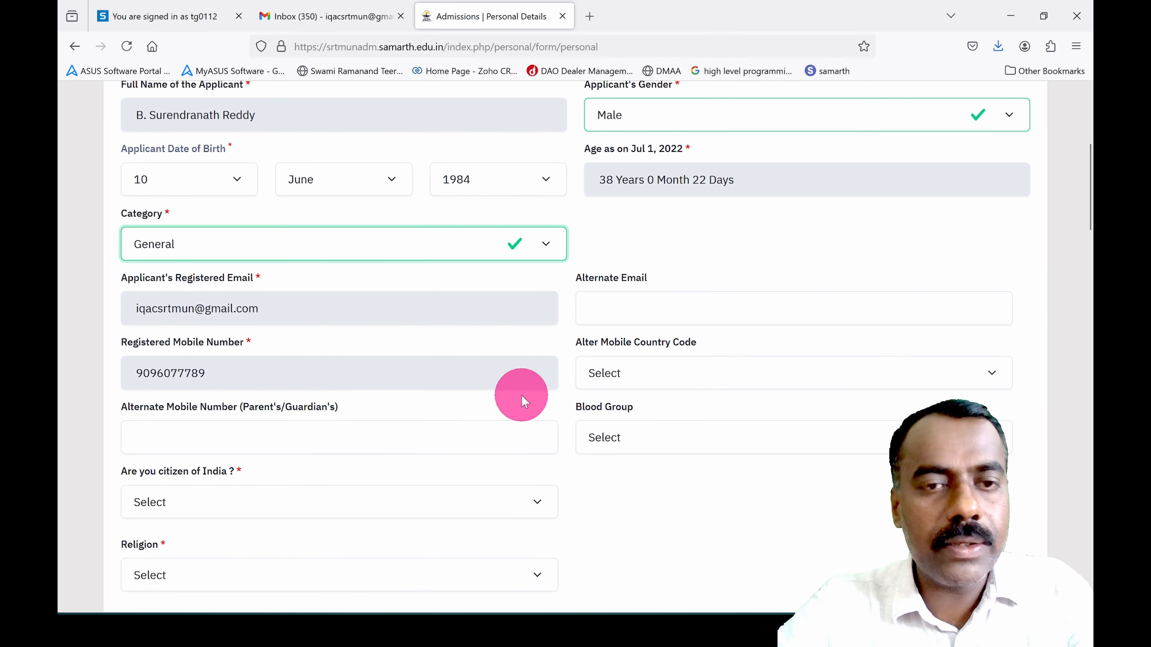
{"action": "scroll", "coordinate": [522, 413], "scroll_direction": "down", "scroll_amount": 2}
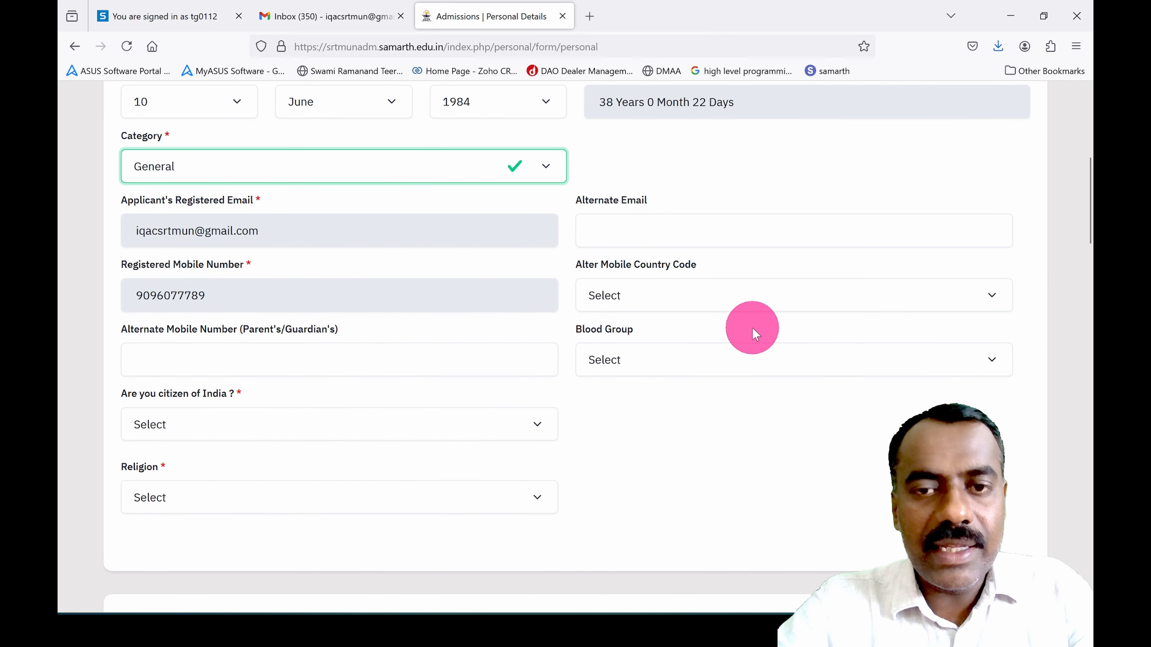
{"action": "scroll", "coordinate": [321, 367], "scroll_direction": "down", "scroll_amount": 2}
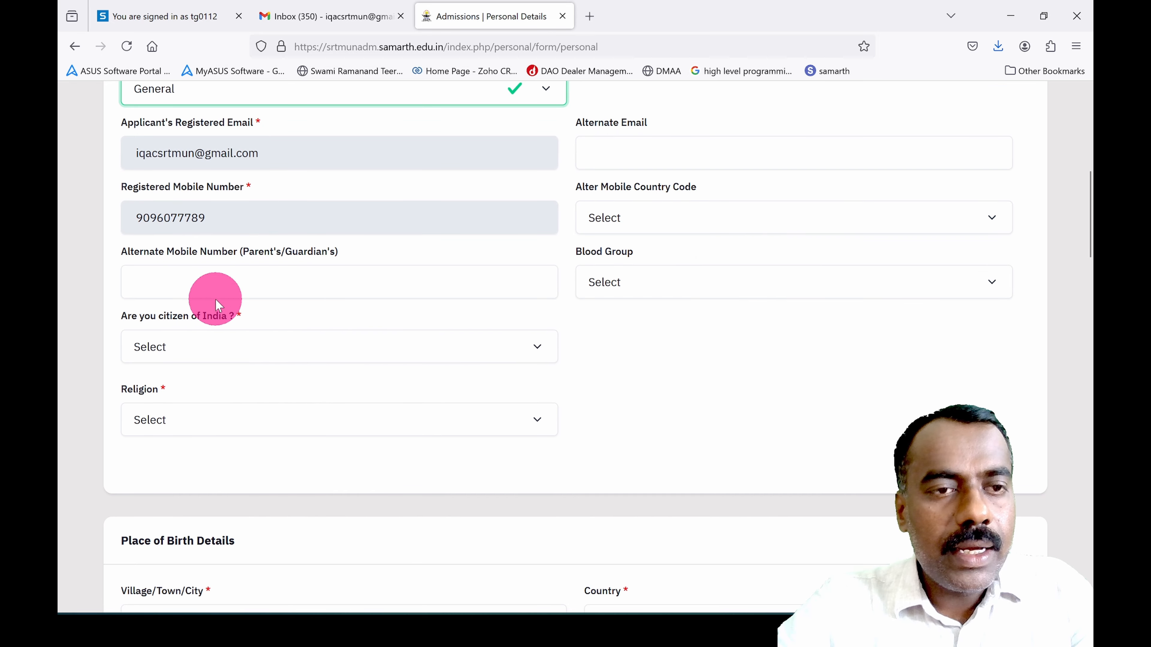
{"action": "left_click", "coordinate": [198, 349]}
{"action": "left_click", "coordinate": [174, 399]}
{"action": "scroll", "coordinate": [410, 391], "scroll_direction": "down", "scroll_amount": 2}
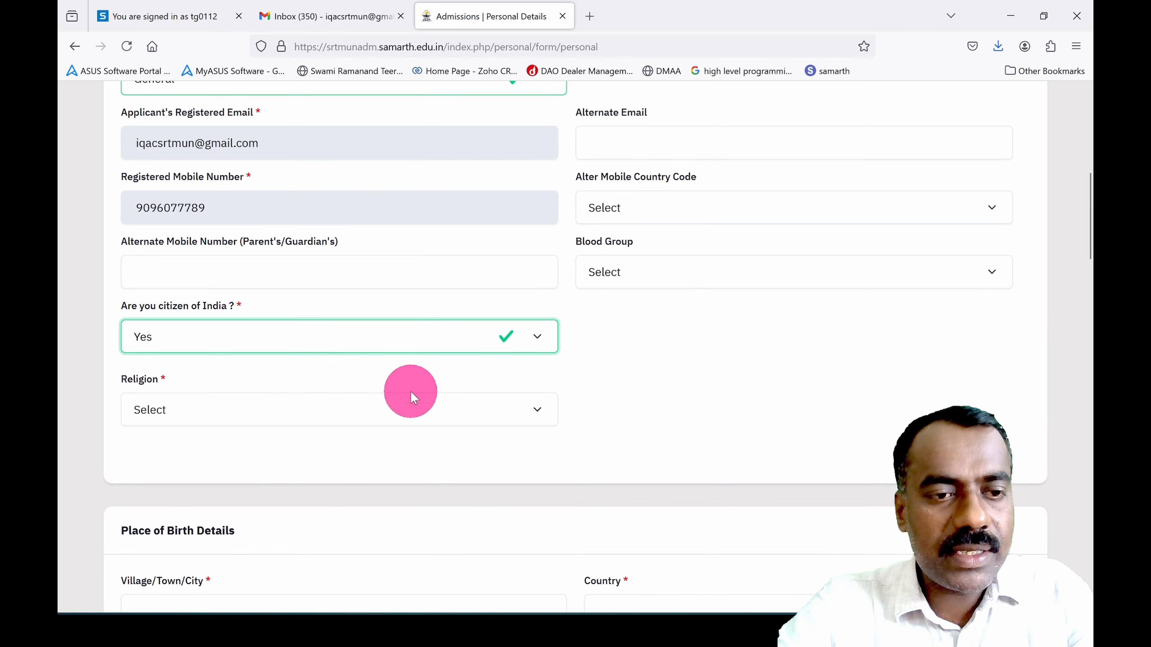
{"action": "left_click", "coordinate": [259, 341]}
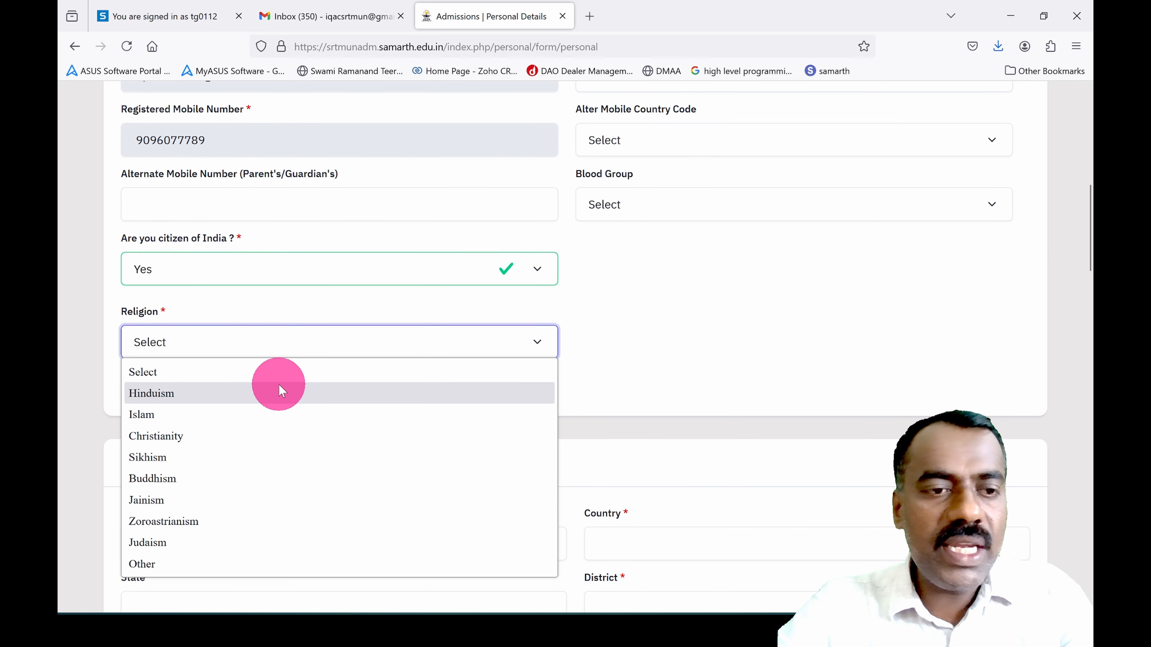
{"action": "left_click", "coordinate": [163, 393]}
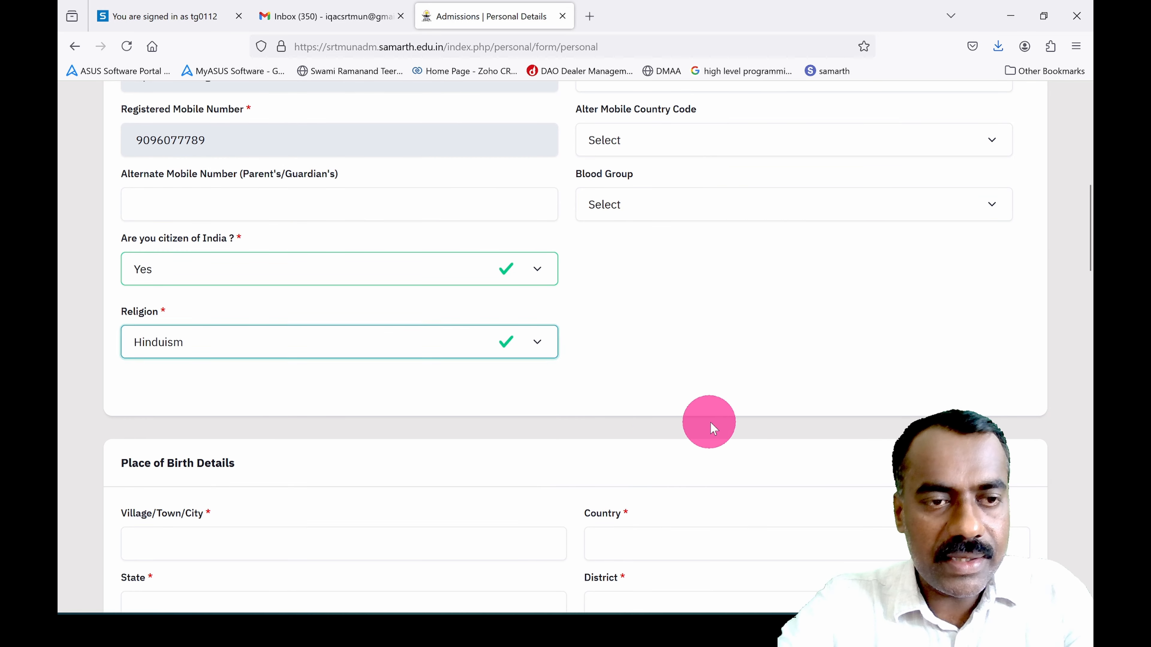
{"action": "scroll", "coordinate": [687, 450], "scroll_direction": "down", "scroll_amount": 2}
{"action": "scroll", "coordinate": [678, 419], "scroll_direction": "down", "scroll_amount": 2}
Step: Fill the birthplace: village from suggestion, country India, state Andhra Pradesh, district Chittoor
{"action": "left_click", "coordinate": [270, 389]}
{"action": "left_click", "coordinate": [168, 407]}
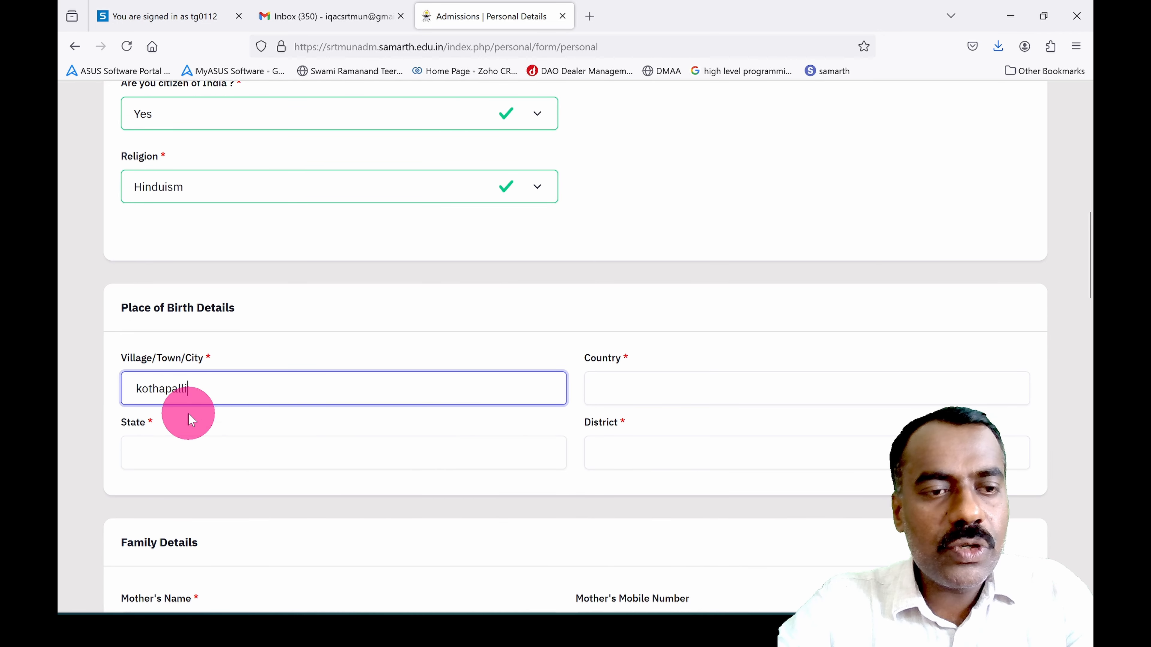
{"action": "left_click", "coordinate": [676, 391]}
{"action": "left_click", "coordinate": [611, 413]}
{"action": "left_click", "coordinate": [358, 456]}
{"action": "left_click", "coordinate": [192, 479]}
{"action": "left_click", "coordinate": [689, 455]}
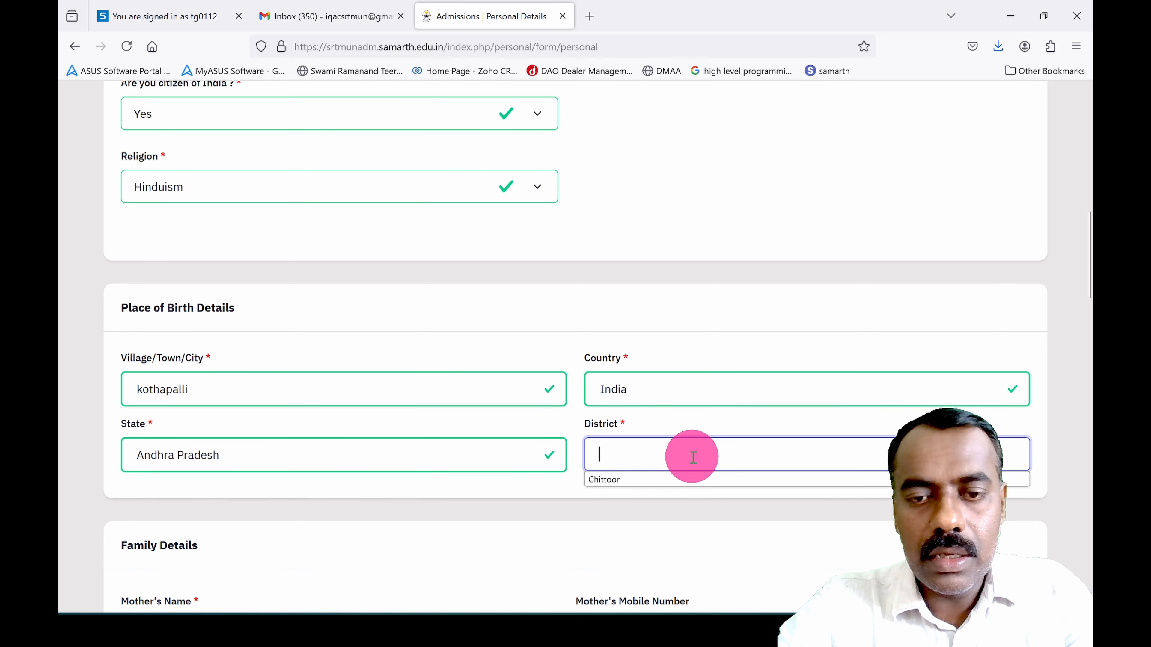
{"action": "left_click", "coordinate": [624, 486]}
{"action": "scroll", "coordinate": [804, 424], "scroll_direction": "down", "scroll_amount": 5}
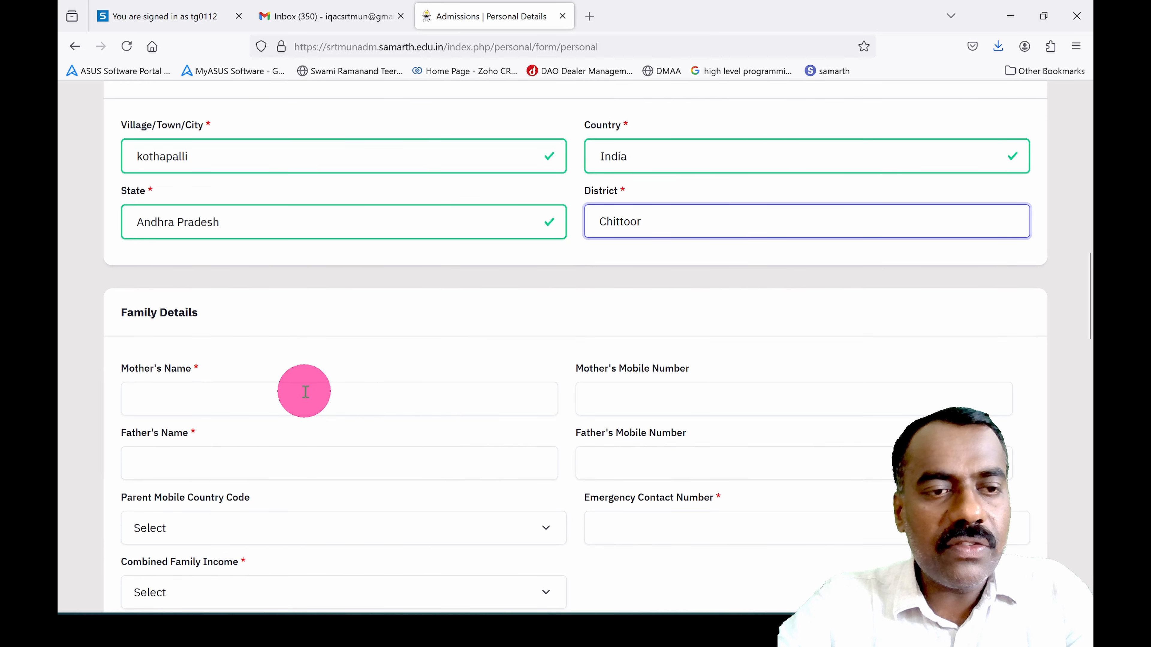
Step: Fill the mother's and father's names and the emergency contact number from suggestions
{"action": "left_click", "coordinate": [289, 401]}
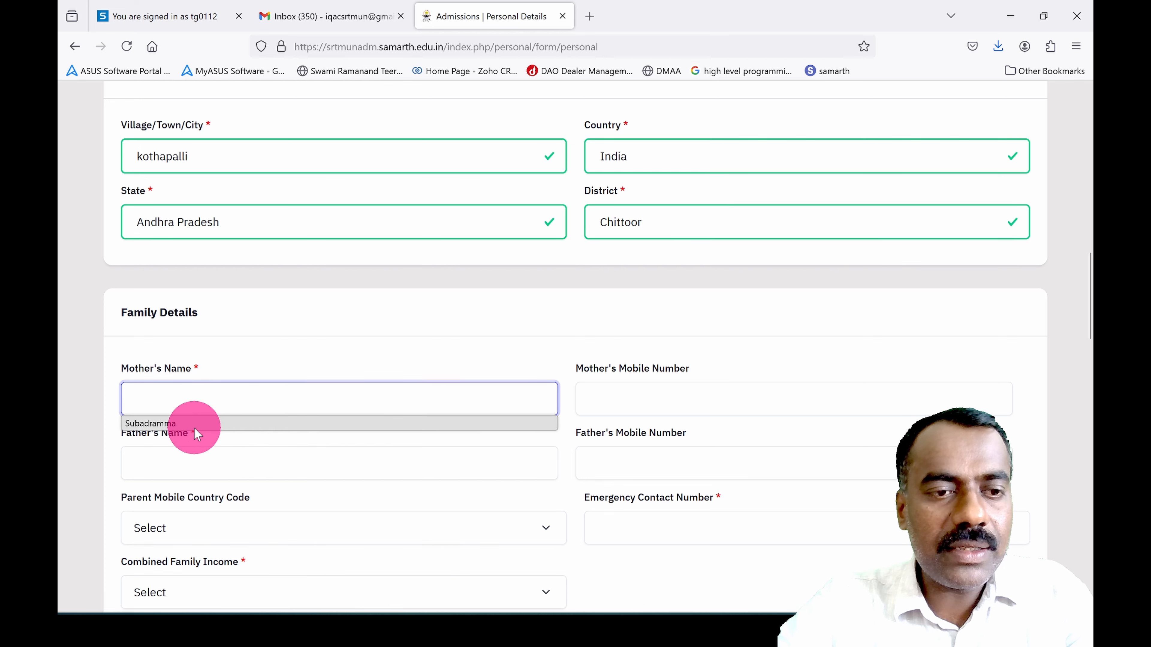
{"action": "left_click", "coordinate": [193, 427]}
{"action": "left_click", "coordinate": [266, 463]}
{"action": "left_click", "coordinate": [167, 483]}
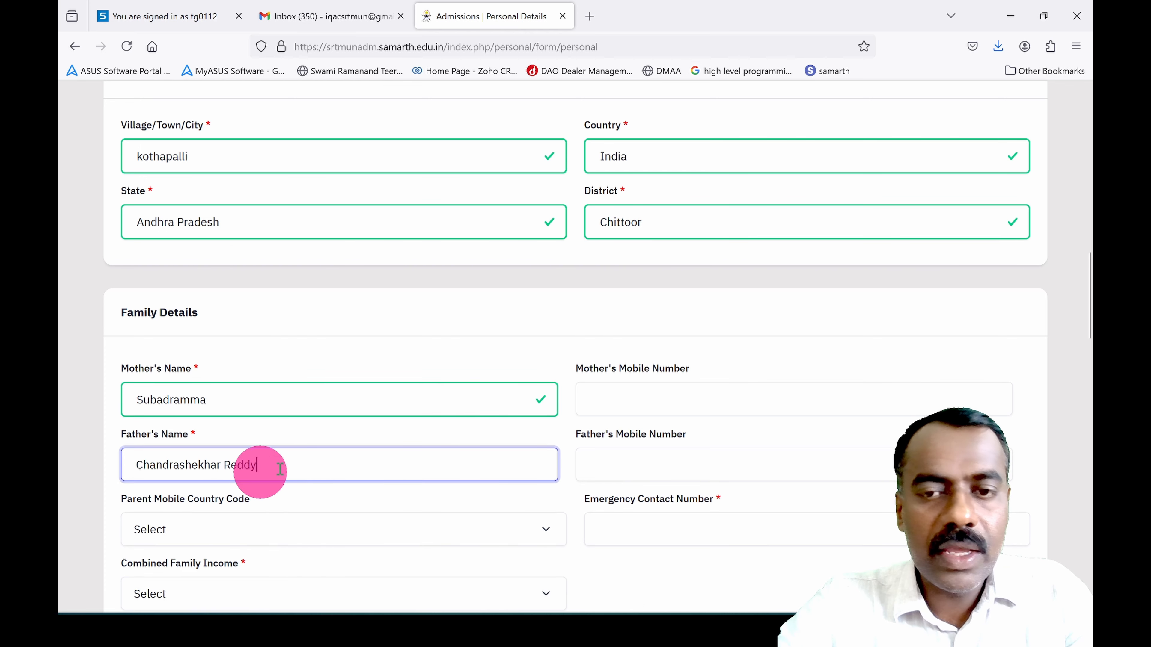
{"action": "scroll", "coordinate": [399, 467], "scroll_direction": "down", "scroll_amount": 3}
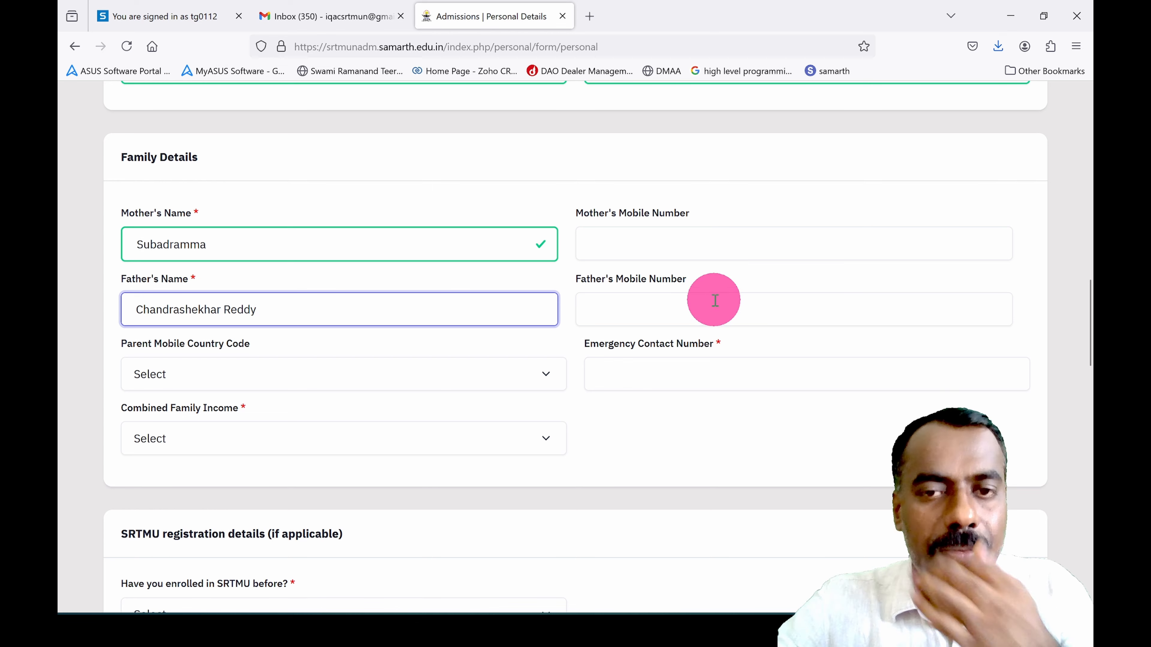
{"action": "left_click", "coordinate": [731, 378]}
{"action": "left_click", "coordinate": [611, 402]}
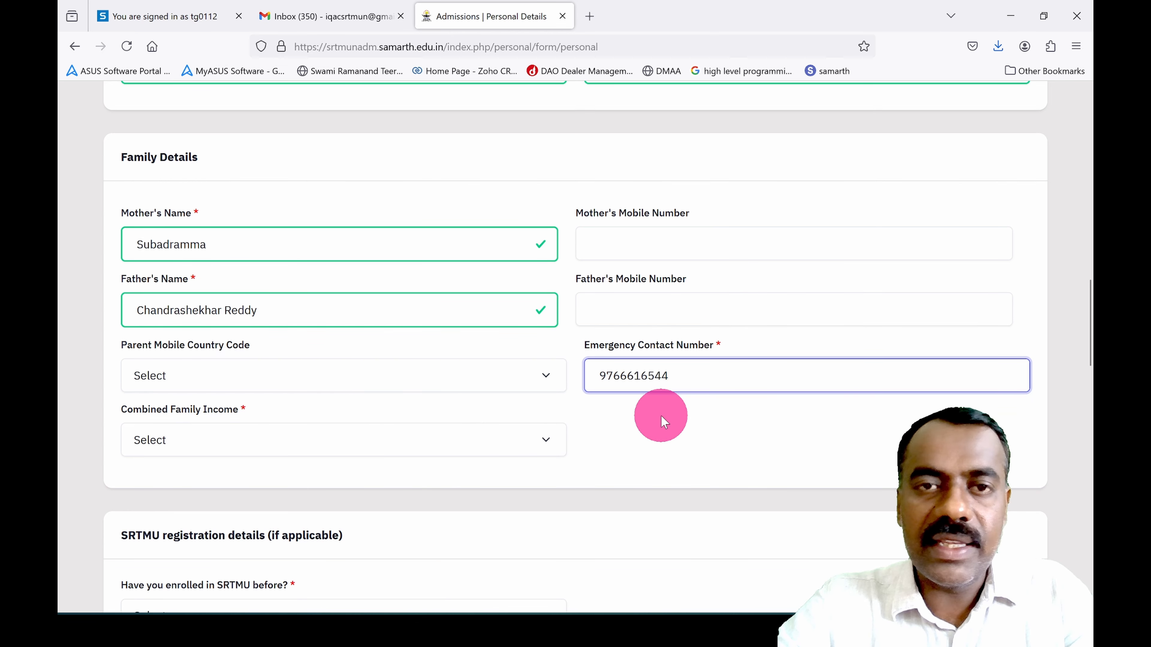
Step: Leave the parent country code unchanged and set Combined Family Income to More than 8,00,000
{"action": "left_click", "coordinate": [250, 382]}
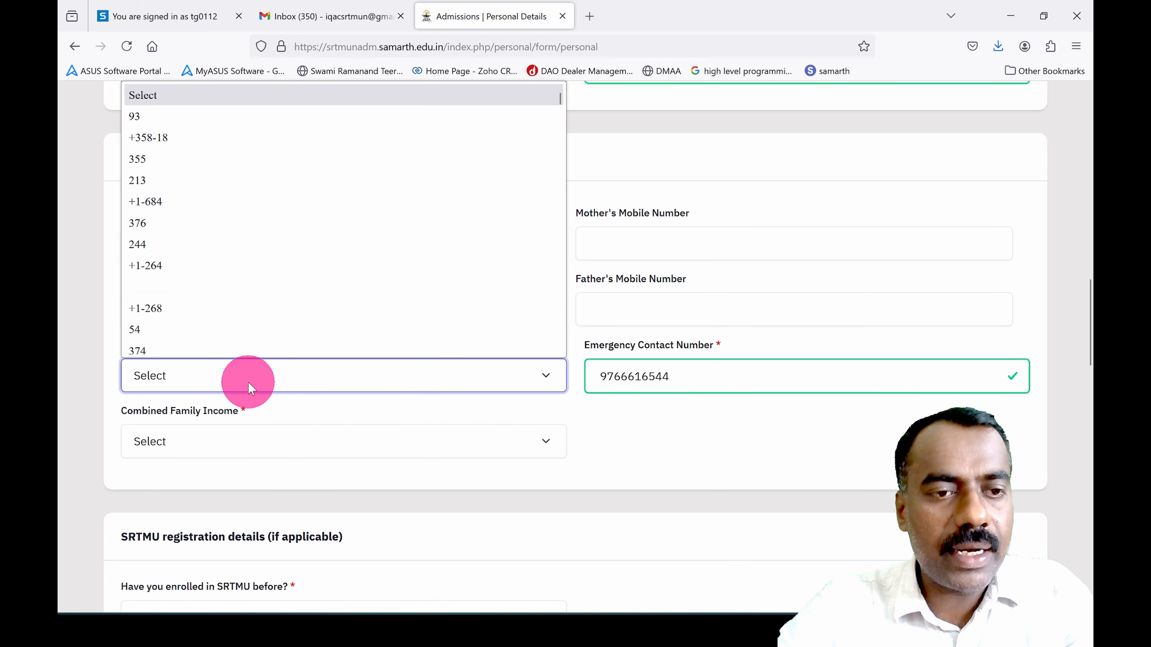
{"action": "left_click", "coordinate": [662, 428]}
{"action": "scroll", "coordinate": [514, 462], "scroll_direction": "down", "scroll_amount": 1}
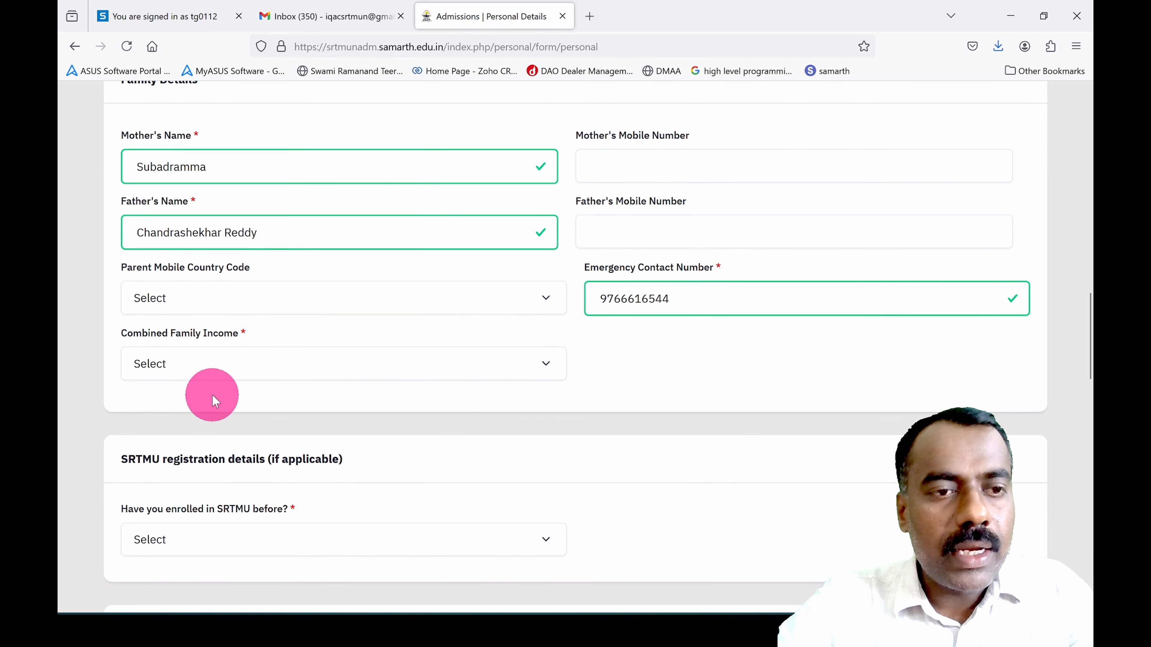
{"action": "left_click", "coordinate": [258, 376]}
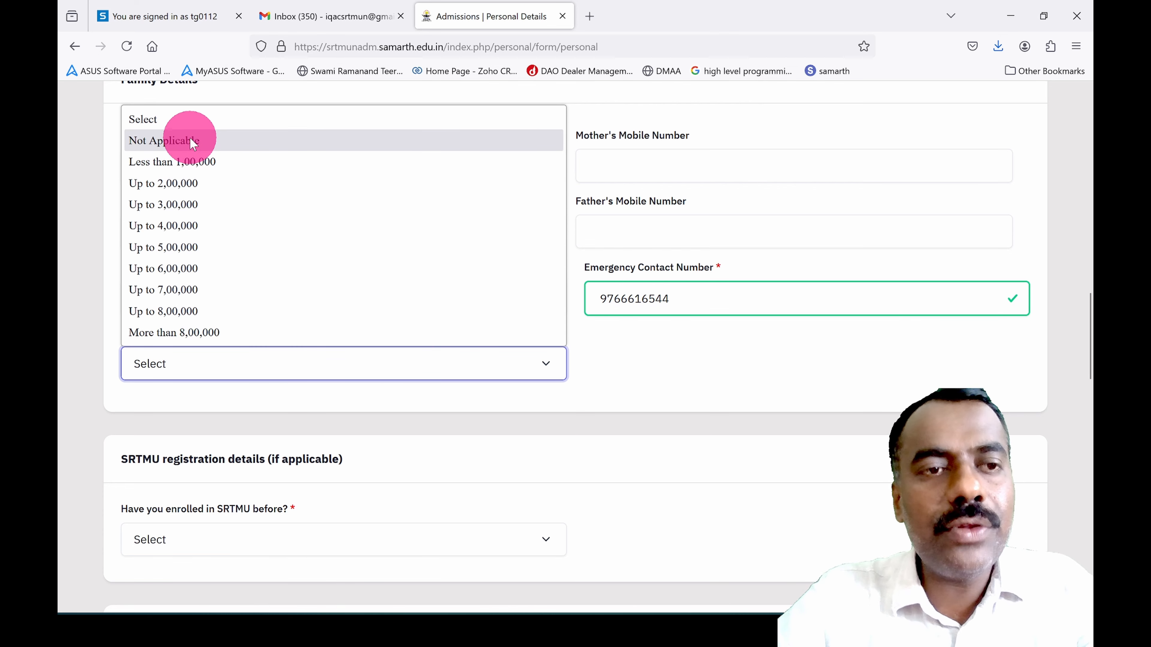
{"action": "left_click", "coordinate": [201, 330]}
{"action": "scroll", "coordinate": [661, 394], "scroll_direction": "down", "scroll_amount": 2}
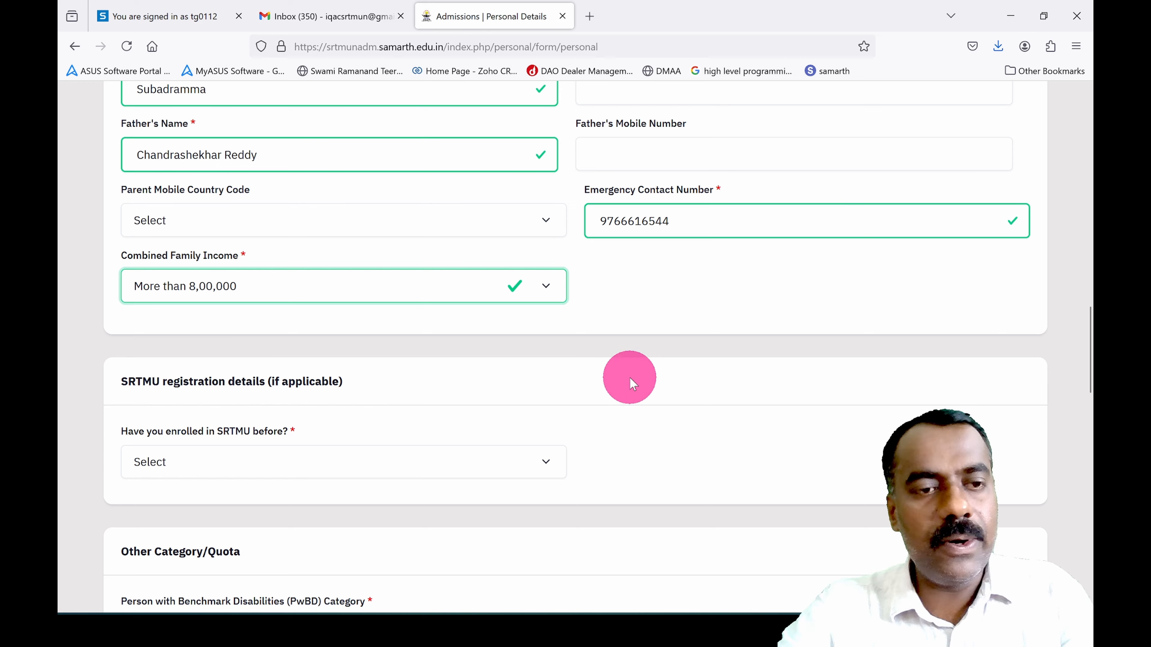
Step: Answer No to 'Have you enrolled in SRTMU before?'
{"action": "scroll", "coordinate": [637, 370], "scroll_direction": "down", "scroll_amount": 2}
{"action": "scroll", "coordinate": [742, 318], "scroll_direction": "down", "scroll_amount": 2}
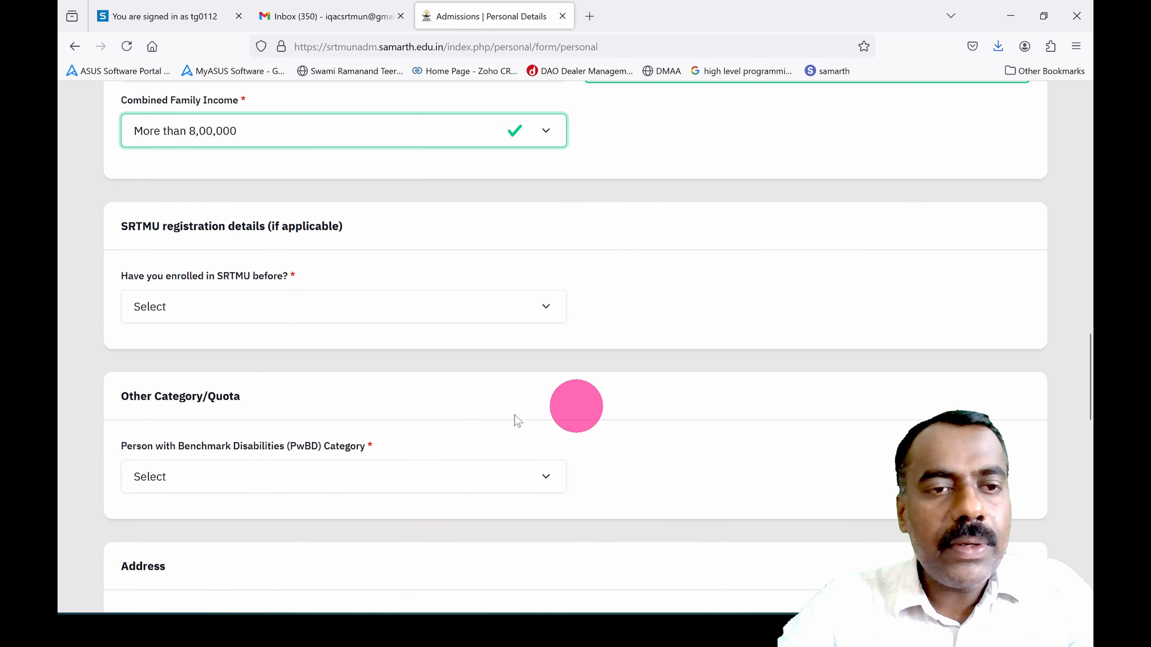
{"action": "scroll", "coordinate": [168, 219], "scroll_direction": "down", "scroll_amount": 2}
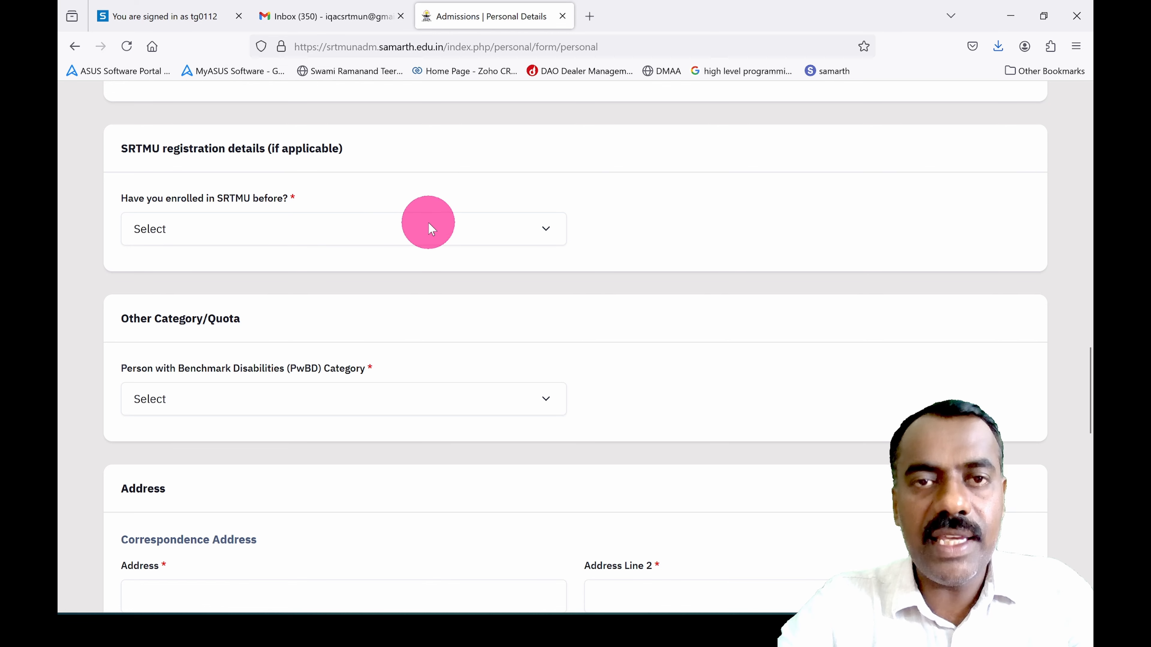
{"action": "left_click", "coordinate": [415, 226]}
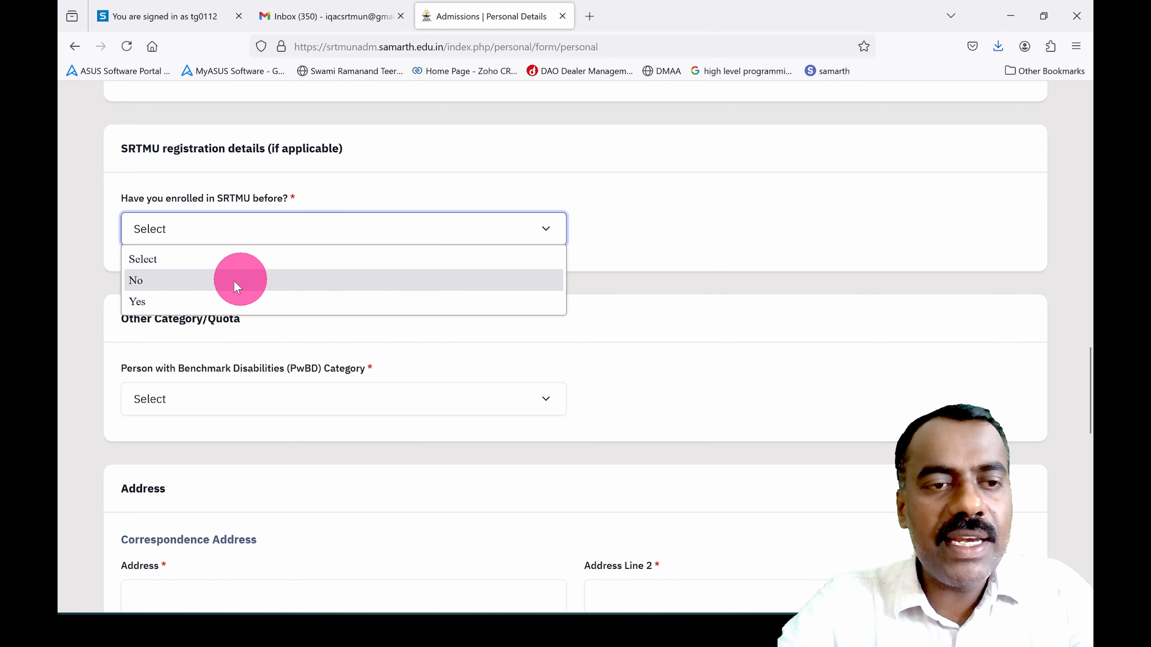
{"action": "left_click", "coordinate": [200, 282]}
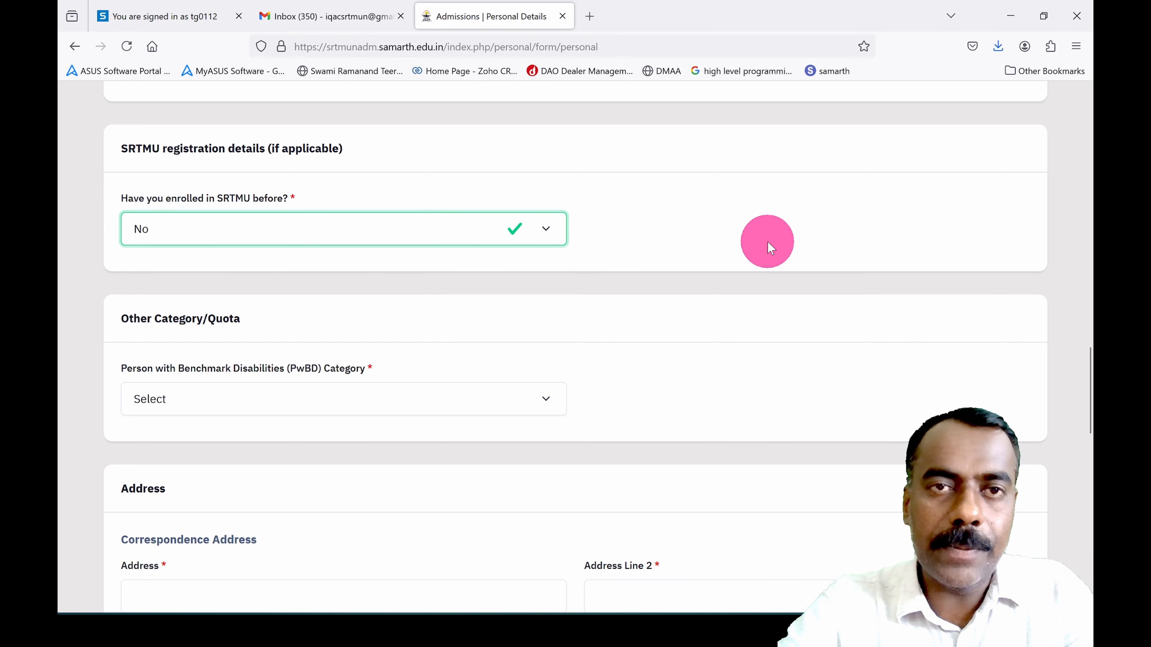
Step: Set the PwBD Category to Not Applicable
{"action": "scroll", "coordinate": [770, 248], "scroll_direction": "down", "scroll_amount": 2}
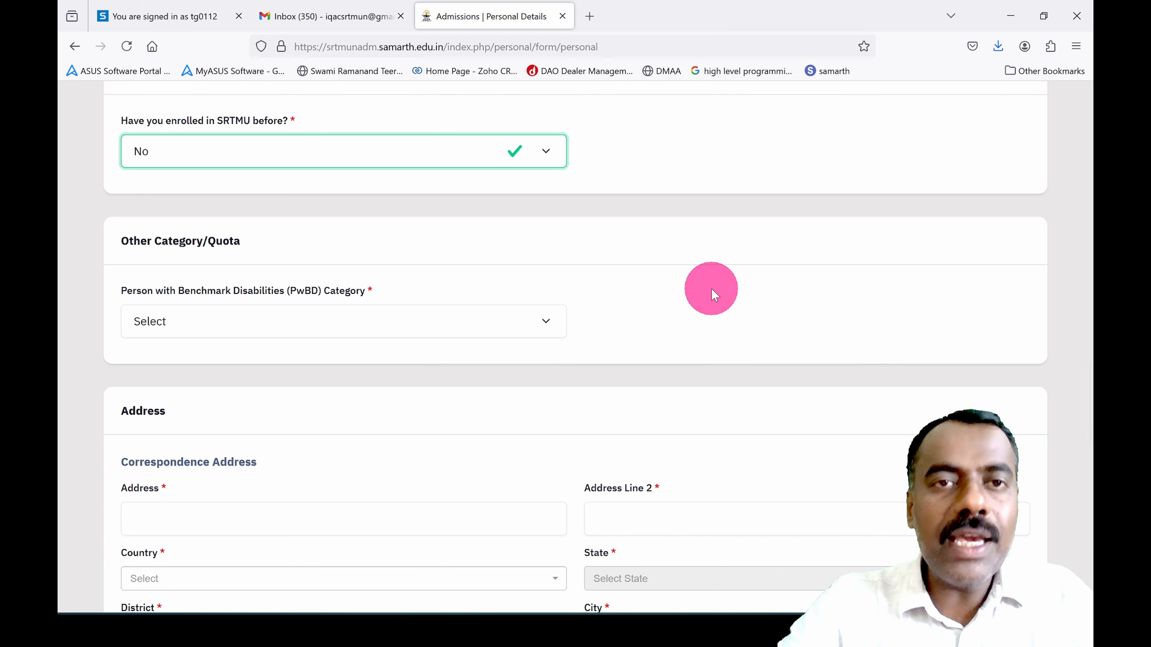
{"action": "scroll", "coordinate": [675, 239], "scroll_direction": "up", "scroll_amount": 2}
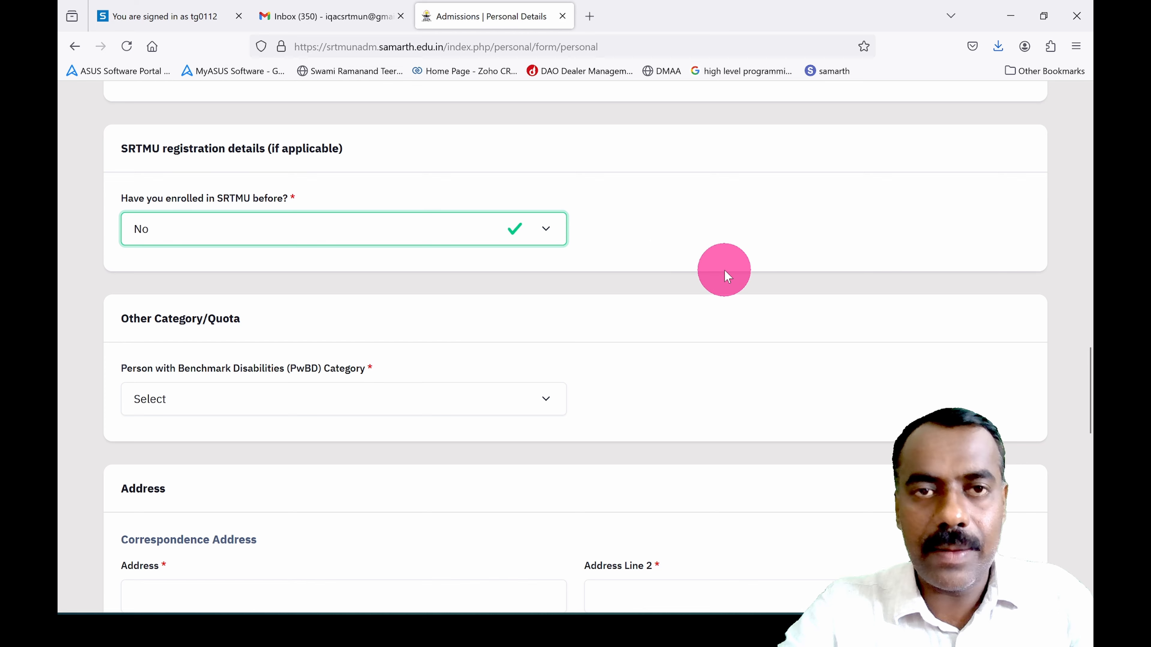
{"action": "scroll", "coordinate": [729, 290], "scroll_direction": "down", "scroll_amount": 2}
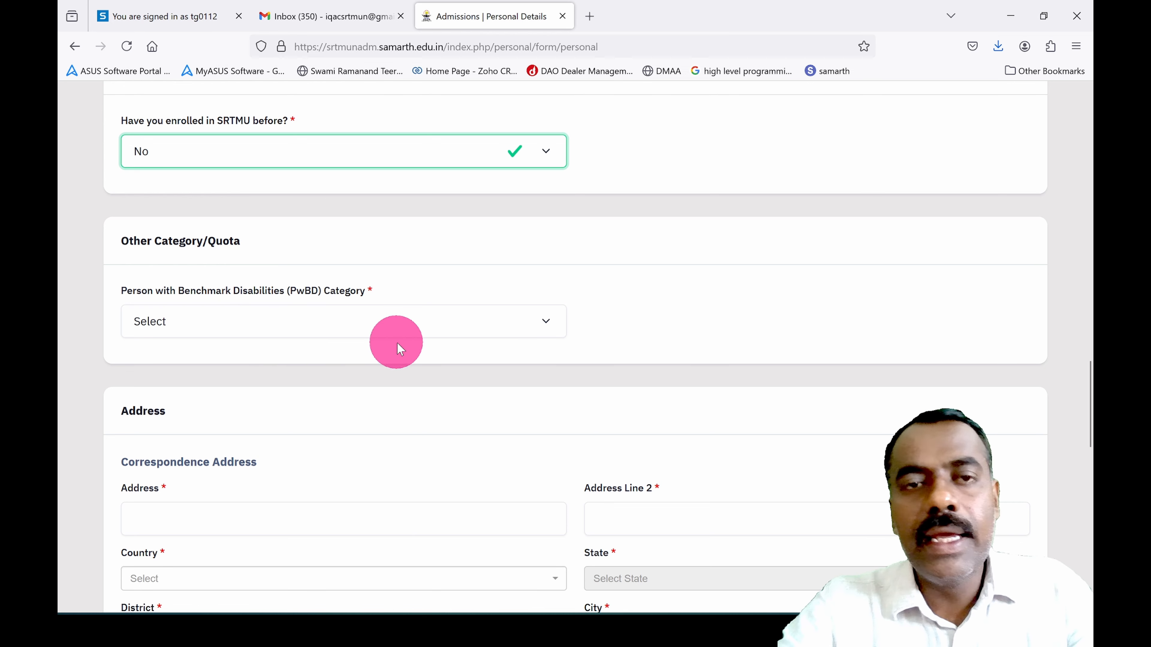
{"action": "left_click", "coordinate": [428, 334]}
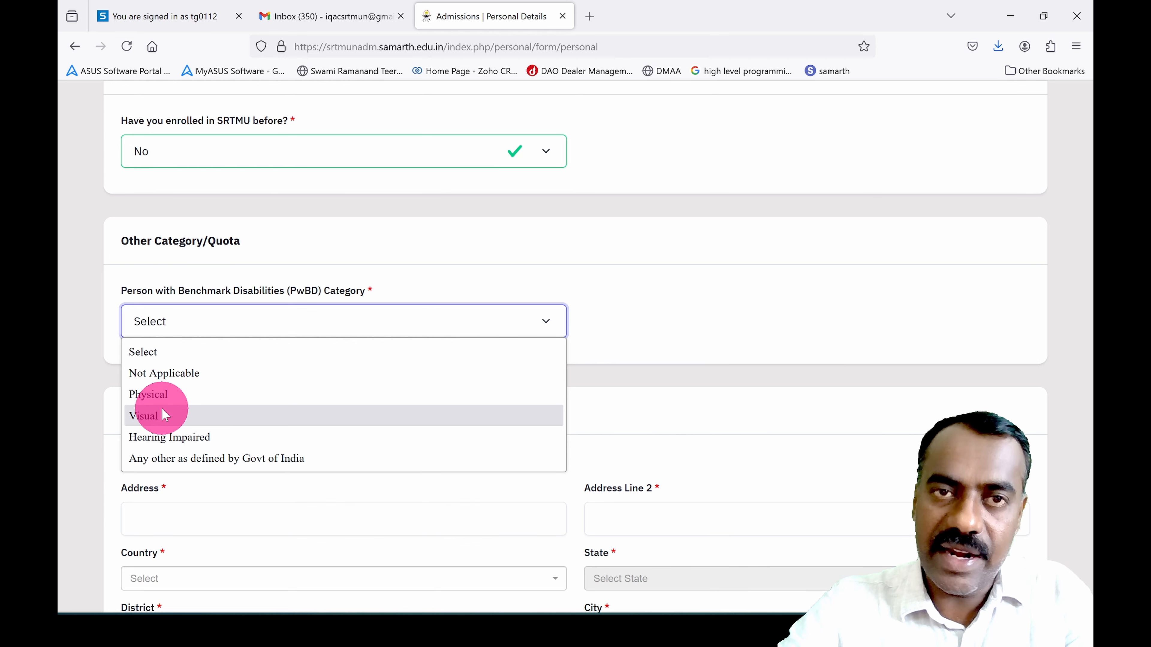
{"action": "left_click", "coordinate": [163, 378]}
{"action": "scroll", "coordinate": [675, 380], "scroll_direction": "down", "scroll_amount": 2}
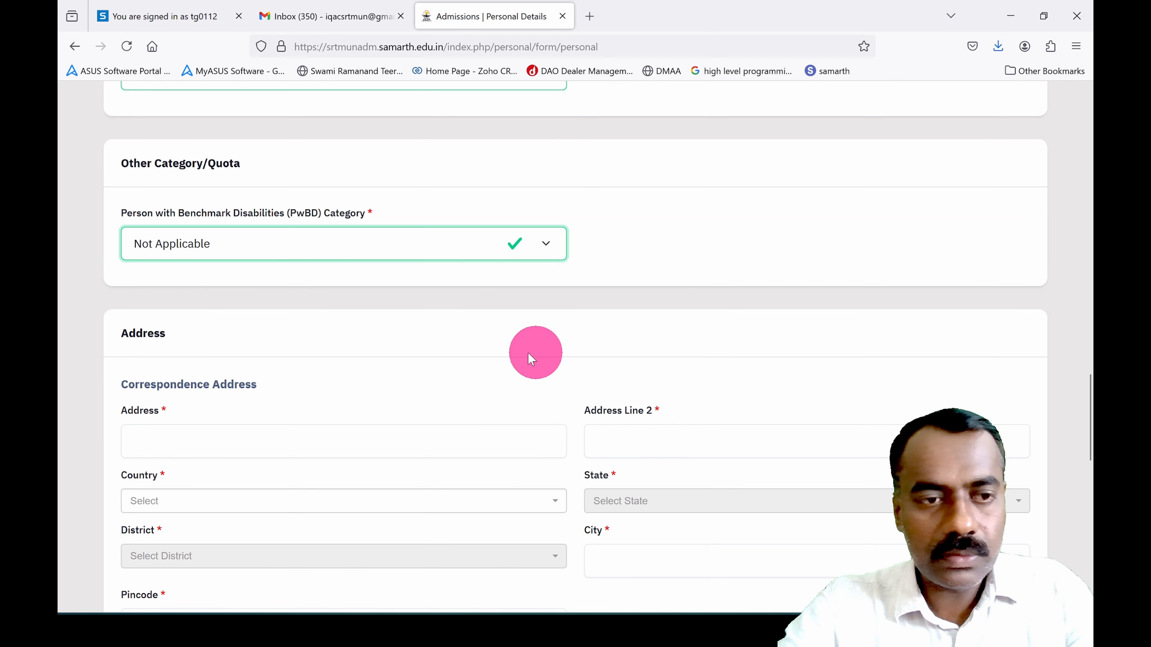
Step: Fill both correspondence address lines from saved entries and choose India as the country
{"action": "scroll", "coordinate": [483, 342], "scroll_direction": "down", "scroll_amount": 2}
{"action": "left_click", "coordinate": [227, 365]}
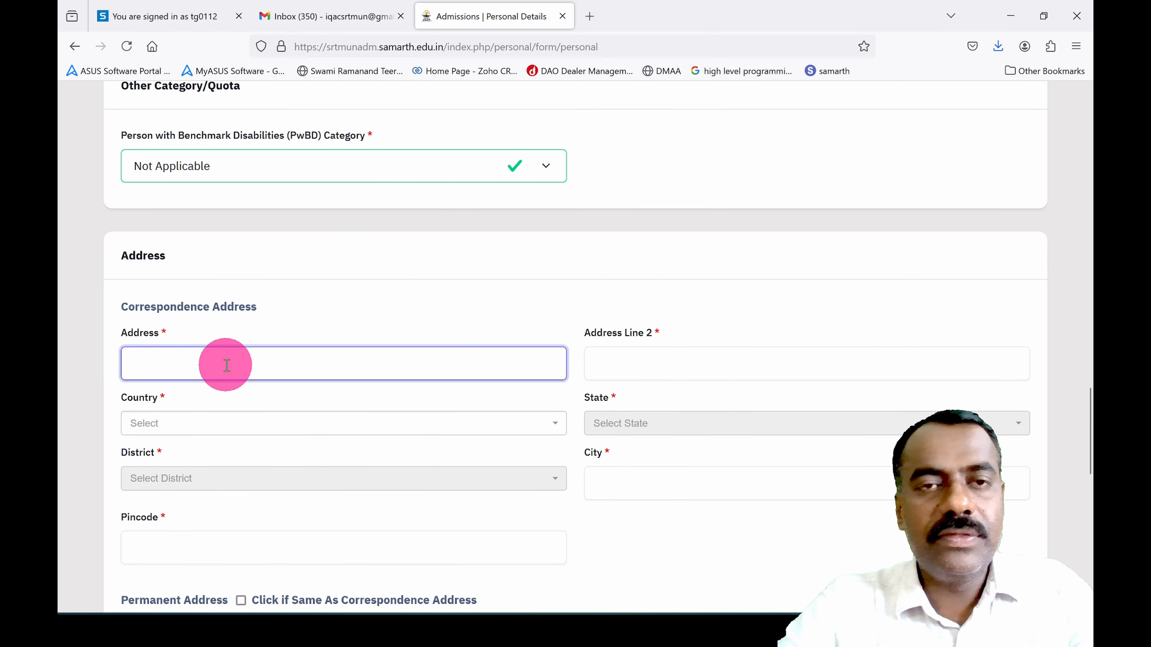
{"action": "left_click", "coordinate": [167, 400]}
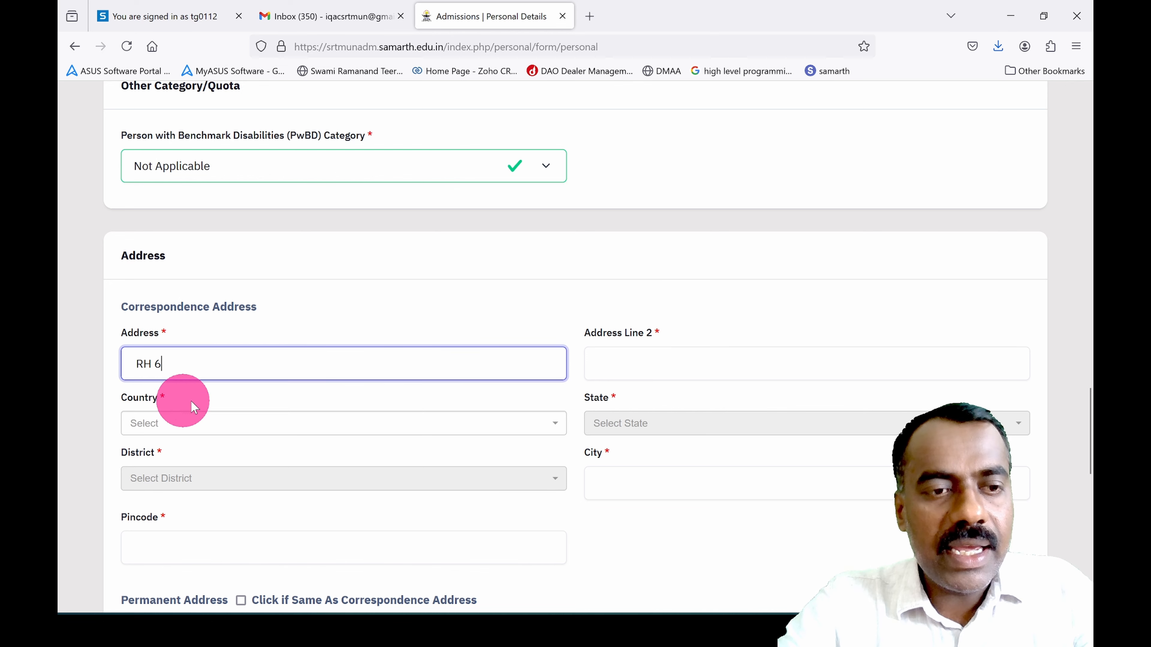
{"action": "left_click", "coordinate": [631, 367]}
{"action": "left_click", "coordinate": [624, 401]}
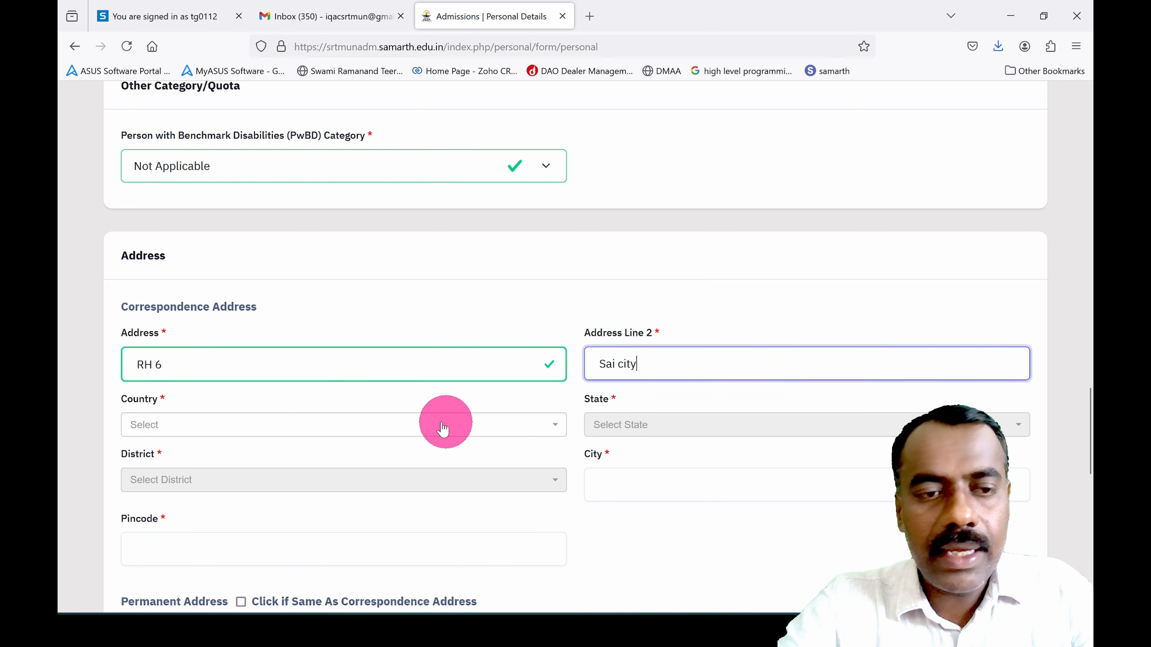
{"action": "left_click", "coordinate": [363, 433]}
{"action": "left_click", "coordinate": [244, 479]}
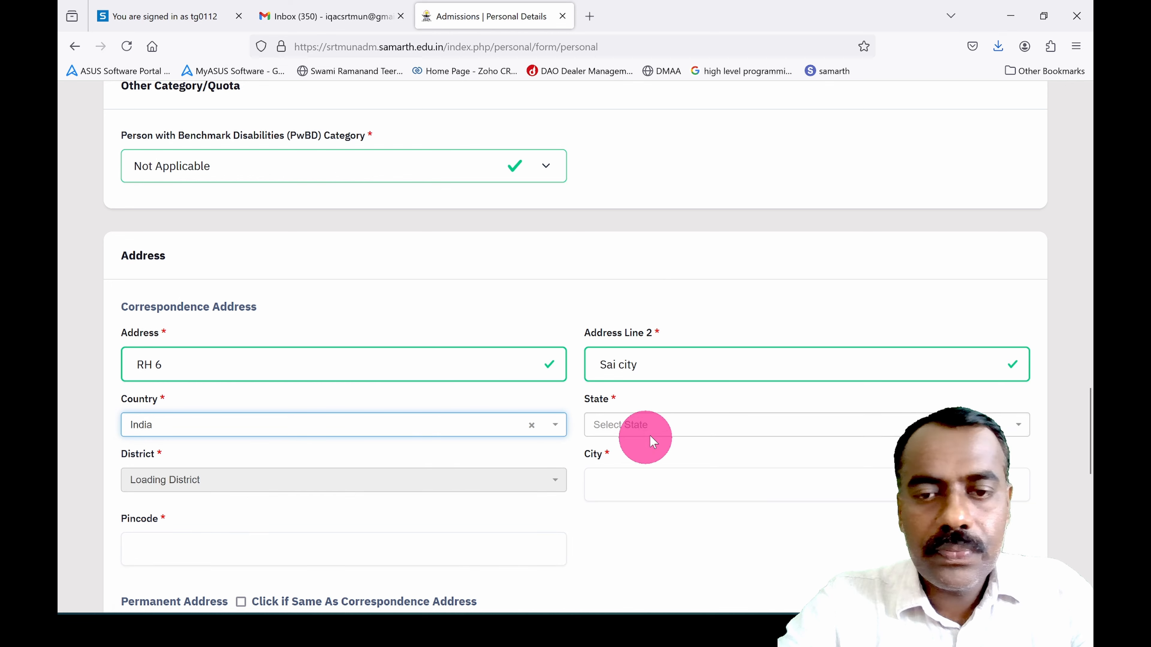
Step: Choose state Maharashtra and the district, then fill the city and pincode from suggestions
{"action": "left_click", "coordinate": [662, 436]}
{"action": "type", "text": "maha"}
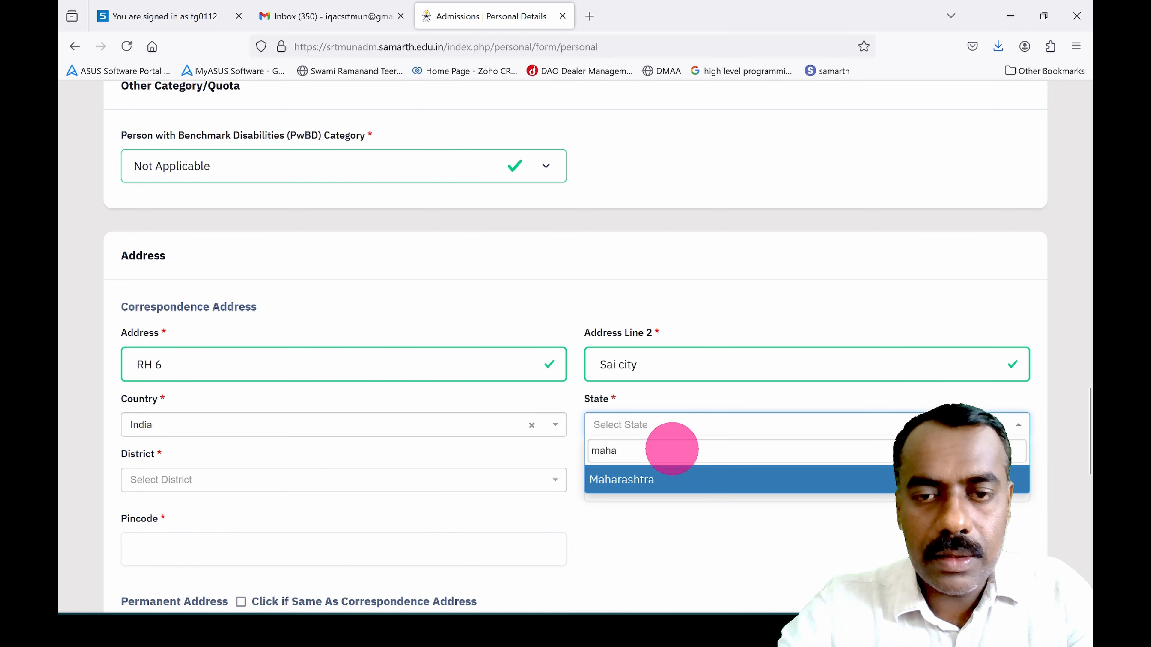
{"action": "left_click", "coordinate": [649, 479]}
{"action": "left_click", "coordinate": [184, 482]}
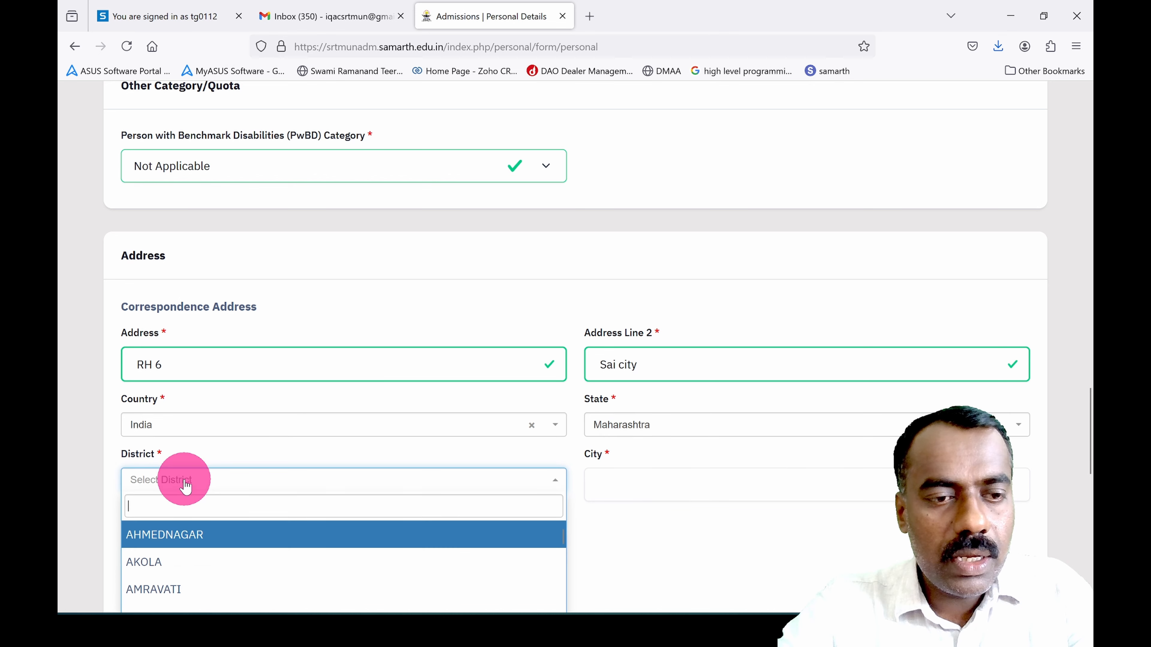
{"action": "type", "text": "nan"}
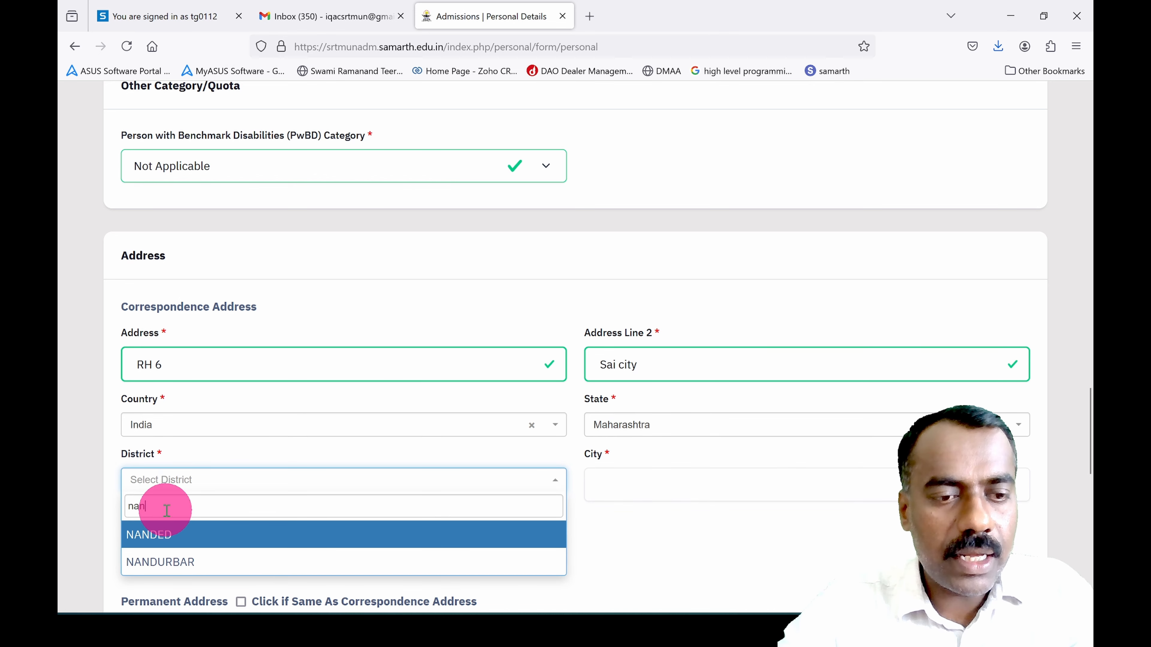
{"action": "left_click", "coordinate": [156, 534]}
{"action": "left_click", "coordinate": [630, 480]}
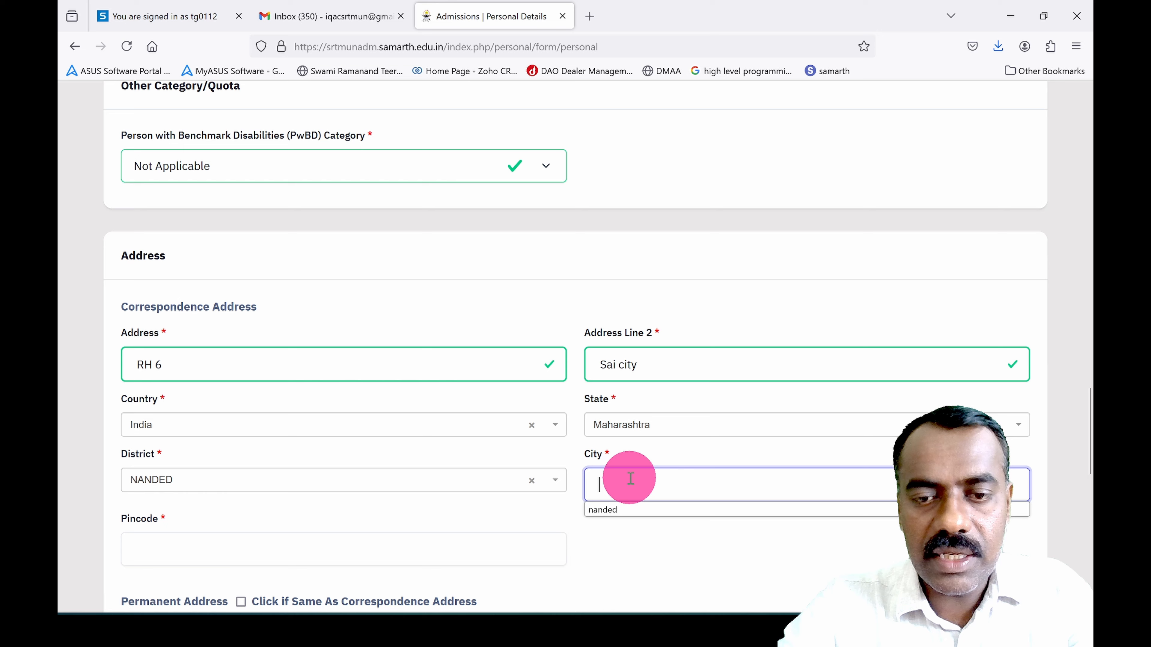
{"action": "left_click", "coordinate": [604, 511]}
{"action": "scroll", "coordinate": [313, 454], "scroll_direction": "down", "scroll_amount": 3}
{"action": "left_click", "coordinate": [290, 389]}
{"action": "left_click", "coordinate": [155, 416]}
Step: Tick 'Same As Correspondence Address' for the permanent address and Save and Next
{"action": "scroll", "coordinate": [831, 345], "scroll_direction": "down", "scroll_amount": 3}
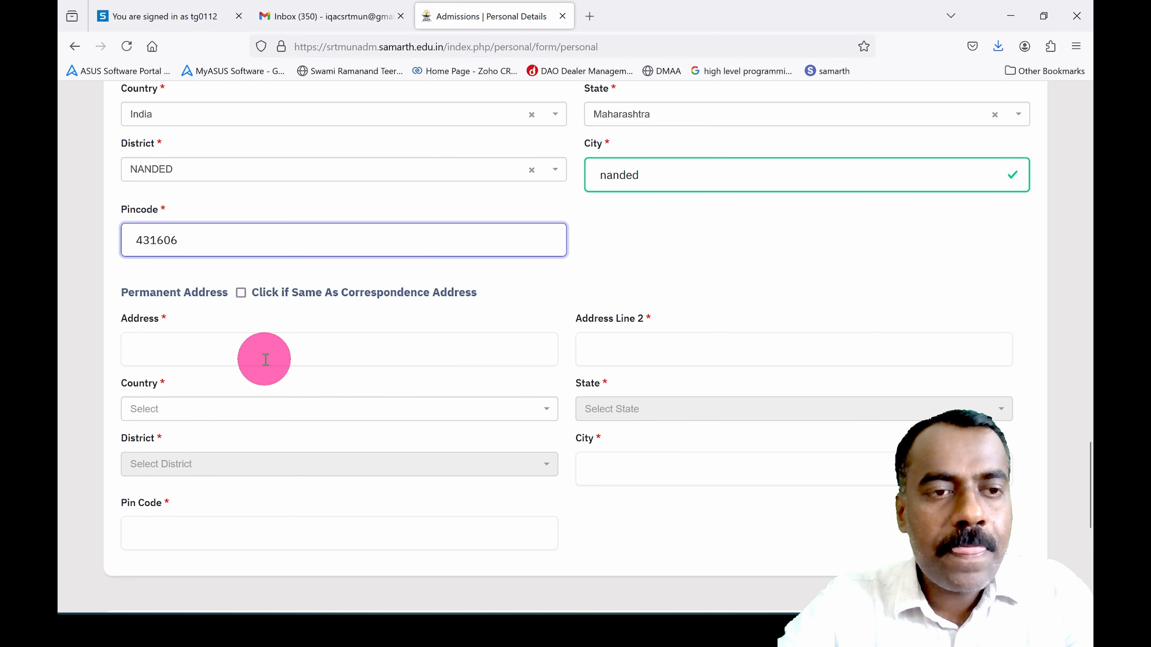
{"action": "scroll", "coordinate": [265, 360], "scroll_direction": "up", "scroll_amount": 5}
{"action": "scroll", "coordinate": [217, 240], "scroll_direction": "down", "scroll_amount": 3}
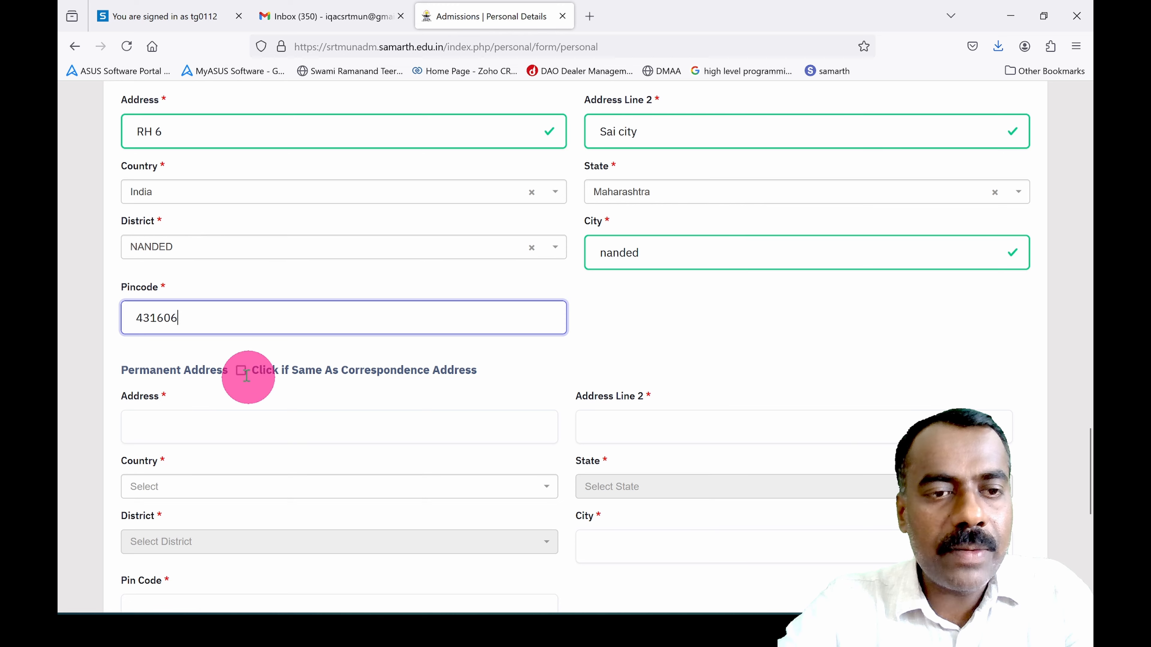
{"action": "left_click", "coordinate": [241, 375]}
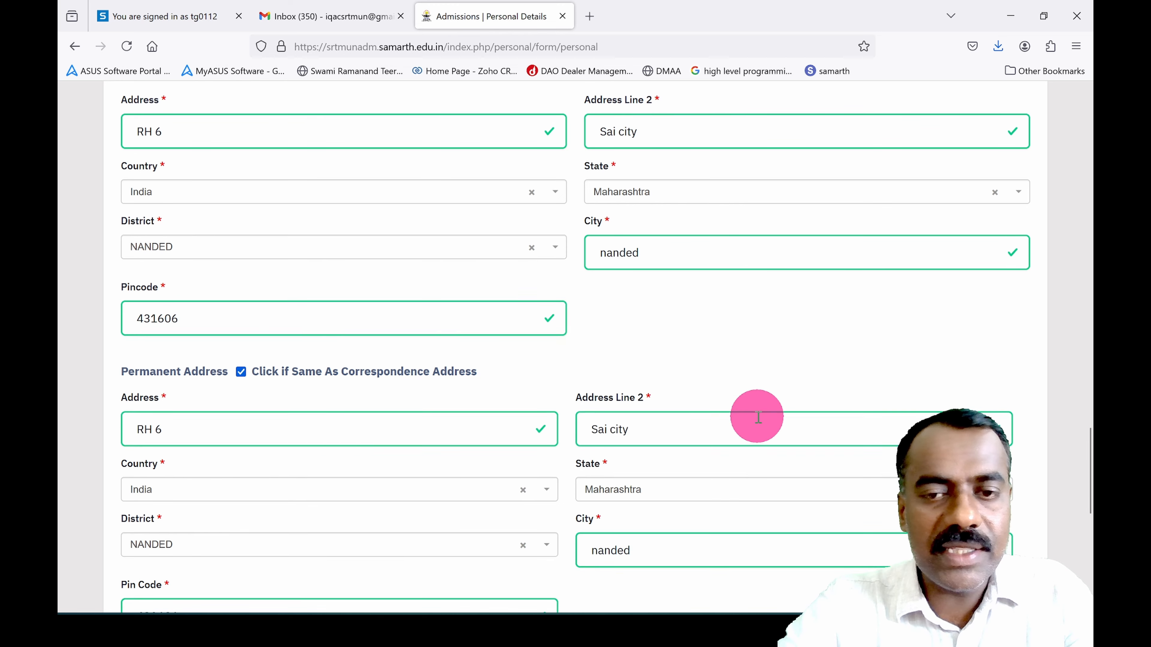
{"action": "scroll", "coordinate": [757, 419], "scroll_direction": "down", "scroll_amount": 3}
{"action": "scroll", "coordinate": [760, 436], "scroll_direction": "down", "scroll_amount": 3}
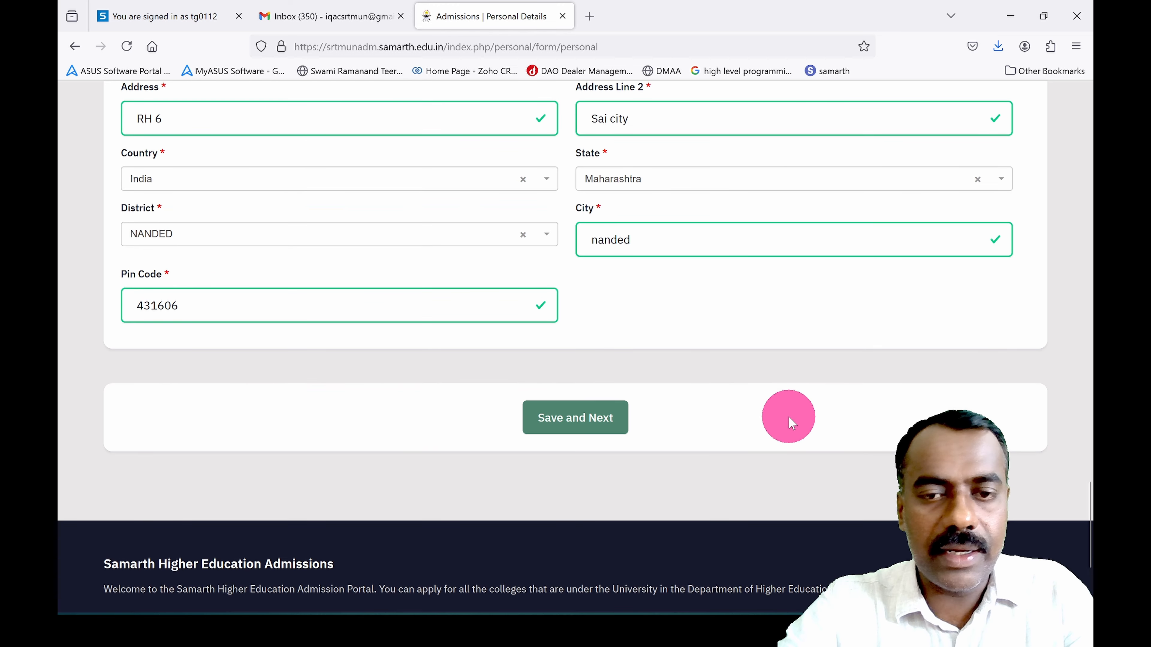
{"action": "left_click", "coordinate": [579, 423]}
Step: Confirm the save with OK and scroll through the Candidate Details preview
{"action": "left_click", "coordinate": [642, 371]}
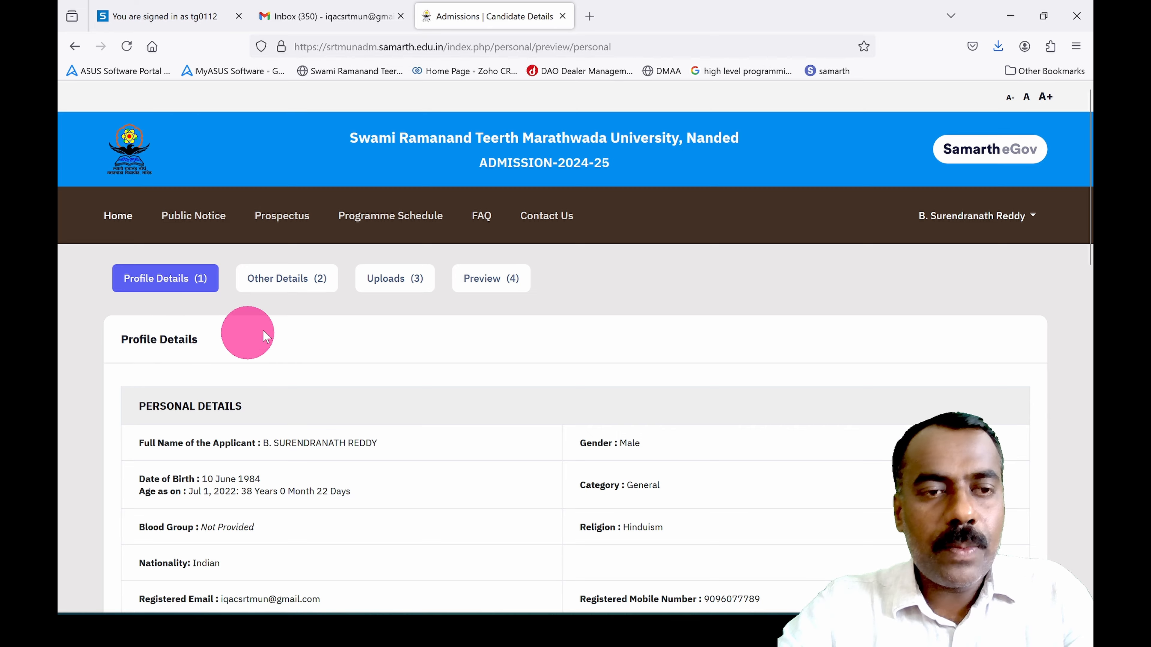
{"action": "scroll", "coordinate": [555, 414], "scroll_direction": "down", "scroll_amount": 3}
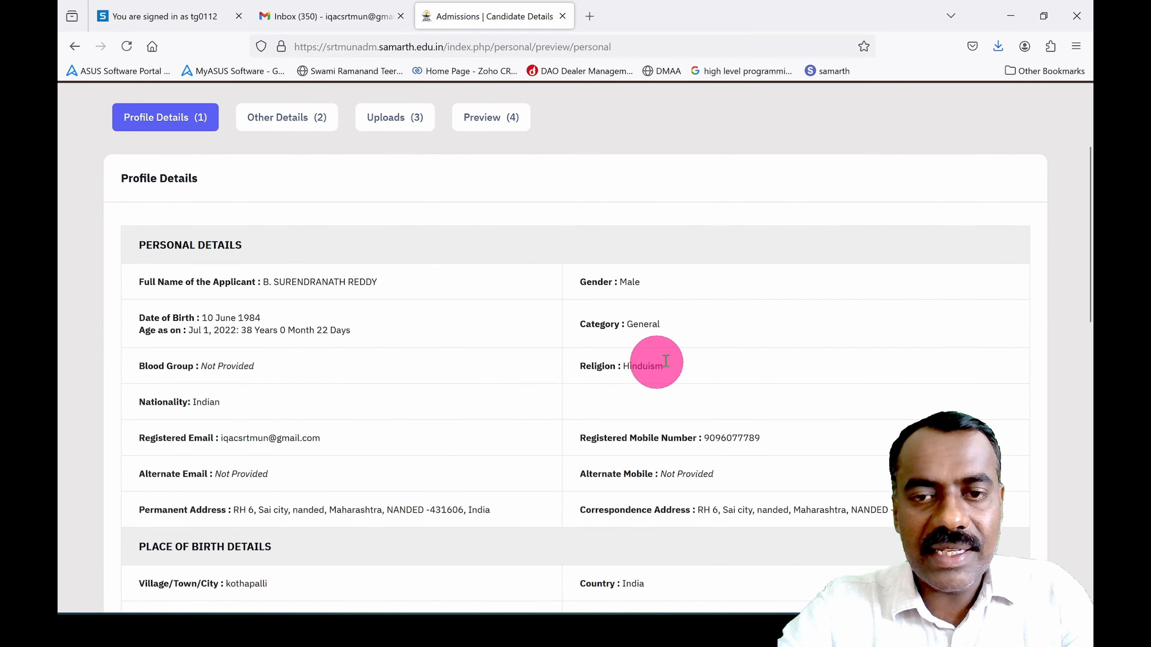
{"action": "scroll", "coordinate": [657, 358], "scroll_direction": "down", "scroll_amount": 6}
{"action": "scroll", "coordinate": [662, 340], "scroll_direction": "down", "scroll_amount": 8}
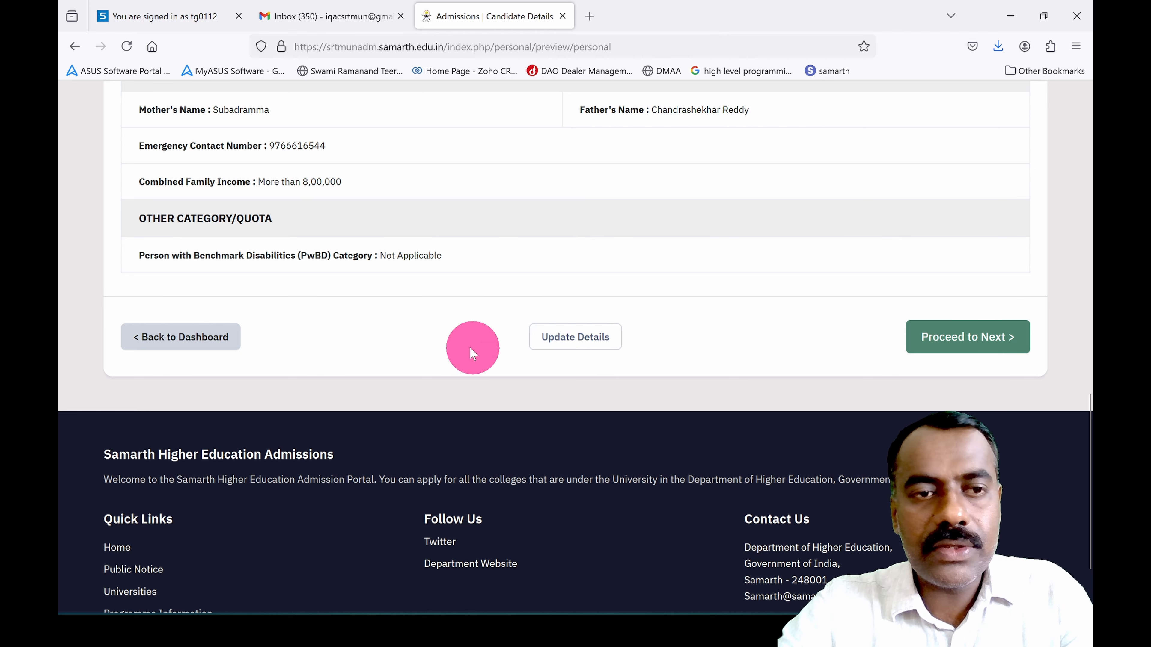
{"action": "scroll", "coordinate": [521, 308], "scroll_direction": "up", "scroll_amount": 3}
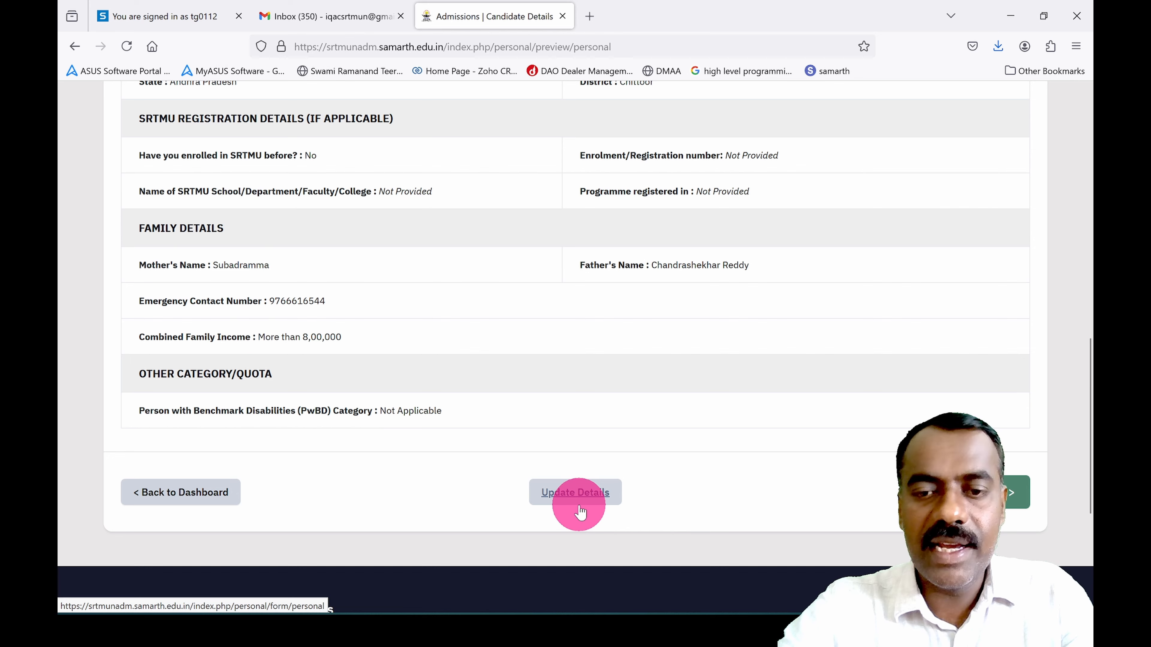
{"action": "scroll", "coordinate": [614, 289], "scroll_direction": "up", "scroll_amount": 2}
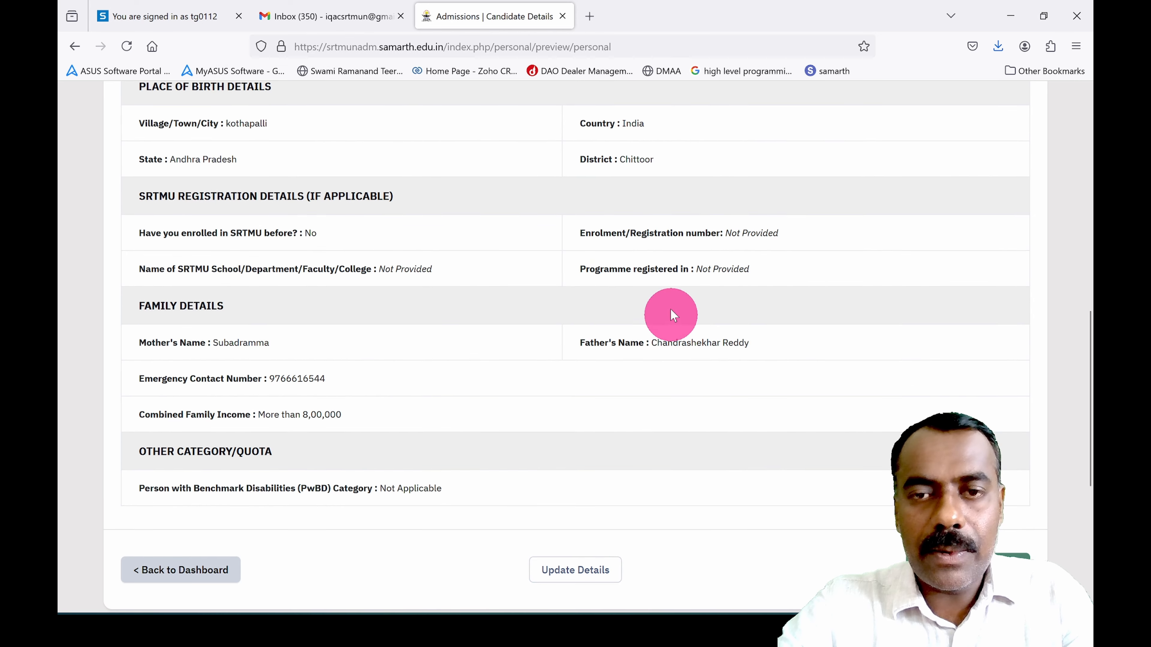
{"action": "scroll", "coordinate": [672, 315], "scroll_direction": "down", "scroll_amount": 3}
Step: Move on to Other Details and answer No to needing medical attention
{"action": "left_click", "coordinate": [913, 401]}
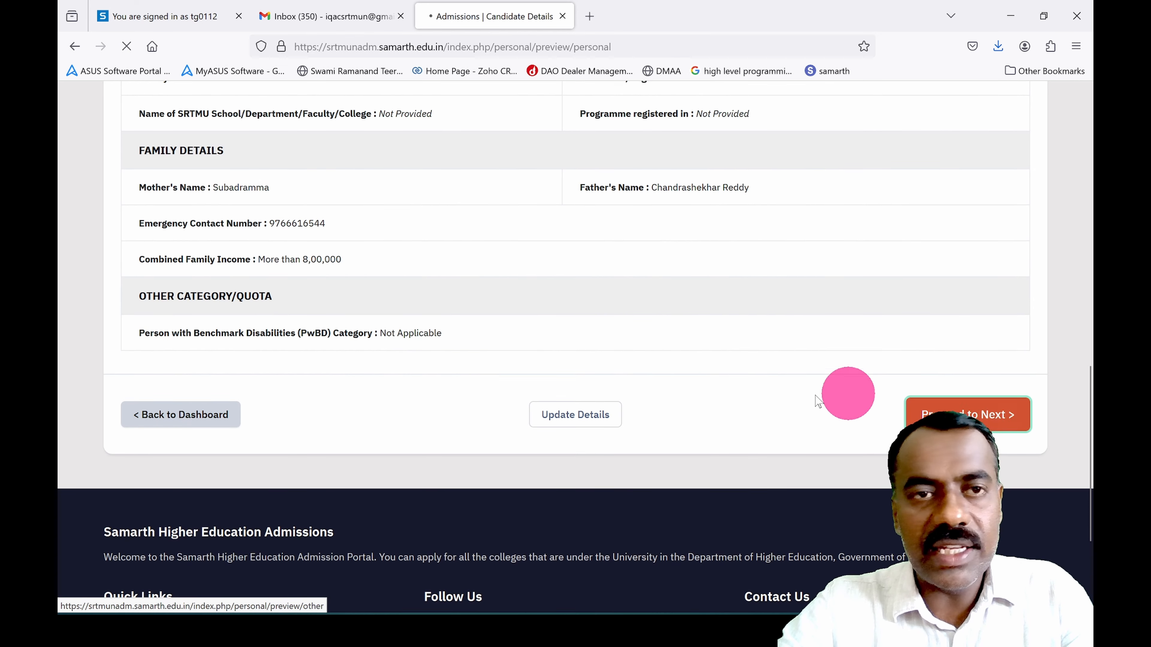
{"action": "scroll", "coordinate": [720, 376], "scroll_direction": "down", "scroll_amount": 3}
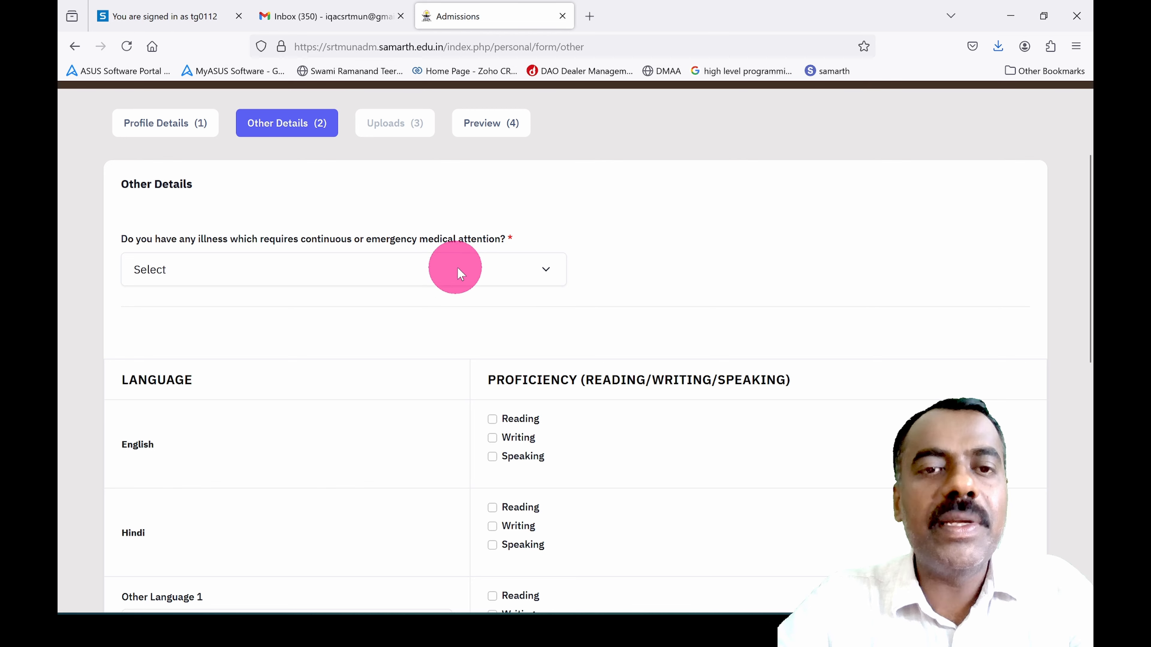
{"action": "left_click", "coordinate": [489, 272]}
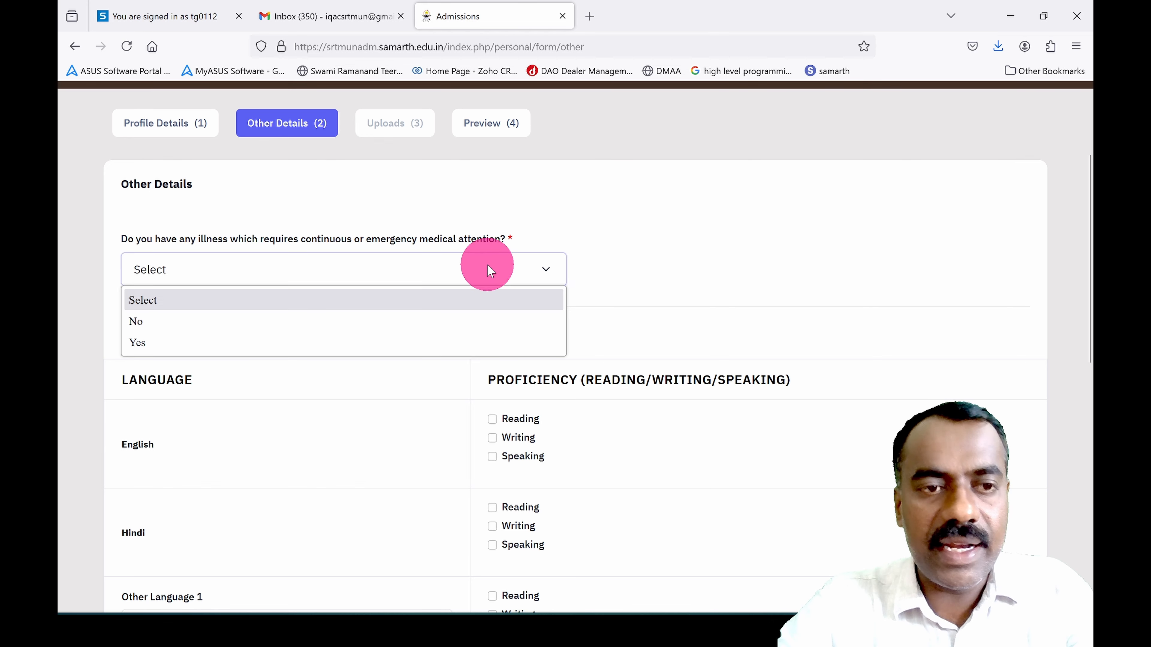
{"action": "left_click", "coordinate": [255, 330]}
Step: Mark English reading, writing and speaking, plus Hindi writing and speaking
{"action": "scroll", "coordinate": [735, 260], "scroll_direction": "down", "scroll_amount": 3}
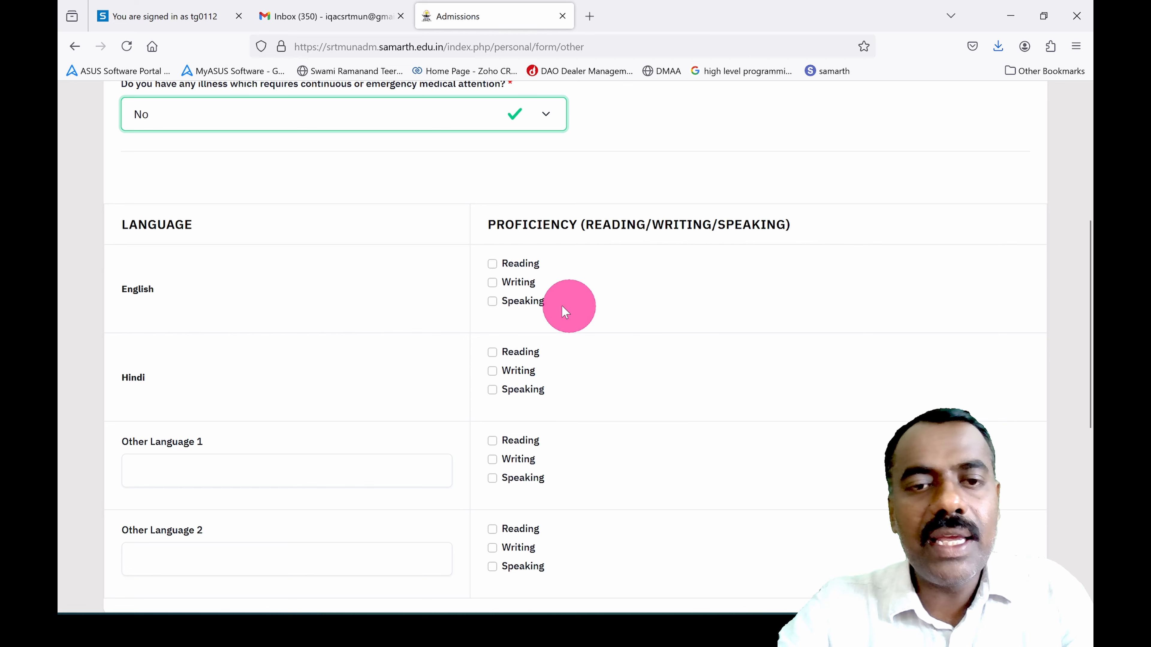
{"action": "left_click", "coordinate": [492, 264]}
{"action": "left_click", "coordinate": [493, 284]}
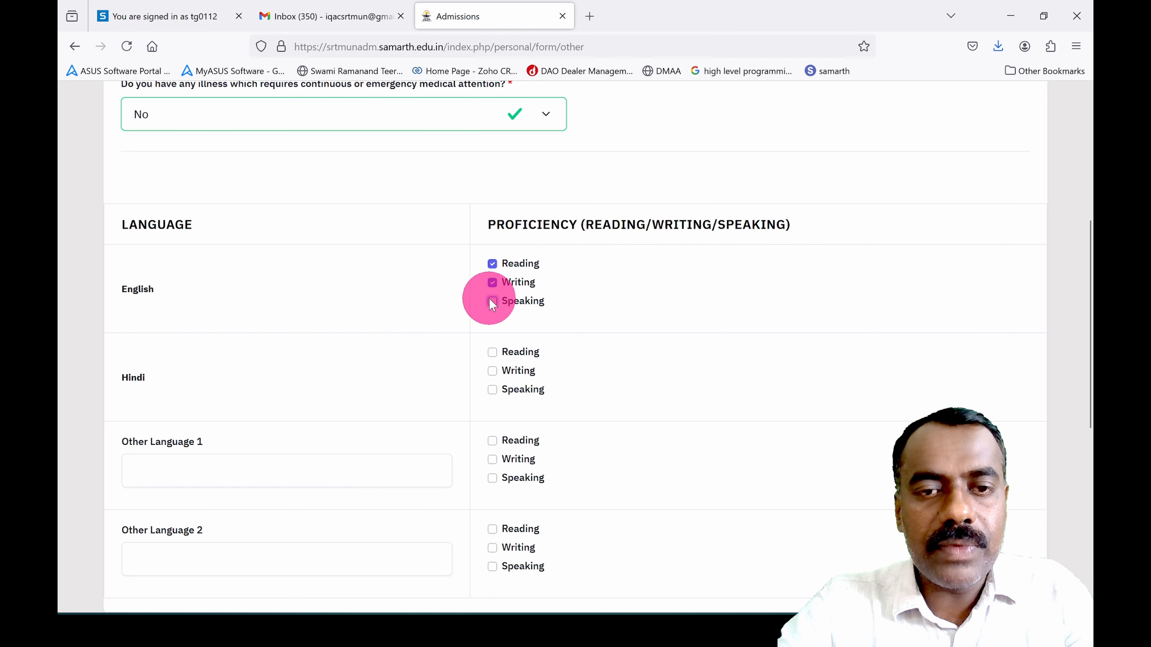
{"action": "left_click", "coordinate": [493, 301]}
{"action": "scroll", "coordinate": [601, 339], "scroll_direction": "down", "scroll_amount": 2}
{"action": "left_click", "coordinate": [493, 293]}
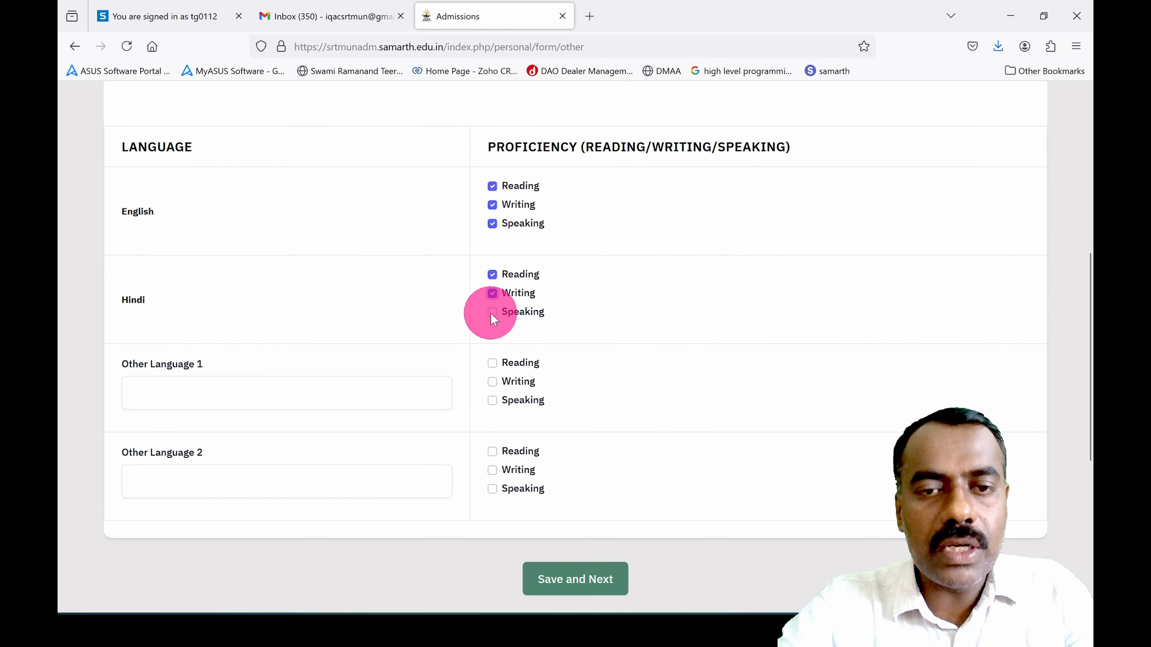
{"action": "left_click", "coordinate": [492, 312]}
Step: Add Marathi and Telugu as other languages with their proficiency boxes ticked
{"action": "left_click", "coordinate": [408, 390]}
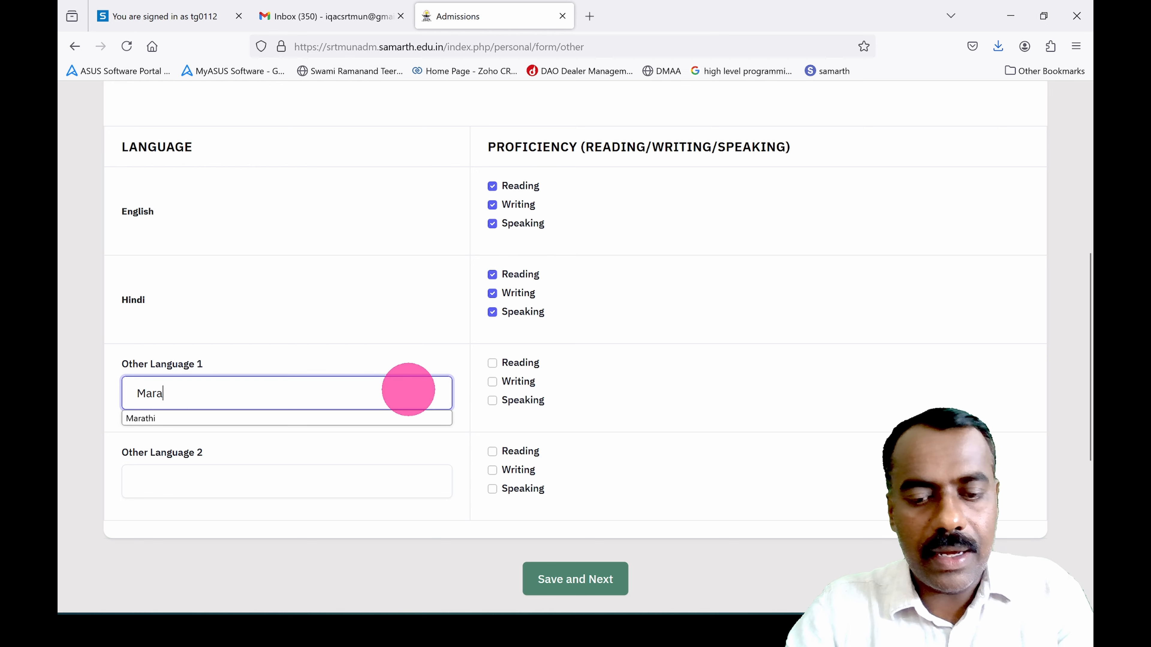
{"action": "left_click", "coordinate": [324, 417]}
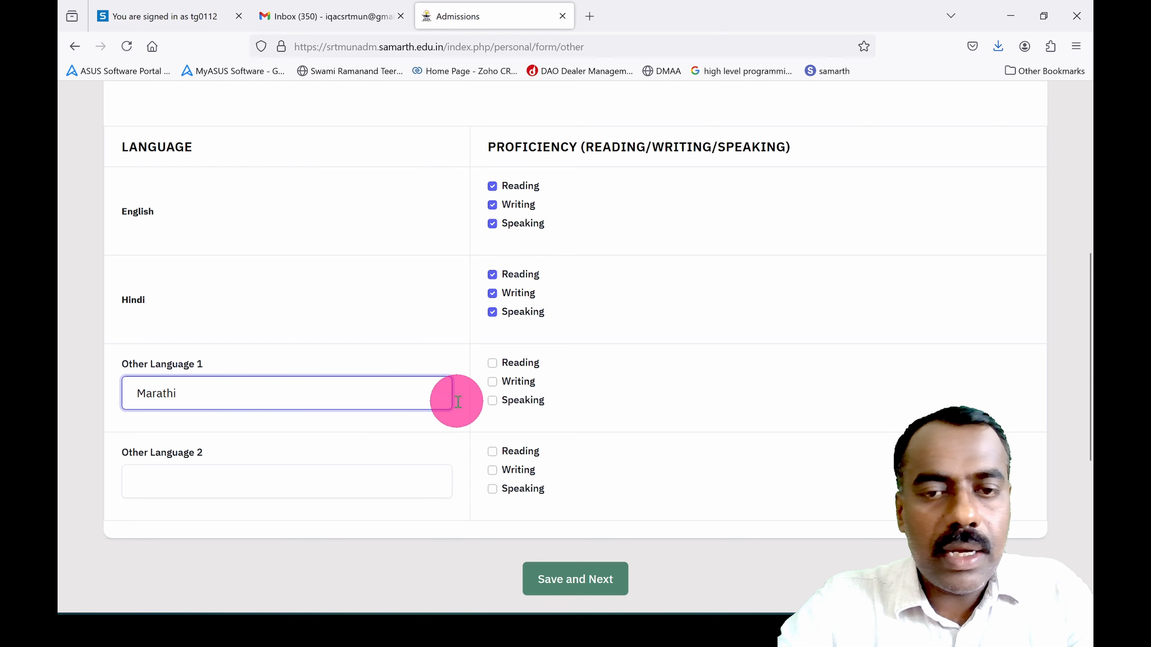
{"action": "left_click", "coordinate": [493, 363]}
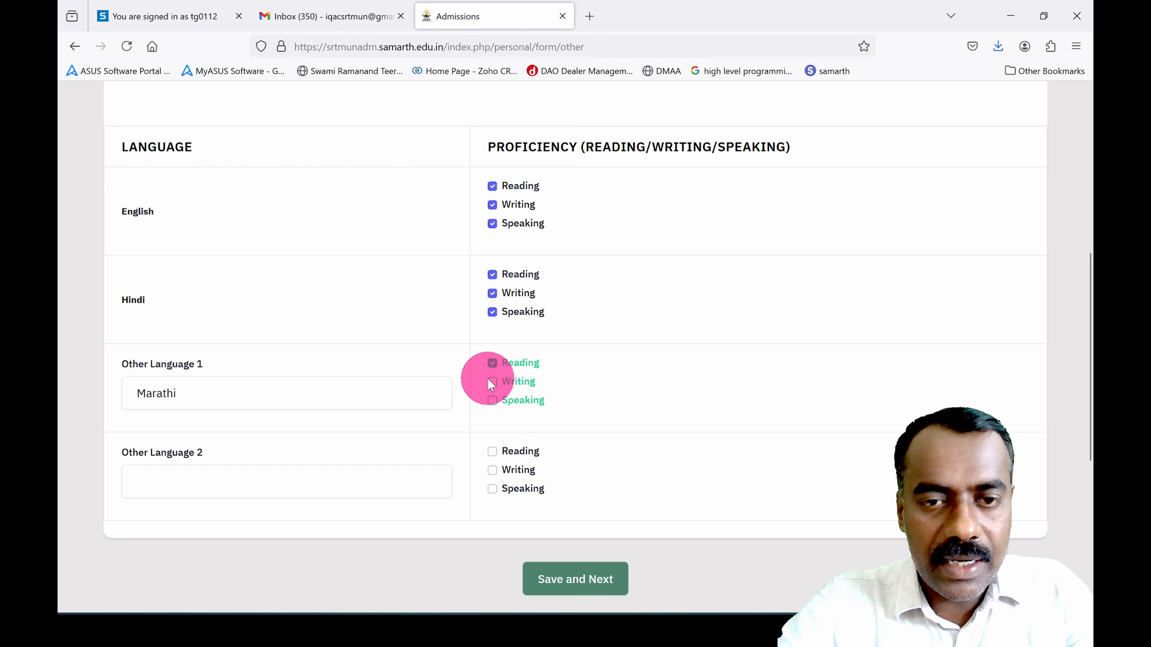
{"action": "left_click", "coordinate": [492, 400]}
{"action": "left_click", "coordinate": [492, 383]}
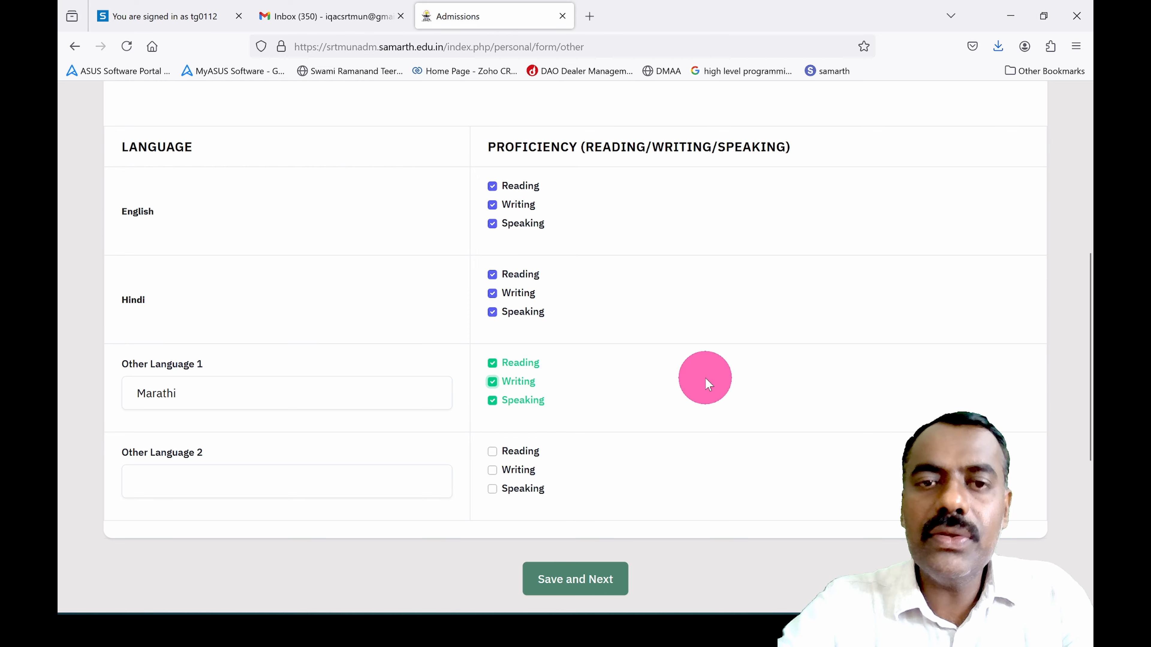
{"action": "scroll", "coordinate": [708, 384], "scroll_direction": "down", "scroll_amount": 3}
{"action": "left_click", "coordinate": [198, 329]}
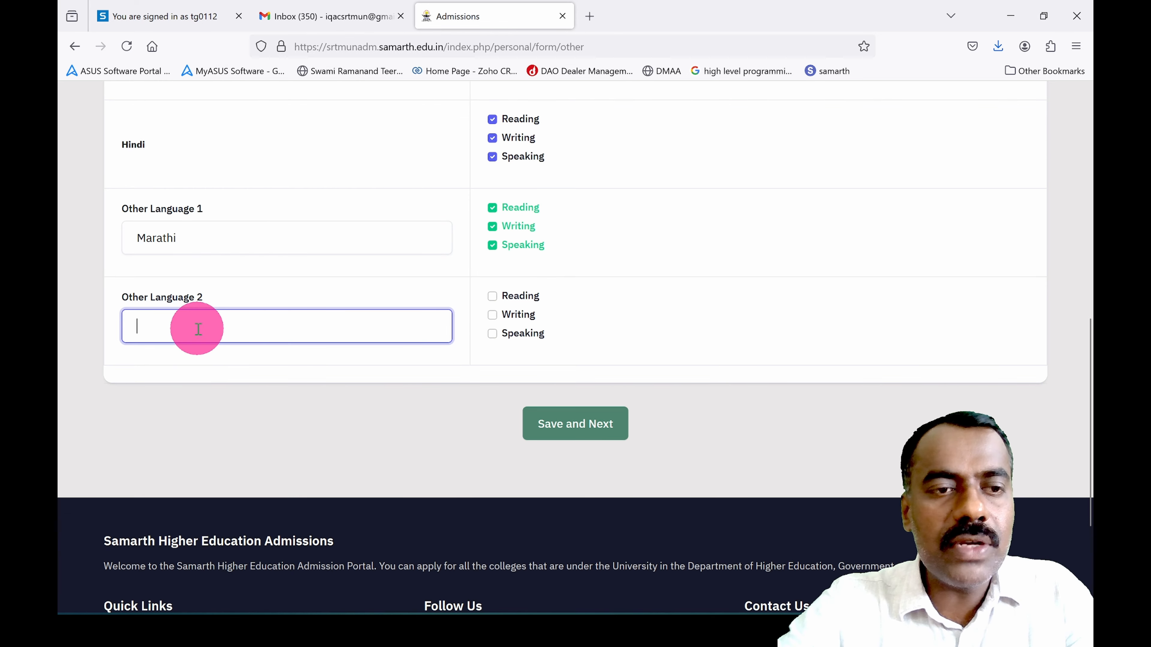
{"action": "left_click", "coordinate": [158, 352]}
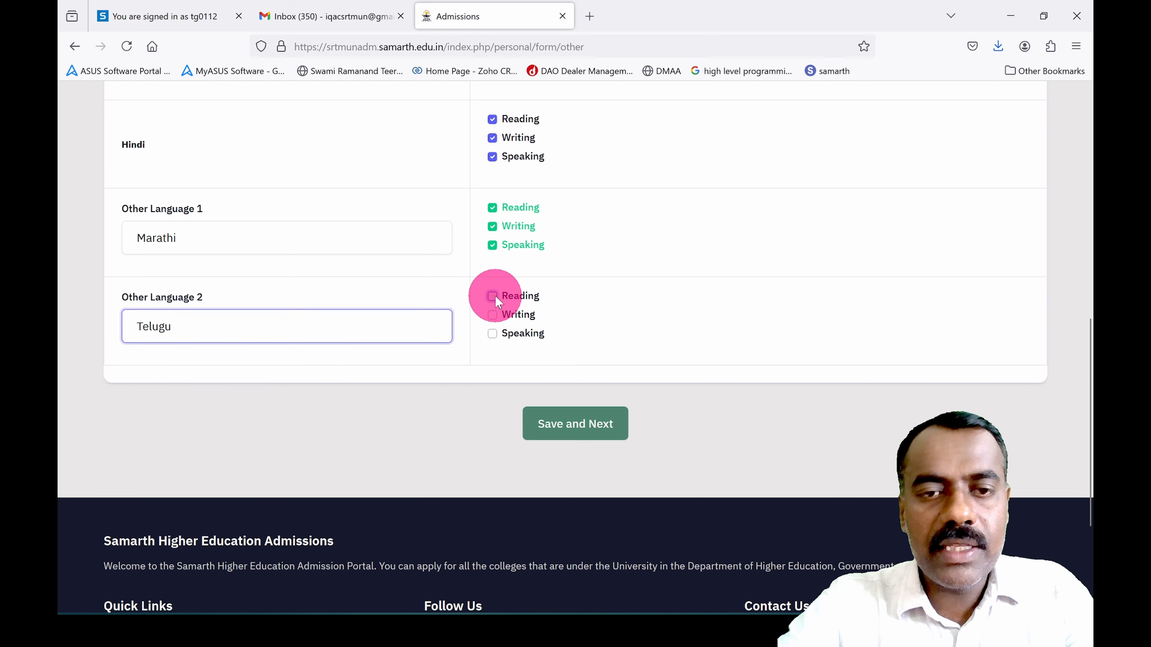
{"action": "left_click", "coordinate": [493, 334]}
Step: Save the other details and continue
{"action": "scroll", "coordinate": [756, 325], "scroll_direction": "up", "scroll_amount": 4}
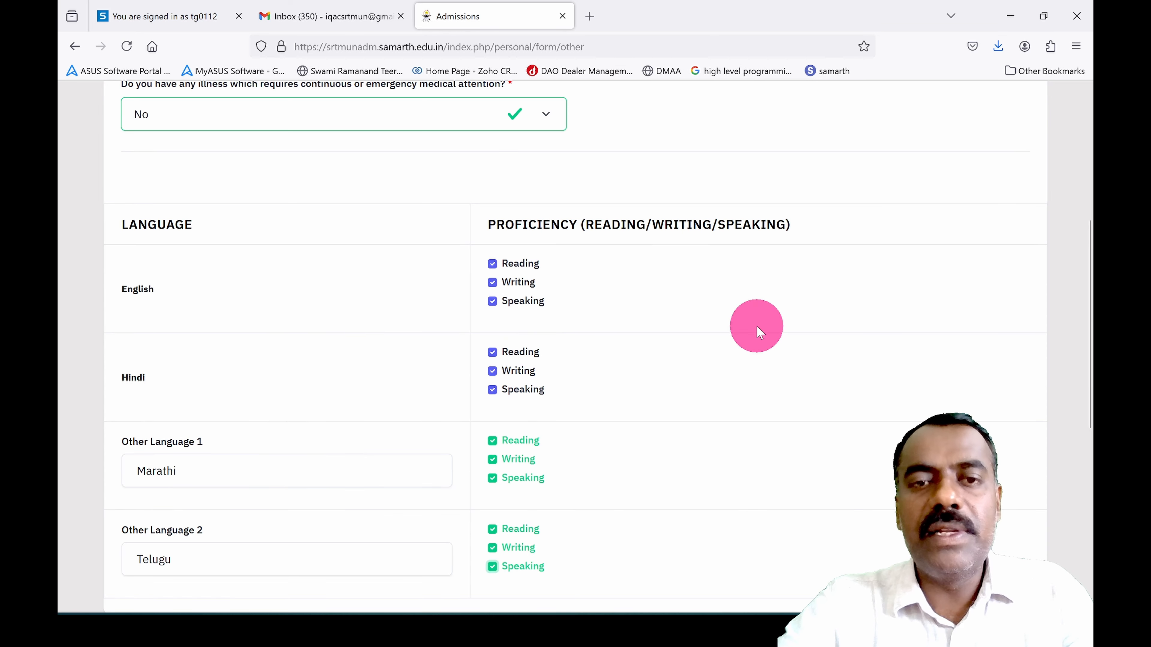
{"action": "scroll", "coordinate": [762, 349], "scroll_direction": "down", "scroll_amount": 3}
{"action": "scroll", "coordinate": [680, 326], "scroll_direction": "up", "scroll_amount": 5}
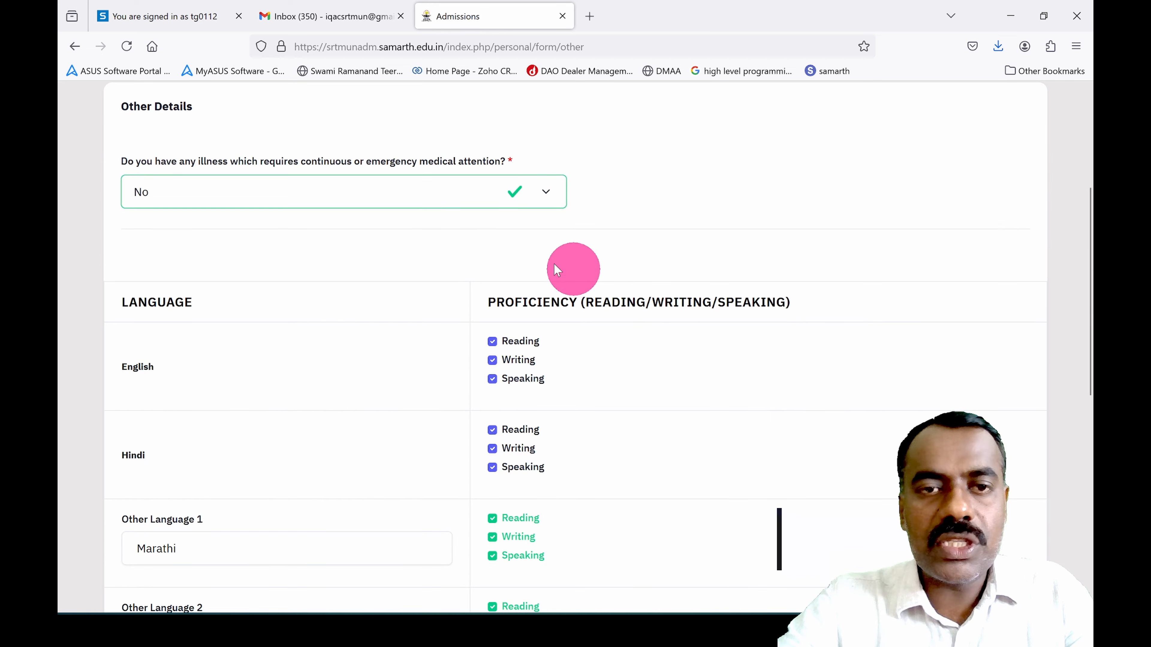
{"action": "scroll", "coordinate": [770, 430], "scroll_direction": "down", "scroll_amount": 3}
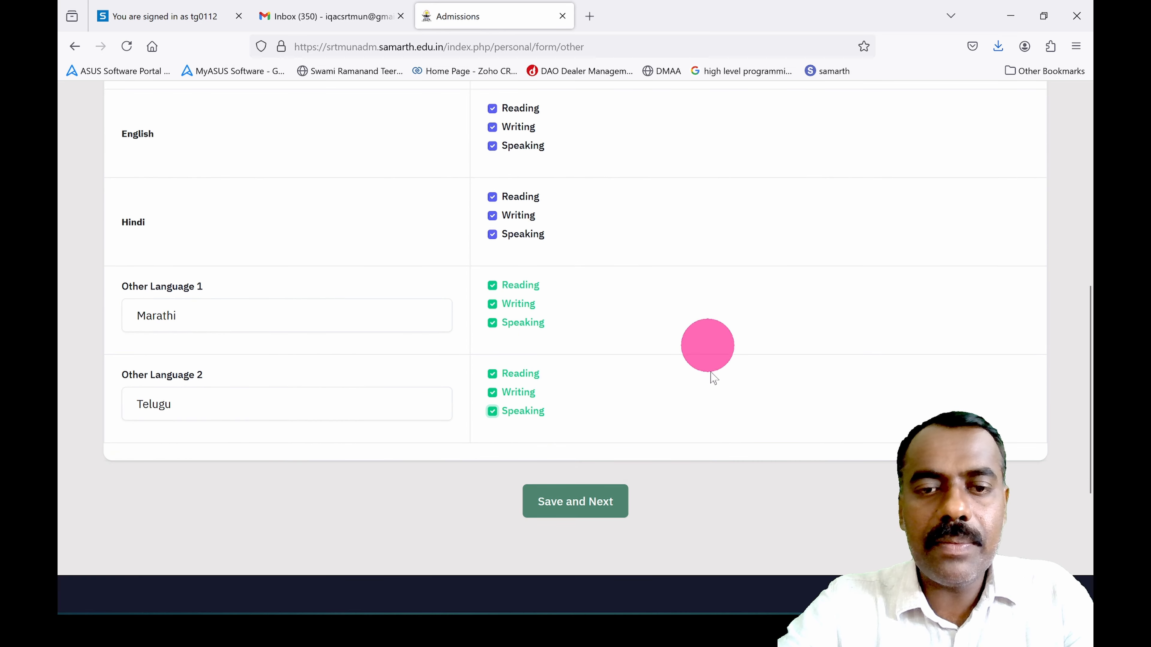
{"action": "left_click", "coordinate": [571, 510]}
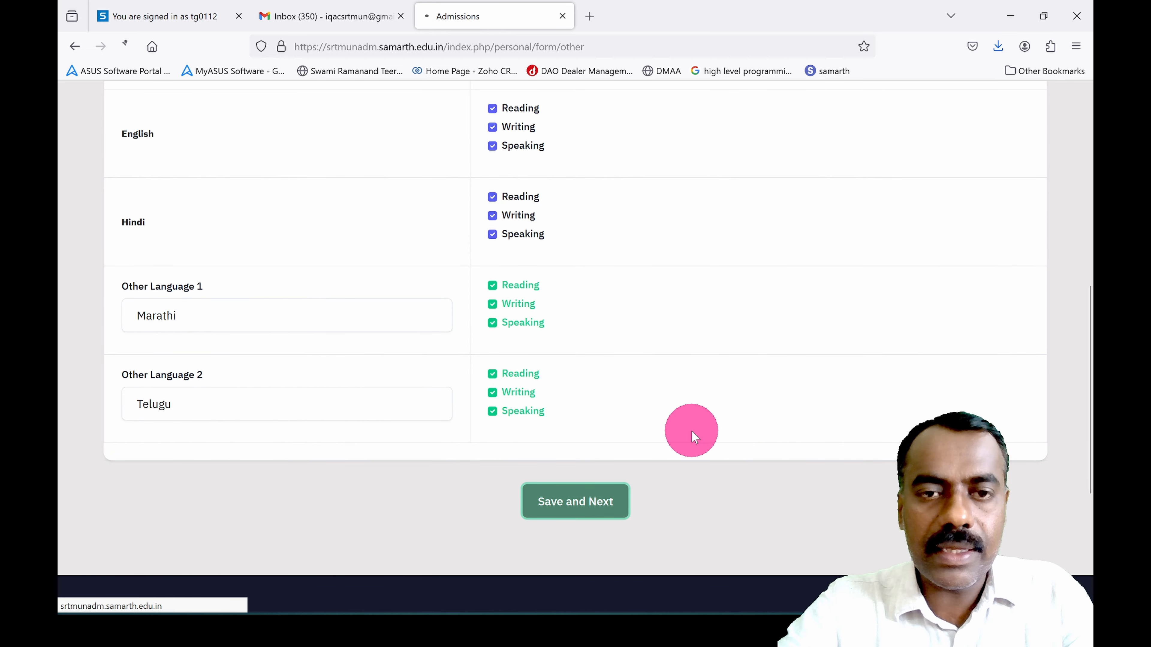
{"action": "scroll", "coordinate": [715, 383], "scroll_direction": "down", "scroll_amount": 5}
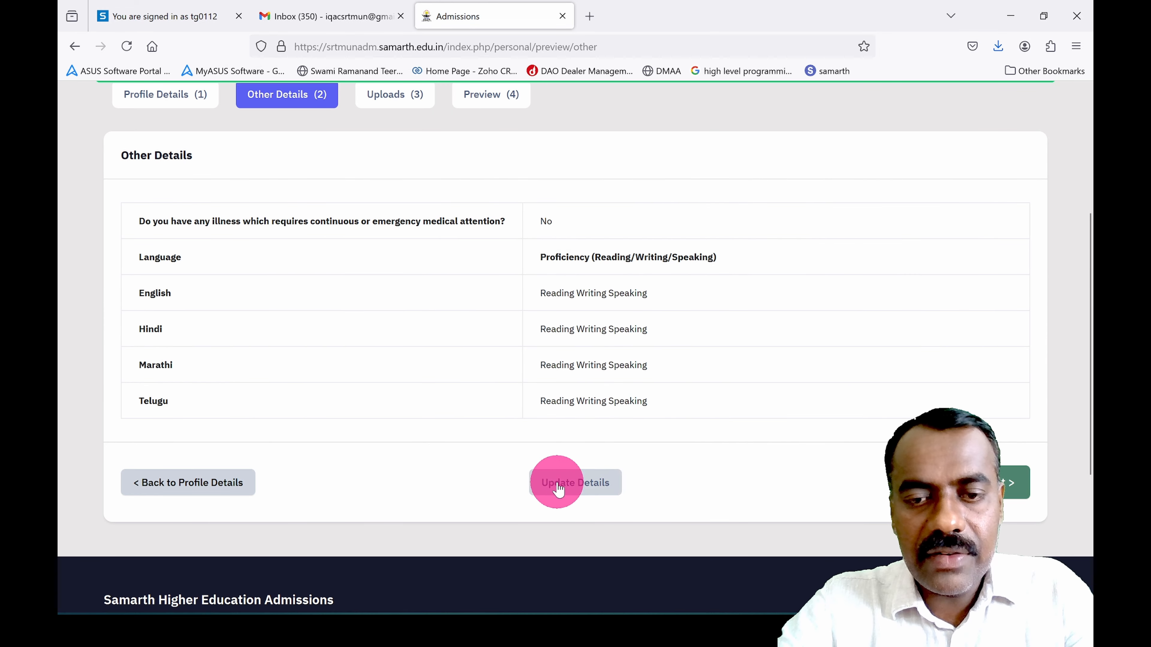
Step: Continue from the Other Details preview to the Uploads (3) step
{"action": "left_click", "coordinate": [933, 482]}
{"action": "scroll", "coordinate": [650, 342], "scroll_direction": "down", "scroll_amount": 3}
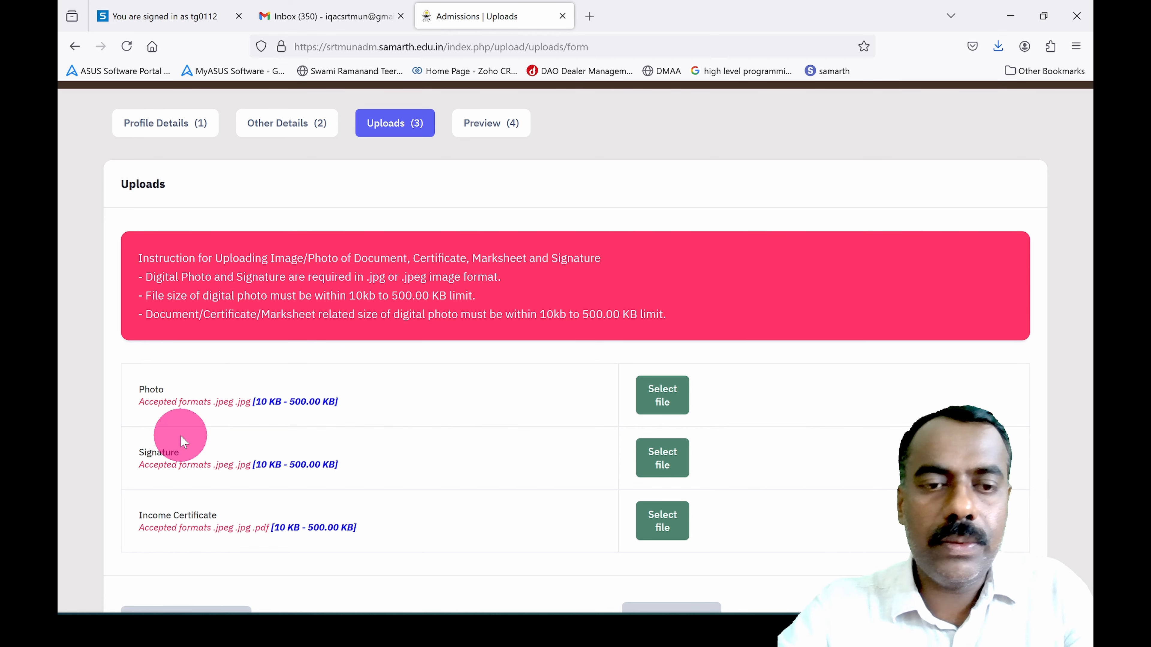
Step: Select the applicant's photo image and upload it
{"action": "left_click", "coordinate": [662, 399]}
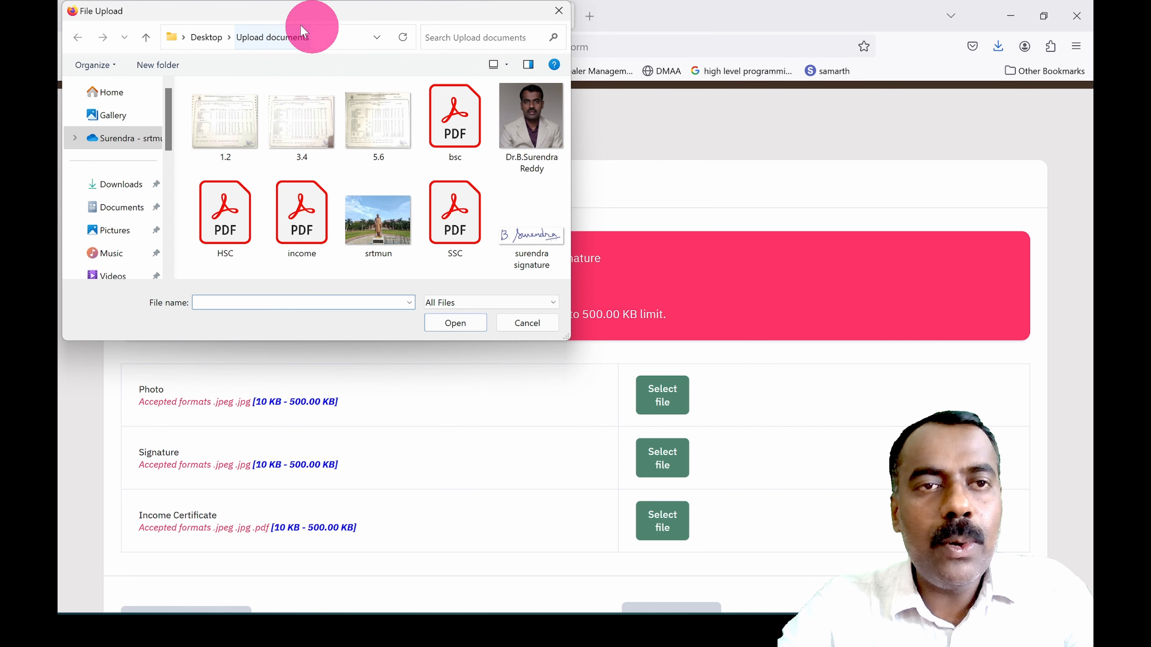
{"action": "left_click", "coordinate": [528, 113]}
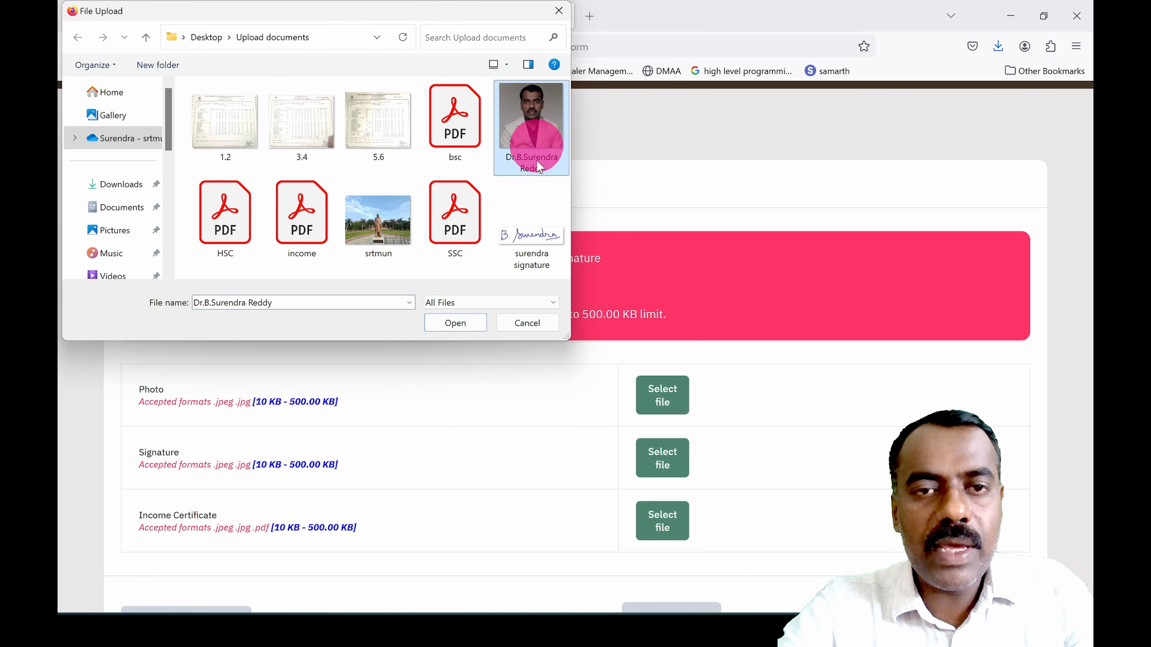
{"action": "left_click", "coordinate": [459, 326]}
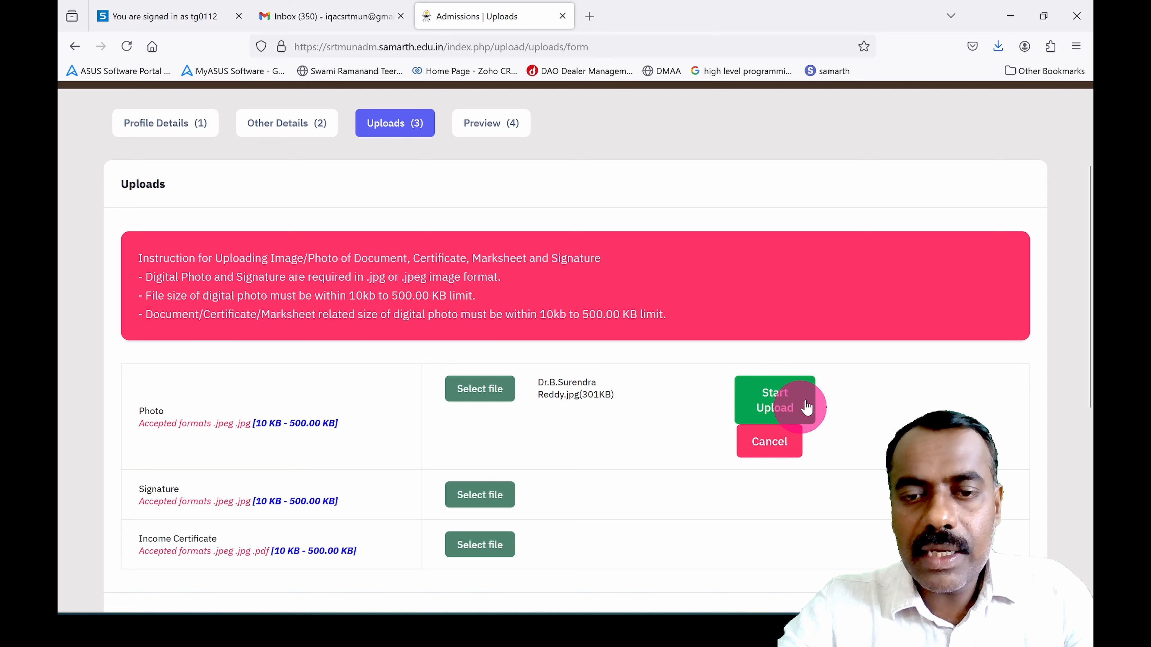
{"action": "left_click", "coordinate": [789, 411]}
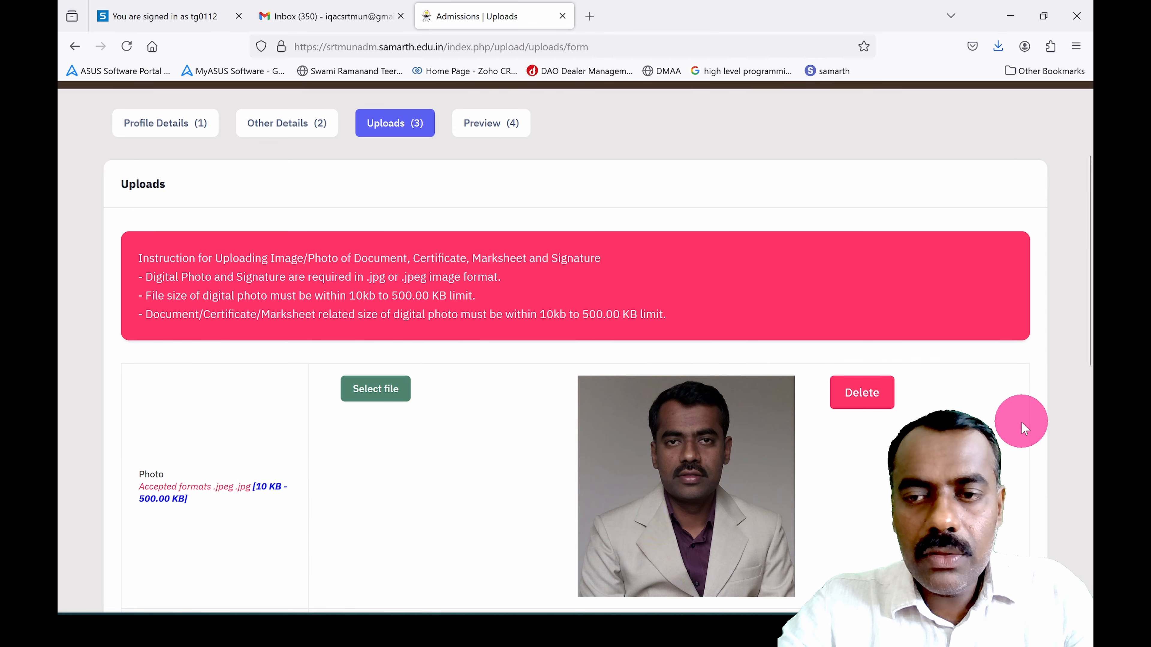
{"action": "scroll", "coordinate": [813, 409], "scroll_direction": "down", "scroll_amount": 5}
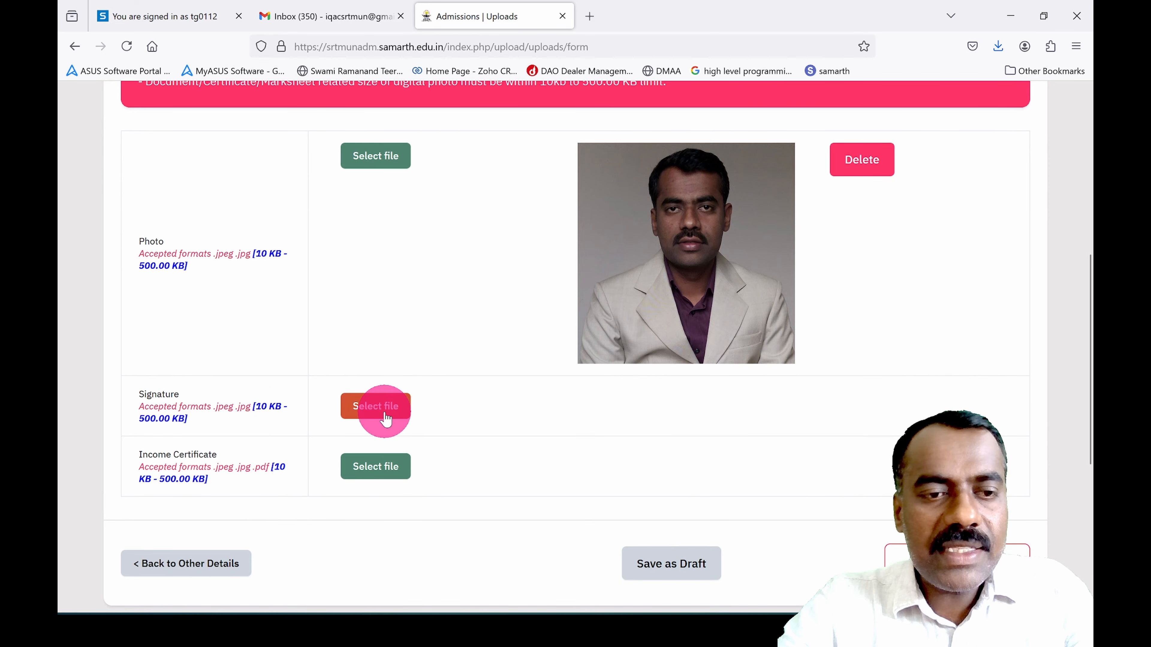
Step: Select the signature image and upload it
{"action": "left_click", "coordinate": [388, 418]}
{"action": "left_click", "coordinate": [548, 244]}
{"action": "left_click", "coordinate": [478, 317]}
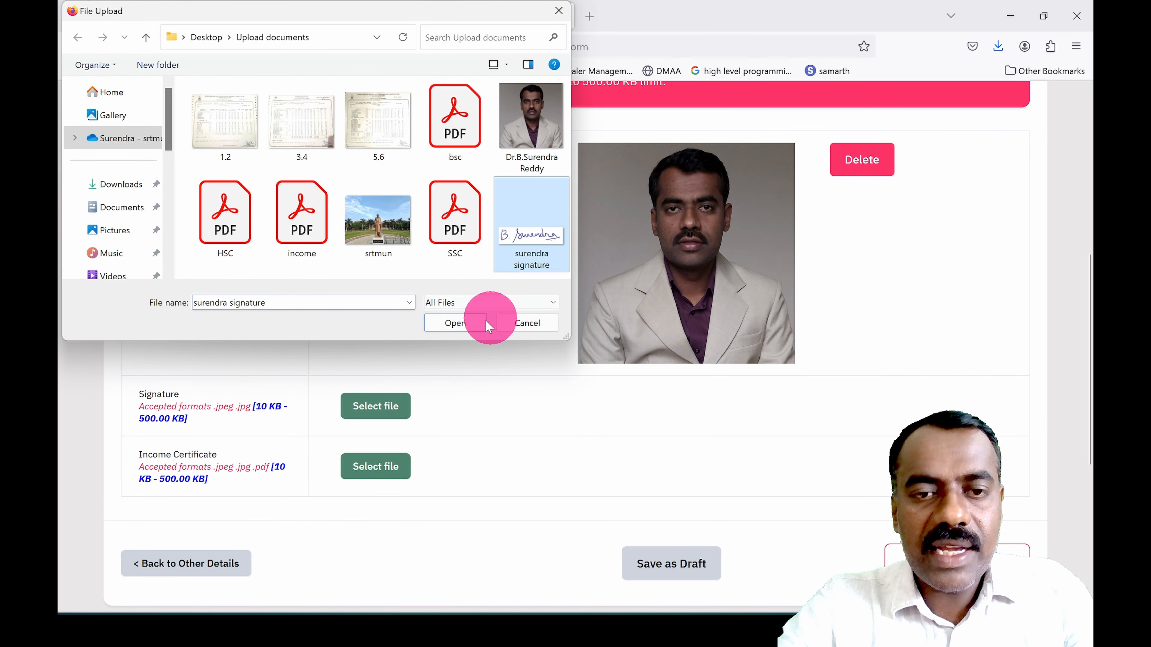
{"action": "left_click", "coordinate": [744, 406]}
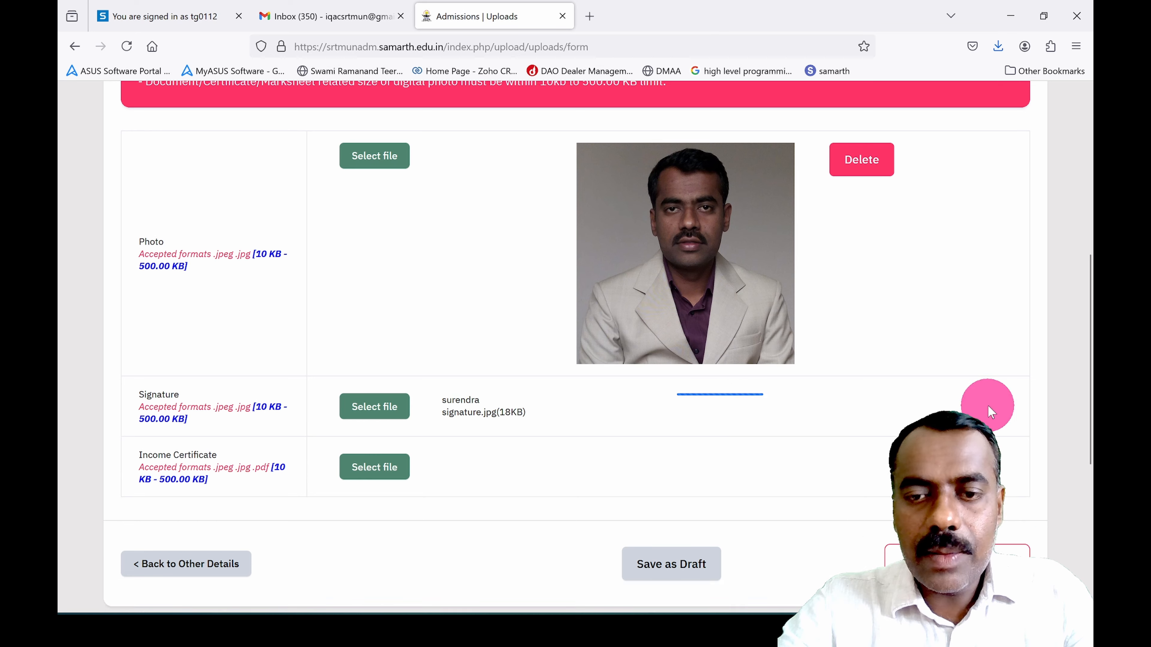
{"action": "scroll", "coordinate": [964, 411], "scroll_direction": "down", "scroll_amount": 2}
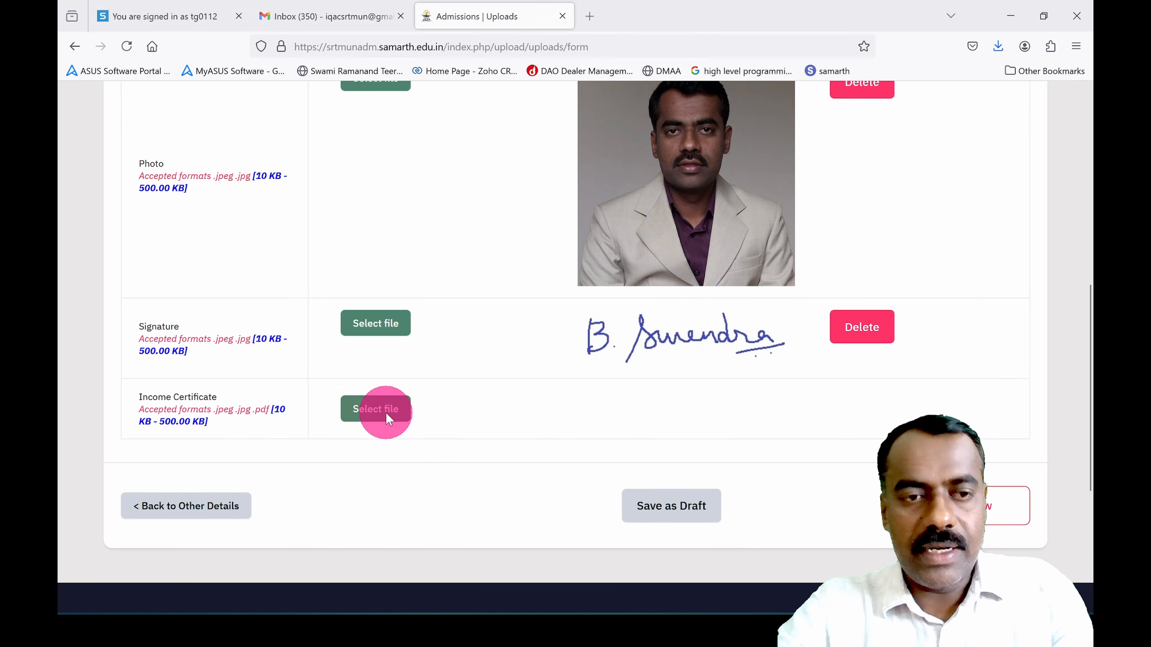
Step: Select income.pdf as the income certificate and upload it
{"action": "left_click", "coordinate": [385, 418]}
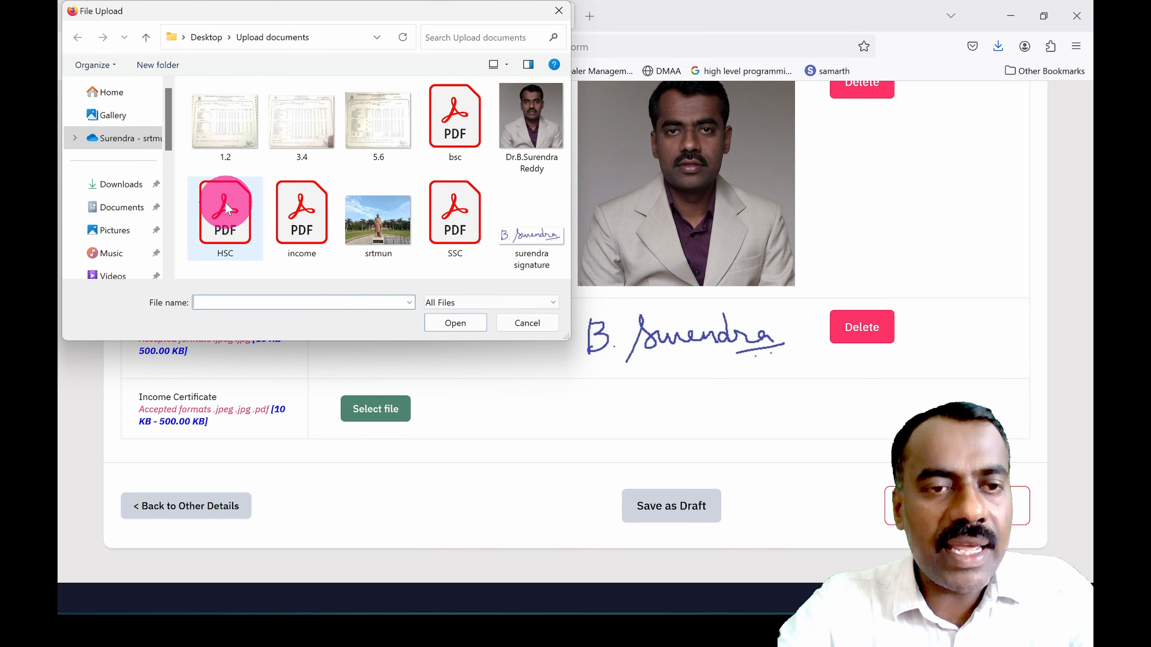
{"action": "left_click", "coordinate": [292, 217]}
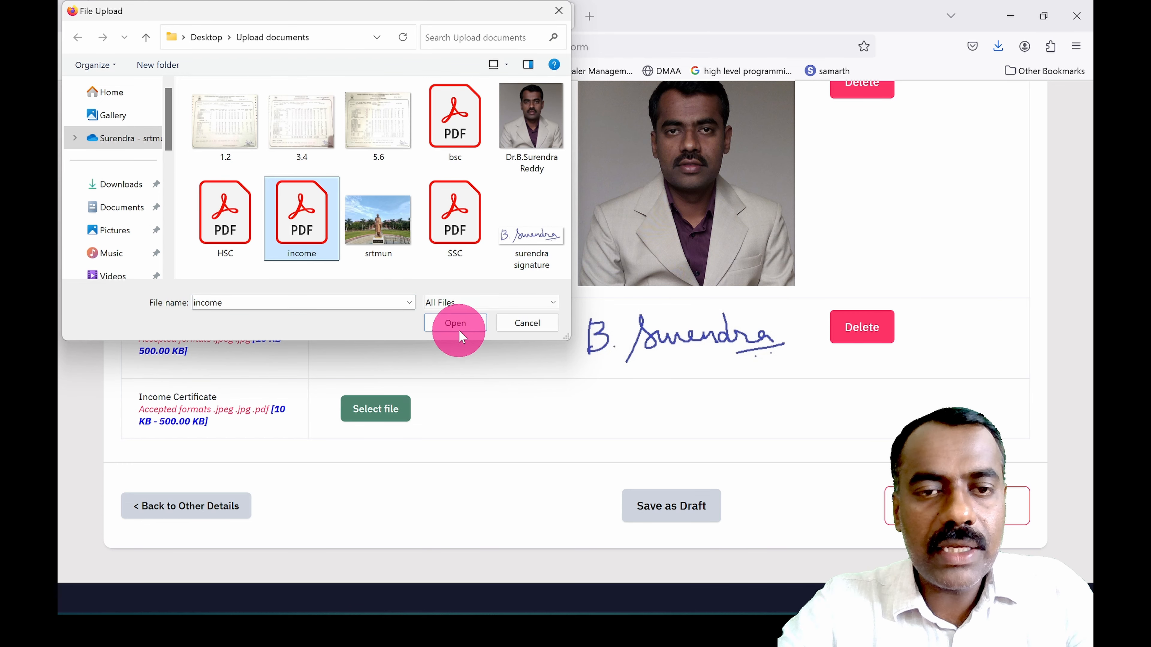
{"action": "left_click", "coordinate": [455, 324]}
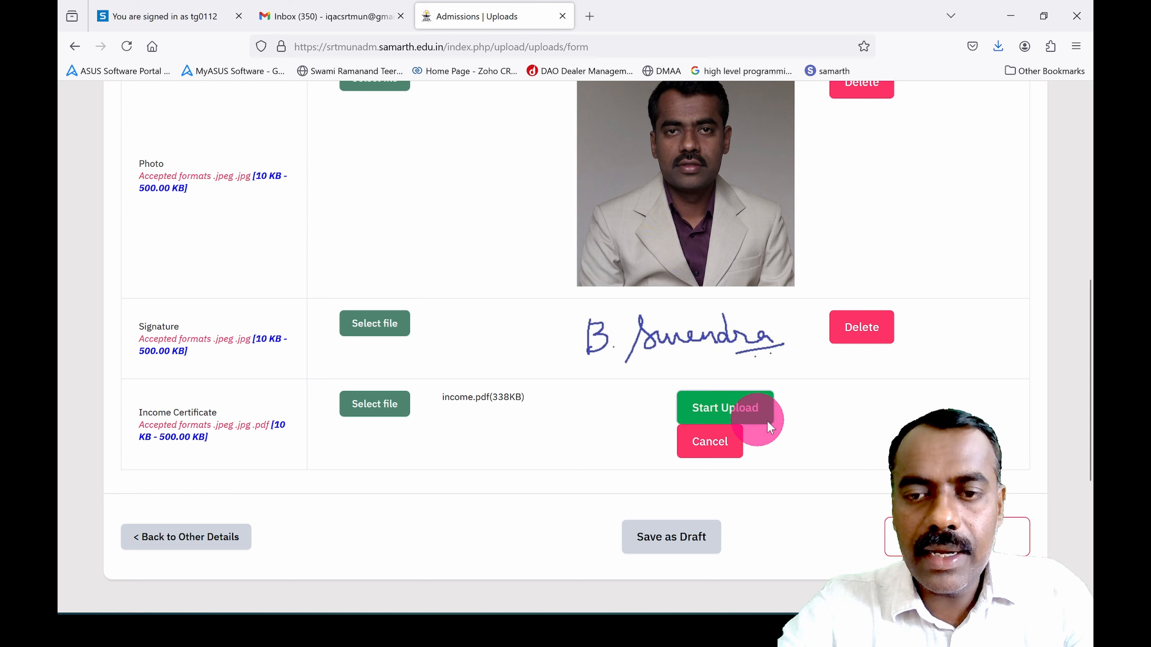
{"action": "left_click", "coordinate": [753, 413]}
{"action": "scroll", "coordinate": [335, 273], "scroll_direction": "up", "scroll_amount": 3}
{"action": "scroll", "coordinate": [372, 327], "scroll_direction": "down", "scroll_amount": 2}
{"action": "scroll", "coordinate": [426, 419], "scroll_direction": "down", "scroll_amount": 3}
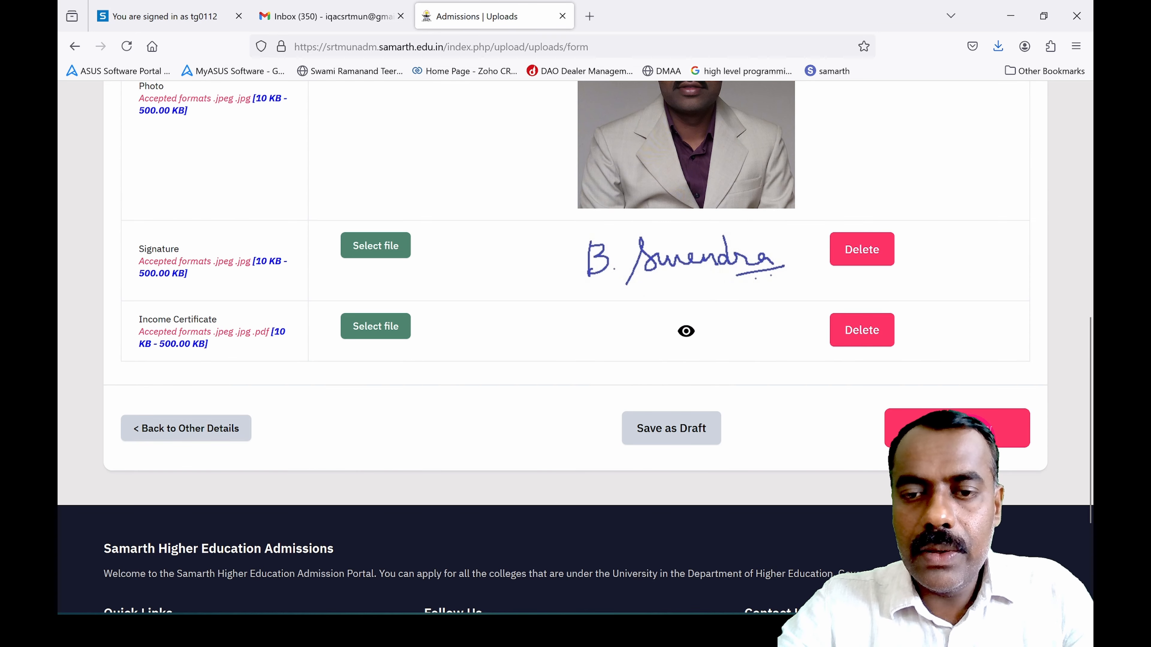
Step: Open the final profile preview and scroll through it to review
{"action": "left_click", "coordinate": [961, 429]}
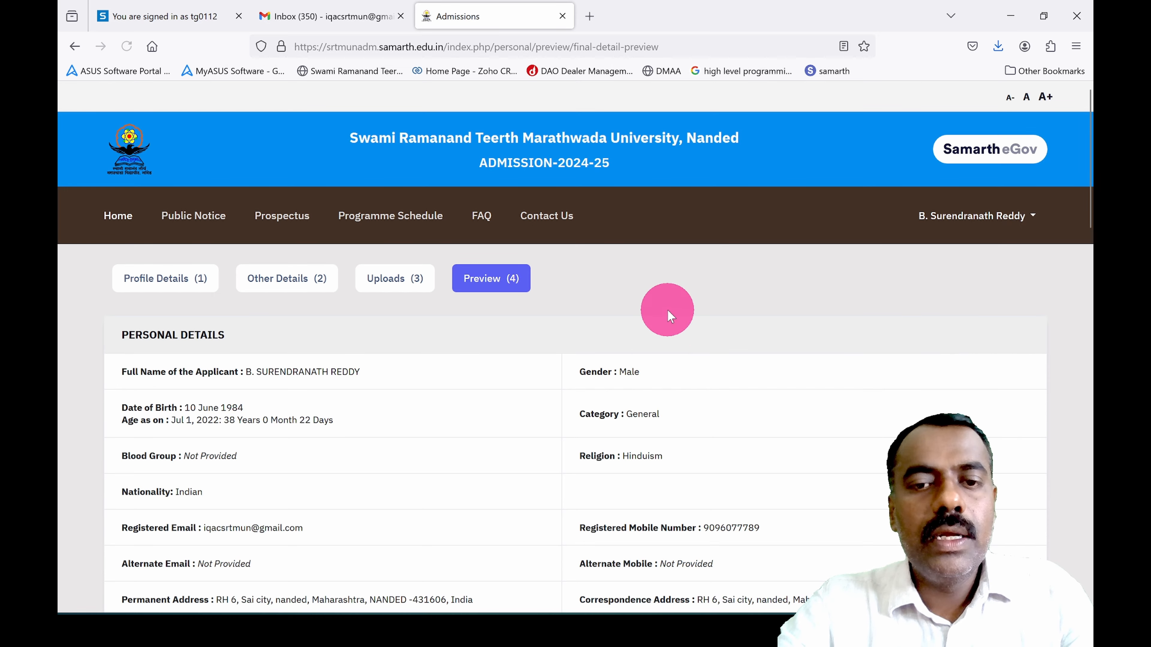
{"action": "scroll", "coordinate": [650, 310], "scroll_direction": "down", "scroll_amount": 10}
{"action": "scroll", "coordinate": [651, 313], "scroll_direction": "down", "scroll_amount": 15}
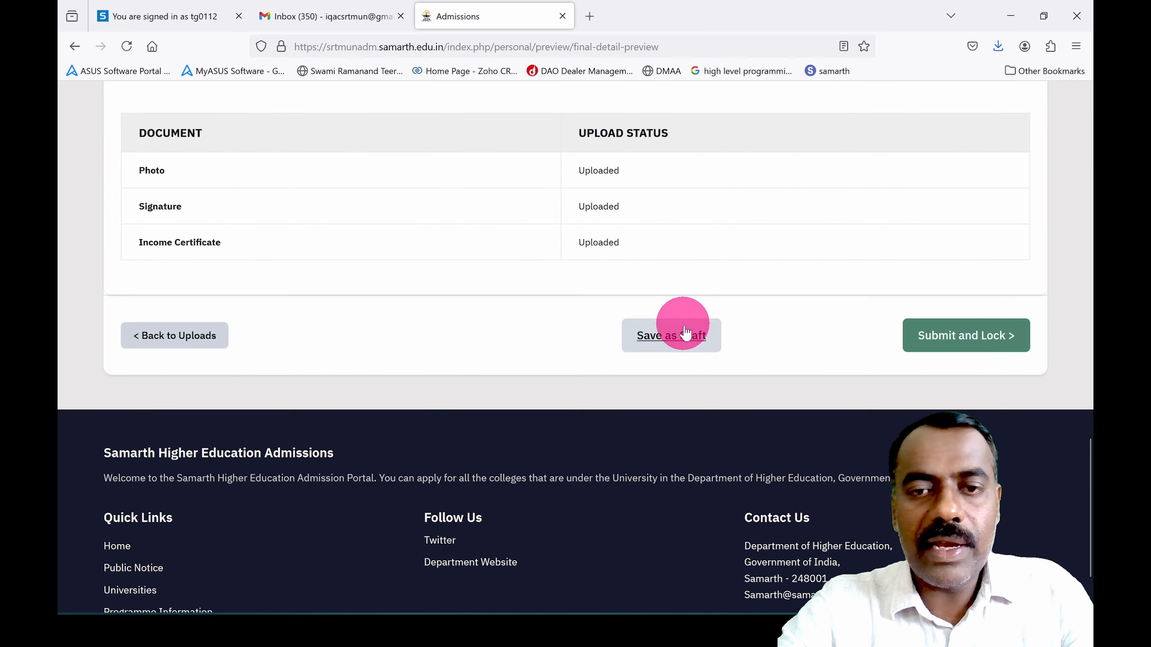
{"action": "scroll", "coordinate": [856, 329], "scroll_direction": "up", "scroll_amount": 5}
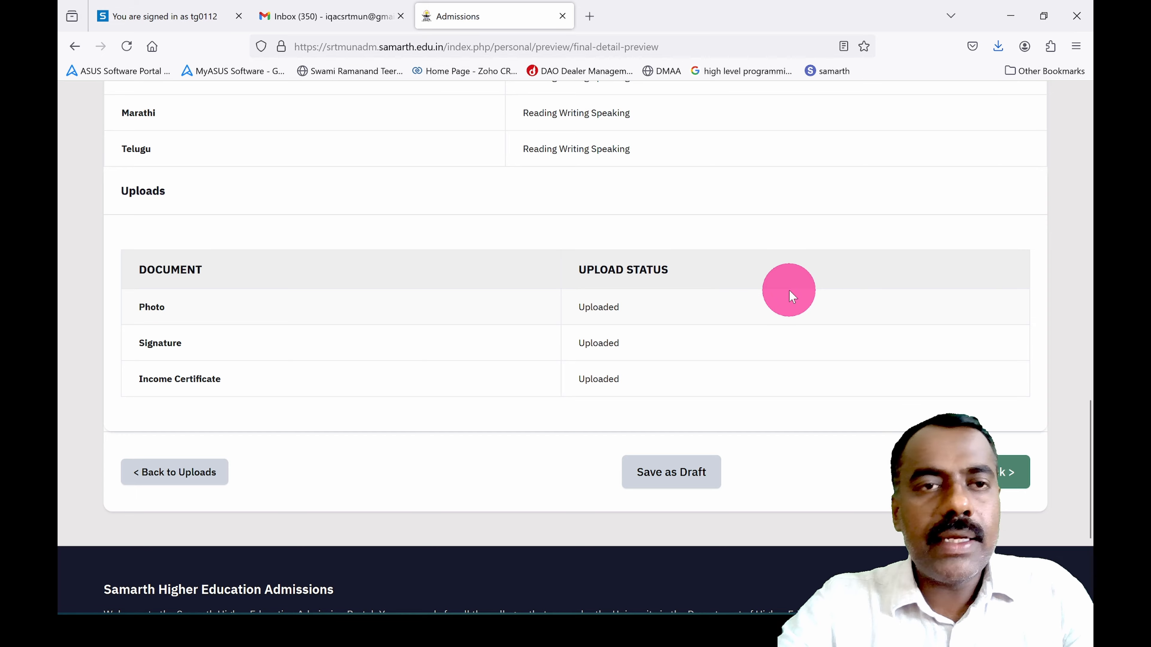
{"action": "scroll", "coordinate": [791, 295], "scroll_direction": "up", "scroll_amount": 6}
{"action": "scroll", "coordinate": [837, 367], "scroll_direction": "down", "scroll_amount": 9}
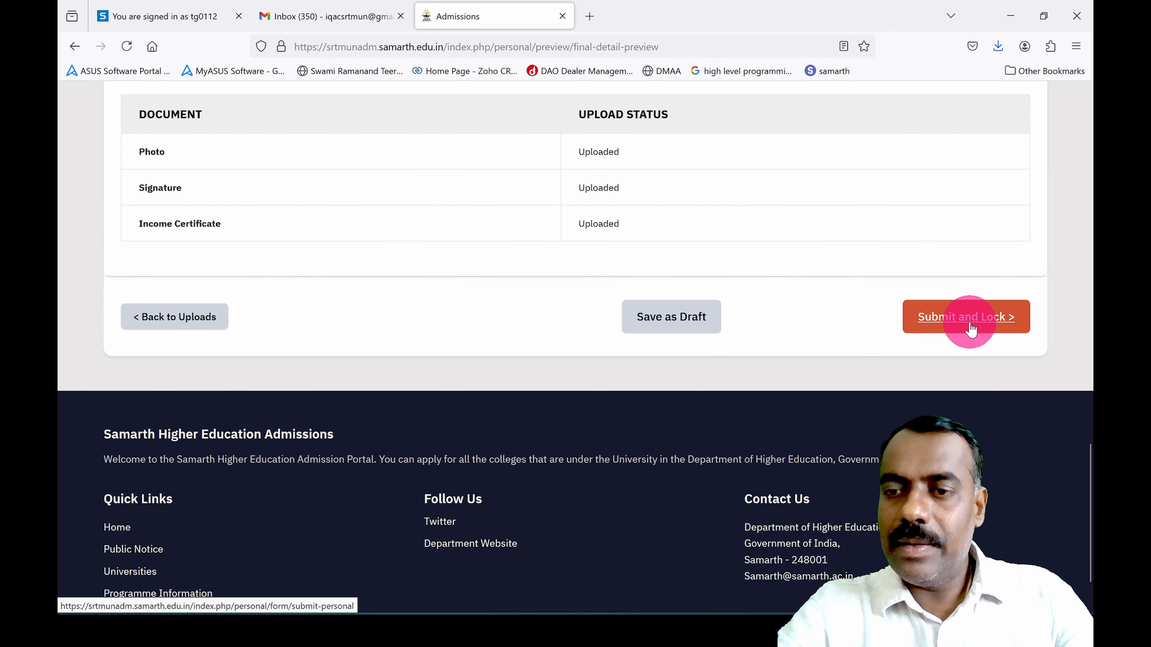
Step: Submit and lock the profile, accepting the correctness declaration
{"action": "left_click", "coordinate": [970, 328]}
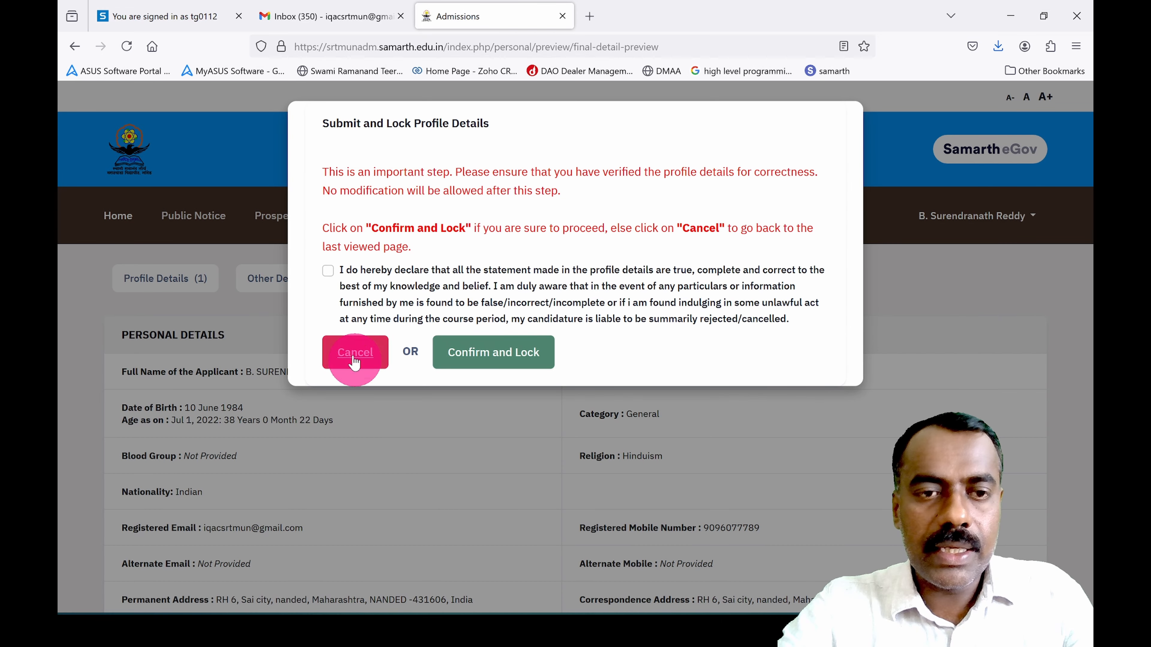
{"action": "left_click", "coordinate": [328, 271]}
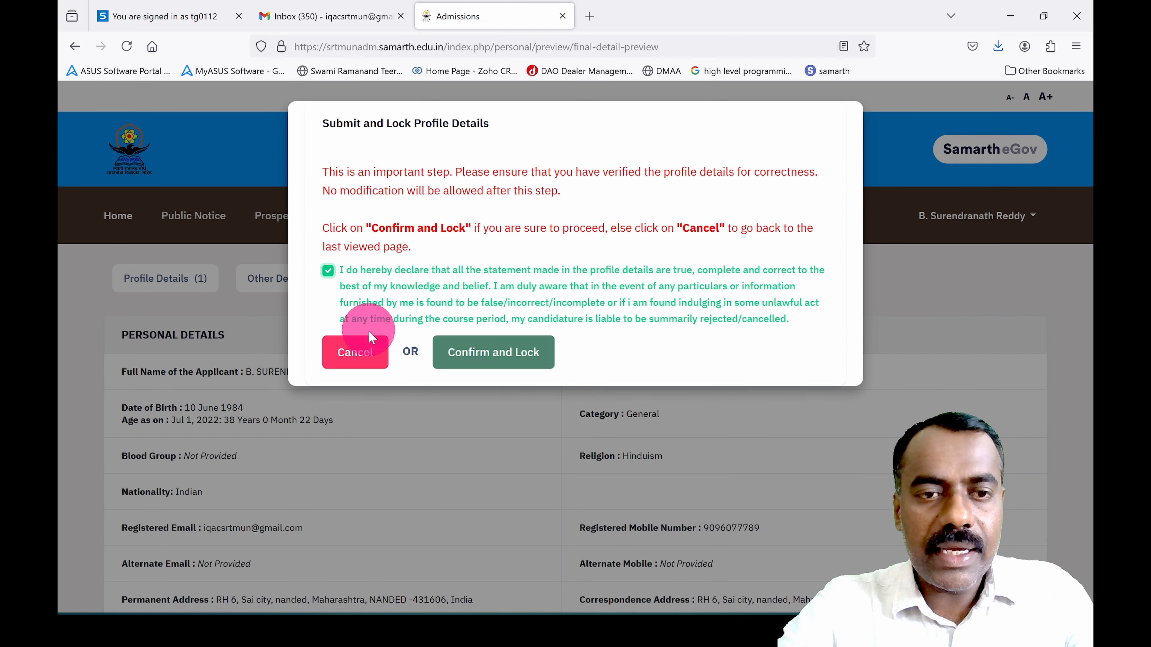
{"action": "left_click", "coordinate": [488, 353]}
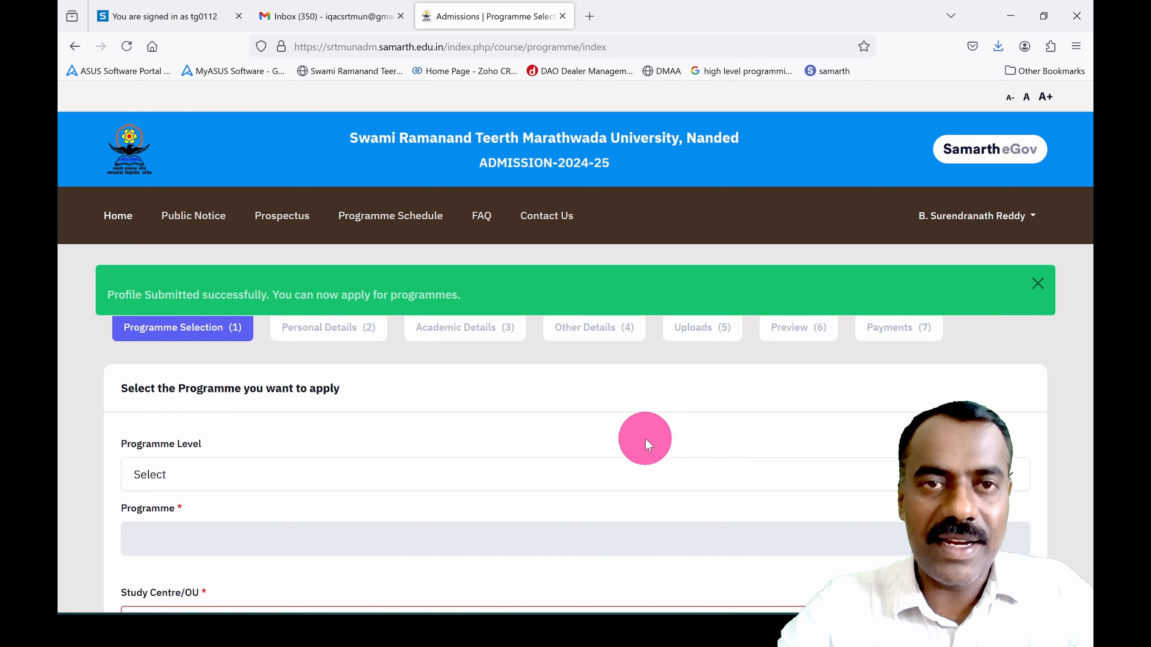
Step: Choose the Master programme level and Master of Science(Mathematics) as the programme
{"action": "scroll", "coordinate": [645, 438], "scroll_direction": "down", "scroll_amount": 2}
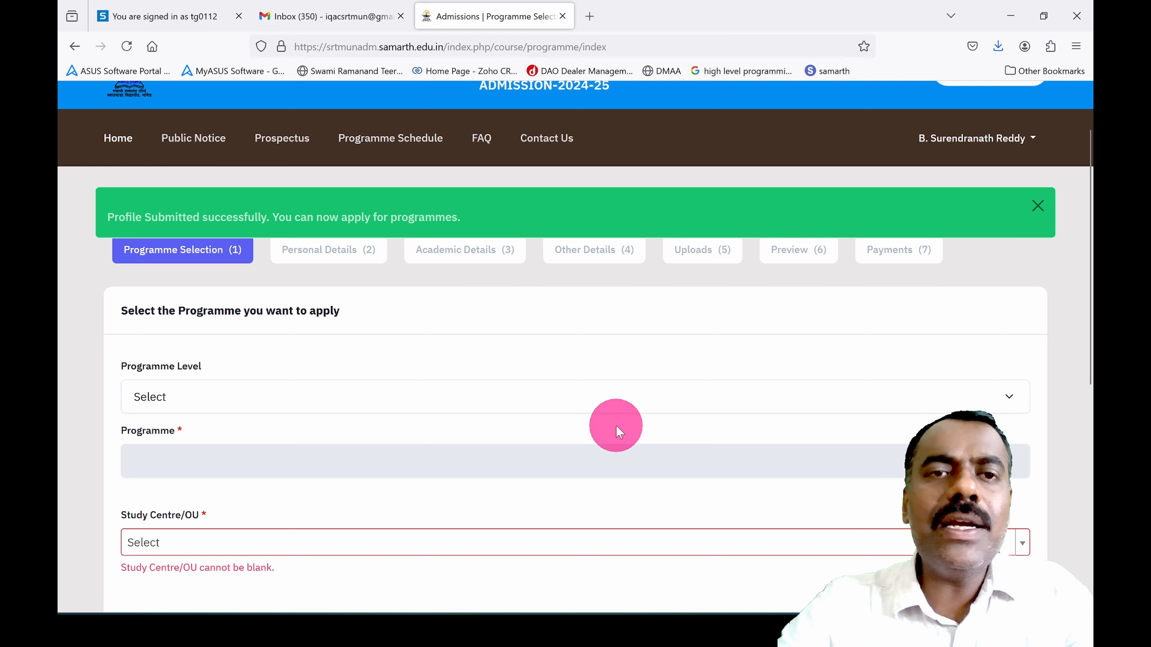
{"action": "left_click", "coordinate": [583, 413]}
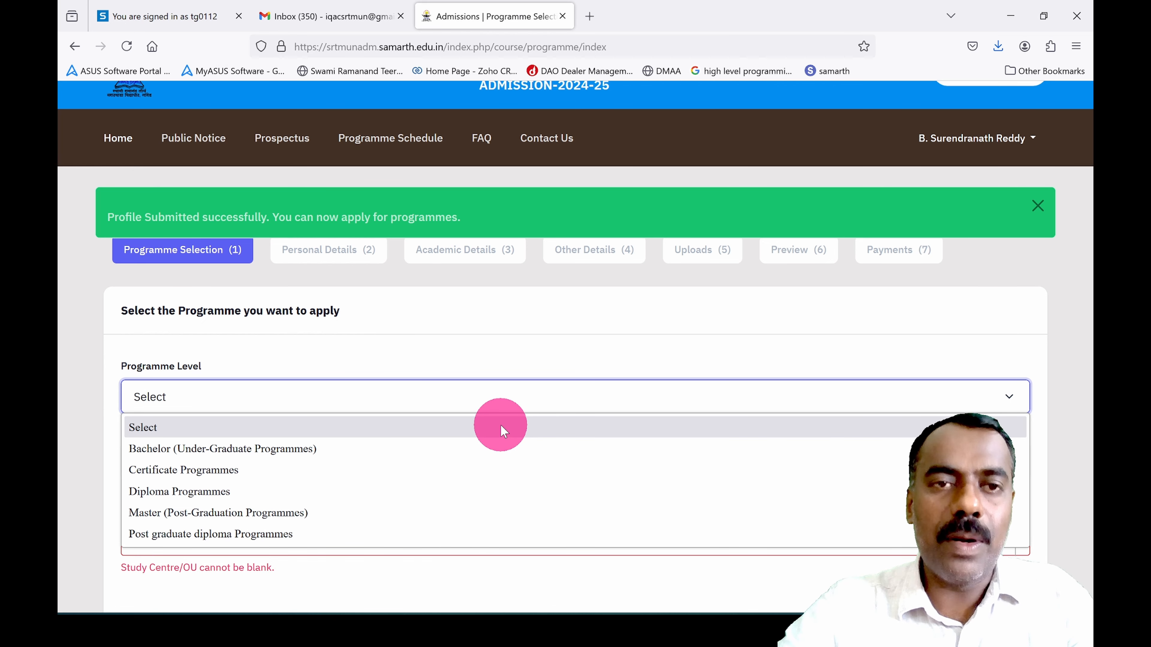
{"action": "left_click", "coordinate": [257, 512]}
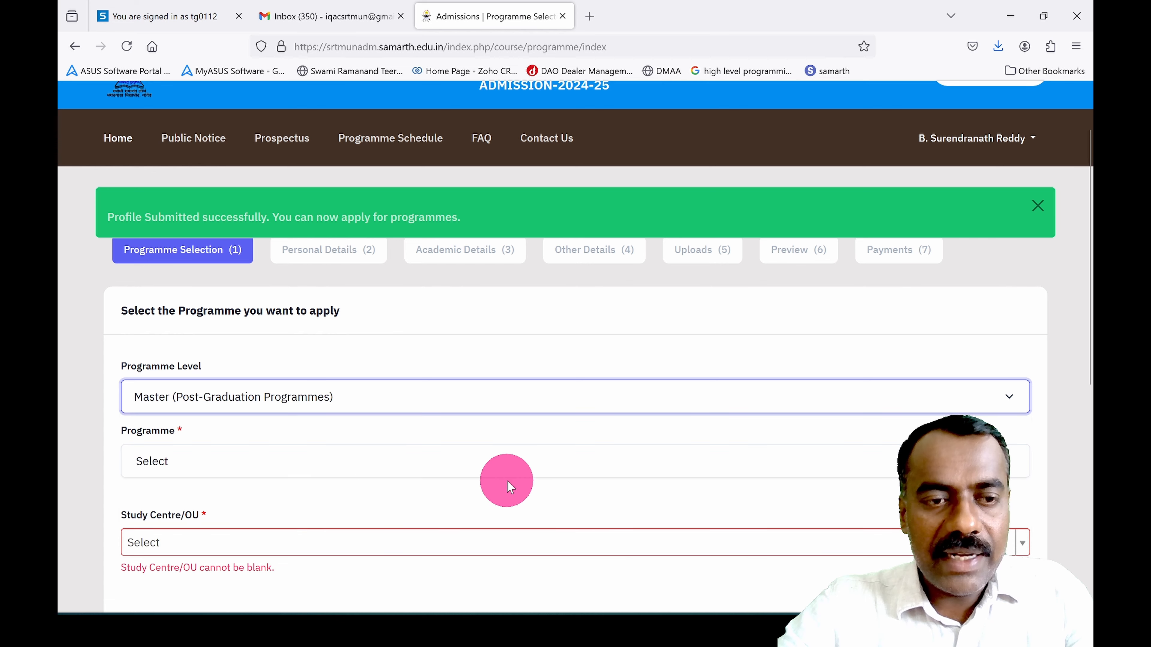
{"action": "scroll", "coordinate": [597, 474], "scroll_direction": "down", "scroll_amount": 2}
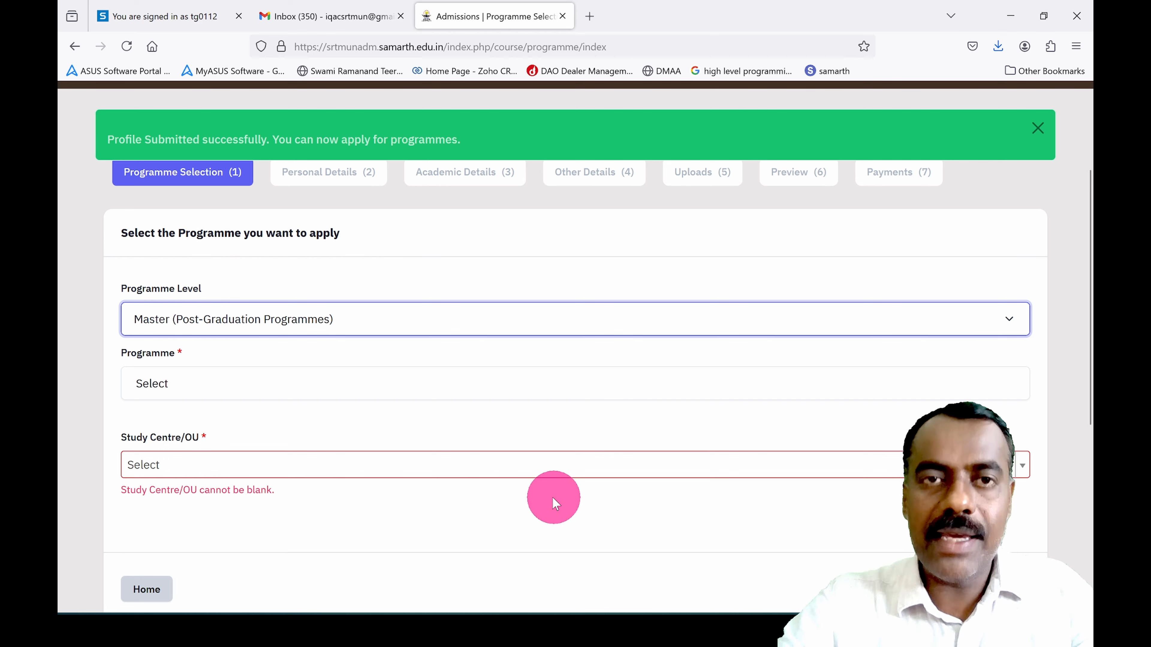
{"action": "left_click", "coordinate": [425, 391]}
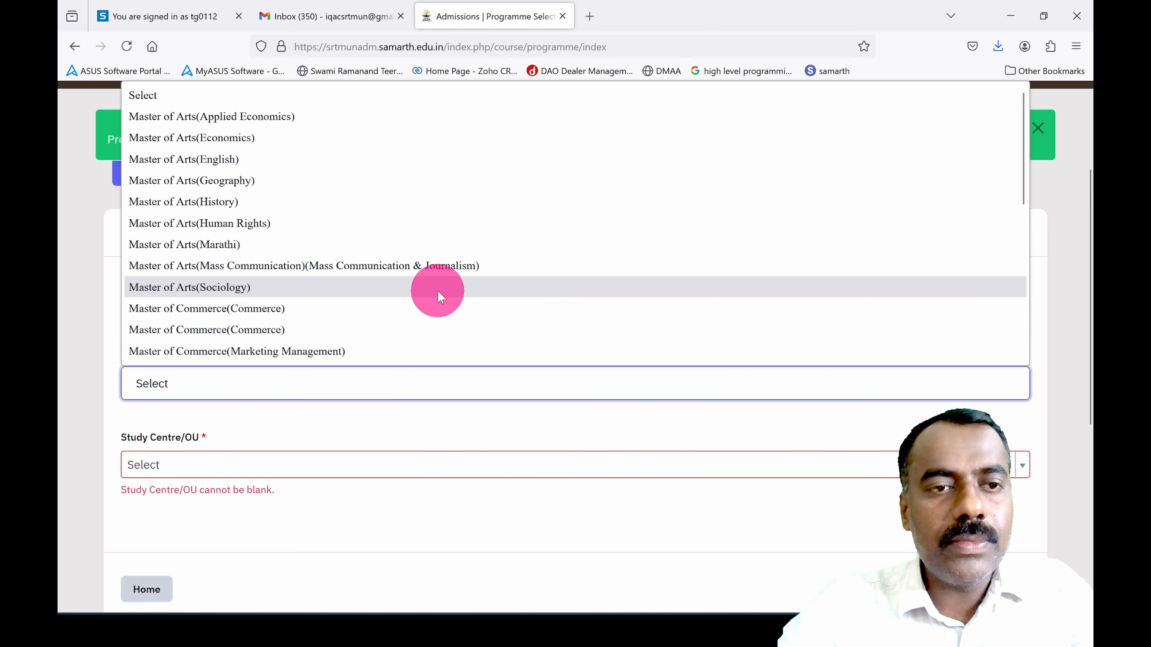
{"action": "scroll", "coordinate": [456, 210], "scroll_direction": "down", "scroll_amount": 5}
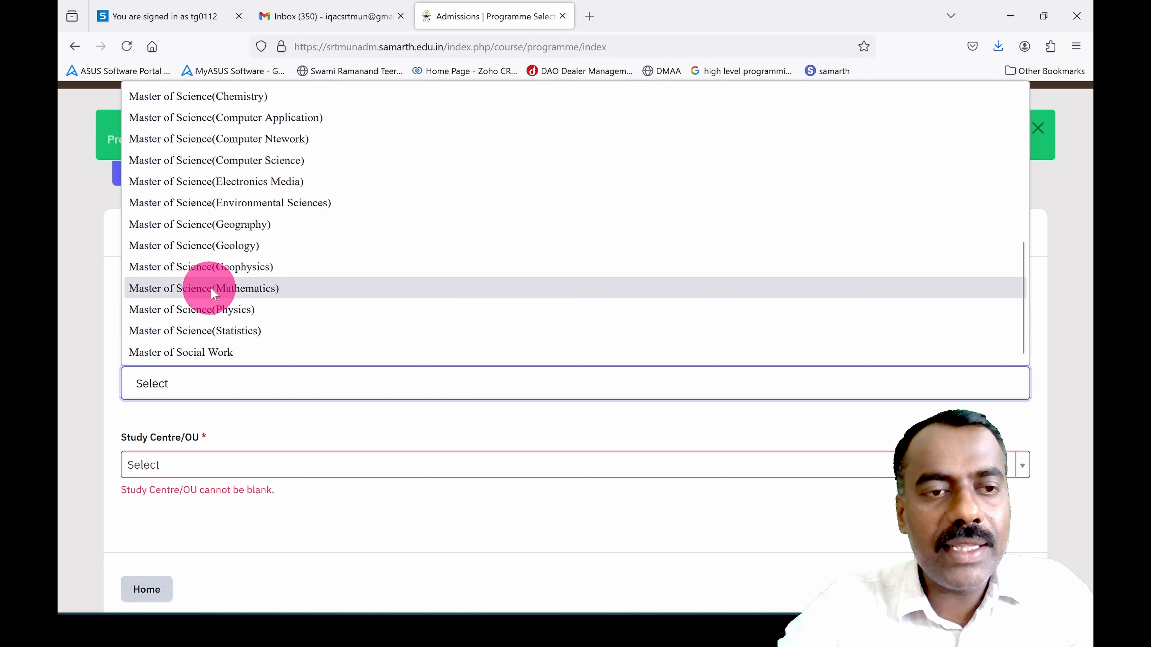
{"action": "left_click", "coordinate": [267, 295]}
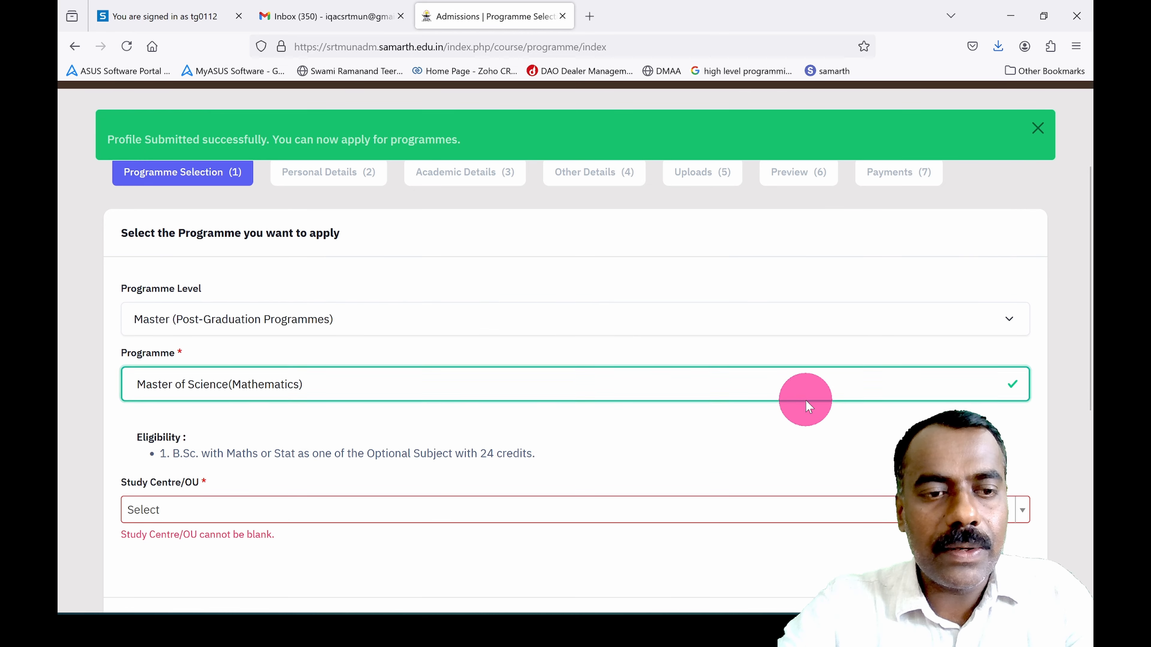
{"action": "scroll", "coordinate": [805, 399], "scroll_direction": "down", "scroll_amount": 3}
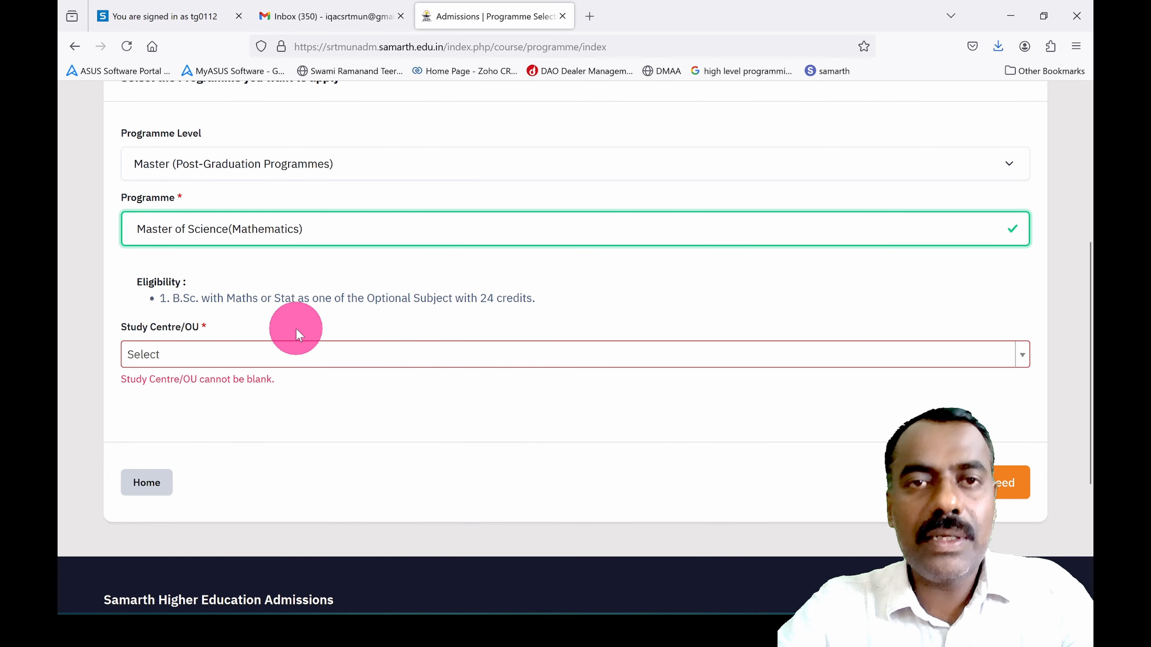
Step: Select the SRTMUN School of Mathematical Sciences study centre and proceed
{"action": "left_click_drag", "start_coordinate": [176, 299], "coordinate": [285, 299]}
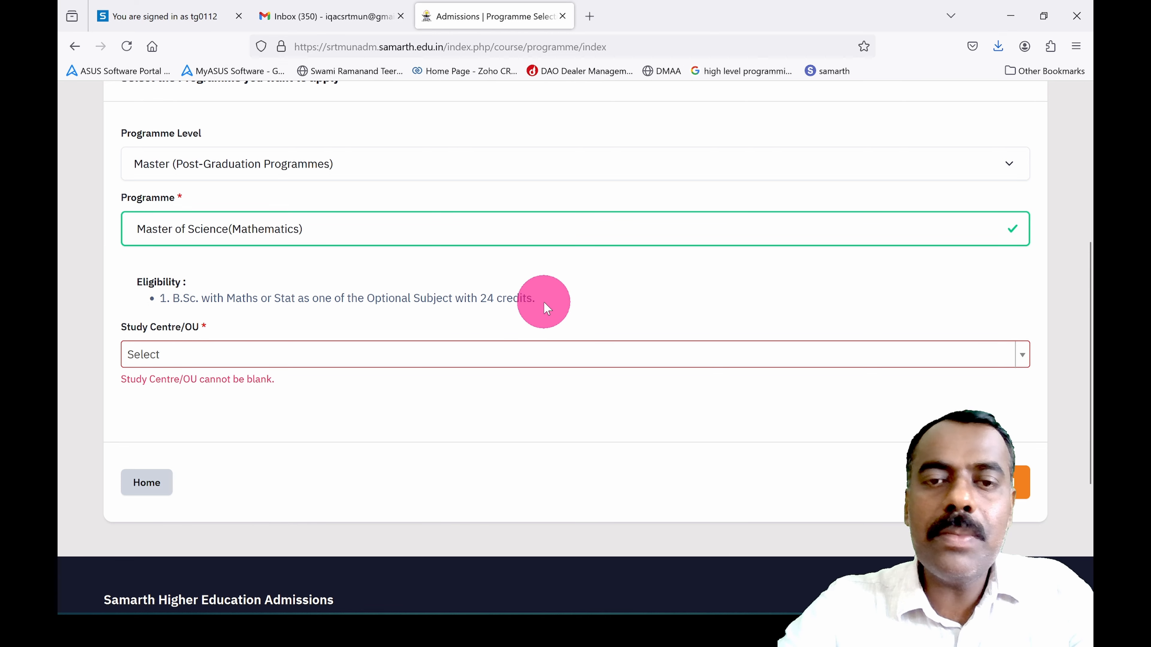
{"action": "scroll", "coordinate": [646, 295], "scroll_direction": "down", "scroll_amount": 2}
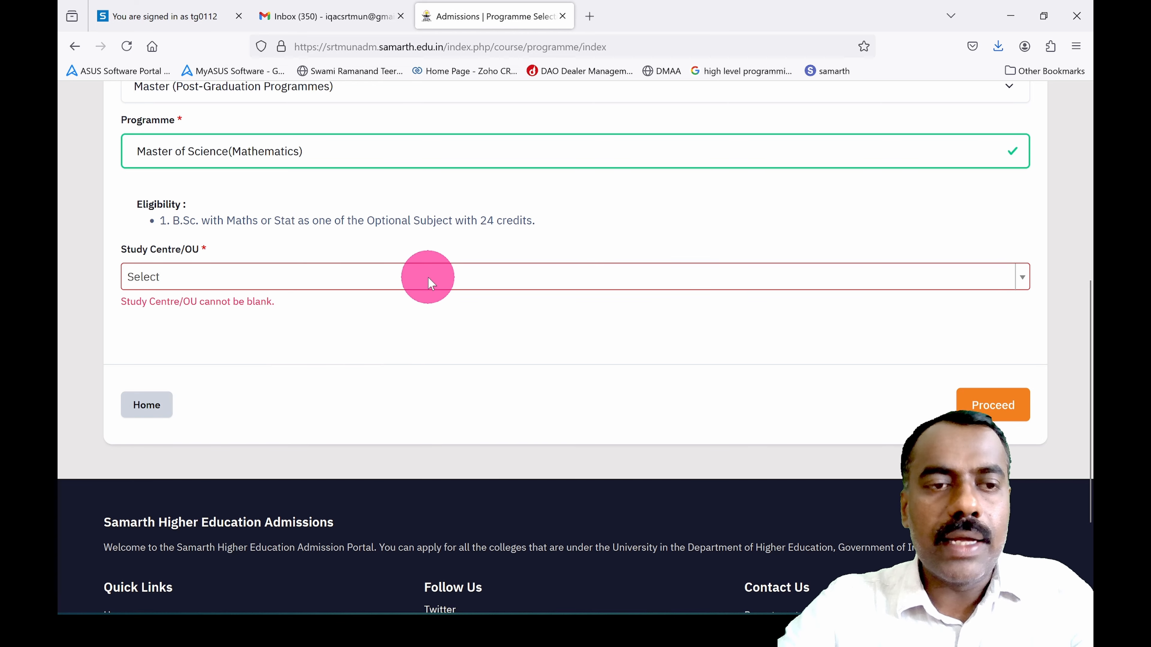
{"action": "left_click", "coordinate": [430, 283]}
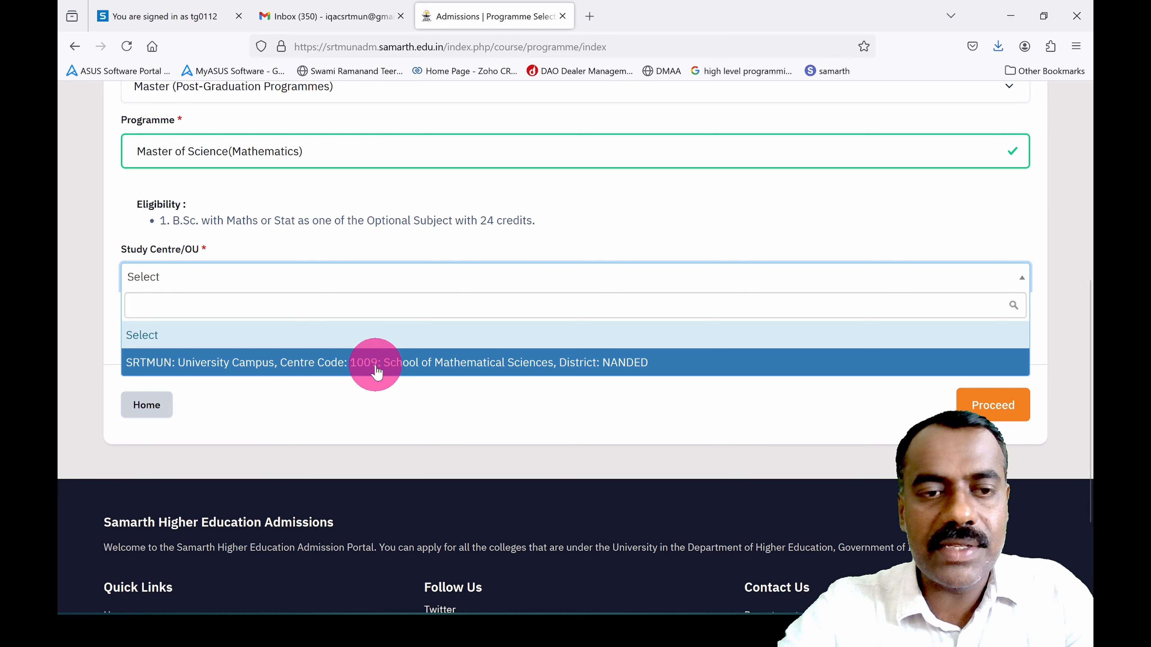
{"action": "left_click", "coordinate": [376, 362]}
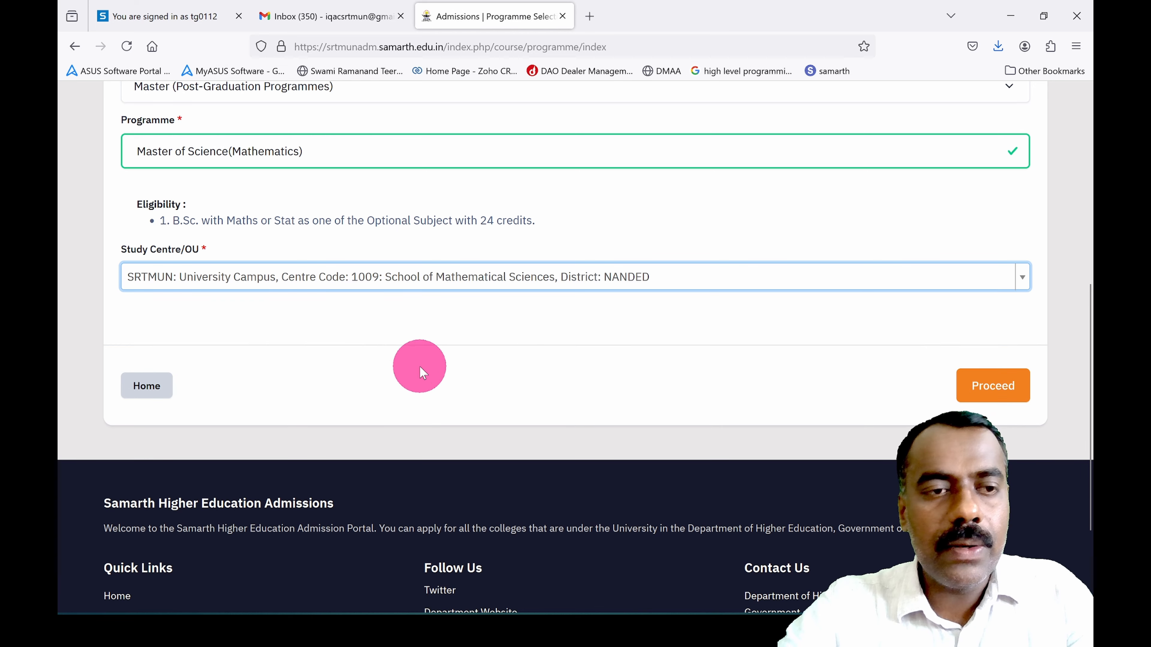
{"action": "left_click", "coordinate": [996, 389]}
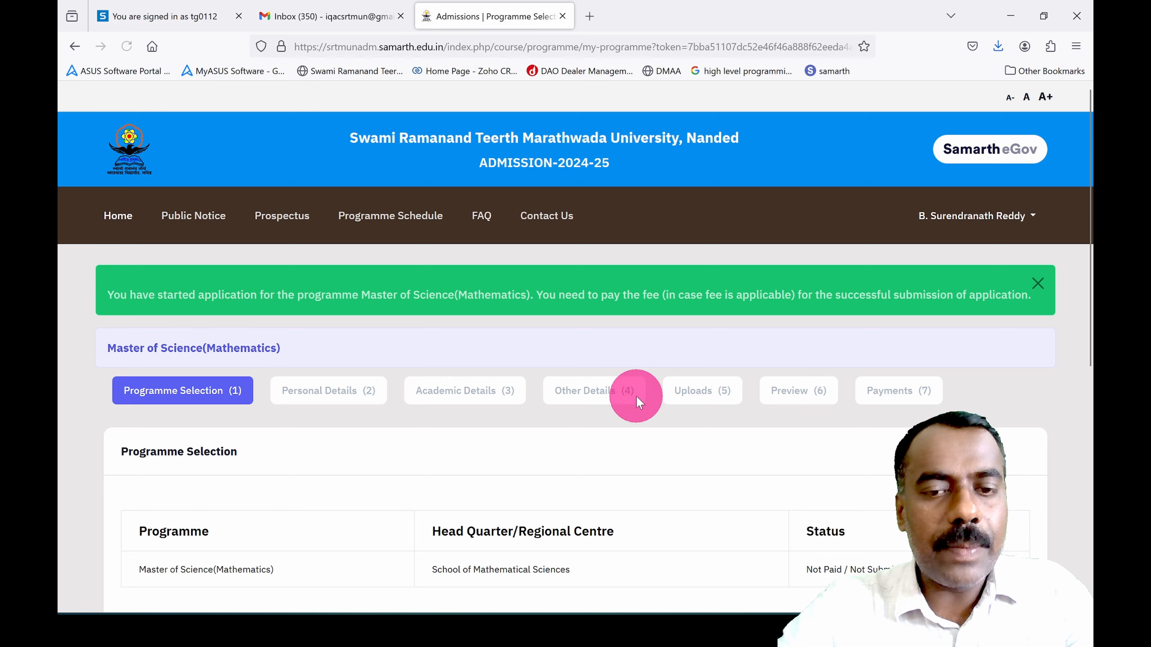
Step: Advance past Programme Selection and Personal Details pages toward Academic Details
{"action": "scroll", "coordinate": [637, 399], "scroll_direction": "down", "scroll_amount": 5}
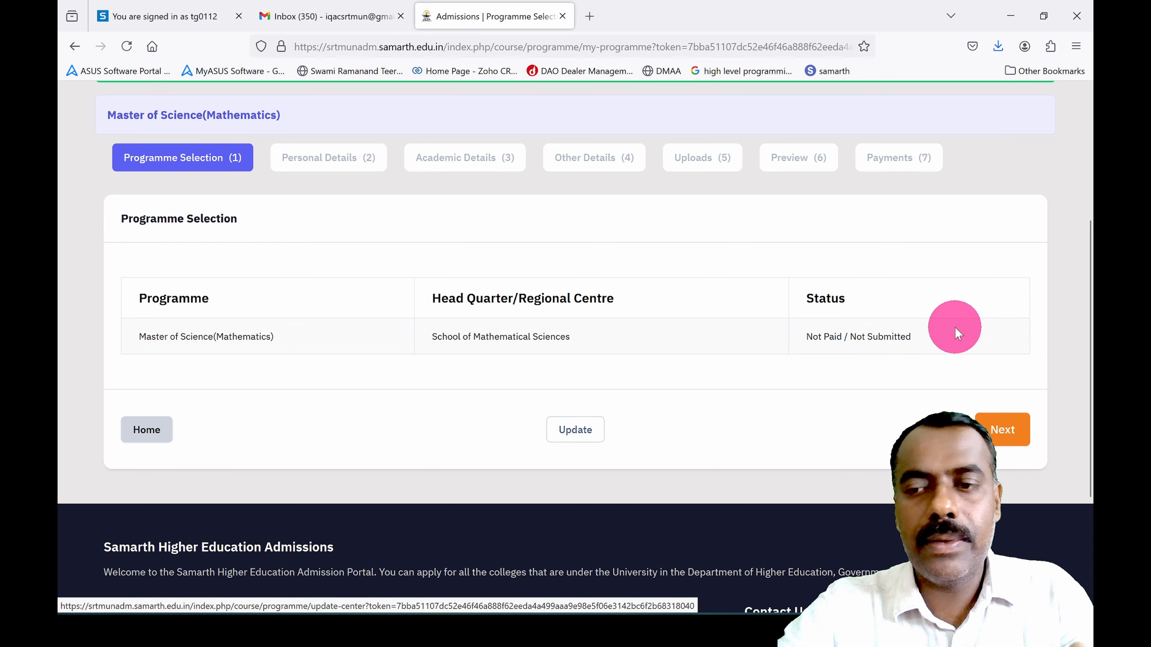
{"action": "left_click", "coordinate": [1003, 432]}
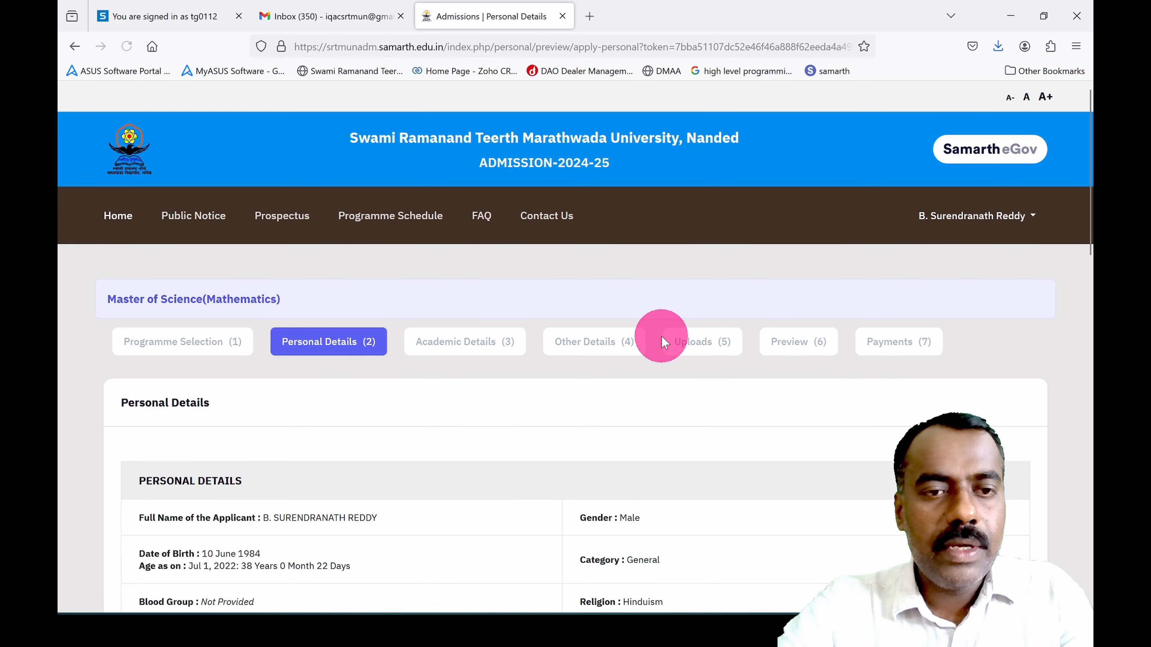
{"action": "scroll", "coordinate": [661, 335], "scroll_direction": "down", "scroll_amount": 5}
{"action": "scroll", "coordinate": [661, 335], "scroll_direction": "down", "scroll_amount": 15}
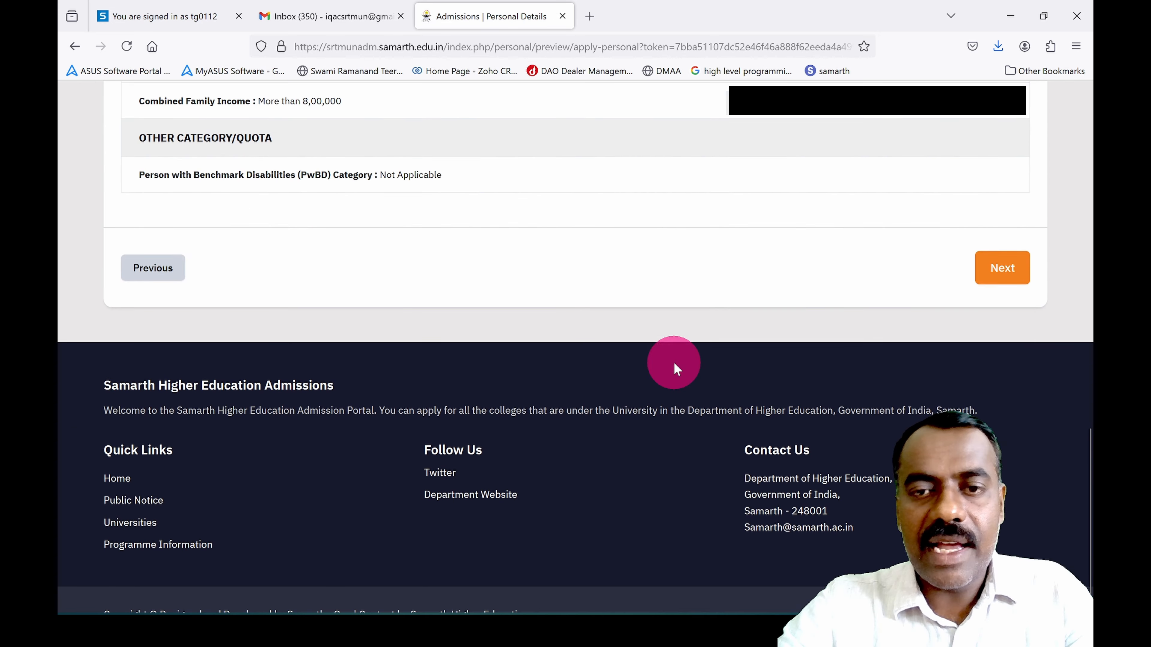
{"action": "left_click", "coordinate": [1003, 268]}
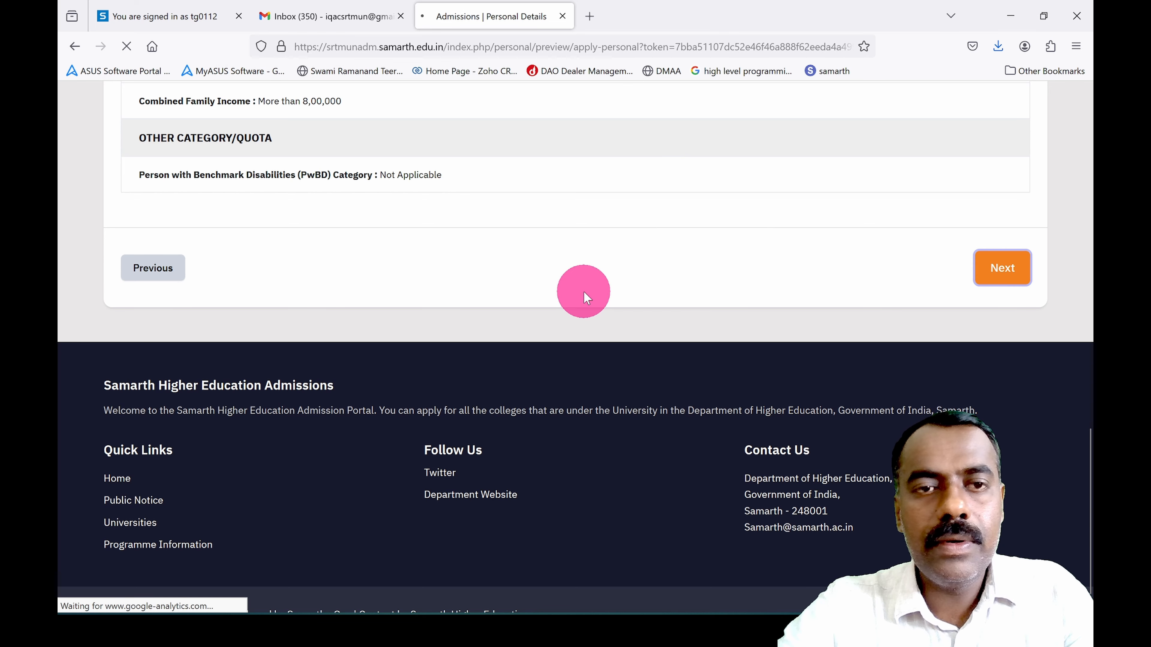
{"action": "scroll", "coordinate": [583, 290], "scroll_direction": "up", "scroll_amount": 3}
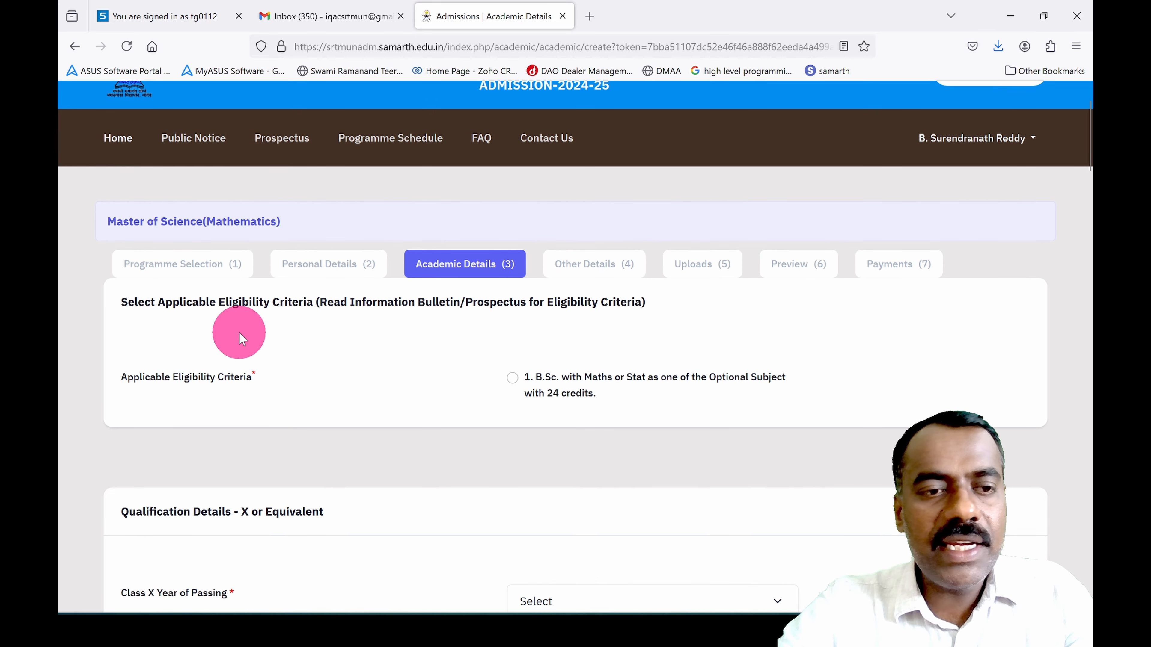
Step: Select the B.Sc. with Maths or Stat eligibility criterion and Class X passing year 2000
{"action": "scroll", "coordinate": [239, 329], "scroll_direction": "down", "scroll_amount": 3}
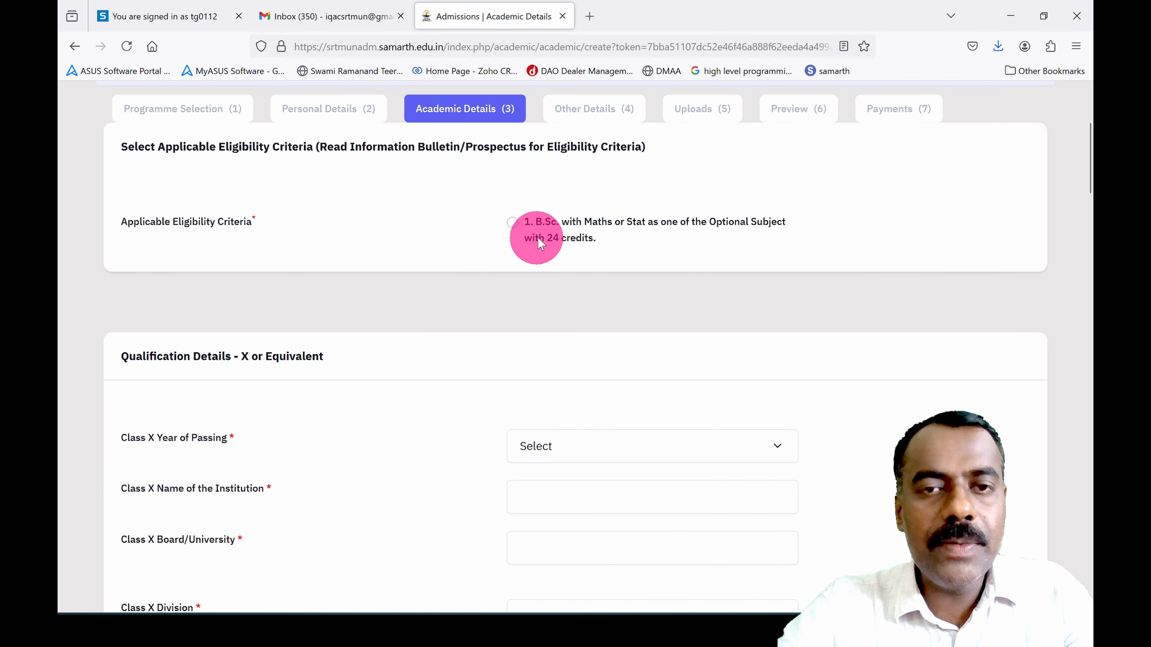
{"action": "left_click", "coordinate": [513, 223]}
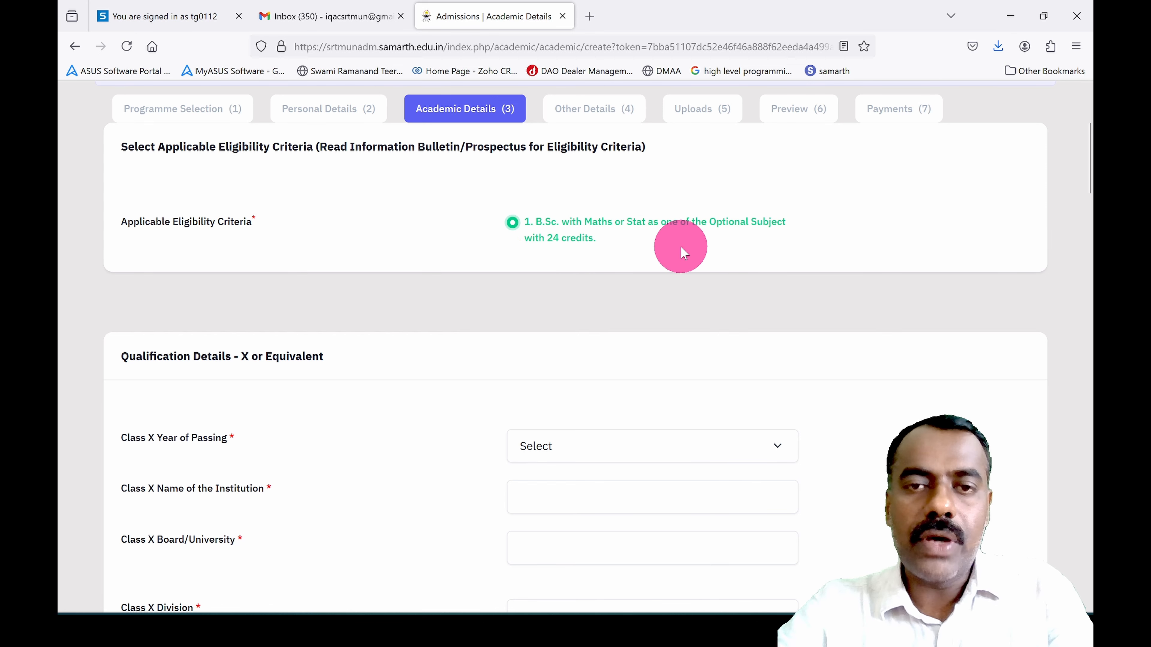
{"action": "scroll", "coordinate": [786, 361], "scroll_direction": "down", "scroll_amount": 2}
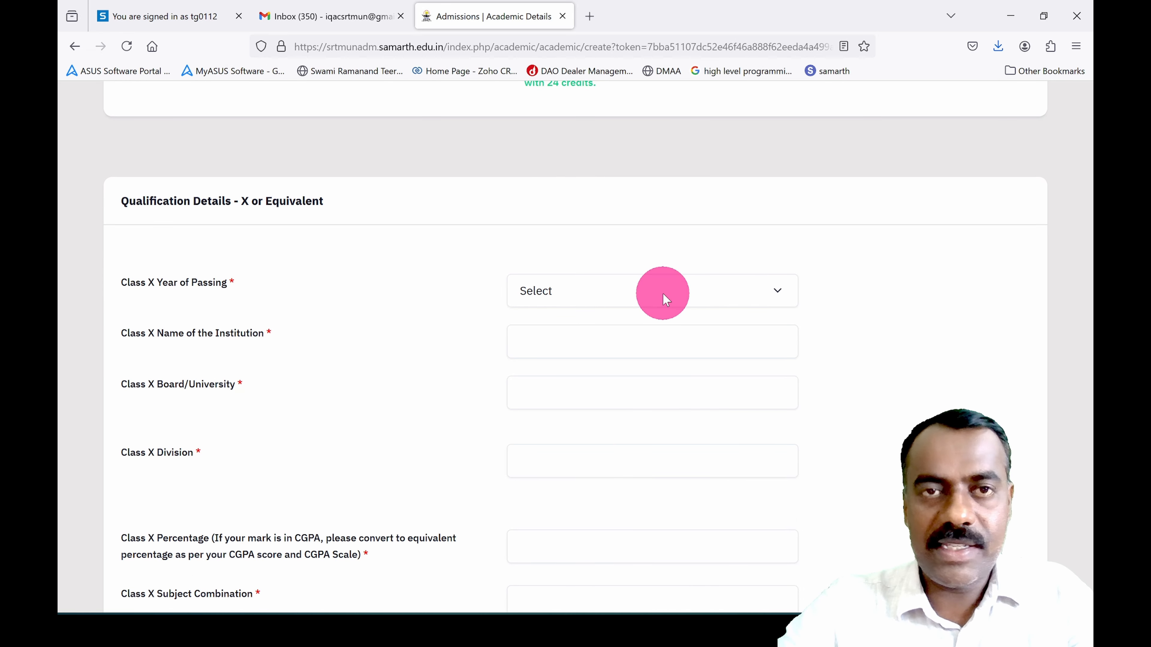
{"action": "left_click", "coordinate": [608, 293]}
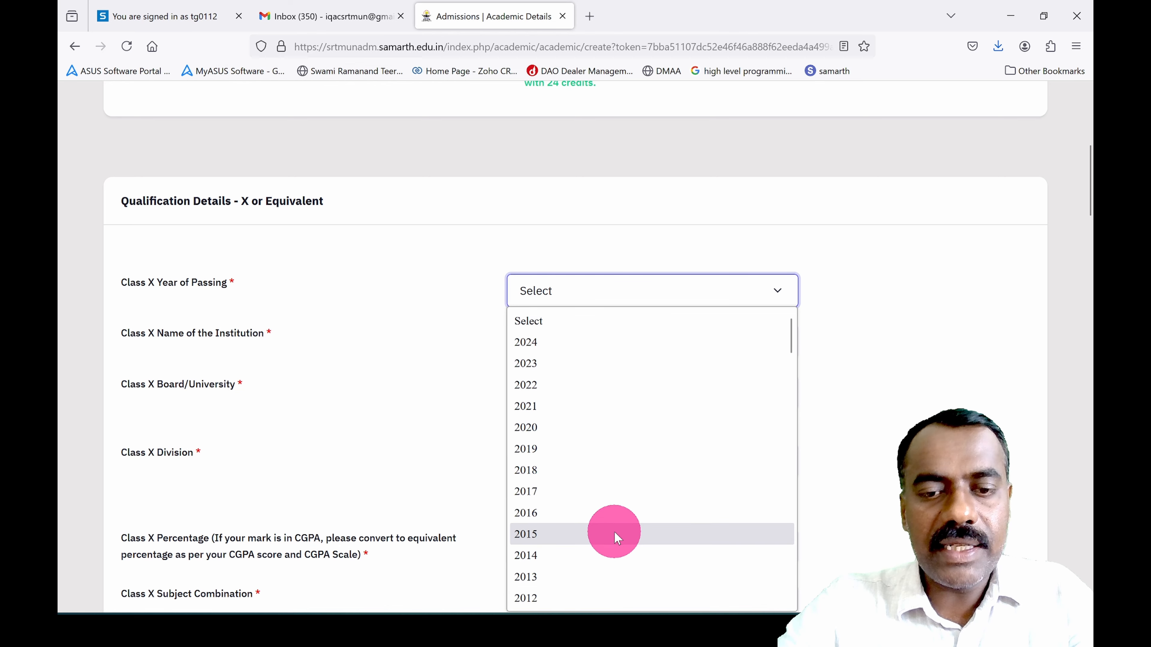
{"action": "scroll", "coordinate": [609, 551], "scroll_direction": "down", "scroll_amount": 4}
{"action": "scroll", "coordinate": [585, 533], "scroll_direction": "down", "scroll_amount": 4}
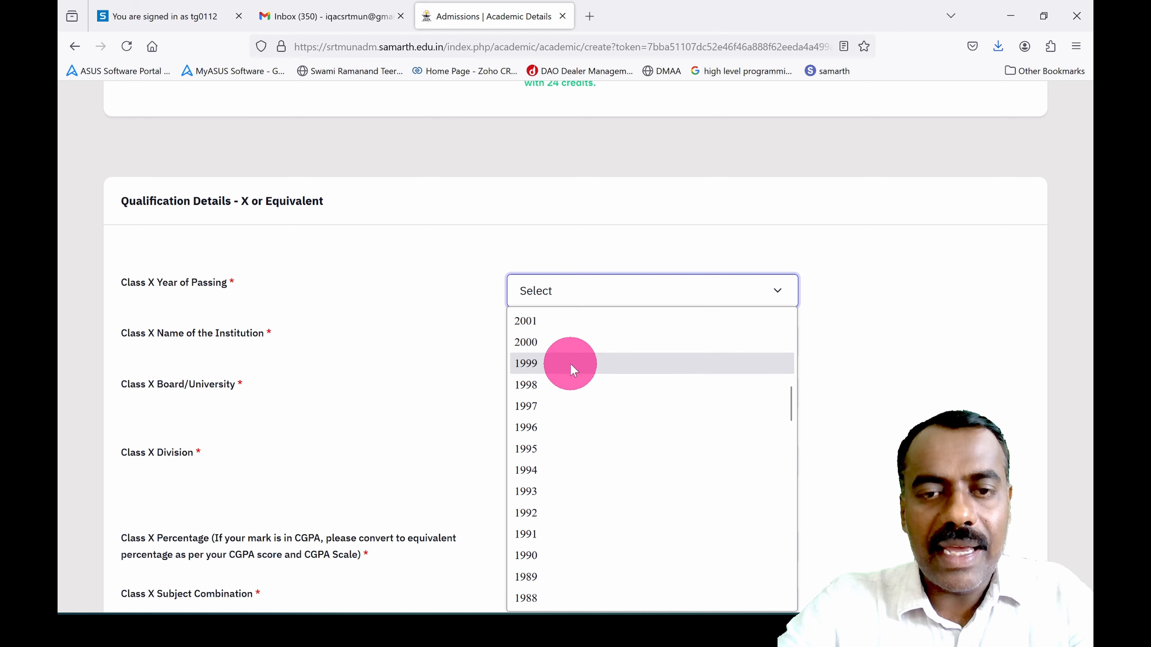
{"action": "left_click", "coordinate": [572, 345]}
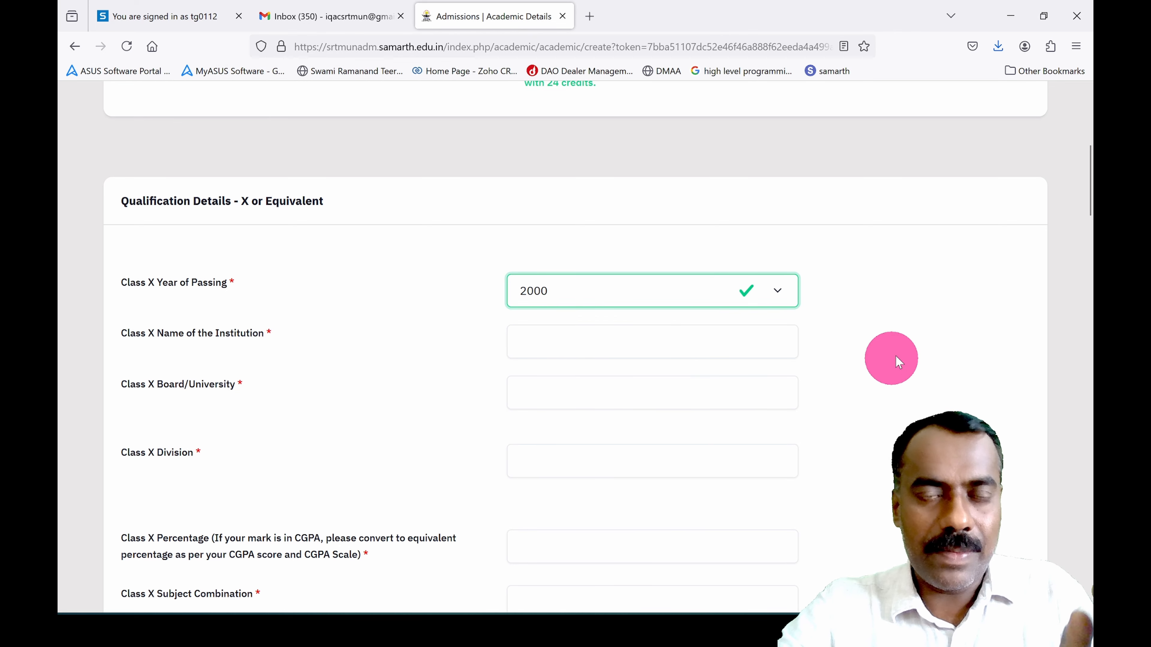
Step: Enter Class X institution svu, board svu, first division, 77.7% and math and science
{"action": "scroll", "coordinate": [874, 345], "scroll_direction": "down", "scroll_amount": 2}
{"action": "left_click", "coordinate": [619, 267]}
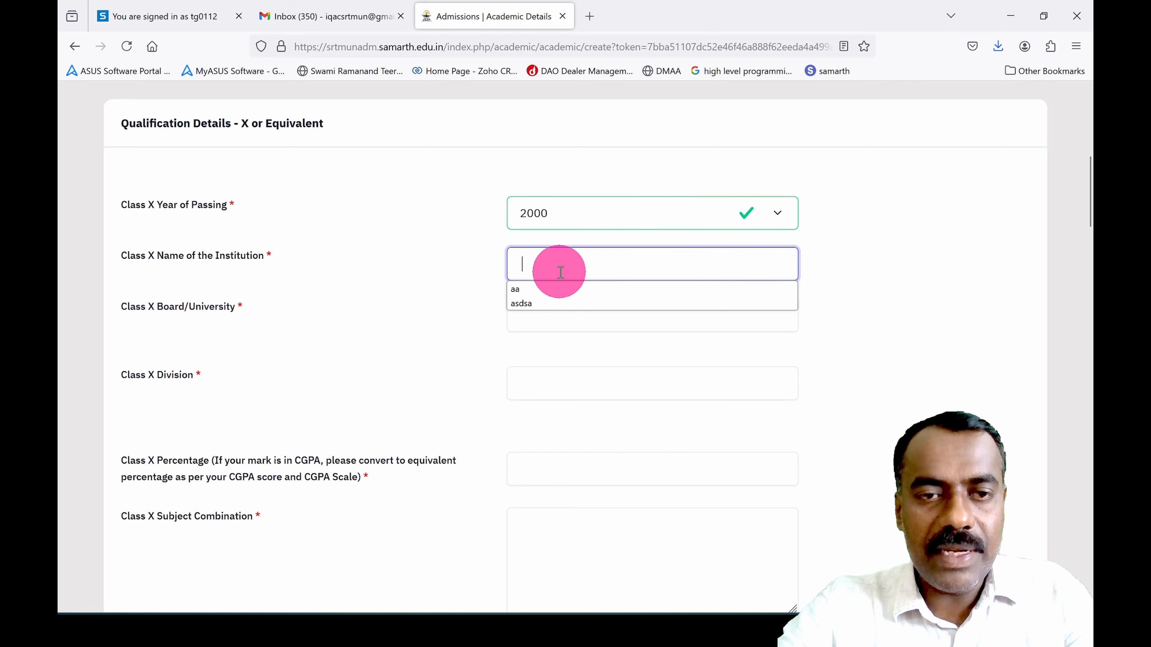
{"action": "type", "text": "svu"}
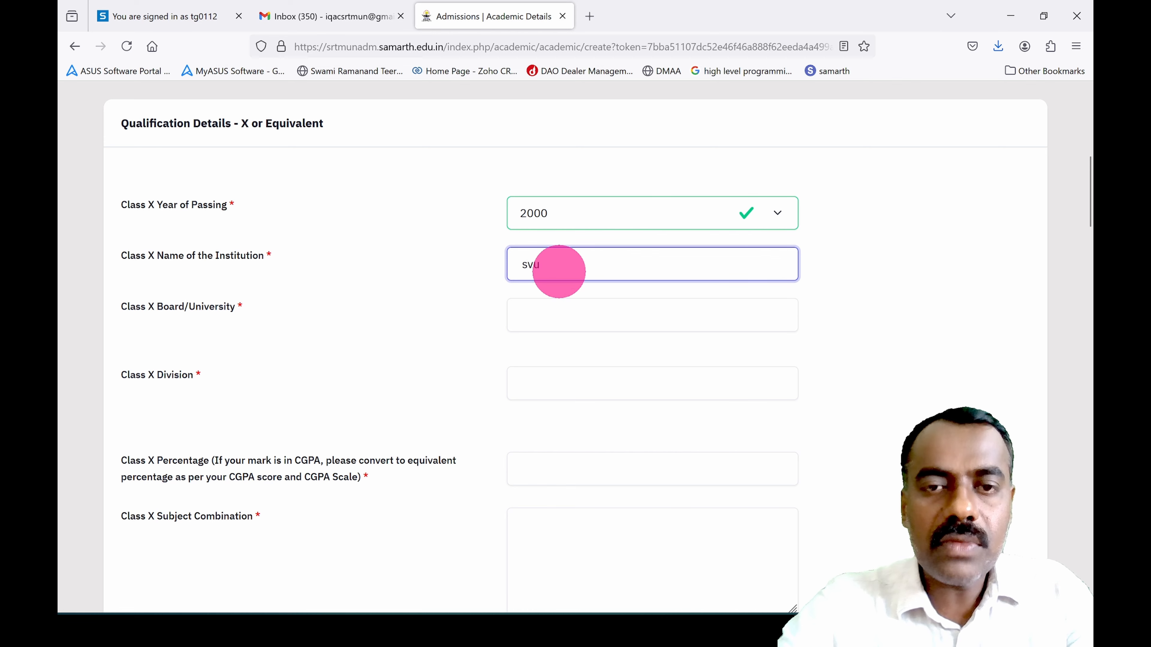
{"action": "left_click", "coordinate": [598, 320]}
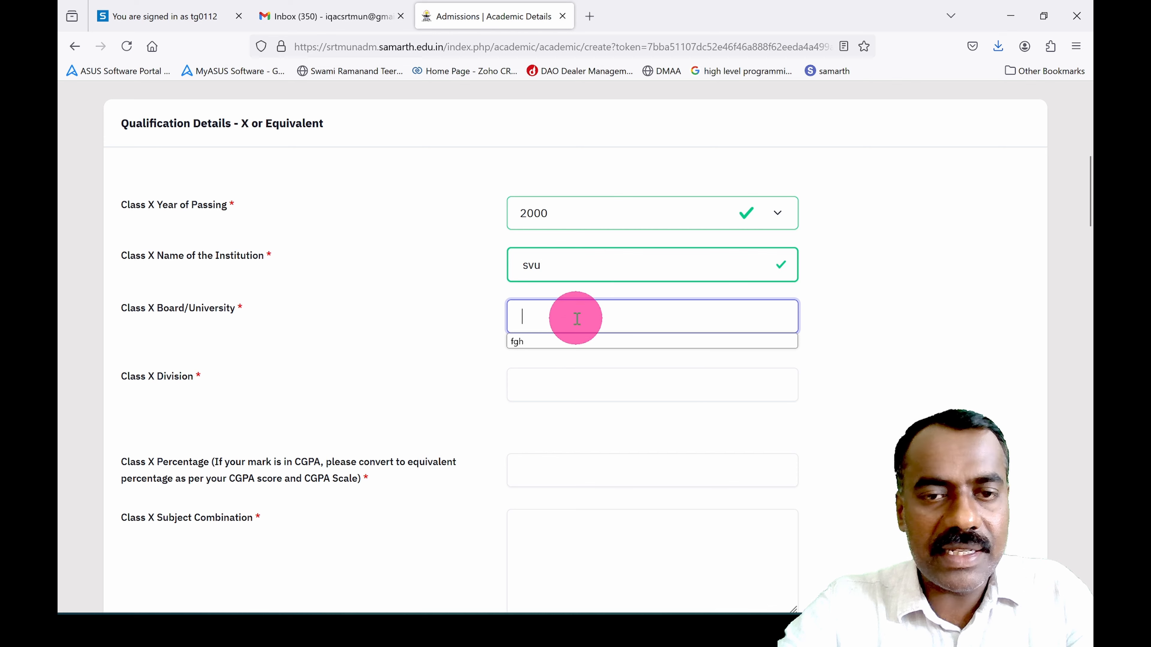
{"action": "type", "text": "svu"}
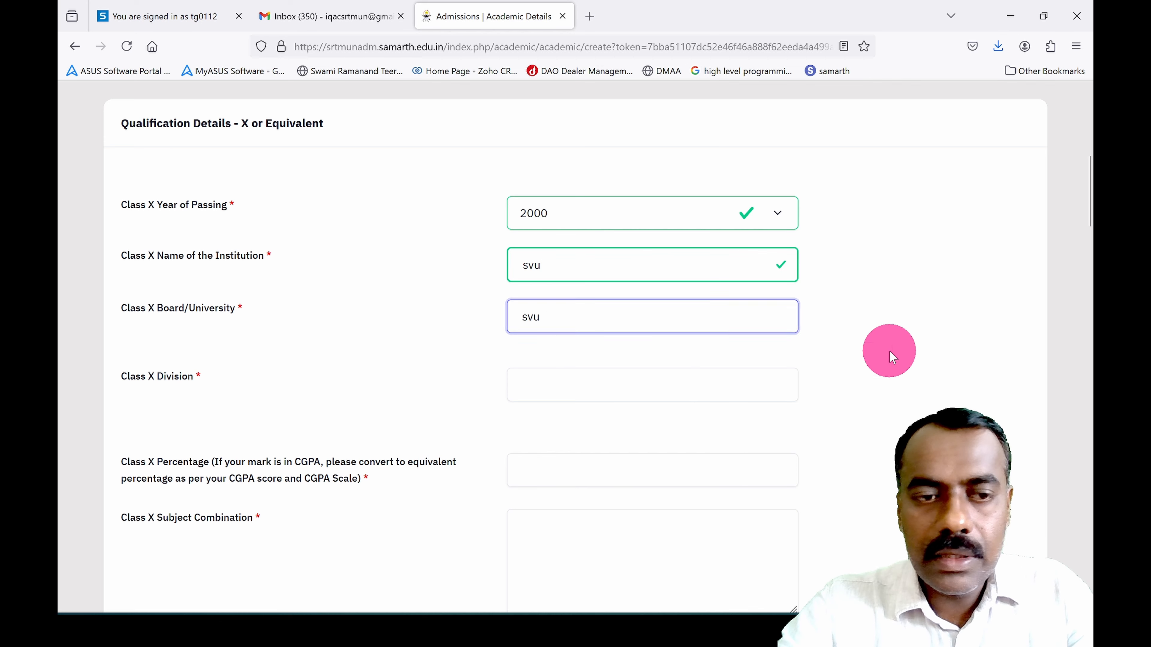
{"action": "left_click", "coordinate": [629, 385]}
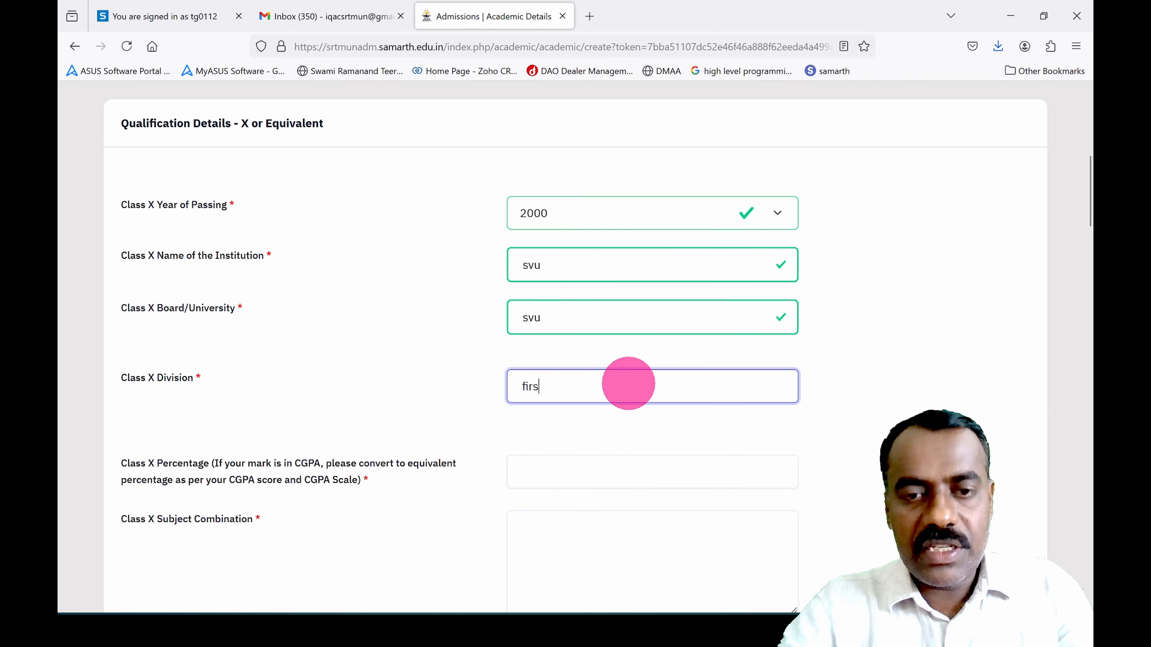
{"action": "scroll", "coordinate": [847, 404], "scroll_direction": "down", "scroll_amount": 2}
{"action": "left_click", "coordinate": [617, 399]}
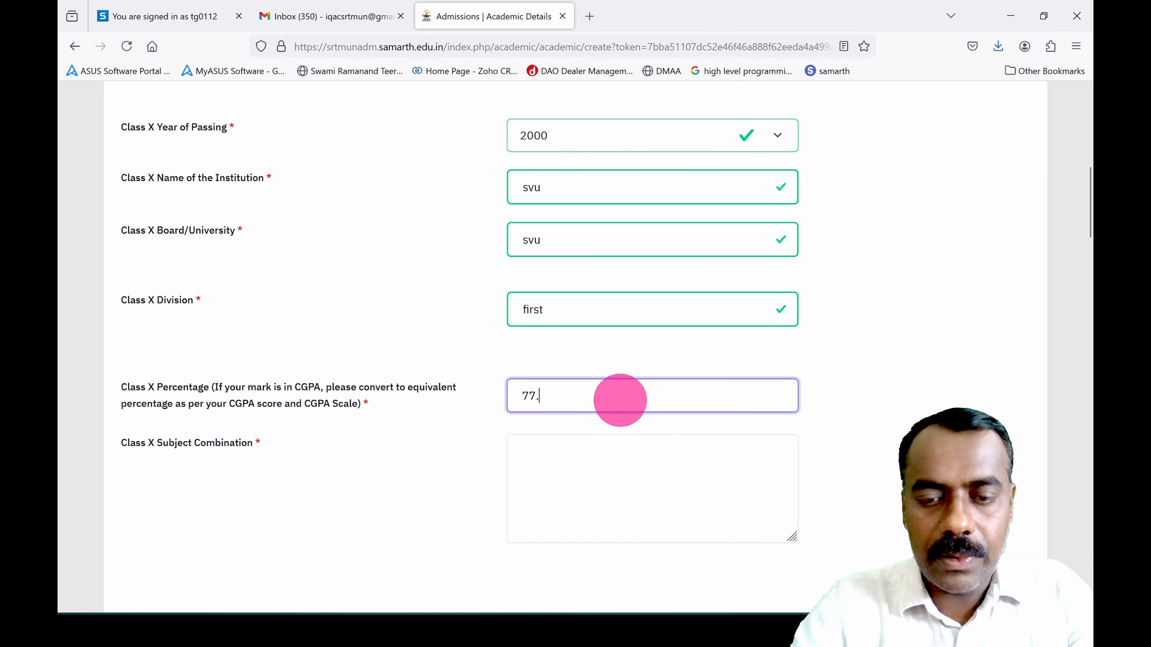
{"action": "scroll", "coordinate": [620, 404], "scroll_direction": "down", "scroll_amount": 4}
{"action": "left_click", "coordinate": [591, 305]}
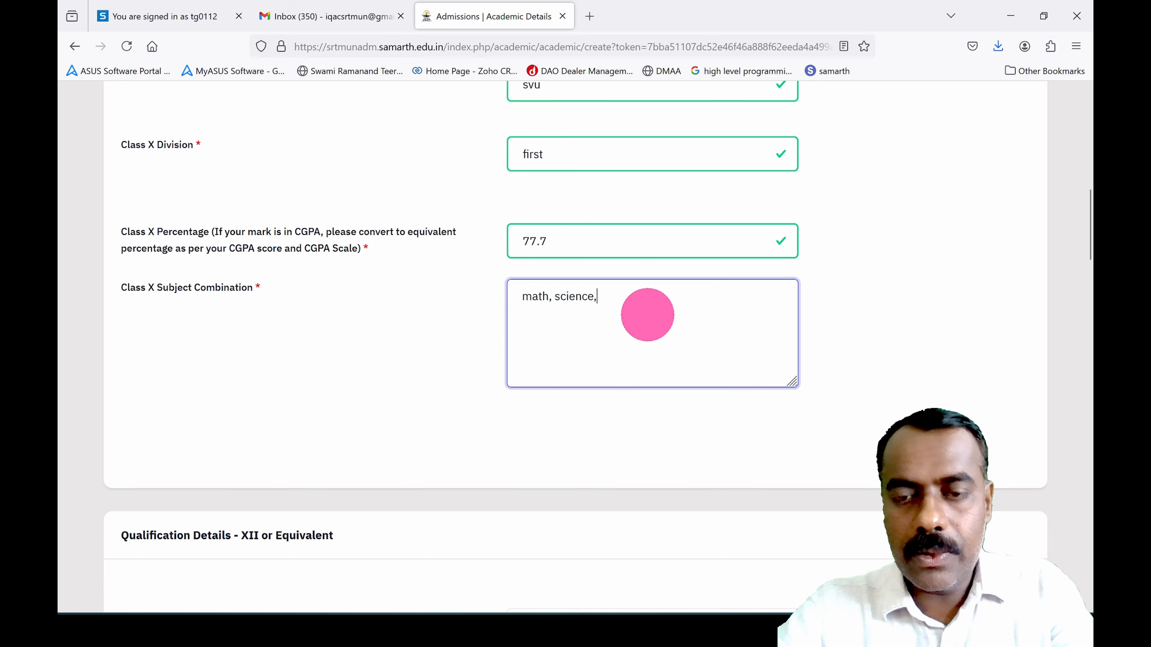
{"action": "scroll", "coordinate": [658, 312], "scroll_direction": "down", "scroll_amount": 2}
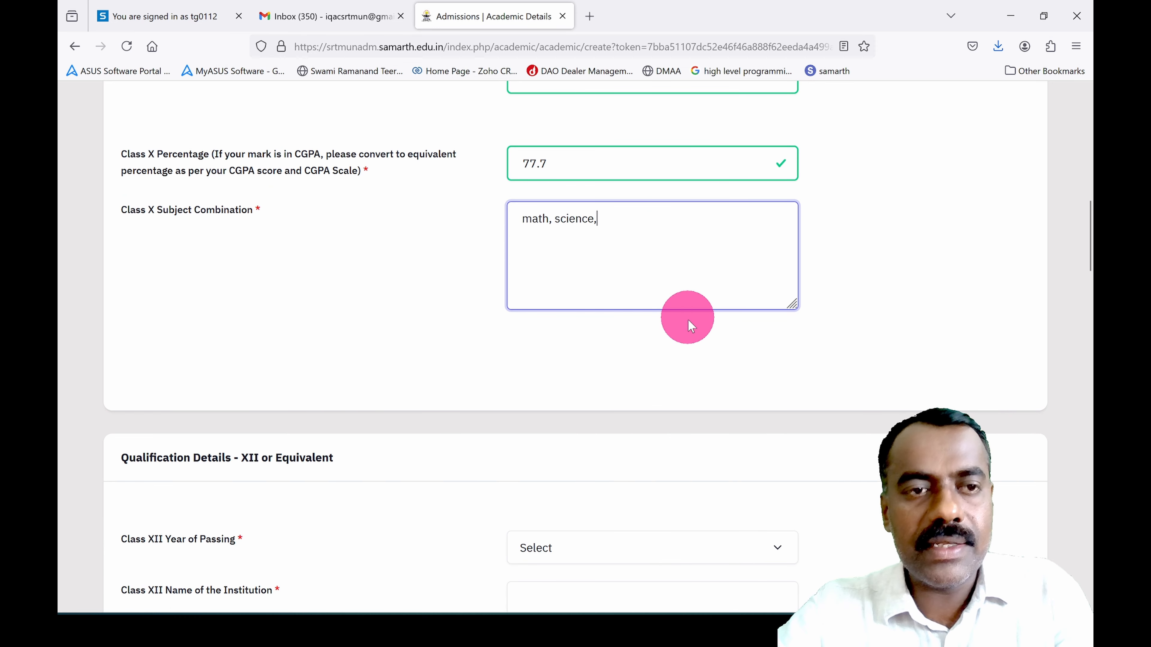
{"action": "scroll", "coordinate": [689, 318], "scroll_direction": "down", "scroll_amount": 4}
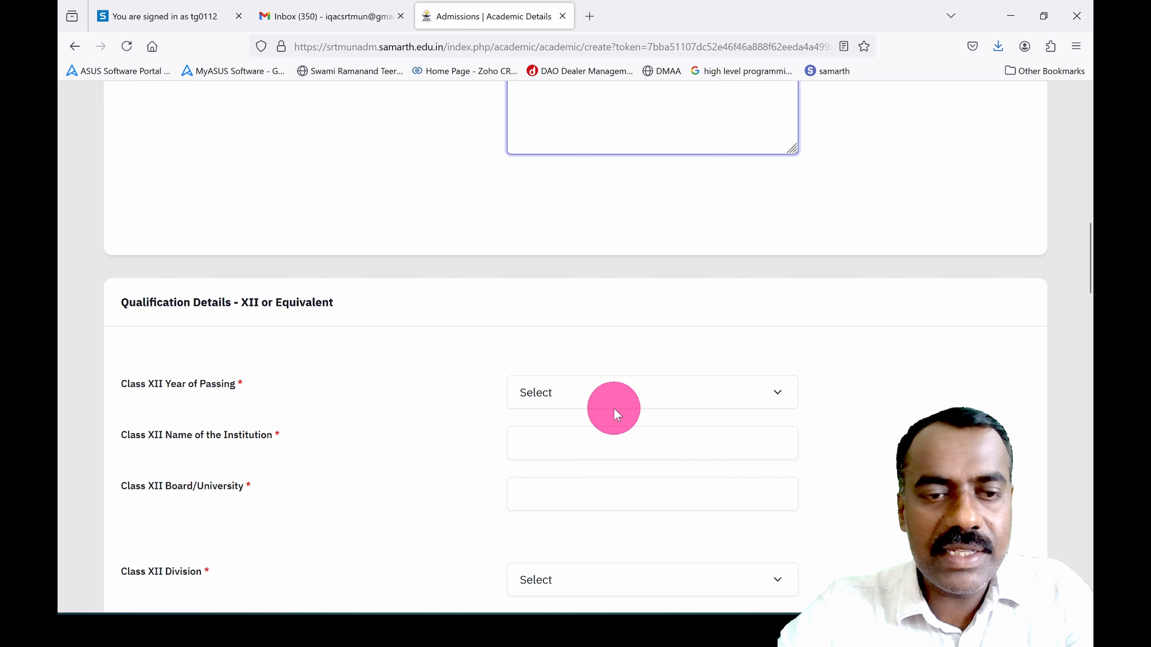
Step: Set Class XII passing year 2021, institution svu and board savu
{"action": "left_click", "coordinate": [617, 415]}
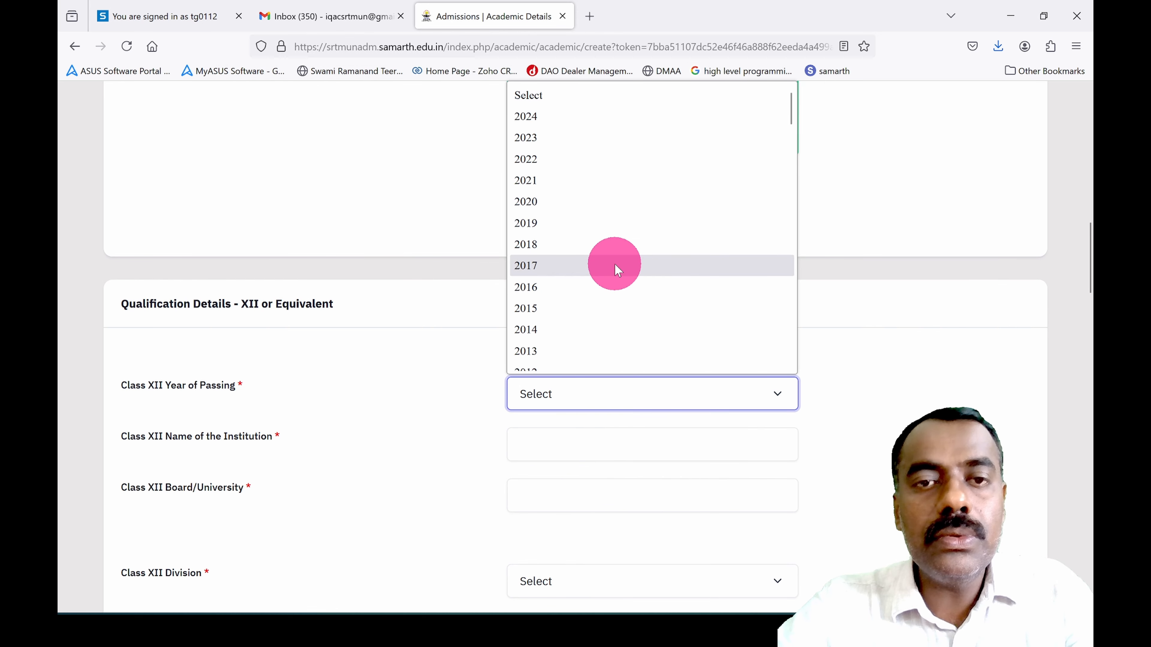
{"action": "left_click", "coordinate": [600, 173]}
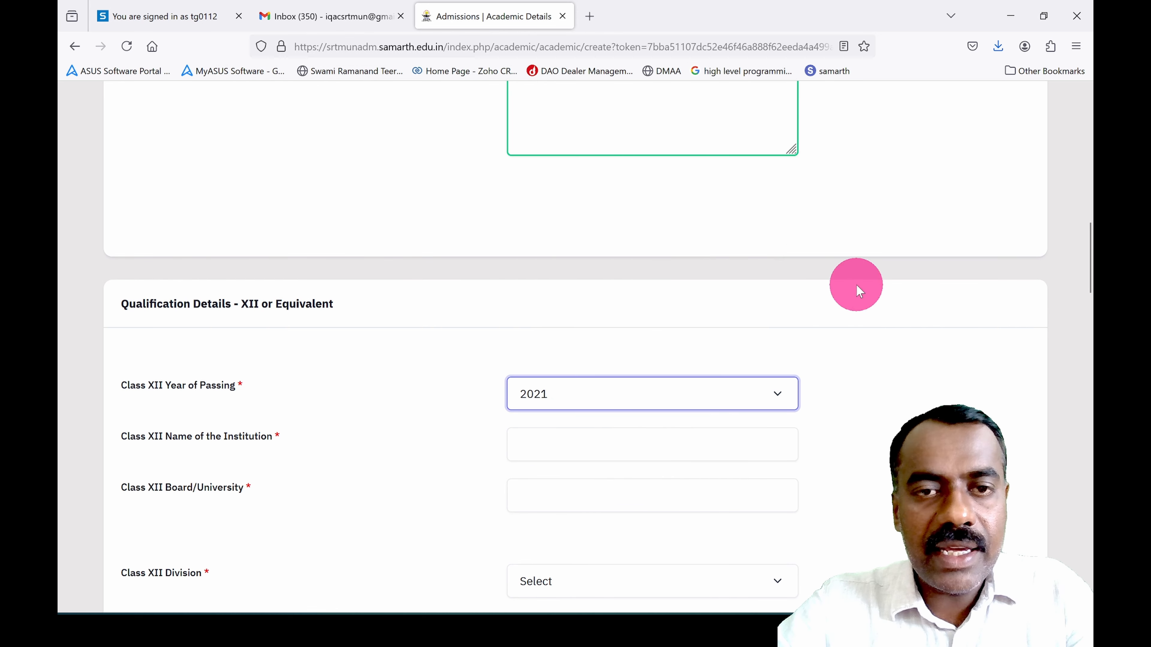
{"action": "scroll", "coordinate": [714, 442], "scroll_direction": "down", "scroll_amount": 4}
{"action": "left_click", "coordinate": [555, 287]}
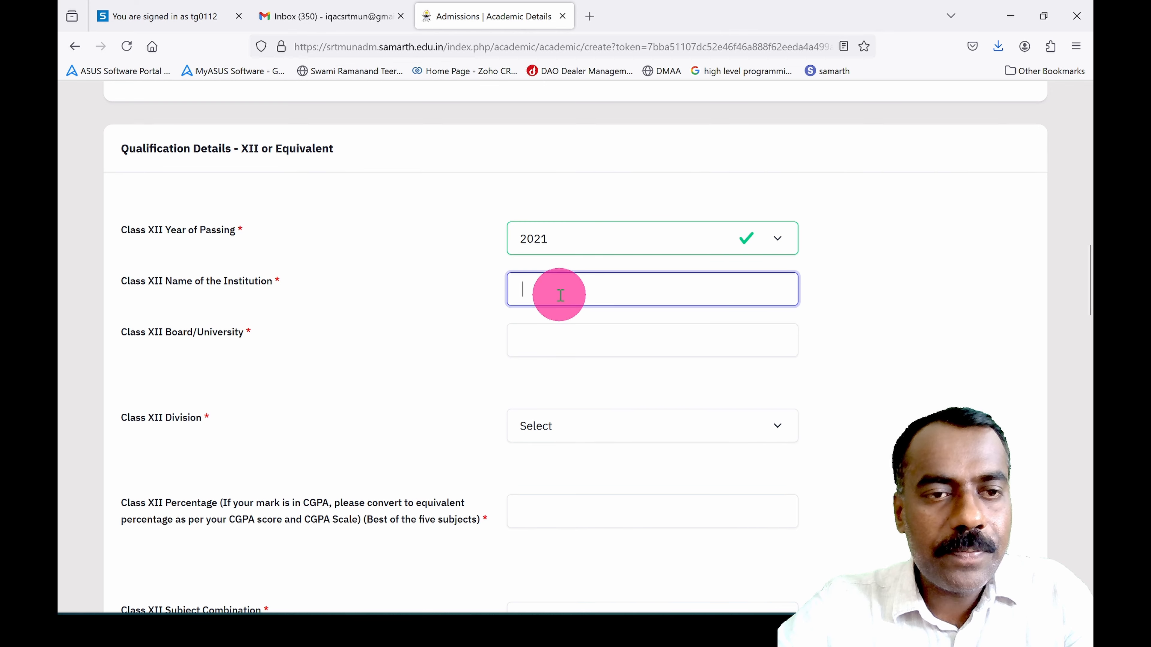
{"action": "type", "text": "svu"}
{"action": "left_click", "coordinate": [605, 343]}
{"action": "type", "text": "sa"}
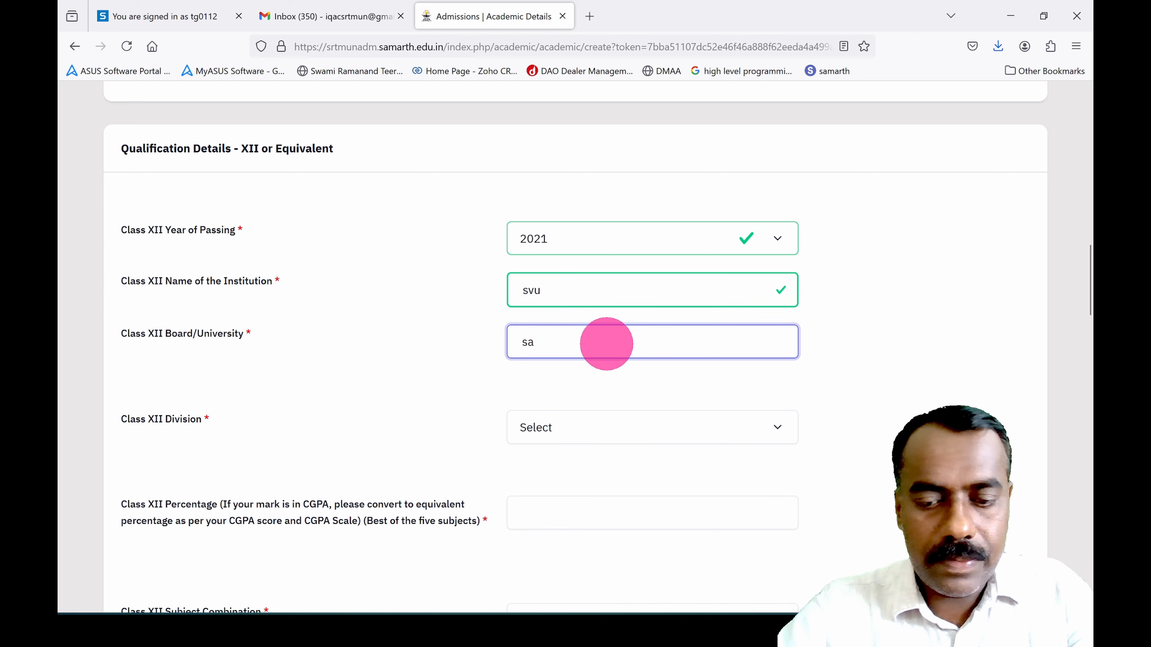
{"action": "type", "text": "vu"}
Step: Set Class XII division First, percentage 88.7 and subjects math physics chemistry
{"action": "left_click", "coordinate": [570, 436]}
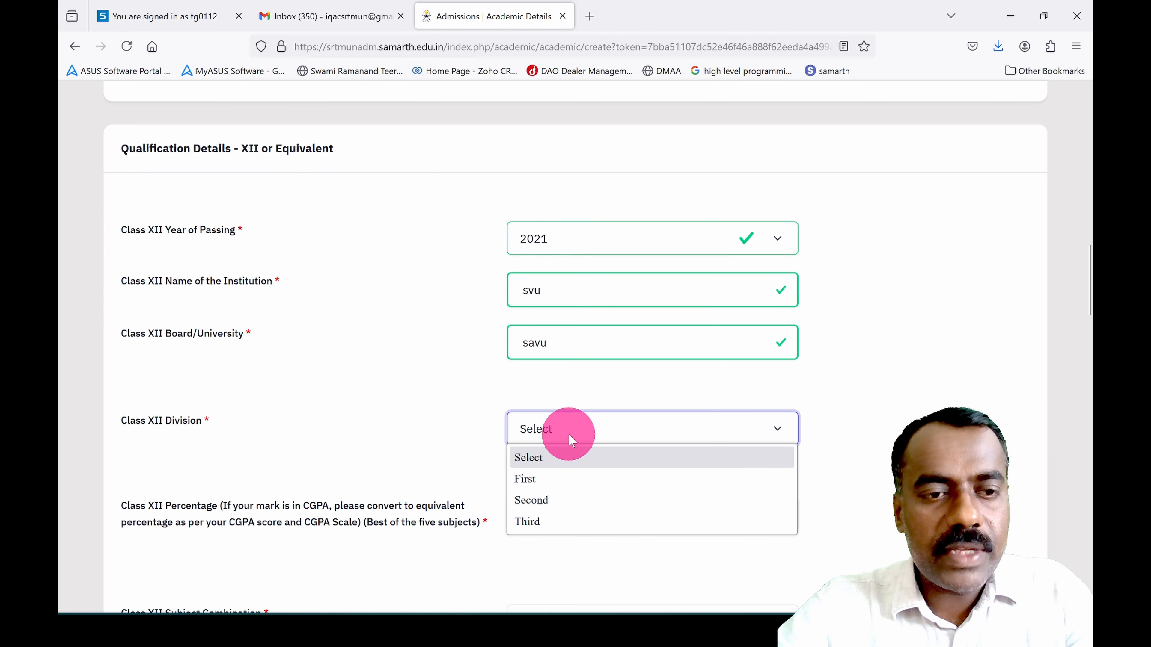
{"action": "left_click", "coordinate": [562, 478]}
{"action": "scroll", "coordinate": [602, 370], "scroll_direction": "down", "scroll_amount": 3}
{"action": "left_click", "coordinate": [601, 367]}
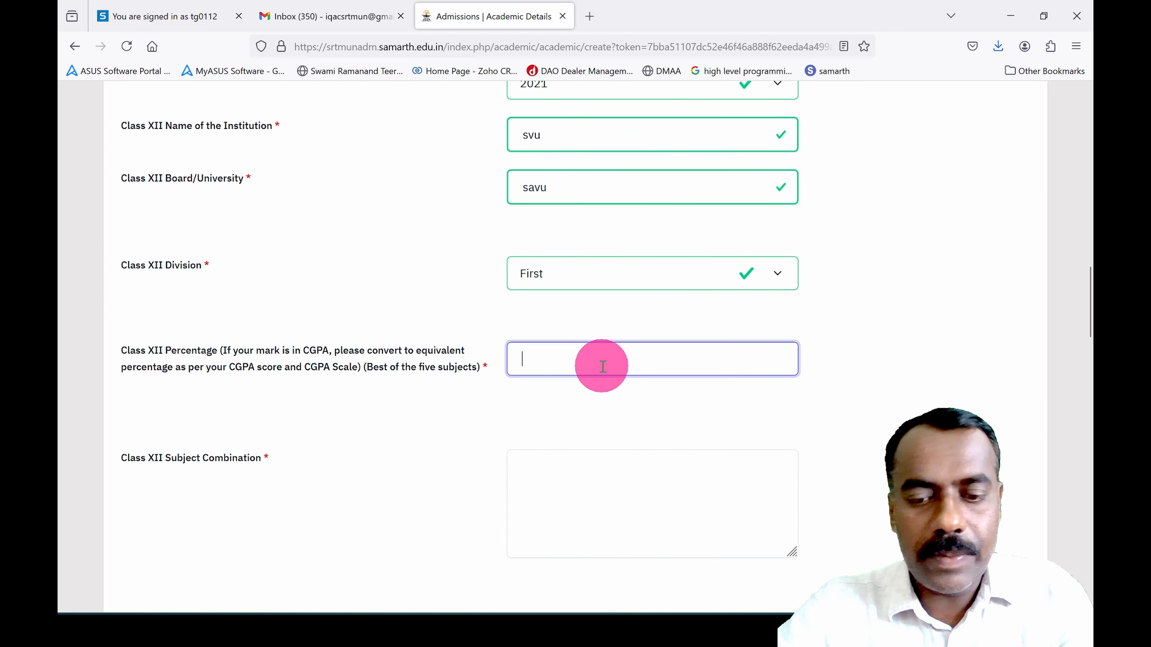
{"action": "type", "text": "88.7"}
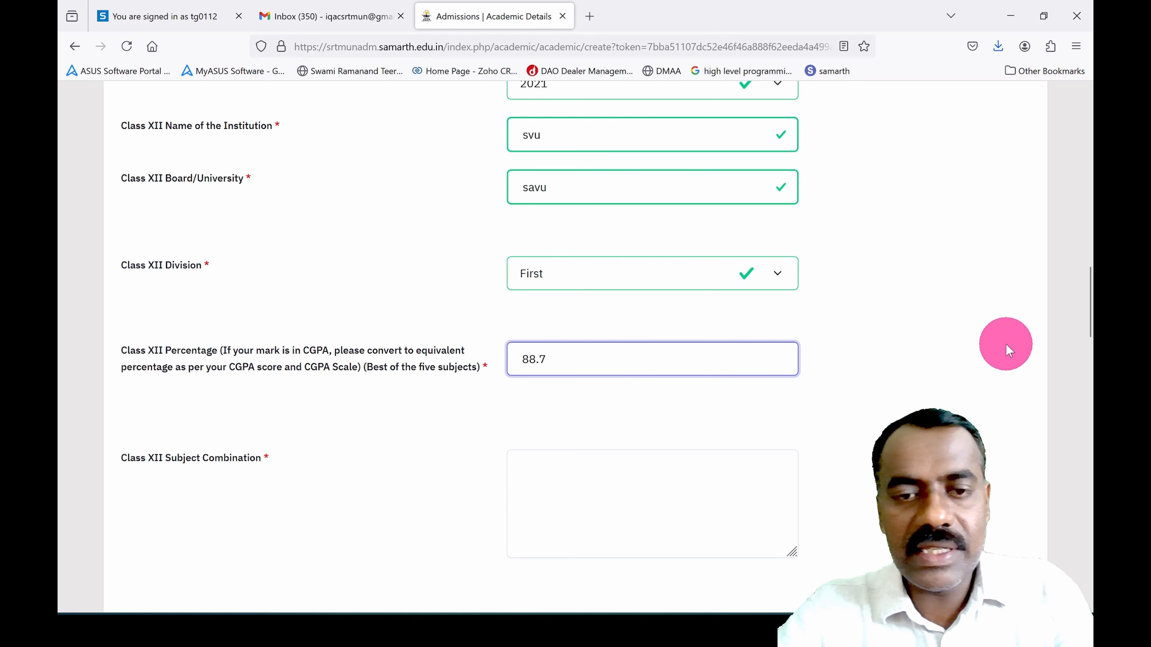
{"action": "left_click", "coordinate": [540, 463]}
{"action": "type", "text": "math physics chemistry"}
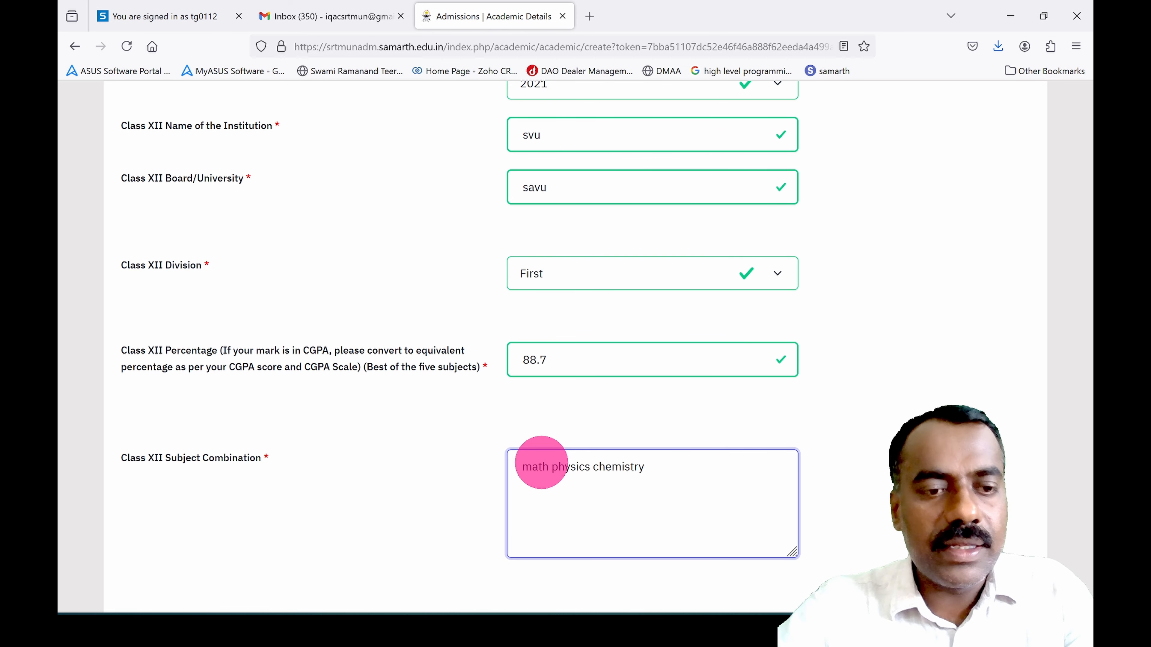
{"action": "scroll", "coordinate": [598, 416], "scroll_direction": "down", "scroll_amount": 3}
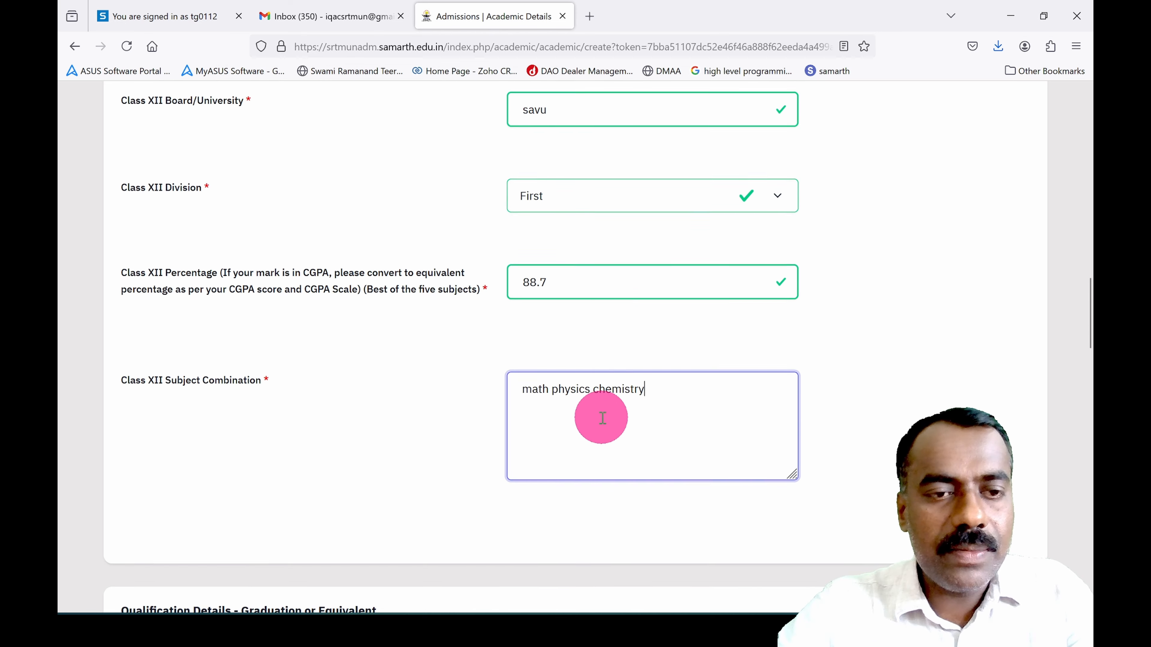
{"action": "scroll", "coordinate": [680, 379], "scroll_direction": "down", "scroll_amount": 5}
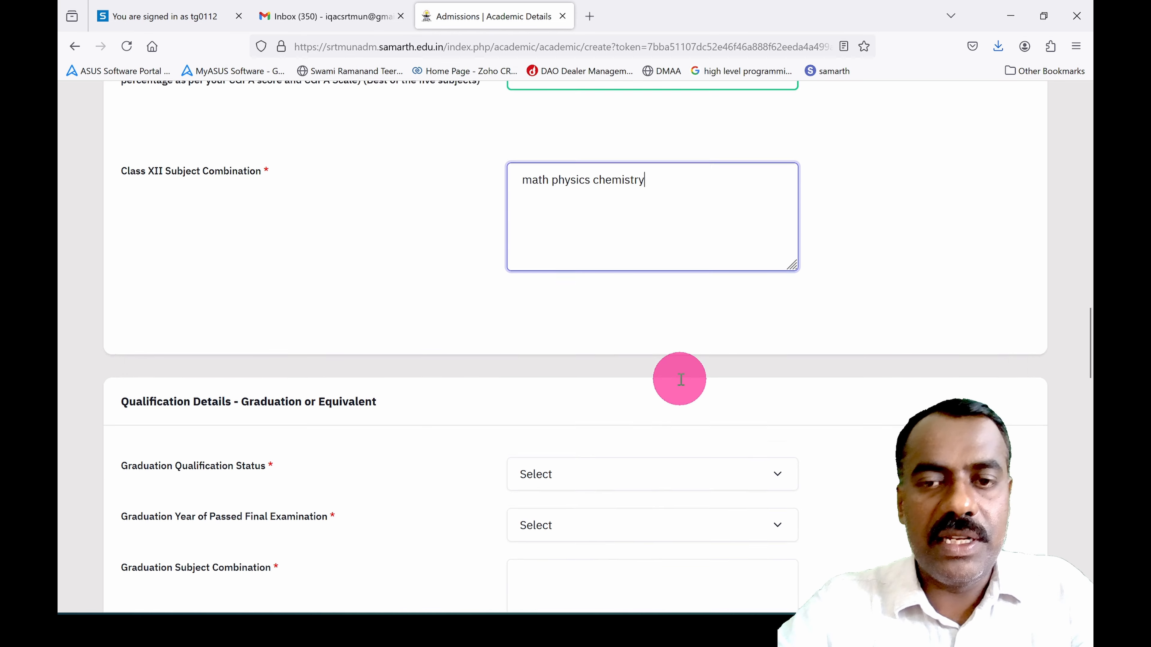
Step: Set graduation status Passed, year 2024, subjects Math Physics Computer Science, honours No
{"action": "left_click", "coordinate": [630, 380]}
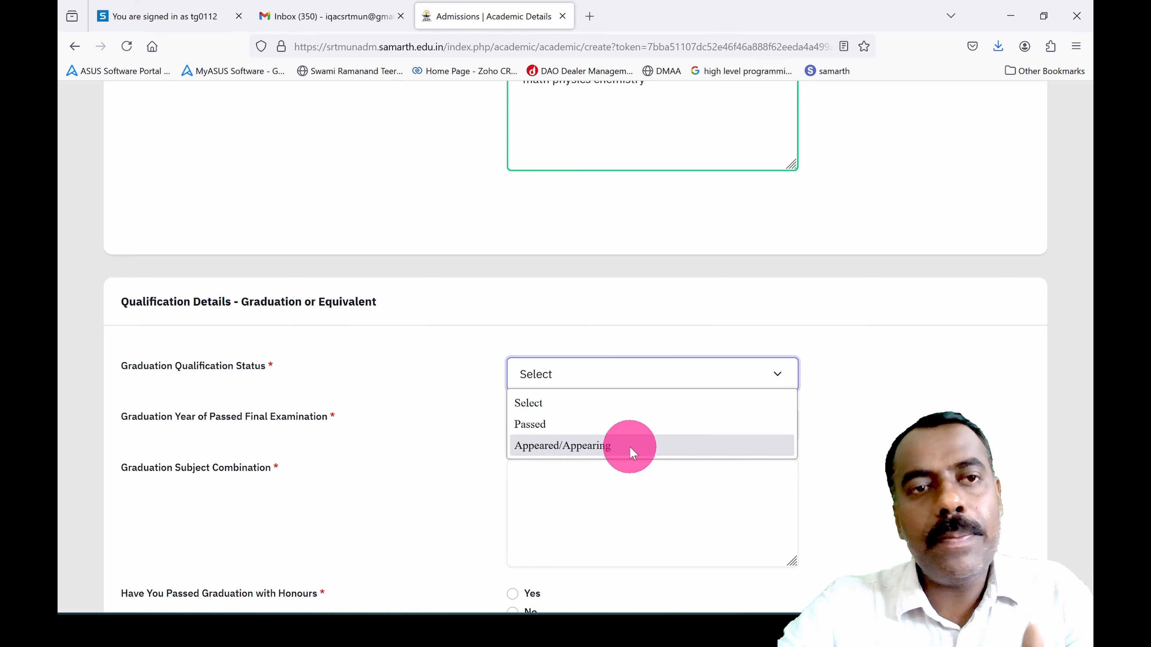
{"action": "left_click", "coordinate": [547, 431]}
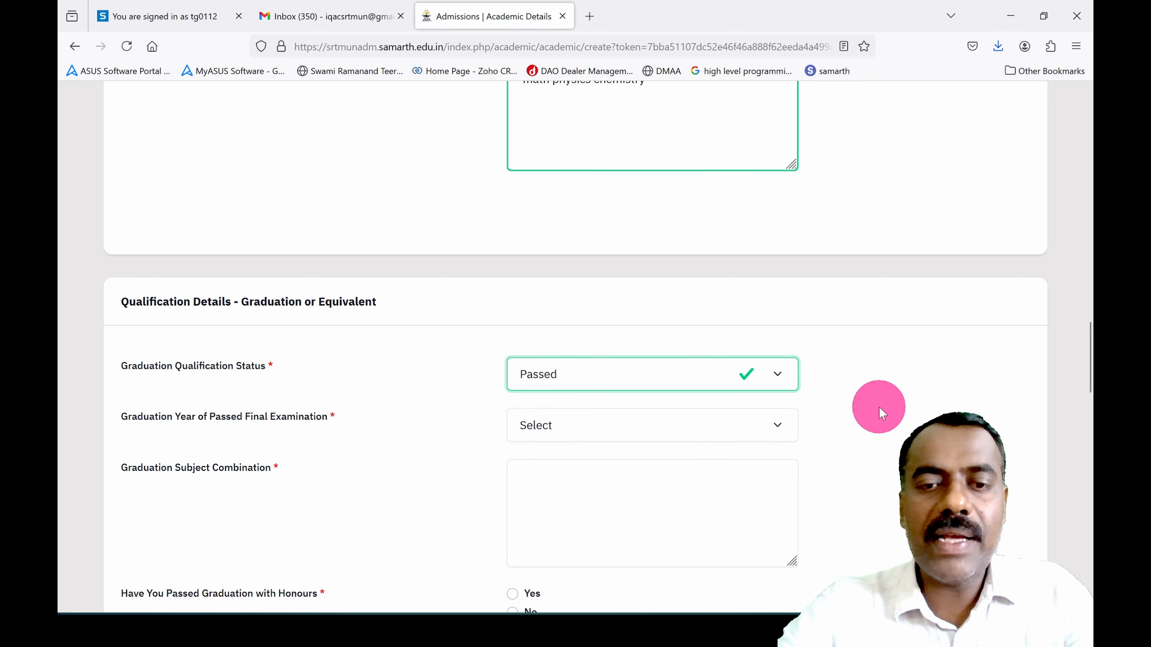
{"action": "scroll", "coordinate": [902, 395], "scroll_direction": "down", "scroll_amount": 3}
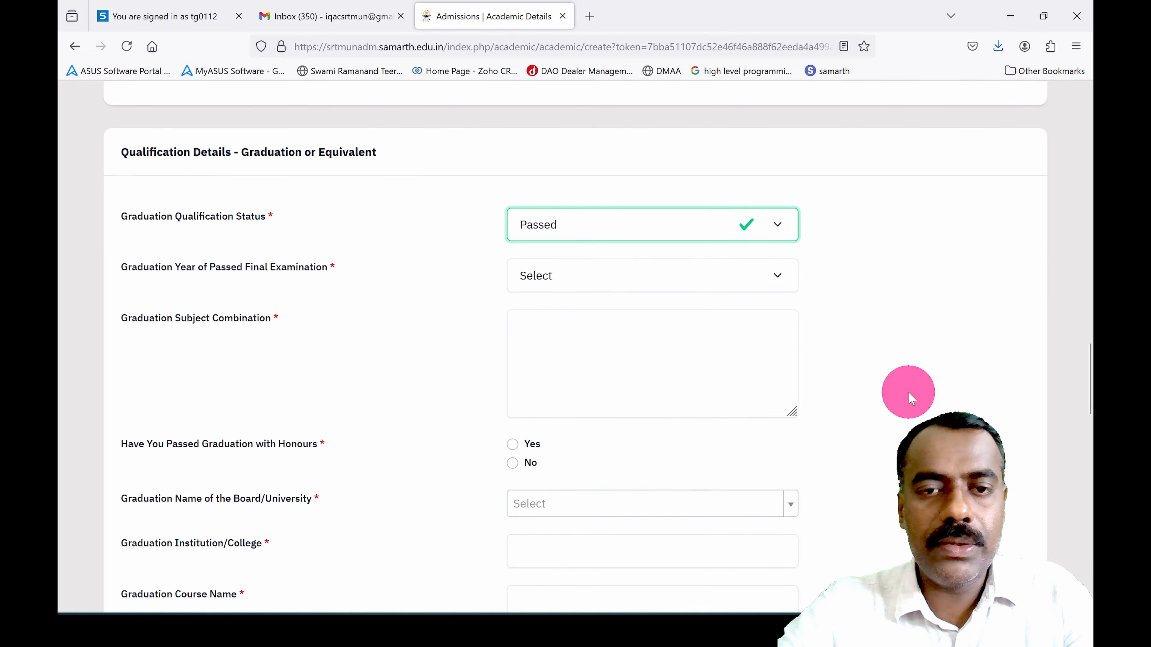
{"action": "left_click", "coordinate": [583, 277]}
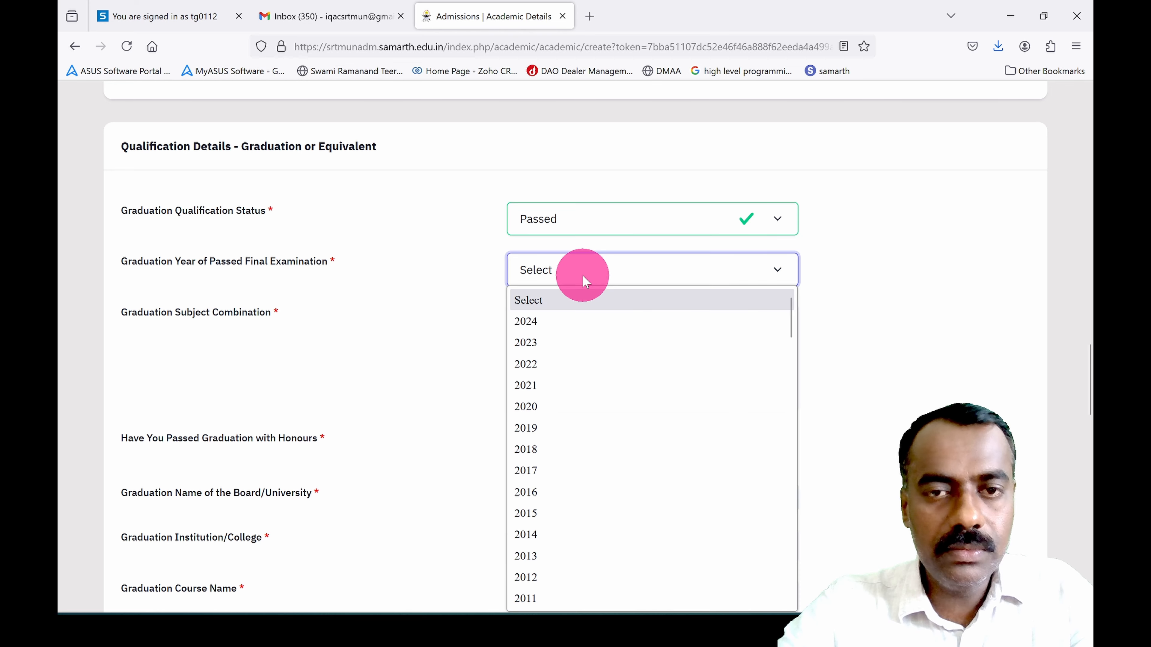
{"action": "left_click", "coordinate": [550, 327]}
{"action": "scroll", "coordinate": [881, 346], "scroll_direction": "down", "scroll_amount": 2}
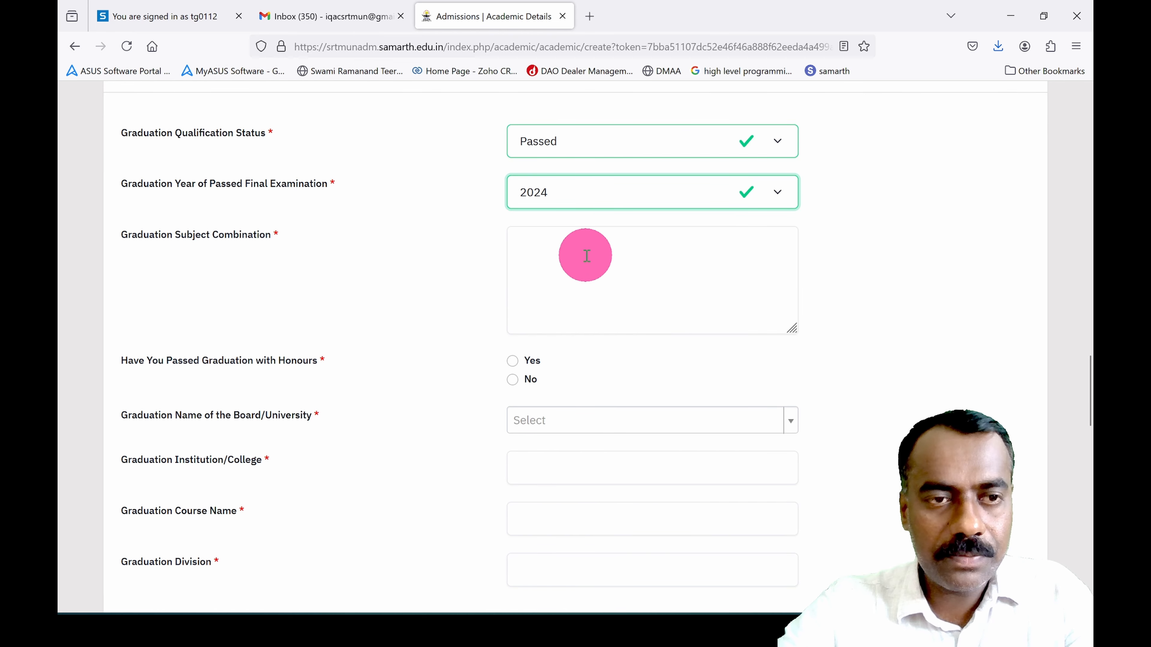
{"action": "left_click", "coordinate": [585, 255]}
{"action": "type", "text": "Math"}
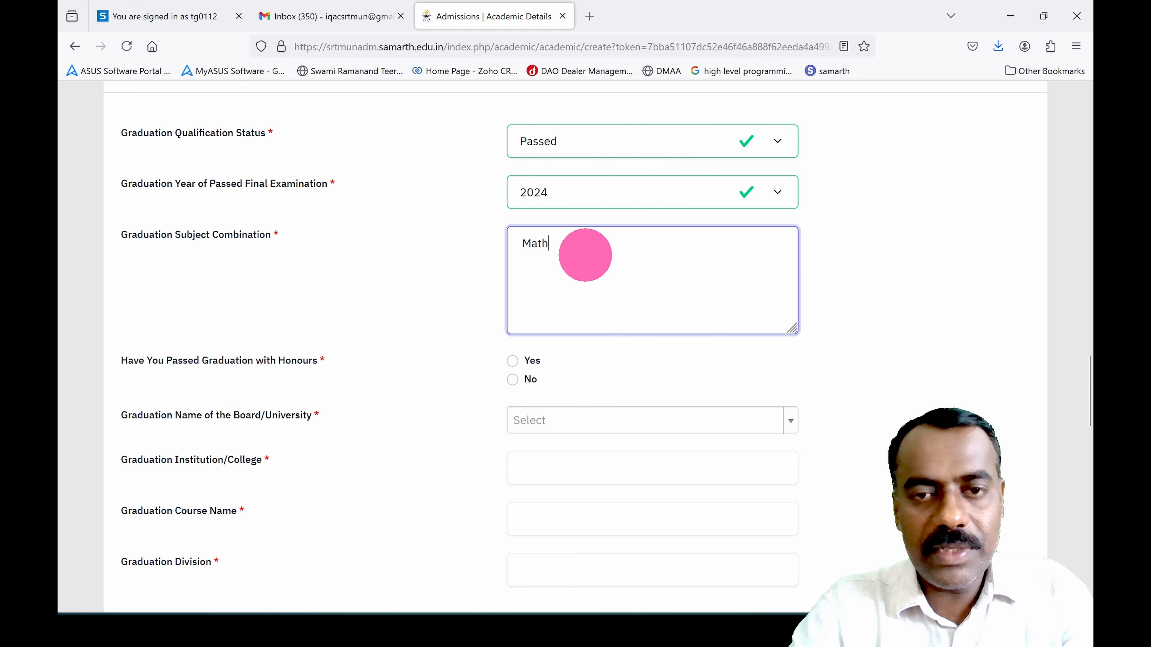
{"action": "type", "text": " Physic"}
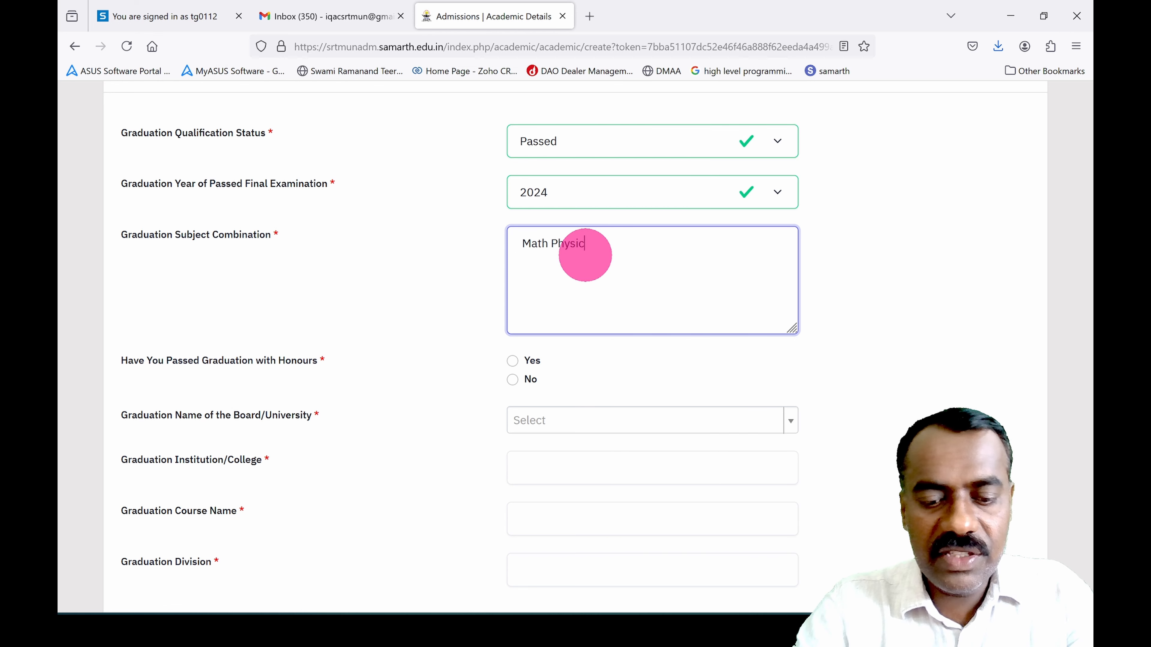
{"action": "type", "text": "s Computer Science"}
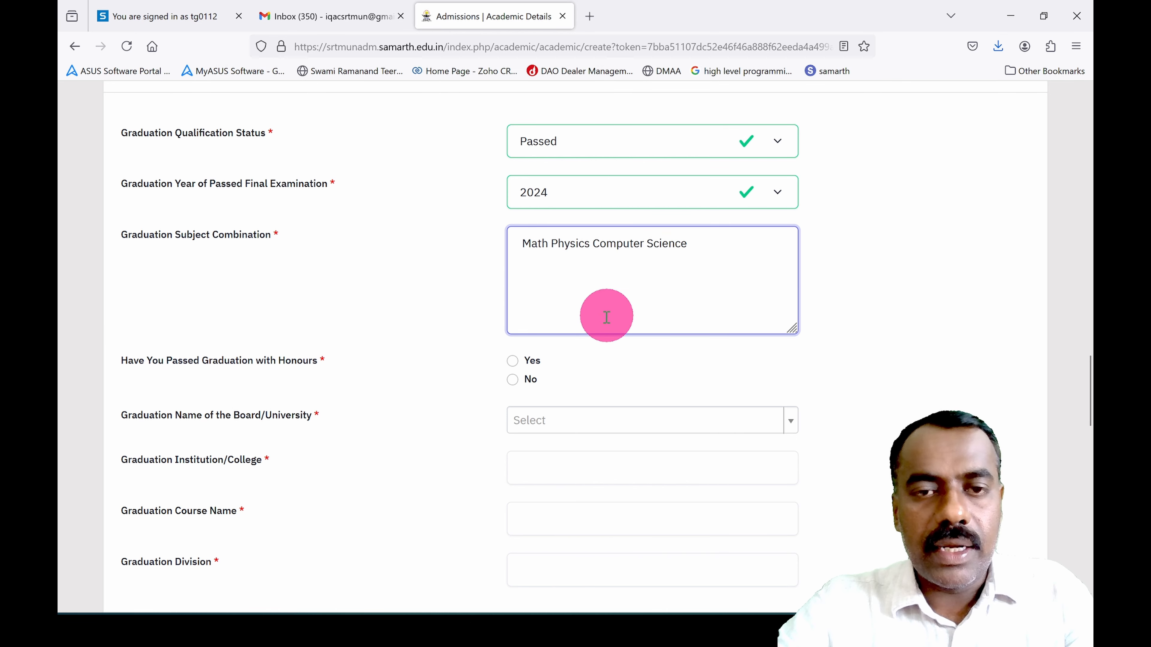
{"action": "scroll", "coordinate": [587, 336], "scroll_direction": "down", "scroll_amount": 2}
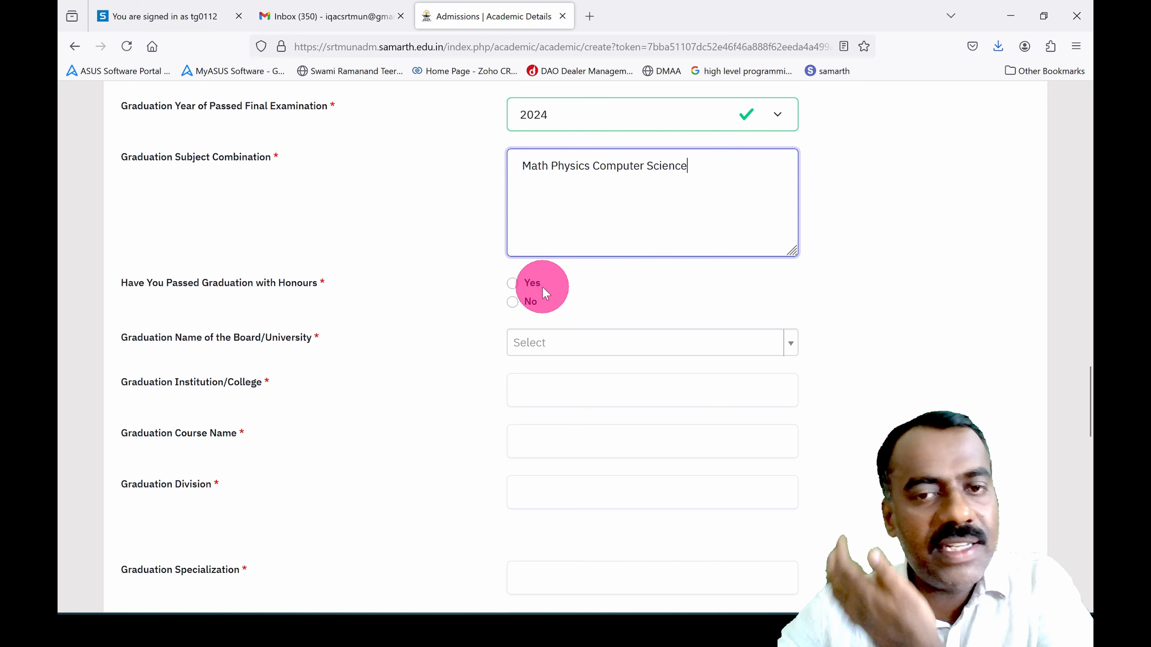
{"action": "left_click", "coordinate": [515, 304]}
{"action": "scroll", "coordinate": [912, 316], "scroll_direction": "down", "scroll_amount": 2}
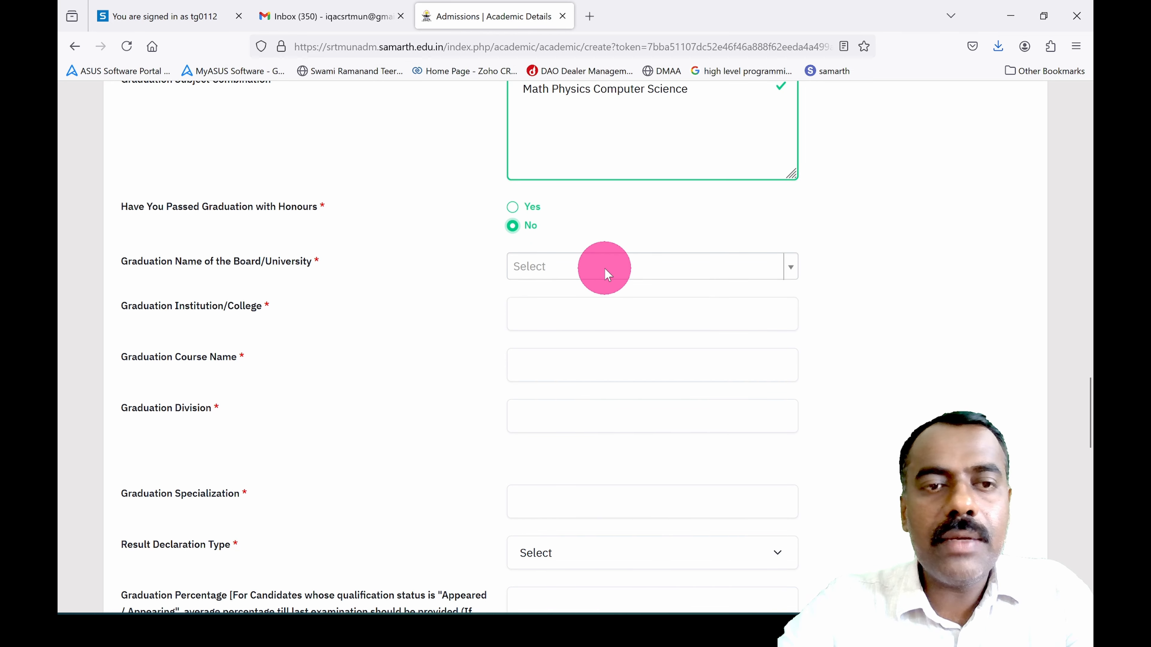
Step: Set the graduation university to SRTM University
{"action": "left_click", "coordinate": [608, 274]}
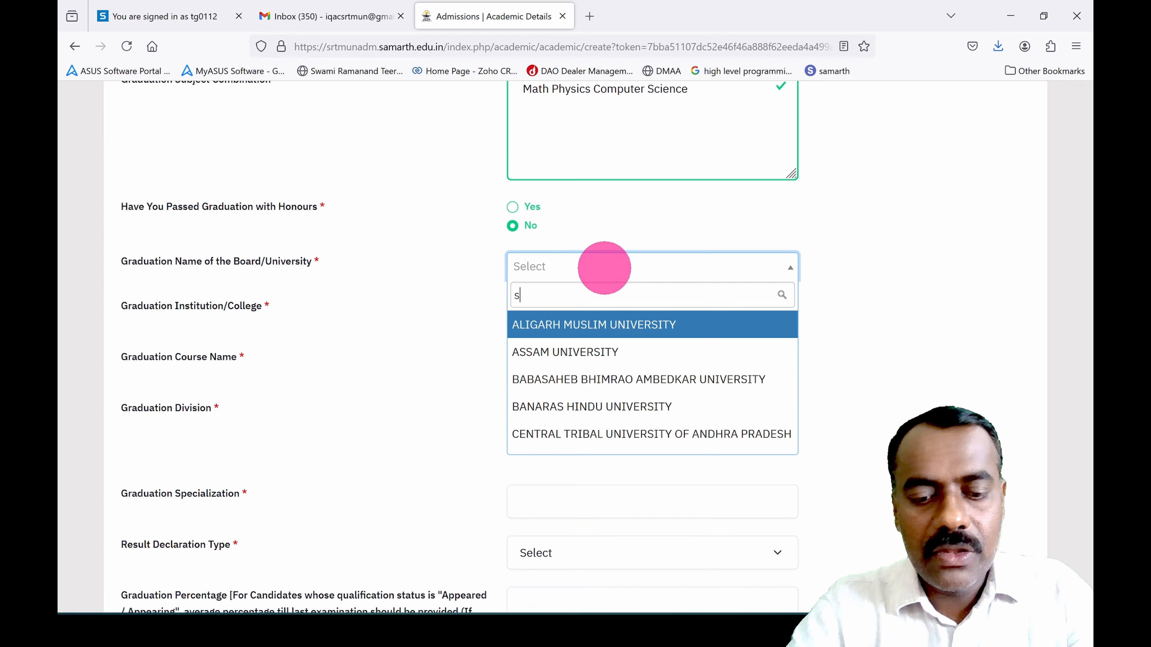
{"action": "type", "text": "rt"}
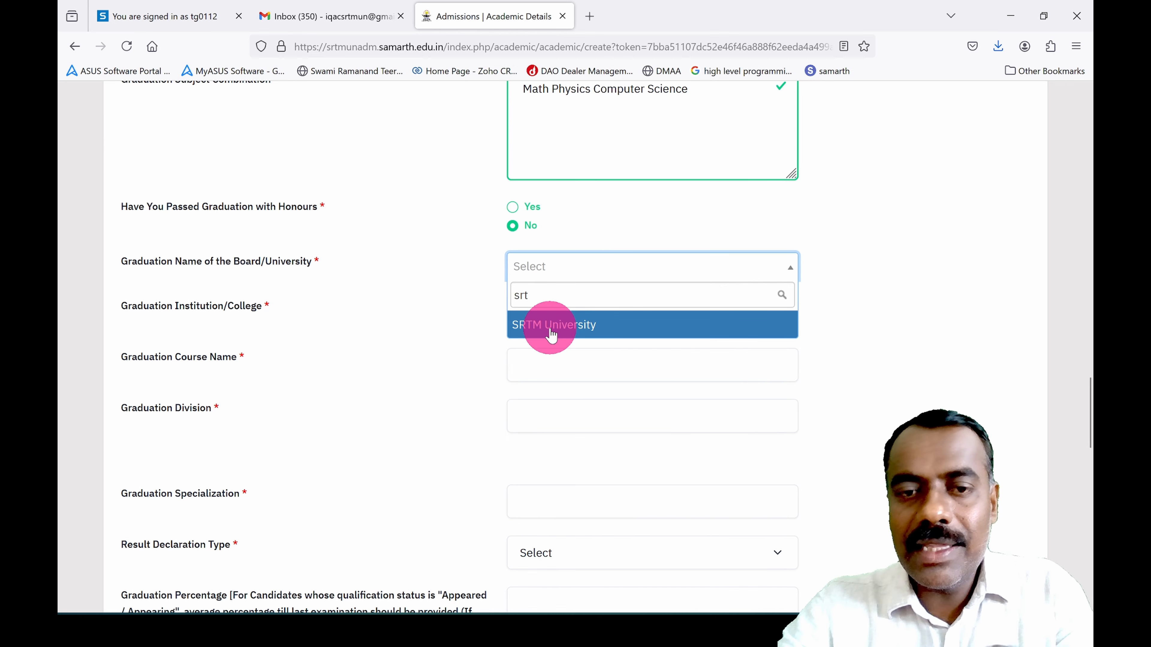
{"action": "left_click", "coordinate": [585, 330]}
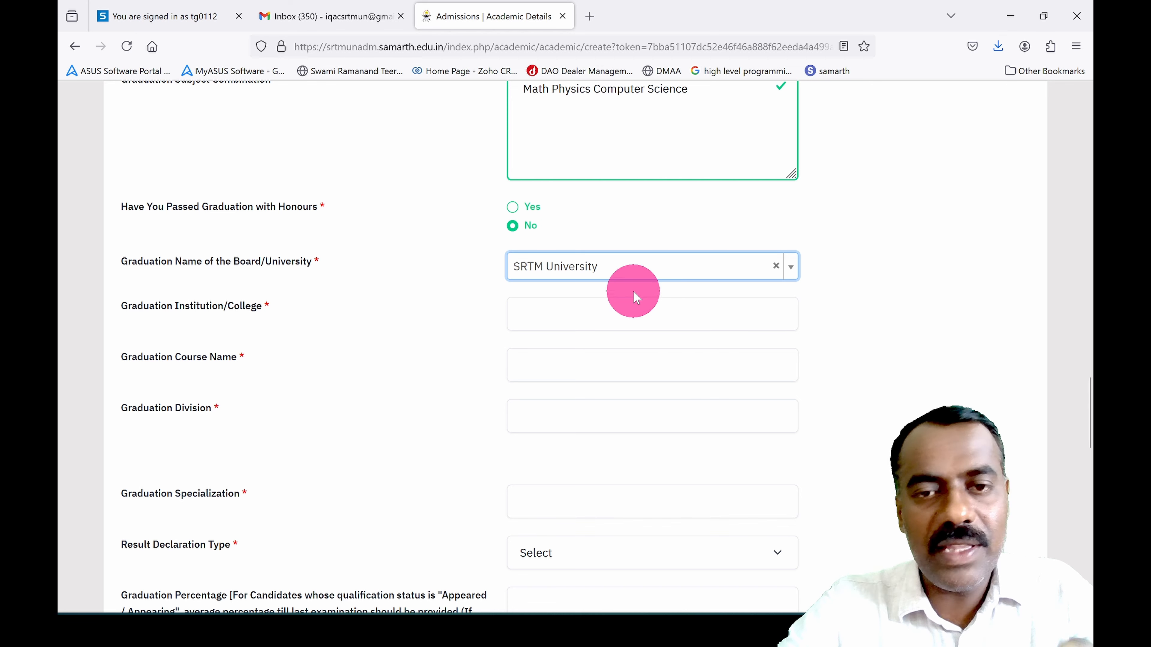
{"action": "left_click", "coordinate": [637, 277]}
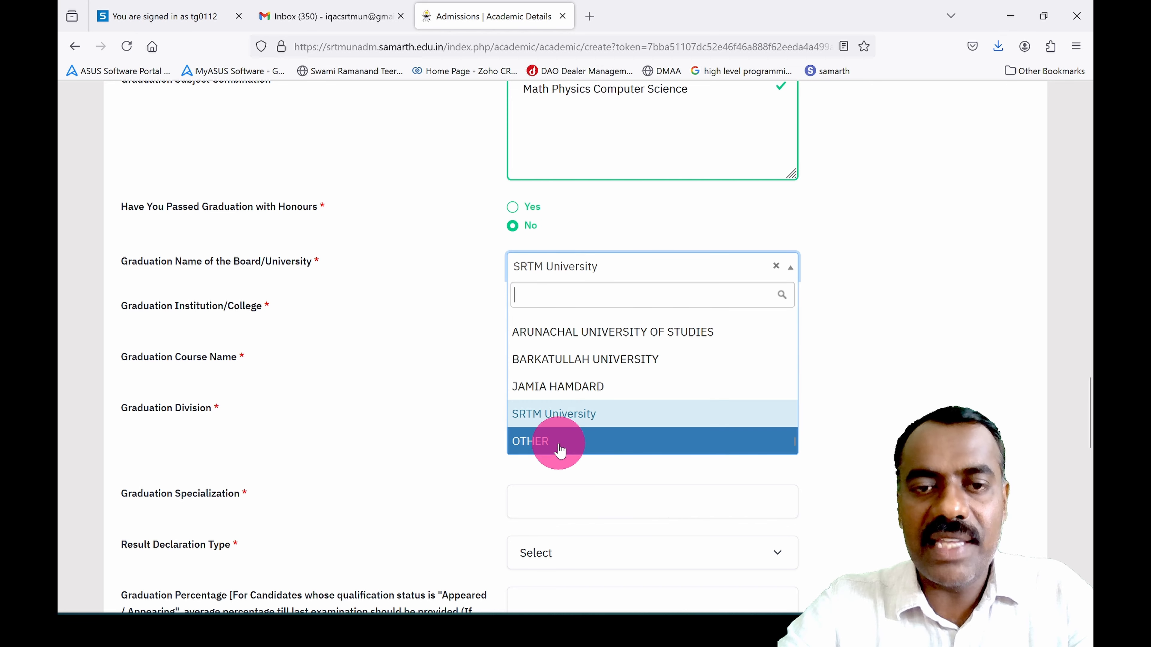
{"action": "left_click", "coordinate": [638, 269]}
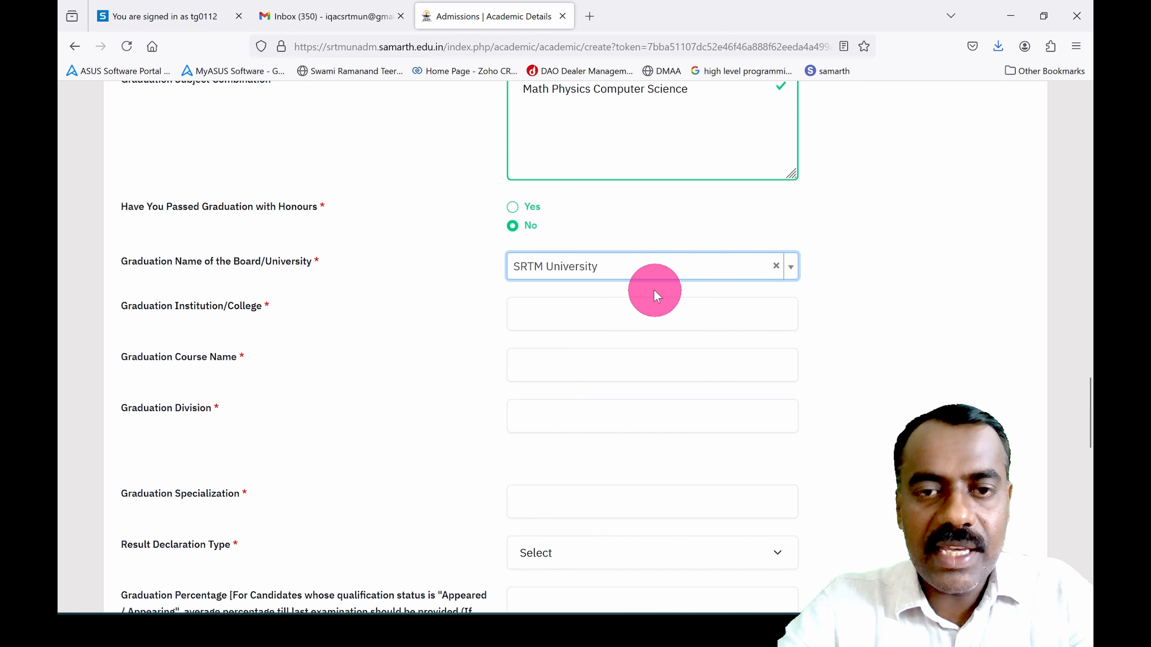
Step: Enter Yeshwanth College, Nanded as the institution and B.Sc. as the course name
{"action": "left_click", "coordinate": [628, 324]}
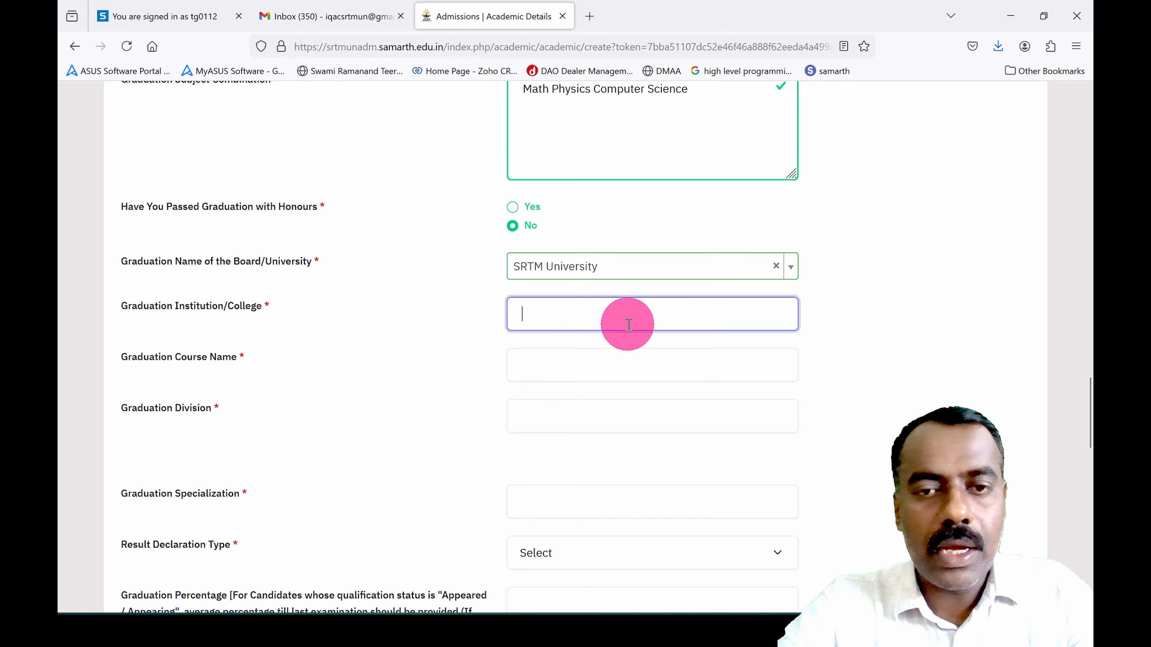
{"action": "type", "text": "Yeshw"}
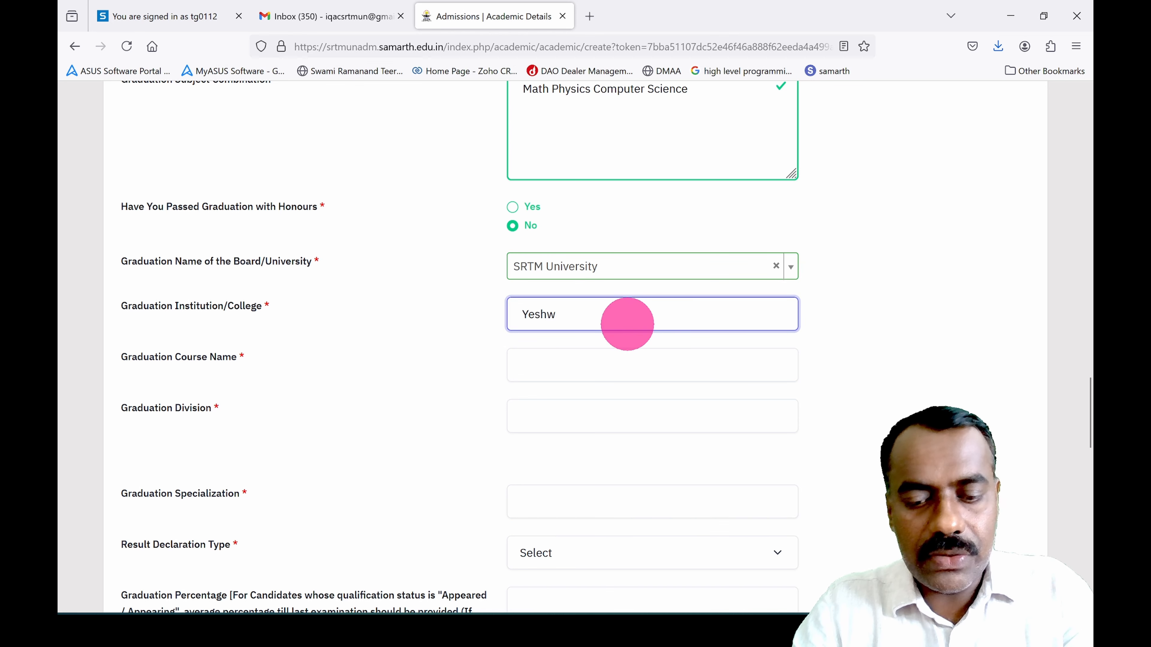
{"action": "type", "text": "anth Colle"}
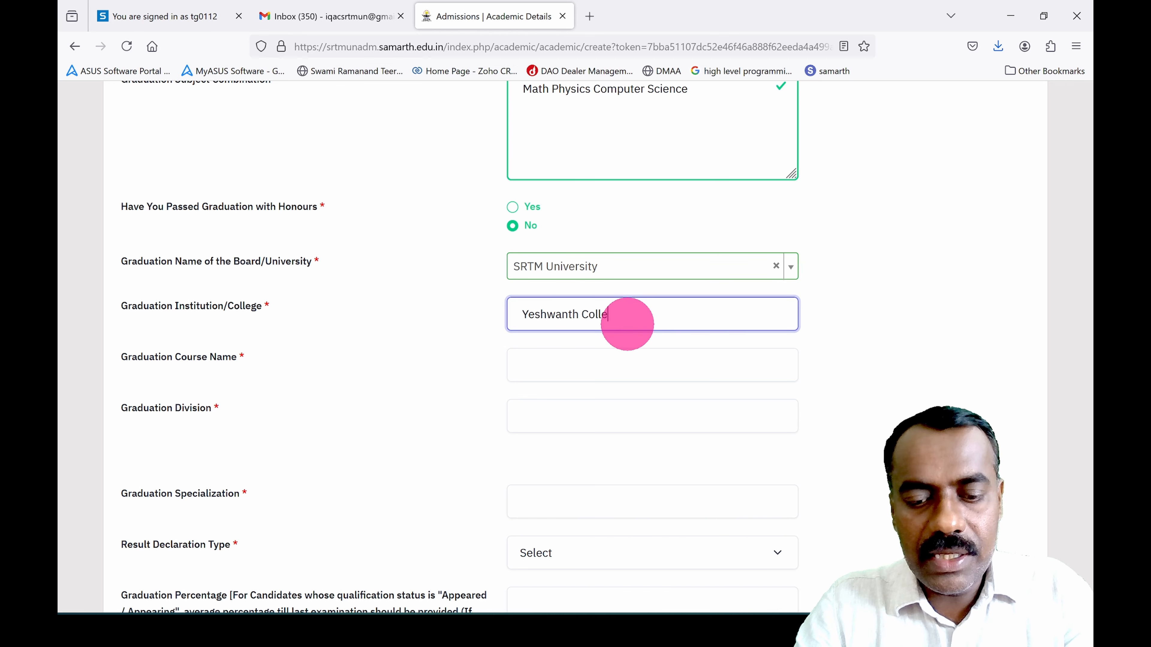
{"action": "type", "text": "ge, Nanded"}
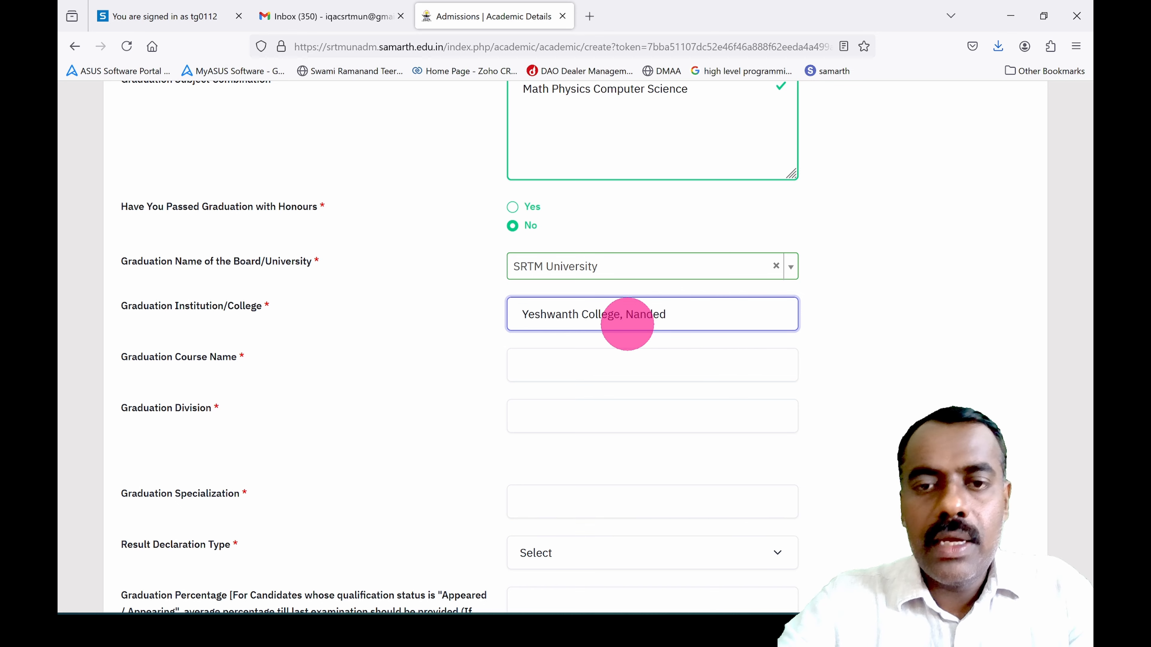
{"action": "left_click", "coordinate": [600, 366]}
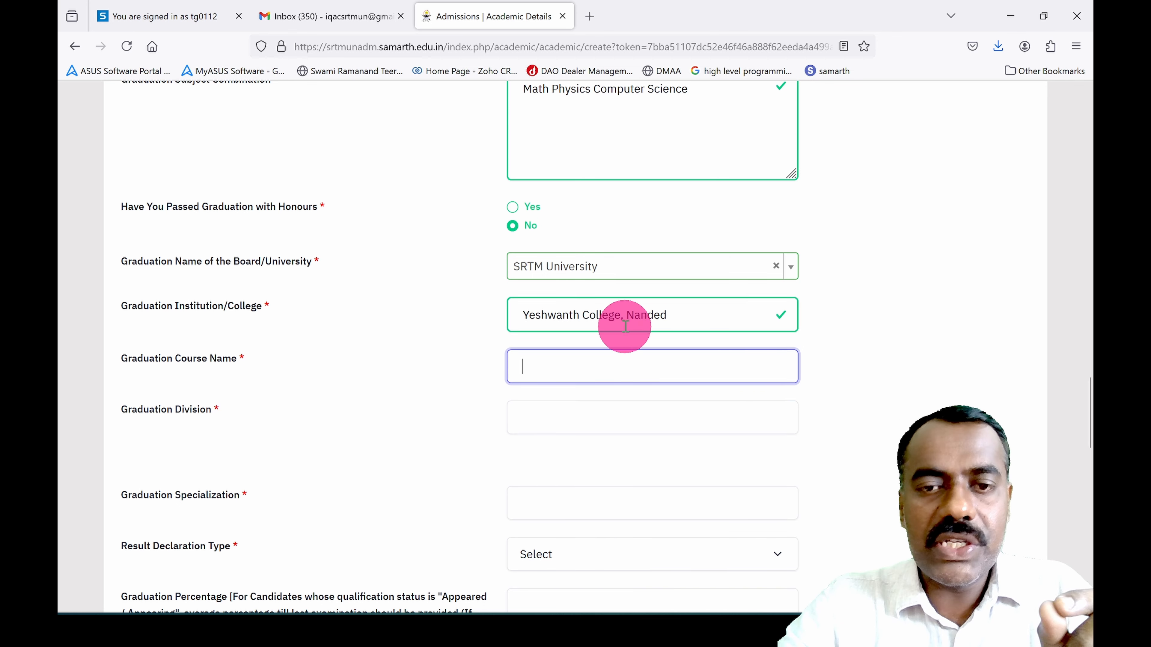
{"action": "scroll", "coordinate": [623, 329], "scroll_direction": "down", "scroll_amount": 2}
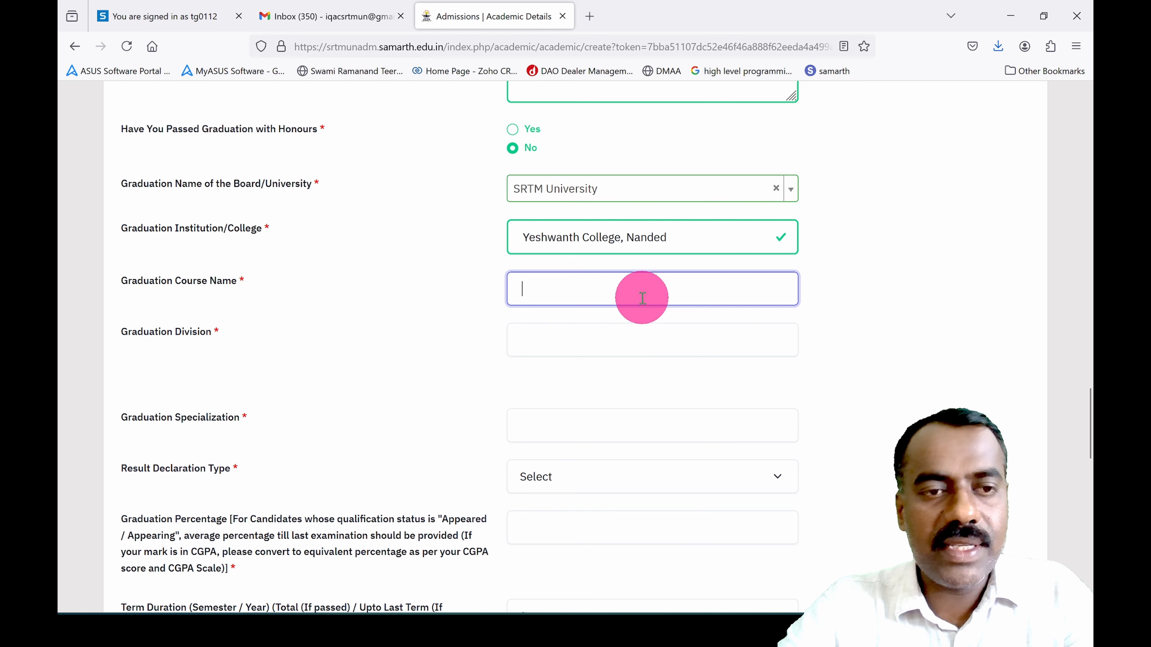
{"action": "type", "text": "B.Sc."}
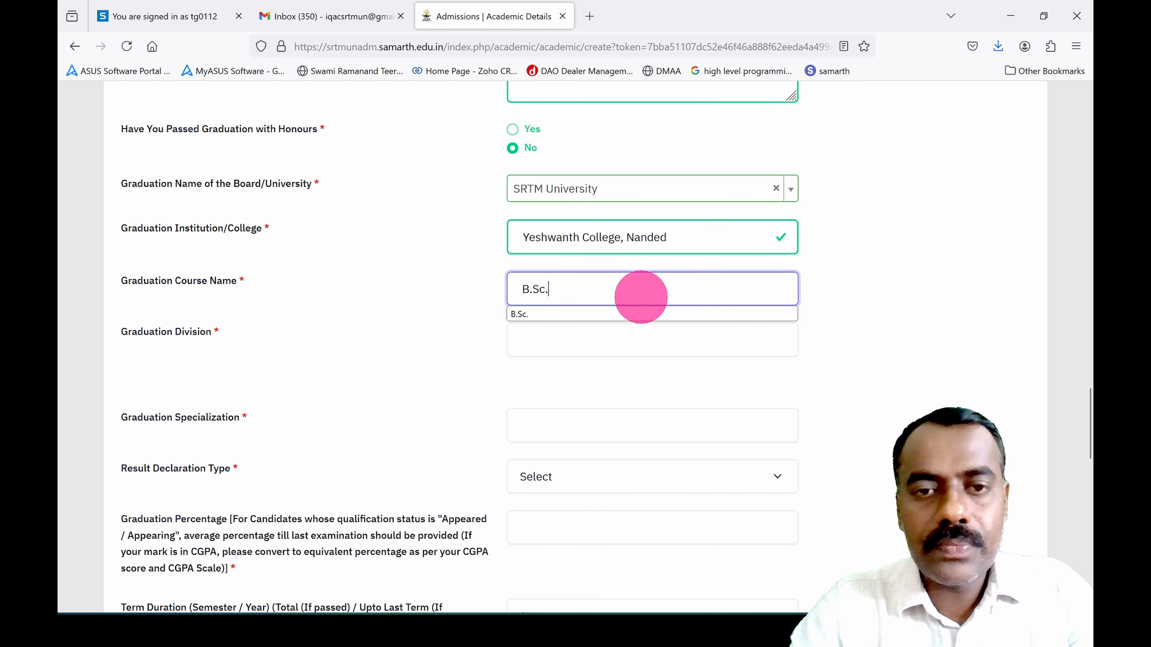
Step: Set the graduation division to First and specialisation to Mathematics
{"action": "left_click", "coordinate": [597, 342]}
{"action": "type", "text": "F"}
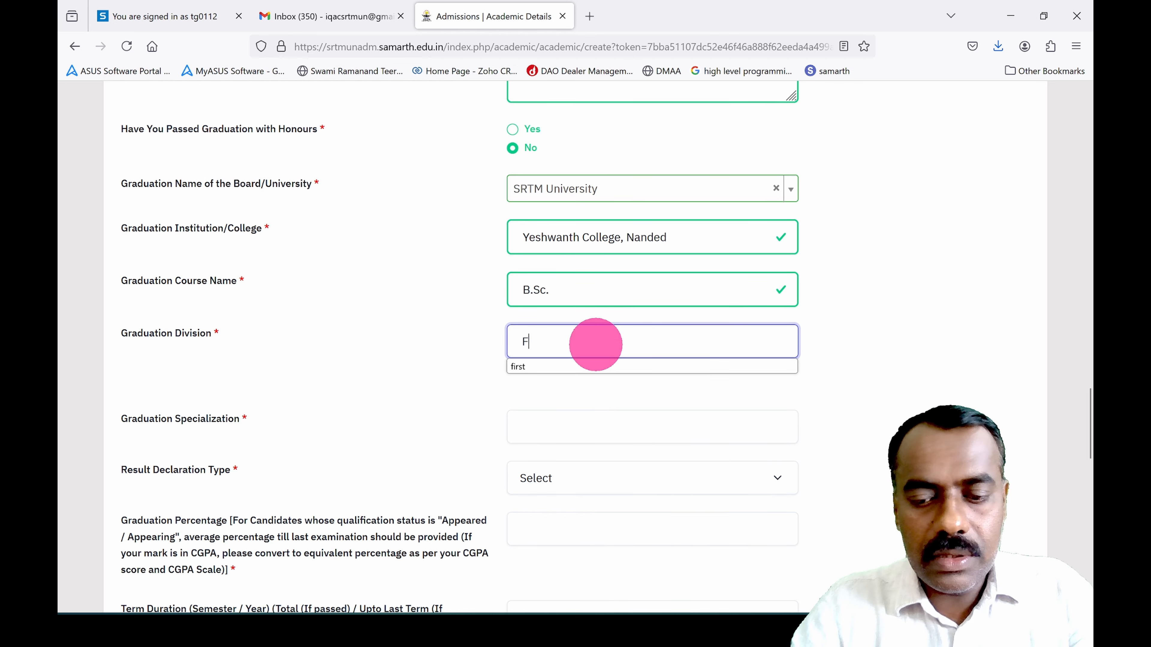
{"action": "type", "text": "irst"}
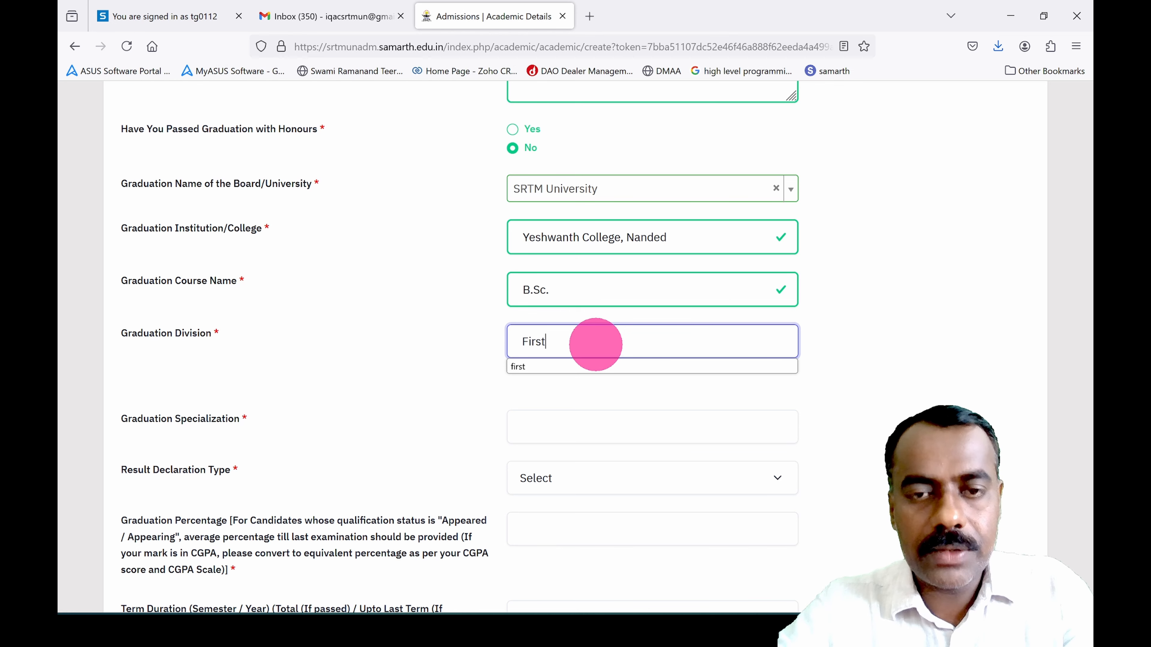
{"action": "left_click", "coordinate": [915, 397]}
{"action": "scroll", "coordinate": [501, 296], "scroll_direction": "down", "scroll_amount": 2}
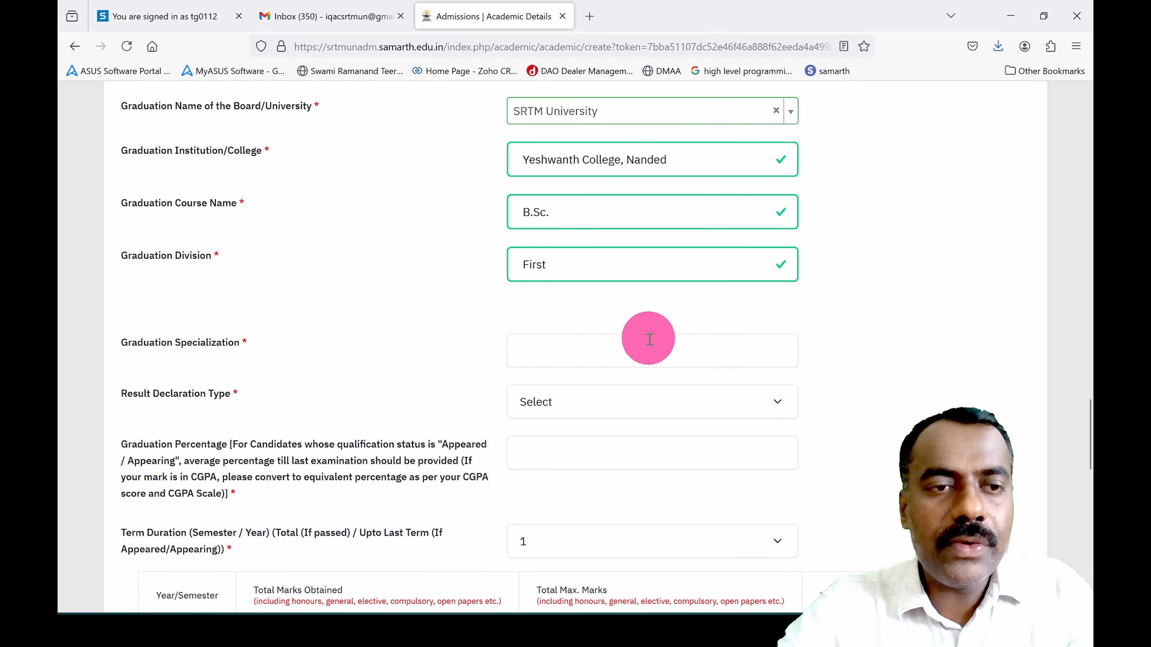
{"action": "left_click", "coordinate": [587, 355]}
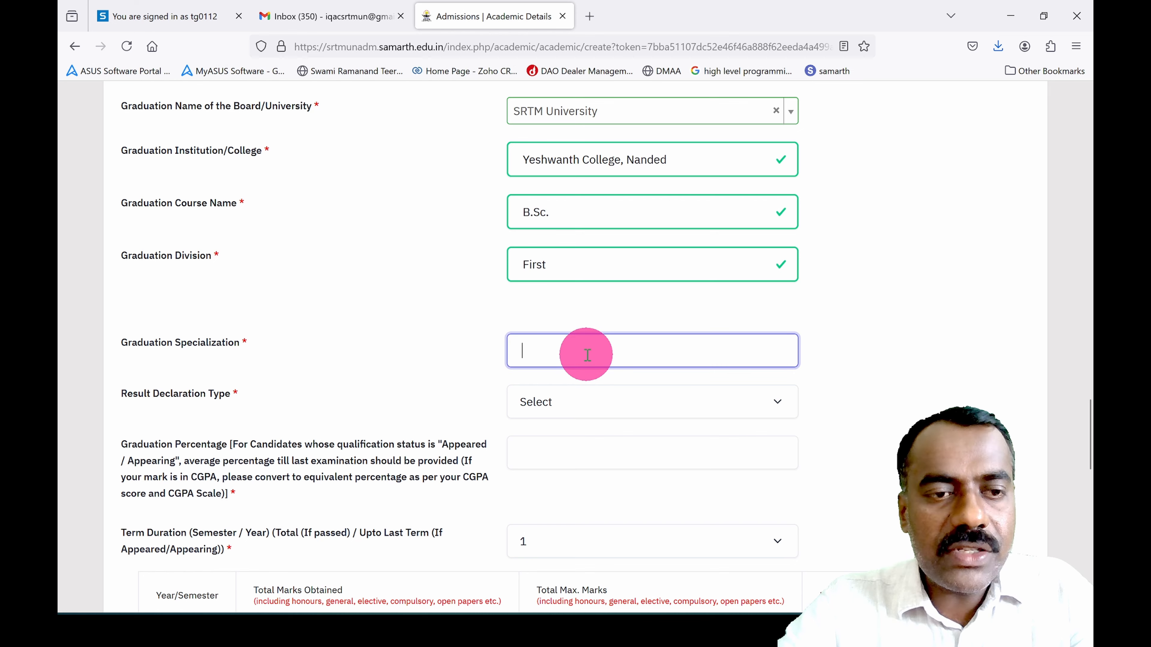
{"action": "left_click", "coordinate": [587, 355]}
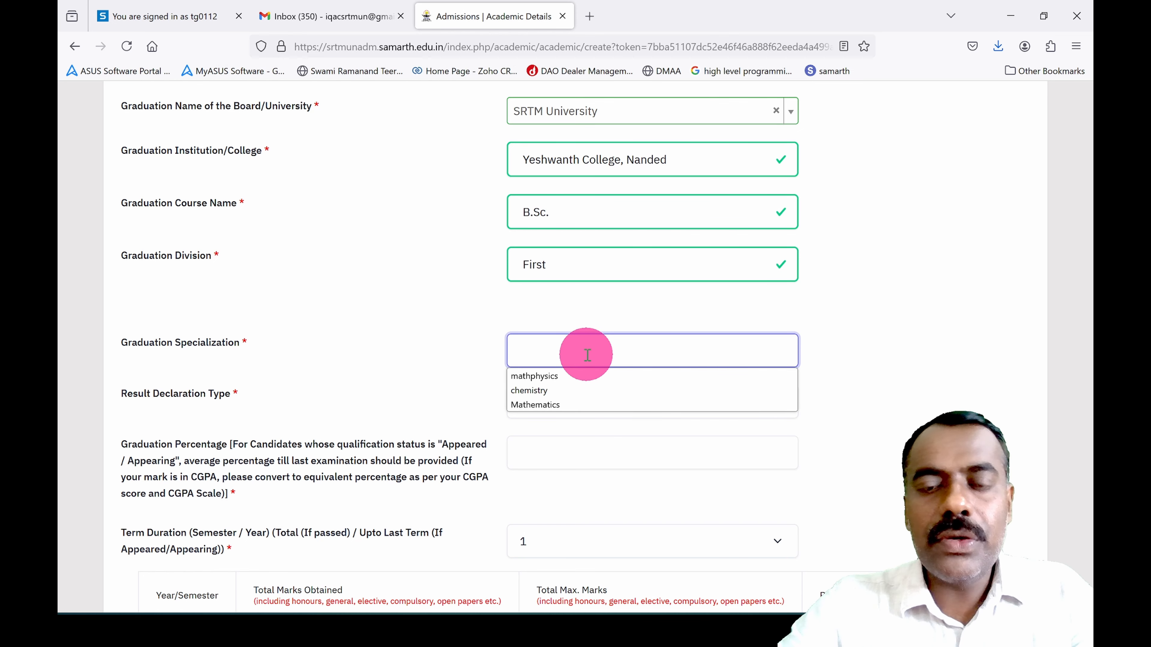
{"action": "left_click", "coordinate": [547, 404]}
{"action": "left_click", "coordinate": [919, 386]}
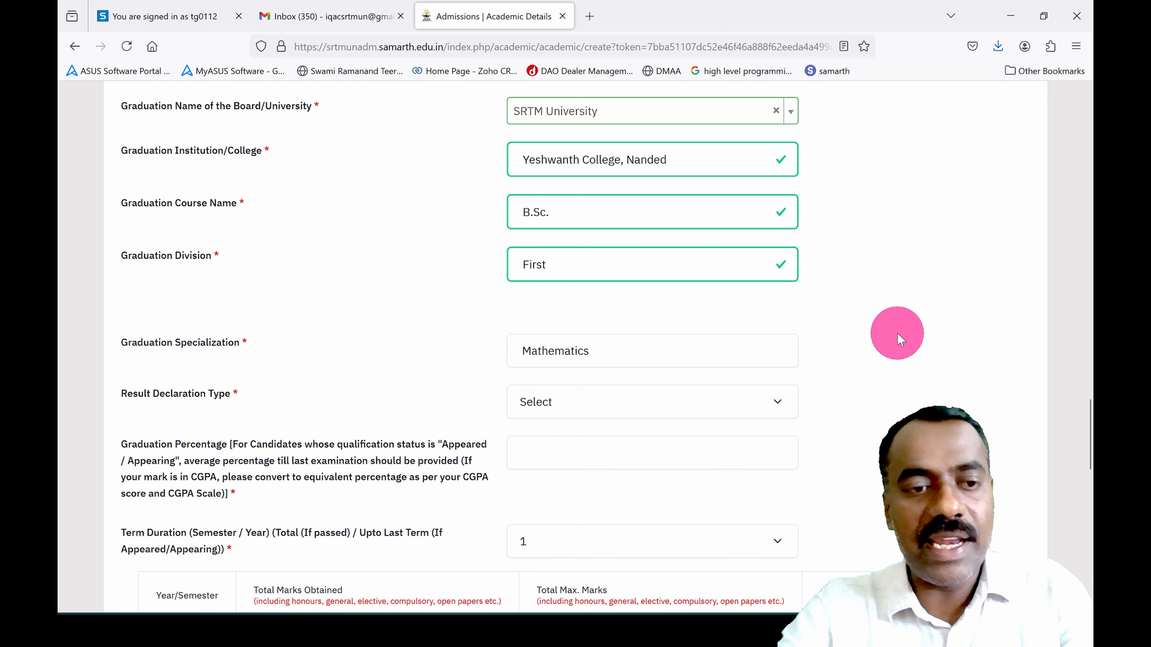
{"action": "scroll", "coordinate": [897, 334], "scroll_direction": "down", "scroll_amount": 2}
{"action": "left_click", "coordinate": [599, 328]}
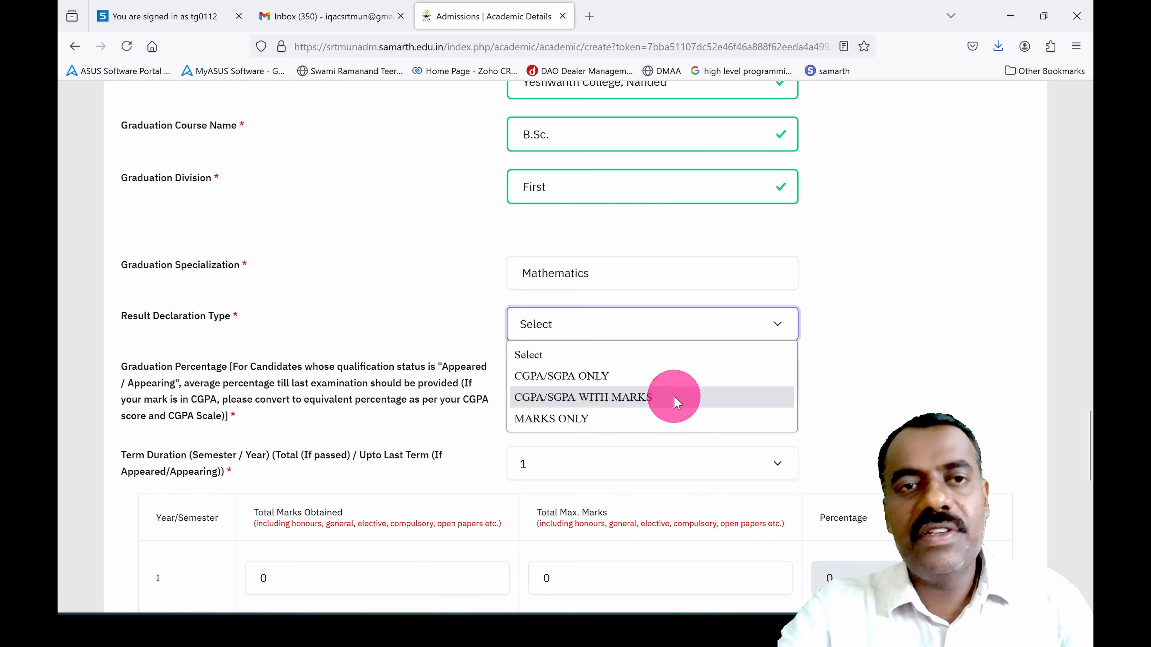
Step: Choose CGPA/SGPA WITH MARKS as result declaration type and enter a graduation percentage of 87.00
{"action": "left_click", "coordinate": [637, 404]}
{"action": "scroll", "coordinate": [761, 346], "scroll_direction": "down", "scroll_amount": 2}
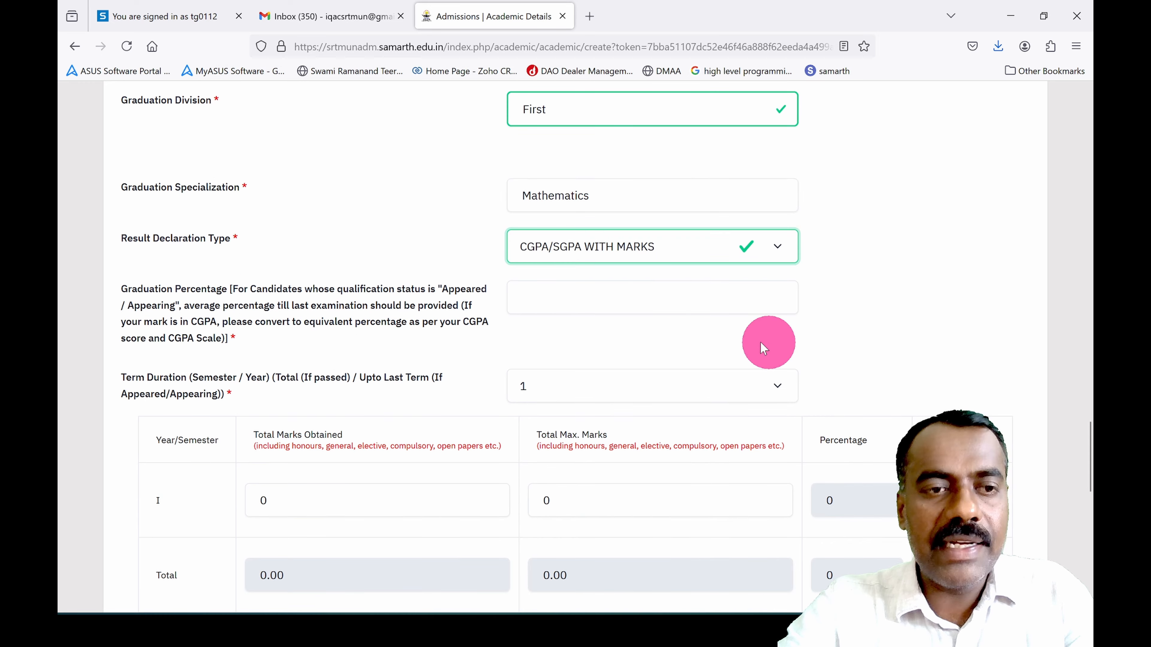
{"action": "left_click", "coordinate": [643, 298]}
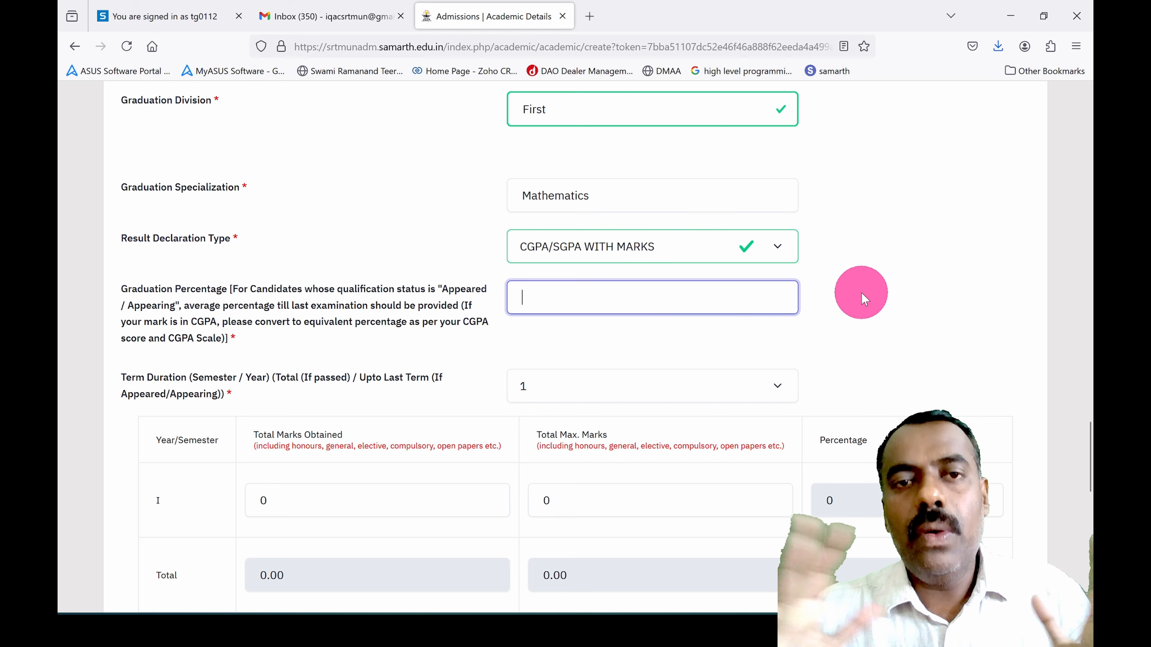
{"action": "type", "text": "8"}
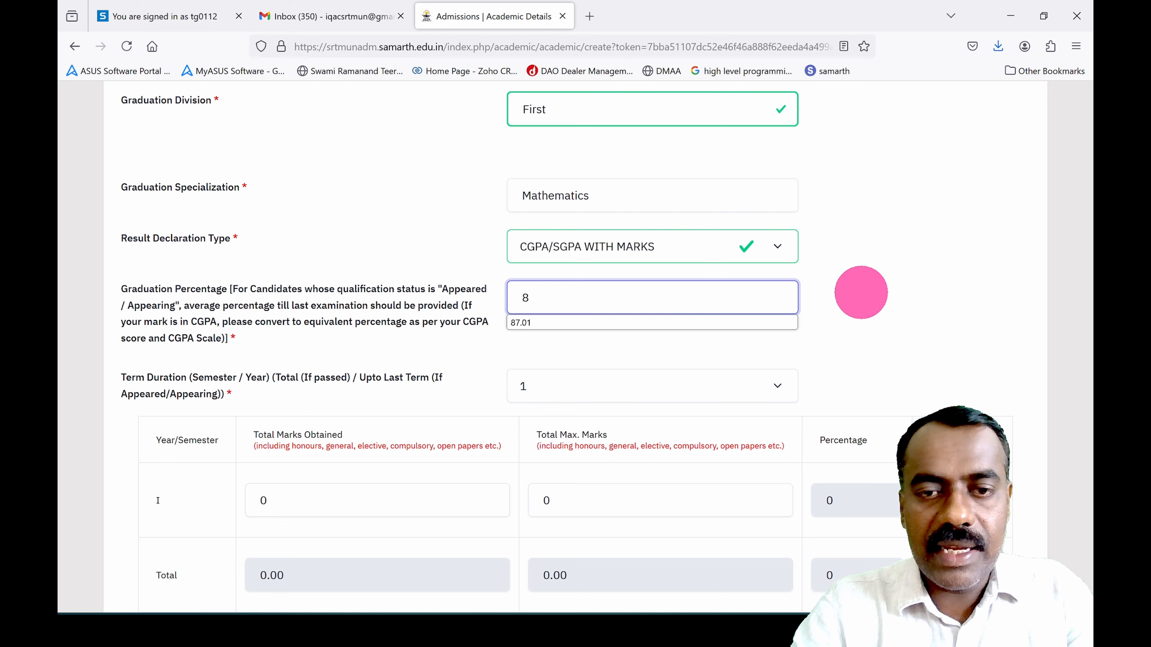
{"action": "type", "text": "7"}
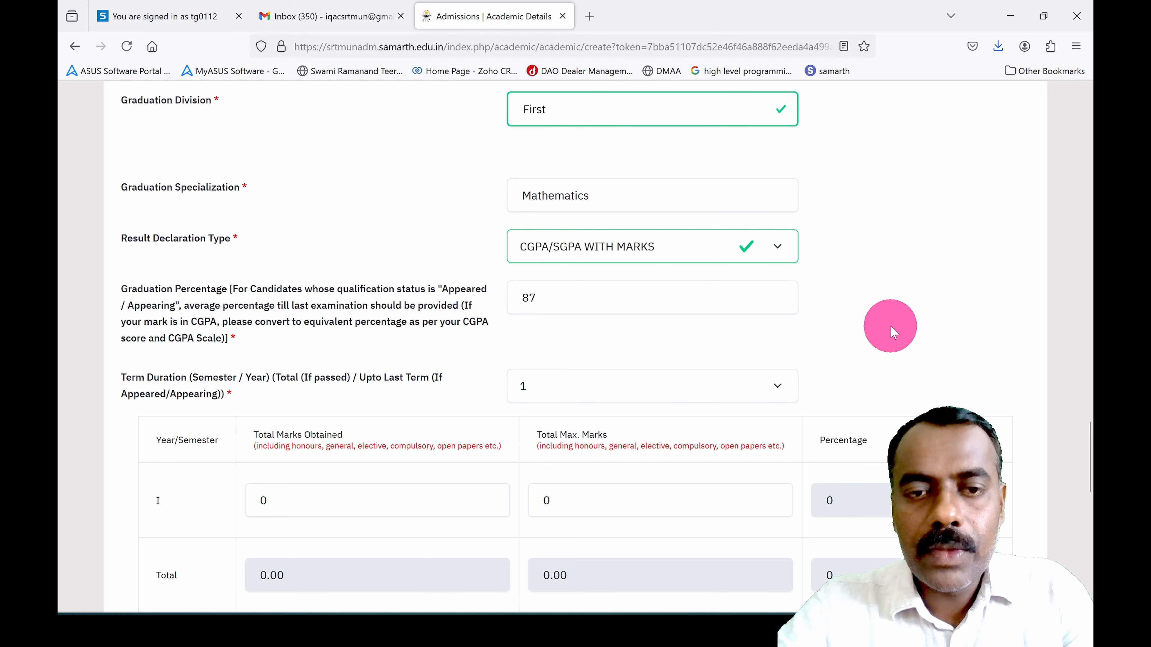
{"action": "scroll", "coordinate": [886, 317], "scroll_direction": "down", "scroll_amount": 2}
{"action": "type", "text": "."}
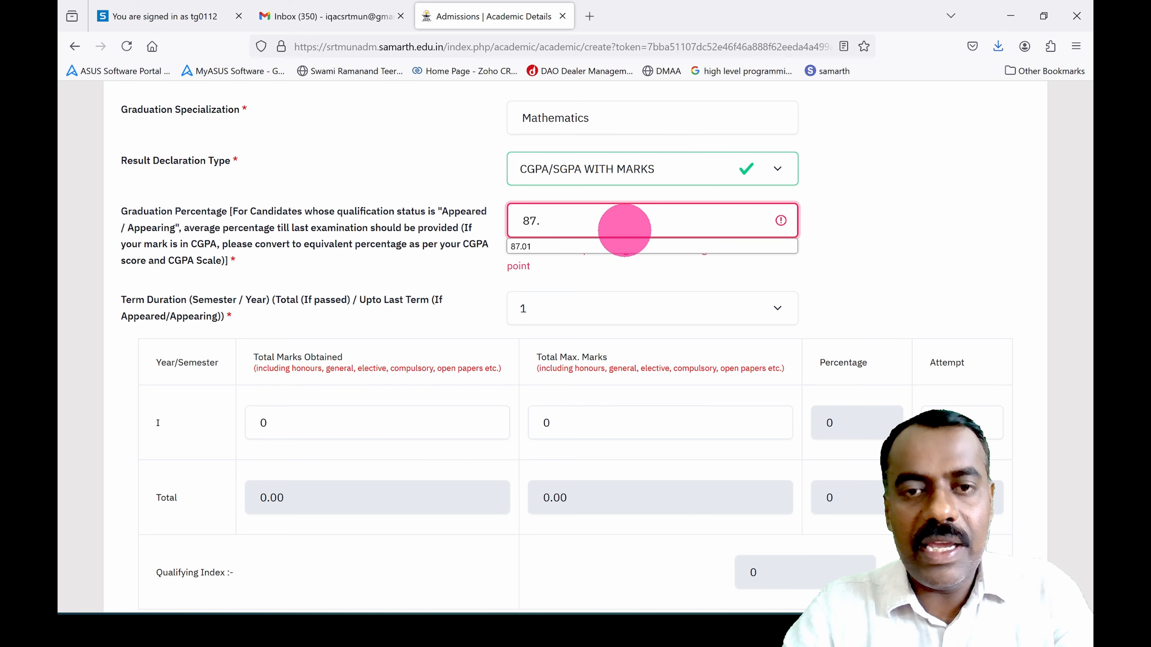
{"action": "type", "text": "00"}
{"action": "left_click", "coordinate": [918, 247]}
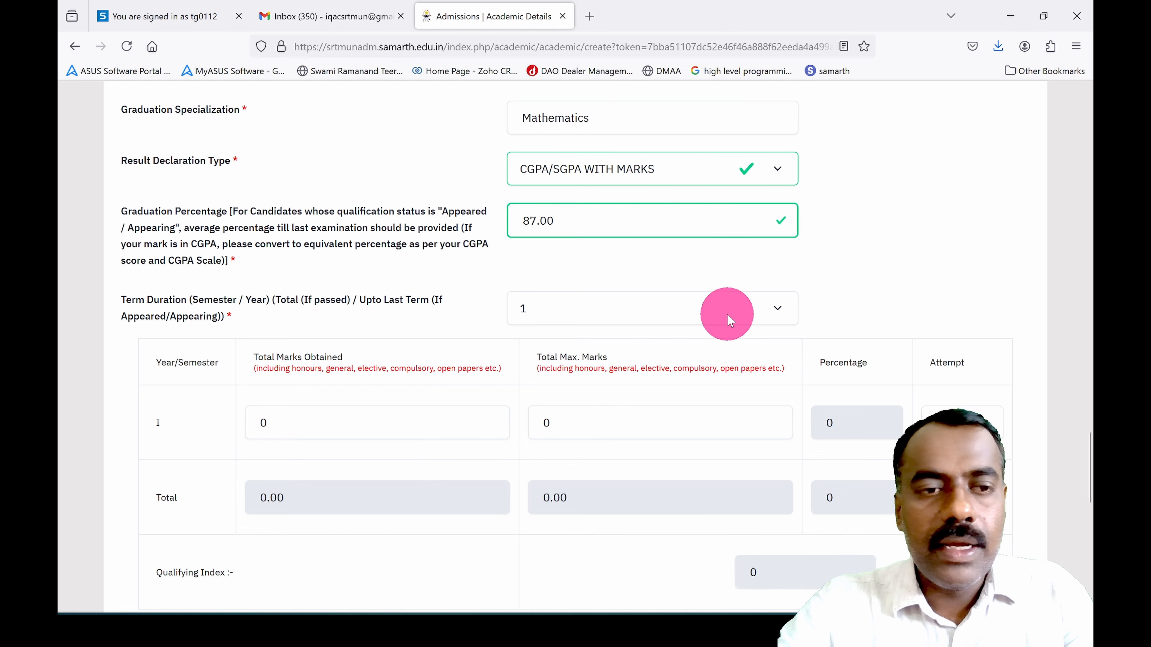
{"action": "scroll", "coordinate": [728, 320], "scroll_direction": "down", "scroll_amount": 2}
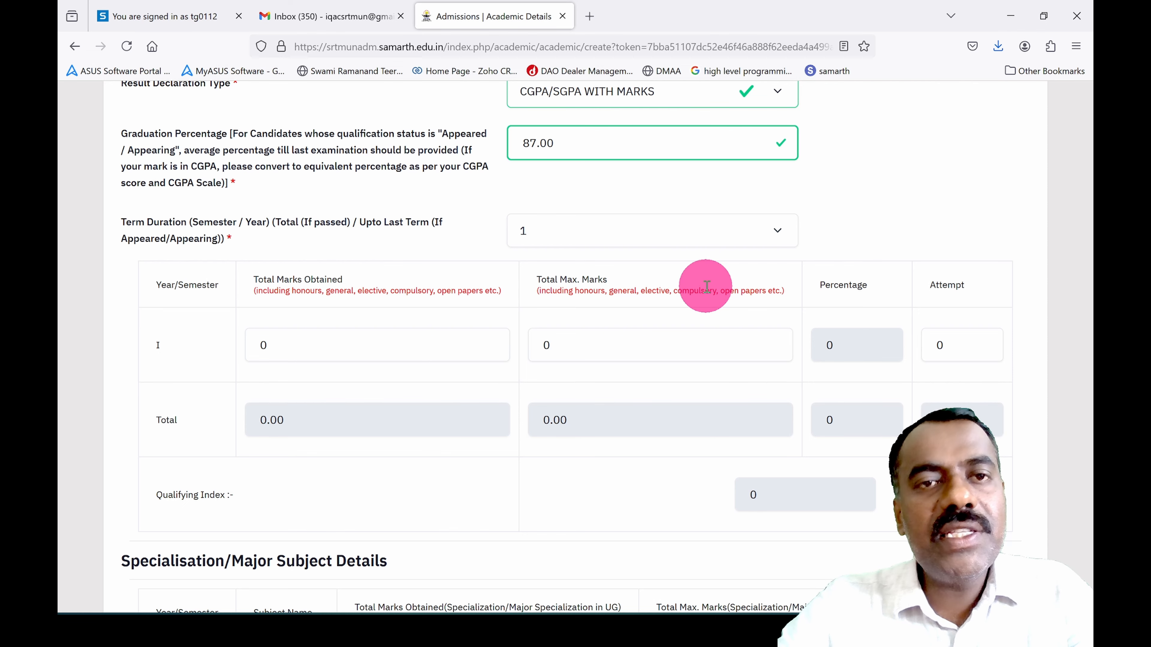
Step: Set Term Duration to 6 and look over the resulting six-row semester marks table
{"action": "left_click", "coordinate": [663, 232]}
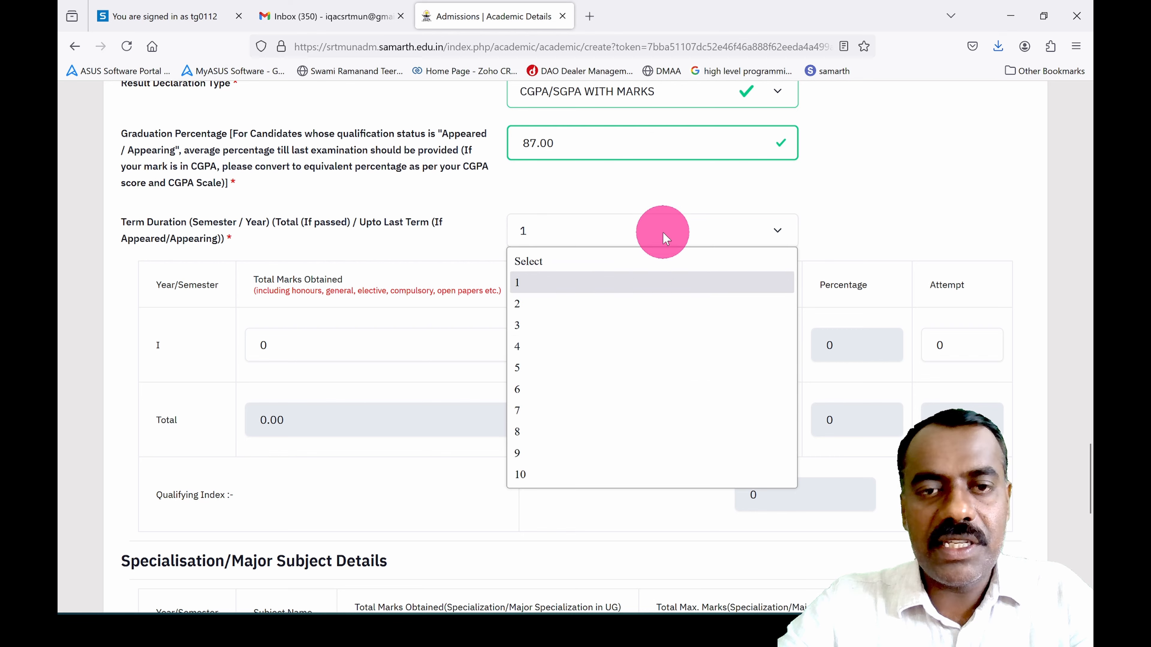
{"action": "left_click", "coordinate": [589, 386]}
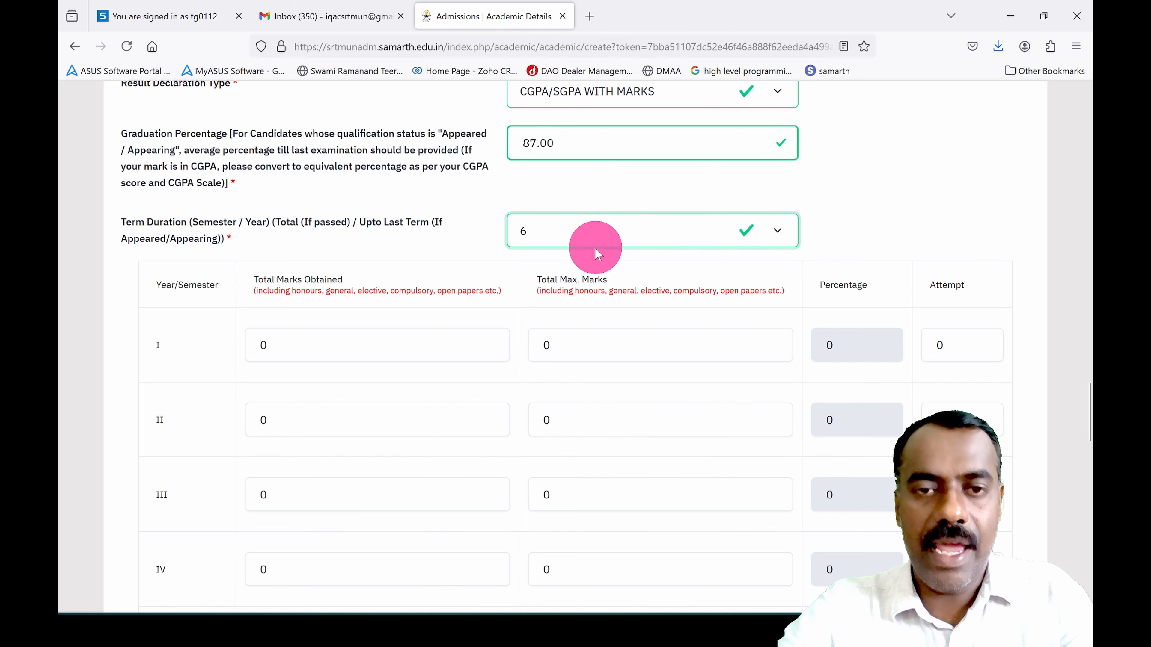
{"action": "scroll", "coordinate": [334, 358], "scroll_direction": "down", "scroll_amount": 2}
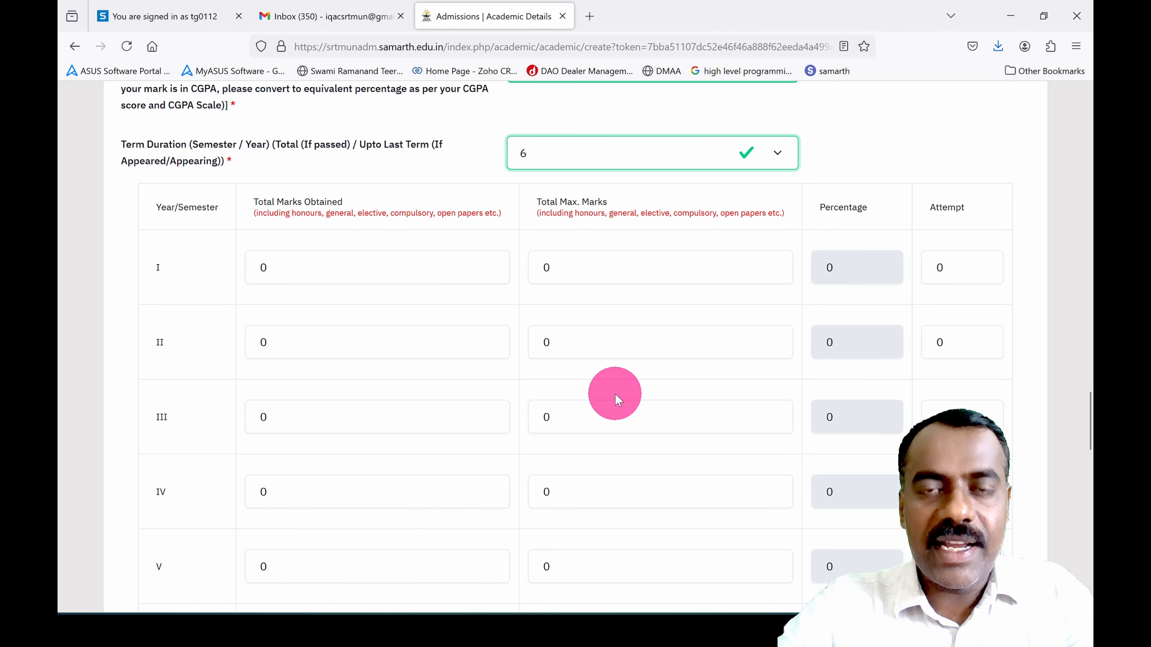
{"action": "scroll", "coordinate": [631, 368], "scroll_direction": "down", "scroll_amount": 5}
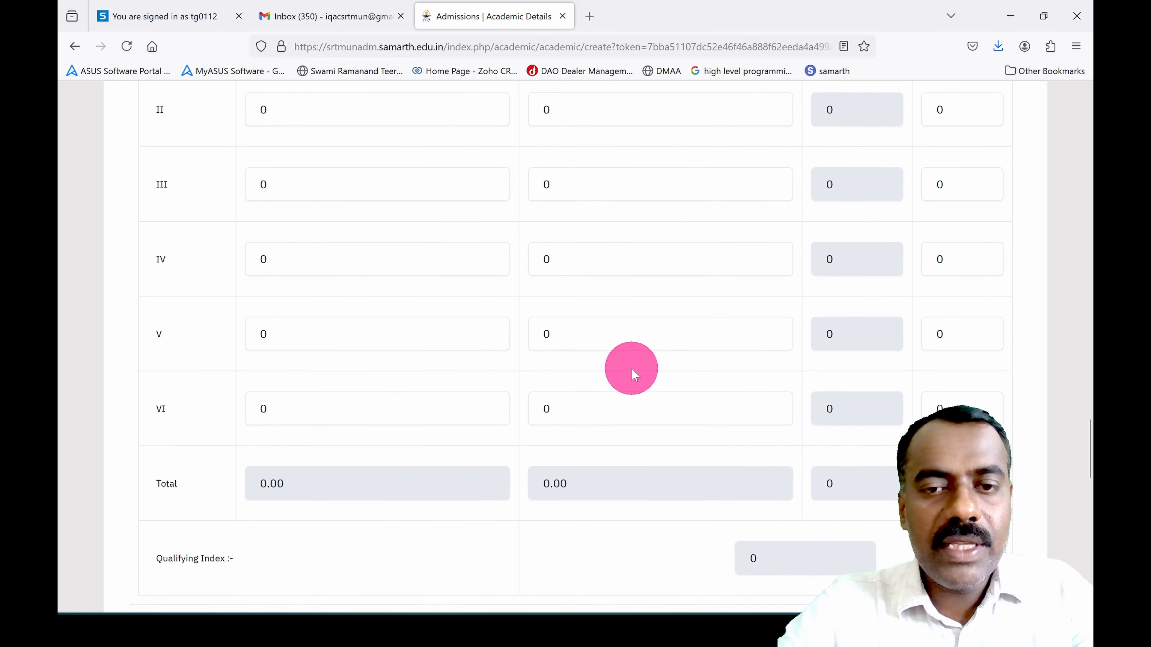
{"action": "scroll", "coordinate": [353, 329], "scroll_direction": "down", "scroll_amount": 4}
{"action": "scroll", "coordinate": [452, 424], "scroll_direction": "up", "scroll_amount": 9}
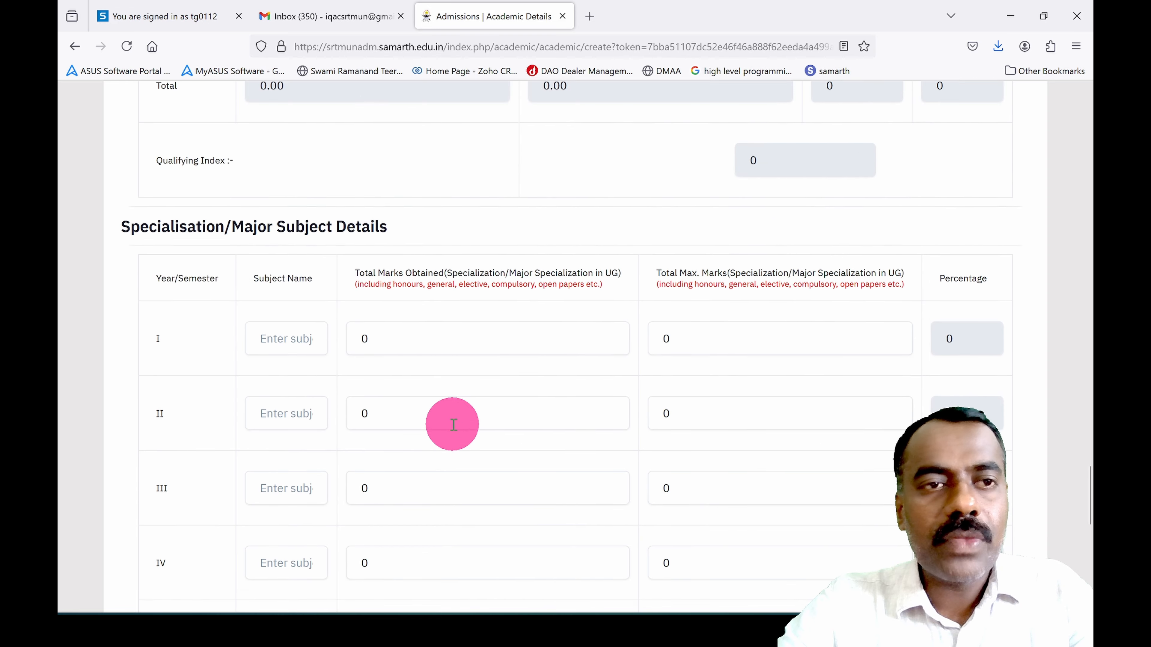
{"action": "scroll", "coordinate": [452, 424], "scroll_direction": "up", "scroll_amount": 3}
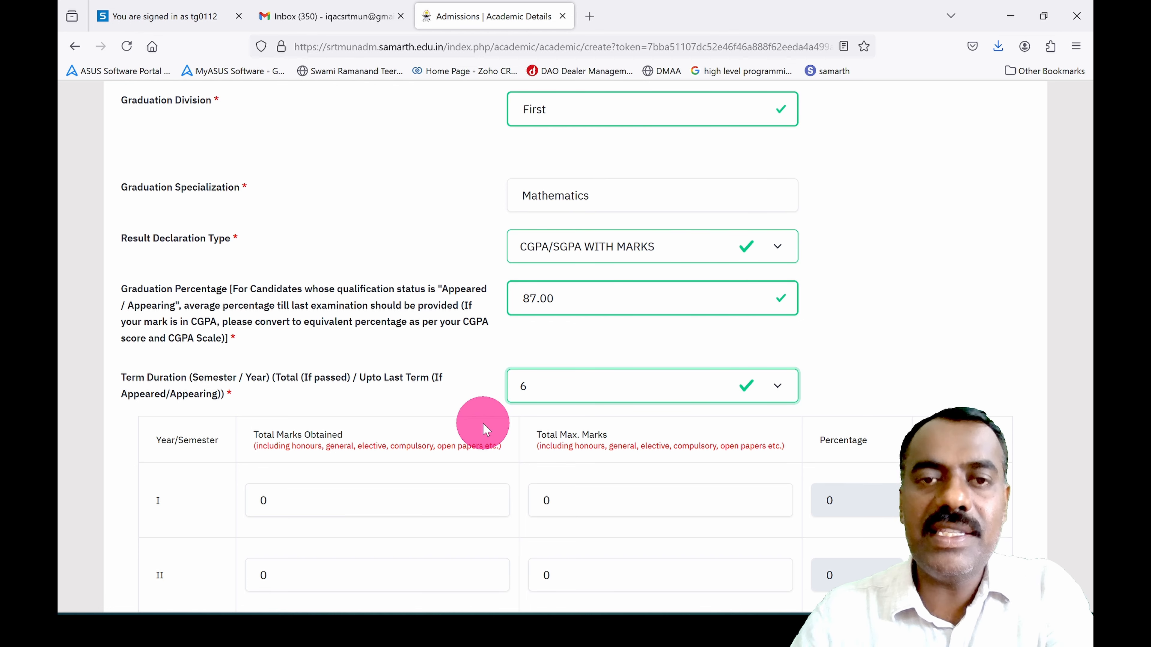
Step: Review the Specialisation/Major Subject Details section and its row I subject name field
{"action": "scroll", "coordinate": [485, 428], "scroll_direction": "down", "scroll_amount": 9}
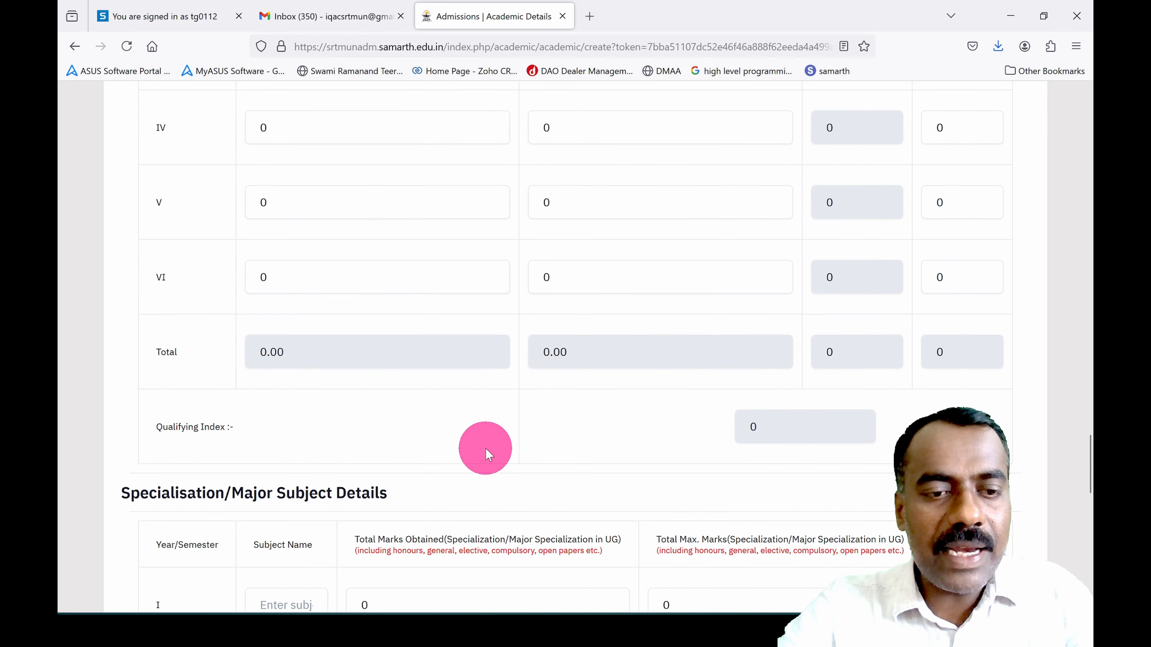
{"action": "left_click_drag", "start_coordinate": [144, 413], "coordinate": [403, 399]}
{"action": "left_click", "coordinate": [416, 392]}
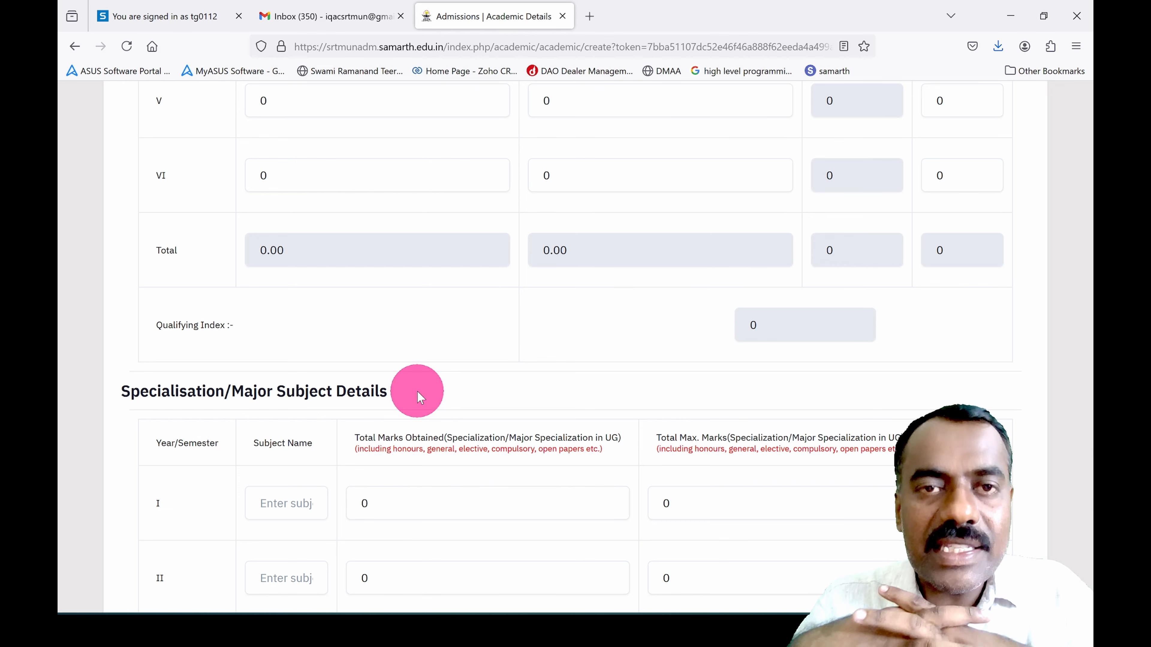
{"action": "scroll", "coordinate": [416, 390], "scroll_direction": "down", "scroll_amount": 3}
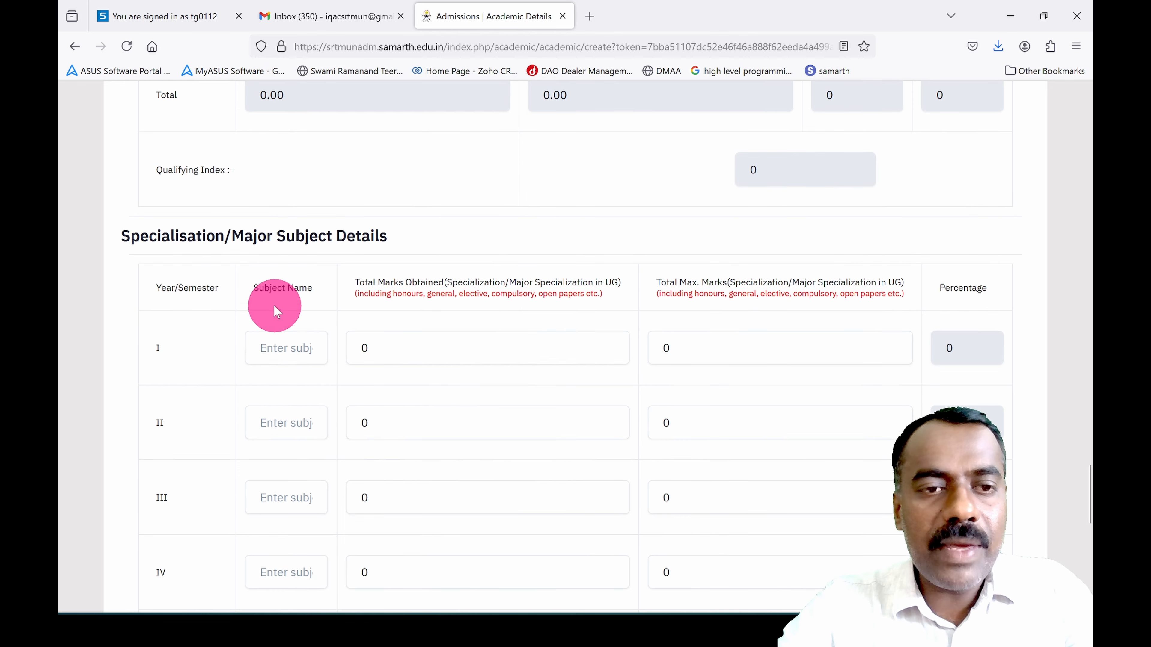
{"action": "left_click", "coordinate": [275, 349]}
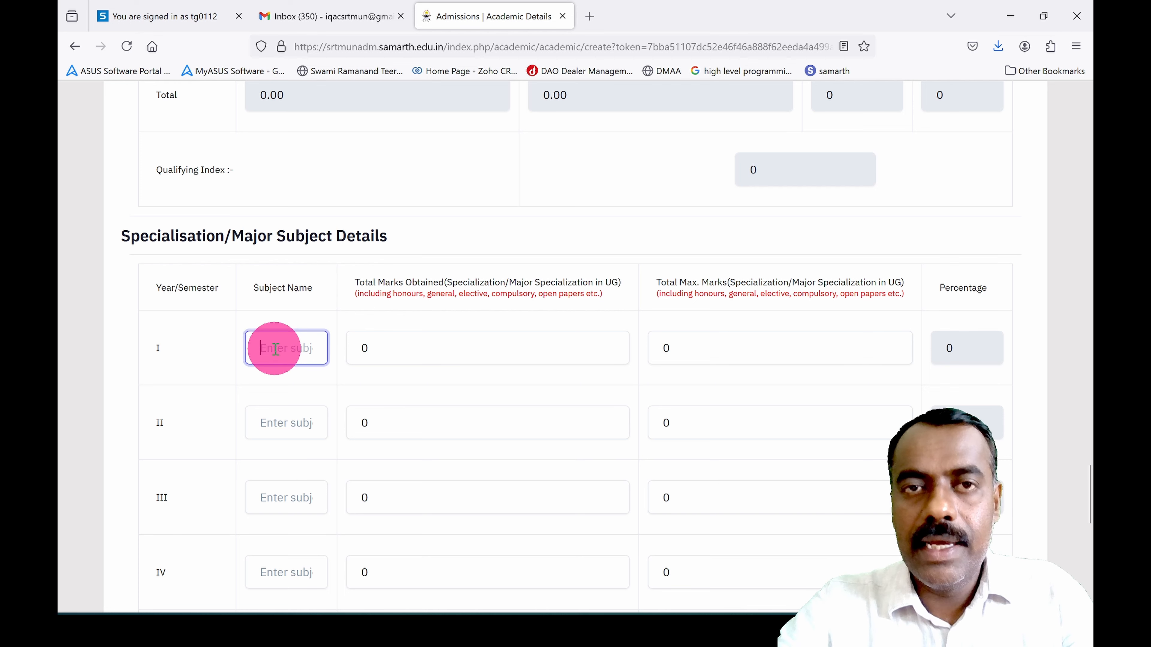
{"action": "left_click", "coordinate": [275, 349]}
{"action": "left_click_drag", "start_coordinate": [124, 238], "coordinate": [215, 236]}
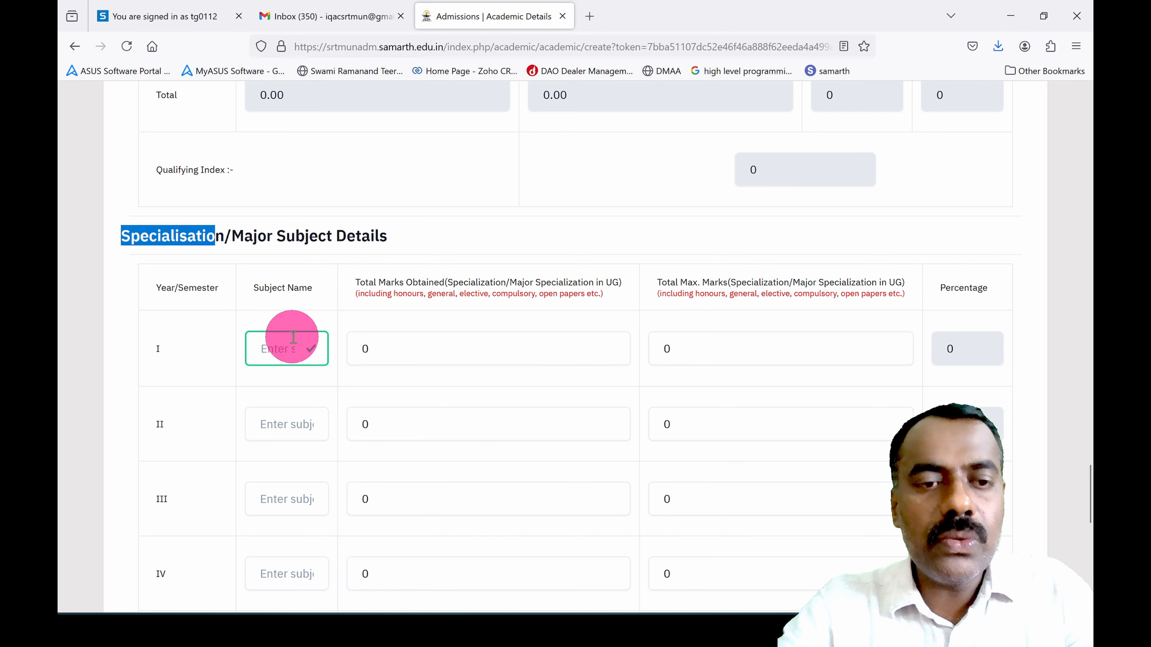
Step: Review the Total Marks Obtained and Total Max. Marks columns, then select semester II marks obtained
{"action": "scroll", "coordinate": [295, 484], "scroll_direction": "up", "scroll_amount": 10}
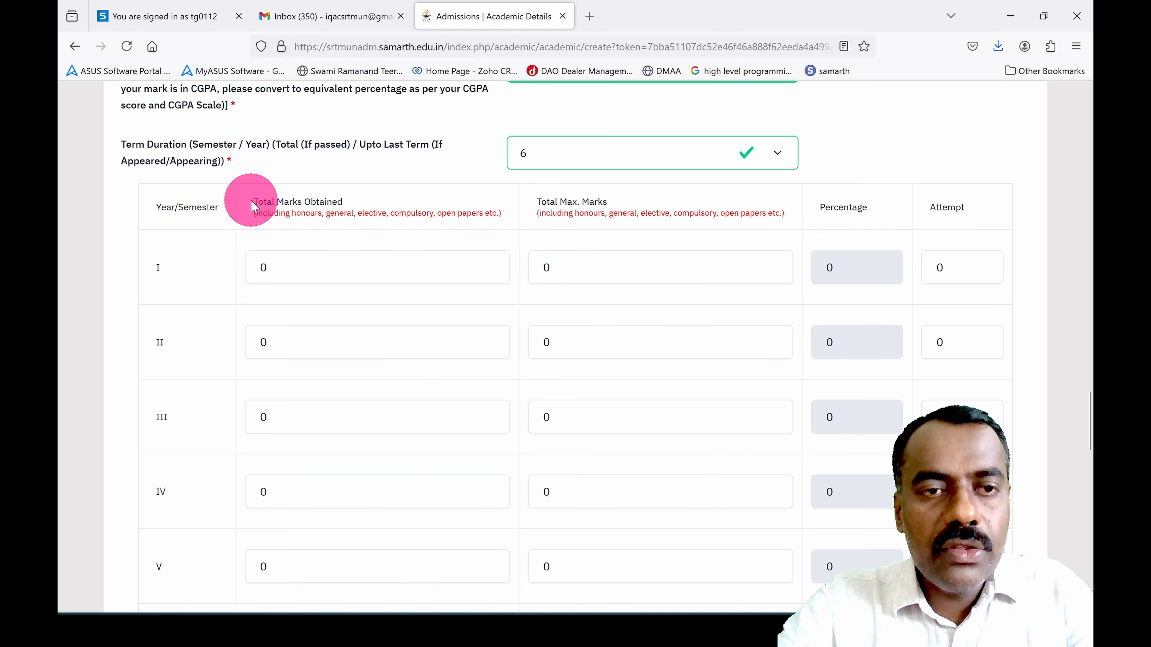
{"action": "left_click_drag", "start_coordinate": [251, 200], "coordinate": [349, 204]}
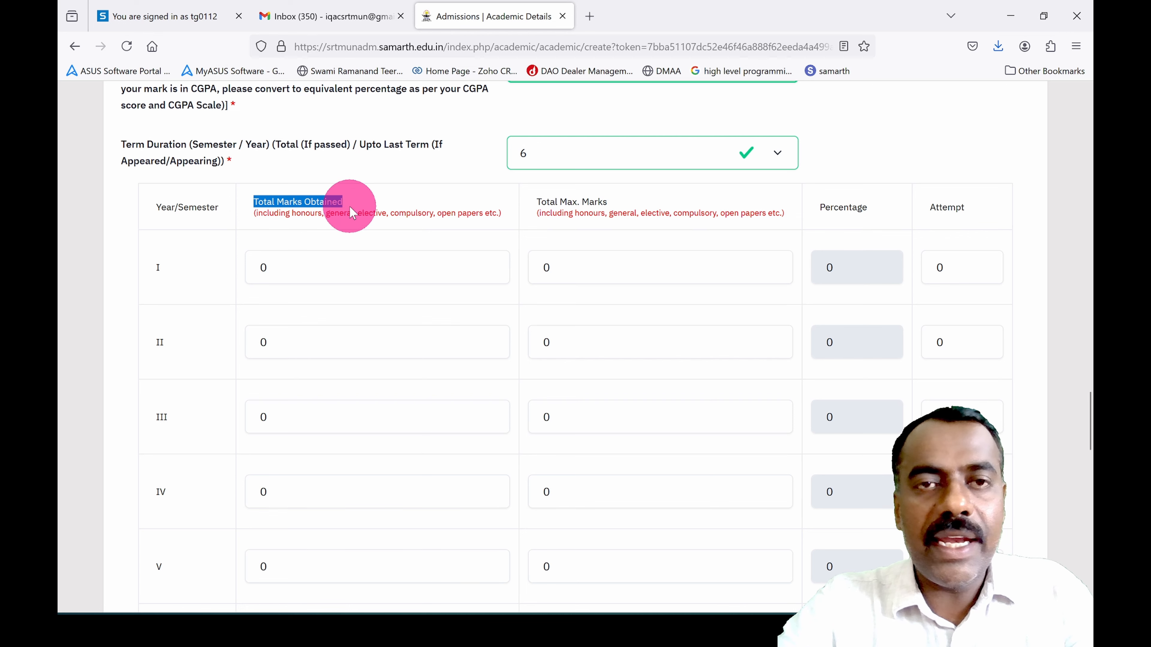
{"action": "left_click_drag", "start_coordinate": [535, 199], "coordinate": [616, 201]}
{"action": "left_click", "coordinate": [623, 205]}
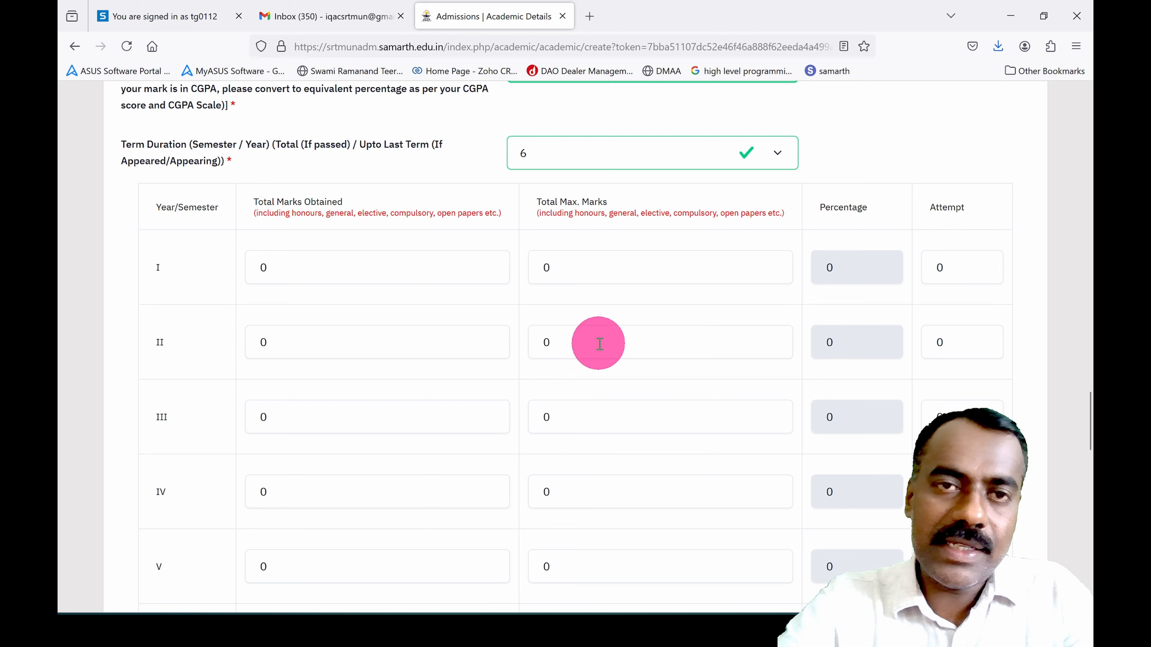
{"action": "left_click", "coordinate": [257, 342]}
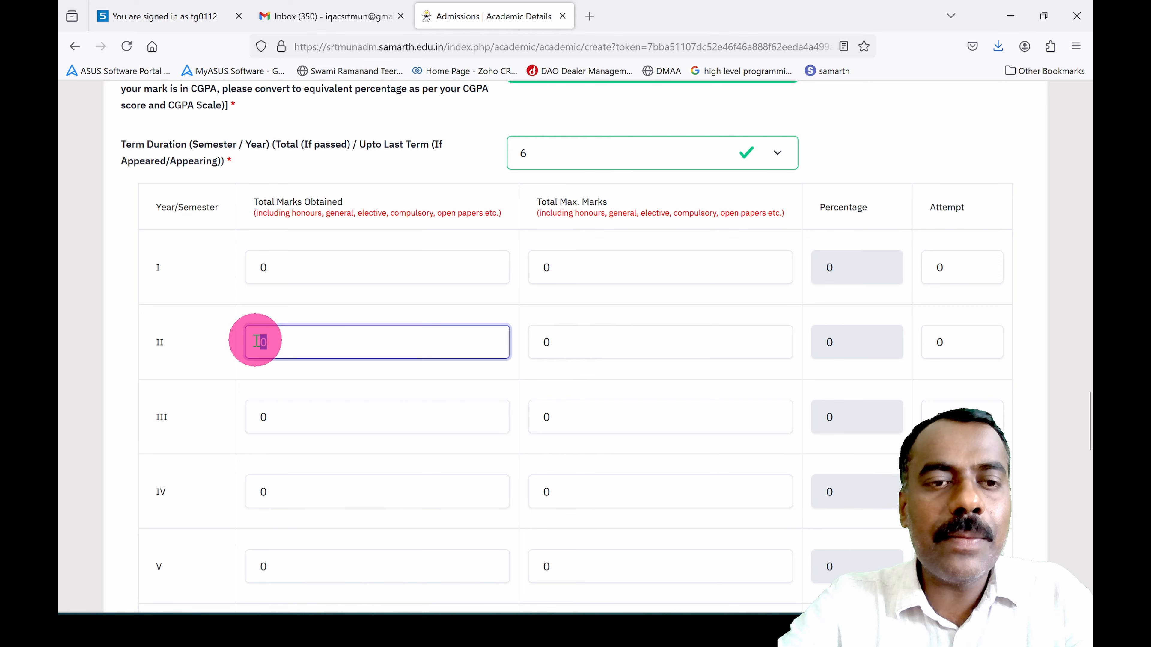
{"action": "scroll", "coordinate": [383, 390], "scroll_direction": "down", "scroll_amount": 1}
{"action": "scroll", "coordinate": [385, 392], "scroll_direction": "down", "scroll_amount": 4}
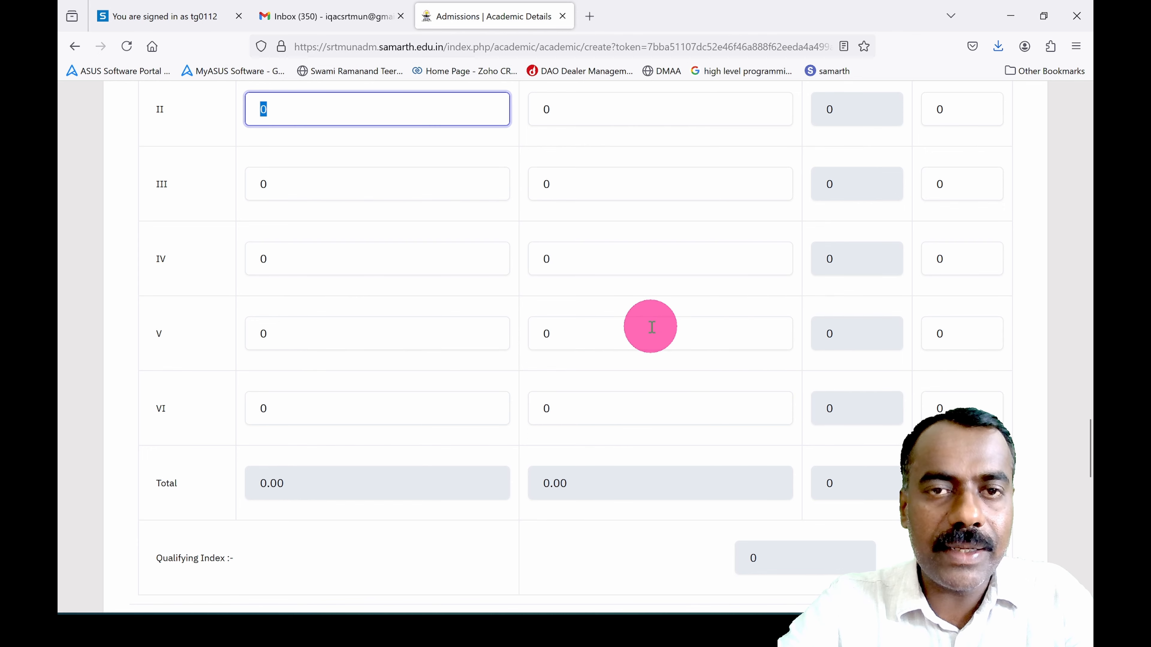
{"action": "scroll", "coordinate": [650, 327], "scroll_direction": "down", "scroll_amount": 2}
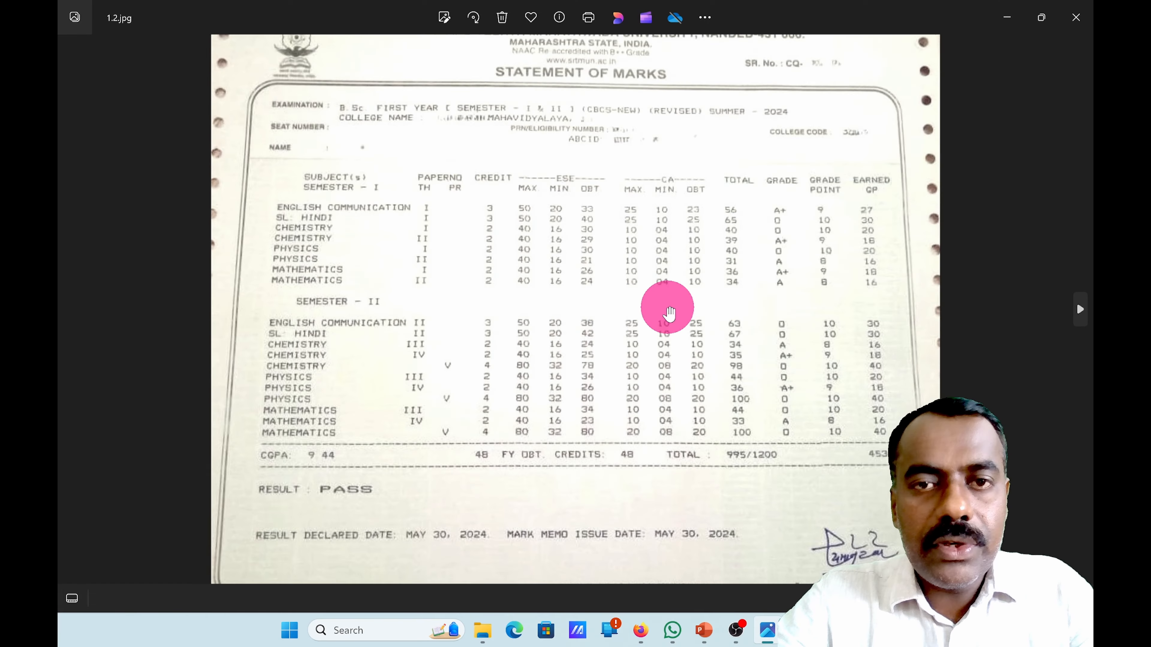
Step: Annotate the marksheet's end-semester, continuous assessment and Semester I TOTAL columns
{"action": "left_click_drag", "start_coordinate": [580, 247], "coordinate": [580, 319]}
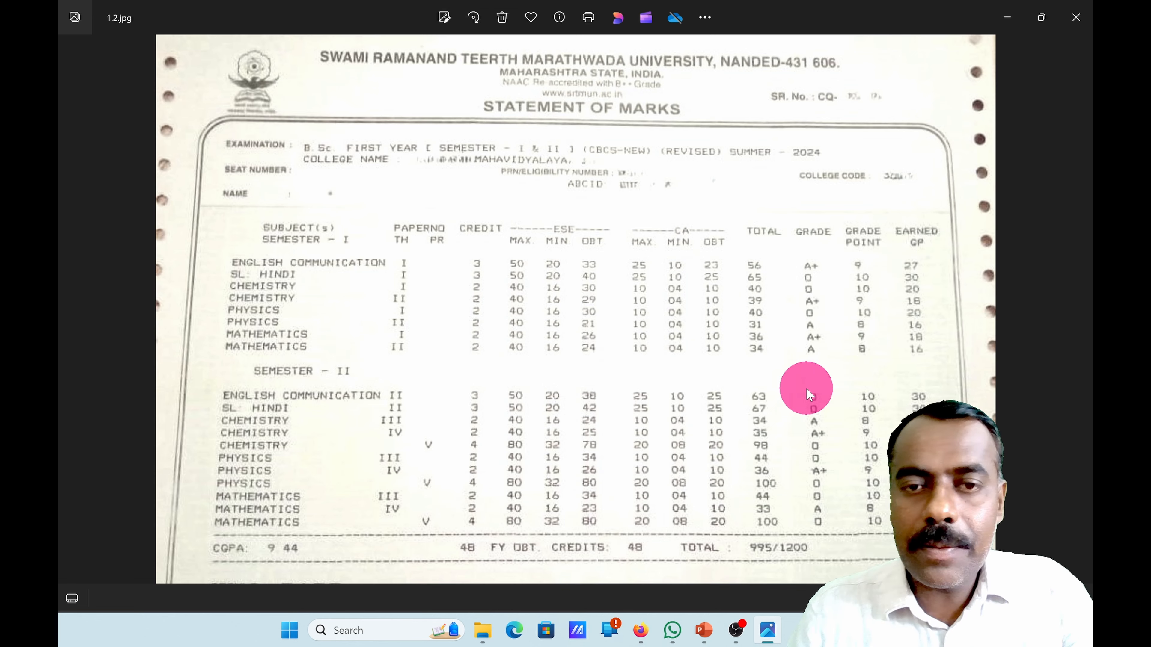
{"action": "mouse_move", "coordinate": [545, 226]}
{"action": "left_mouse_down"}
{"action": "mouse_move", "coordinate": [570, 214]}
{"action": "mouse_move", "coordinate": [588, 244]}
{"action": "mouse_move", "coordinate": [587, 217]}
{"action": "left_mouse_up"}
{"action": "mouse_move", "coordinate": [697, 218]}
{"action": "left_mouse_down"}
{"action": "mouse_move", "coordinate": [663, 231]}
{"action": "mouse_move", "coordinate": [705, 226]}
{"action": "left_mouse_up"}
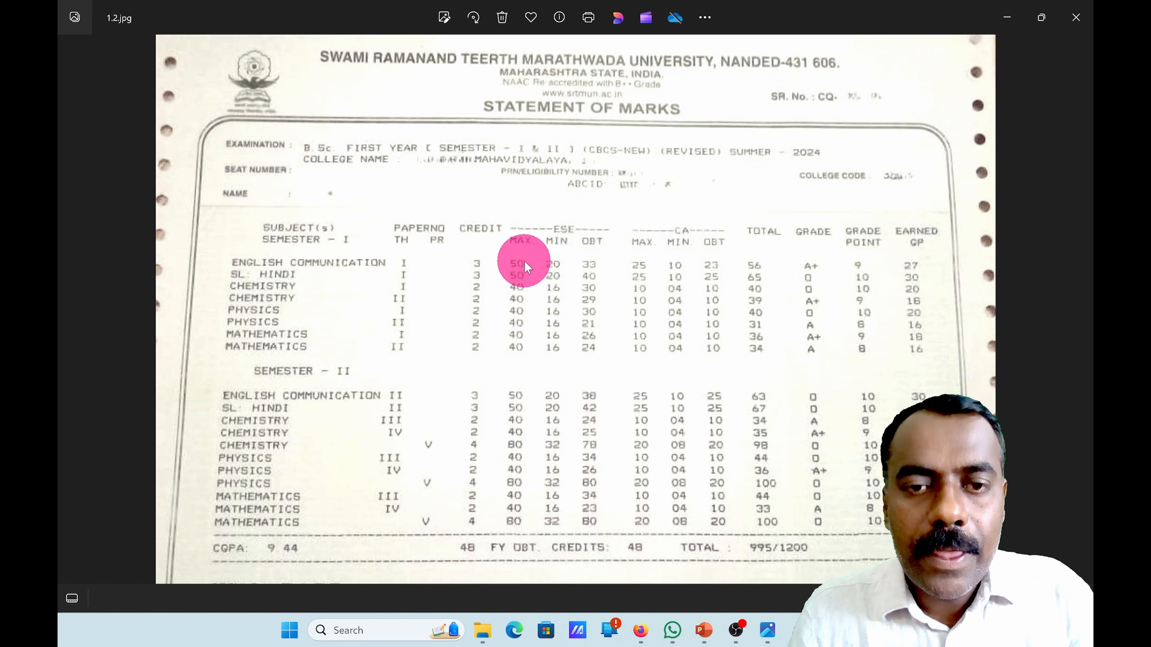
{"action": "mouse_move", "coordinate": [530, 257]}
{"action": "left_mouse_down"}
{"action": "mouse_move", "coordinate": [509, 258]}
{"action": "mouse_move", "coordinate": [503, 350]}
{"action": "mouse_move", "coordinate": [536, 293]}
{"action": "mouse_move", "coordinate": [542, 365]}
{"action": "left_mouse_up"}
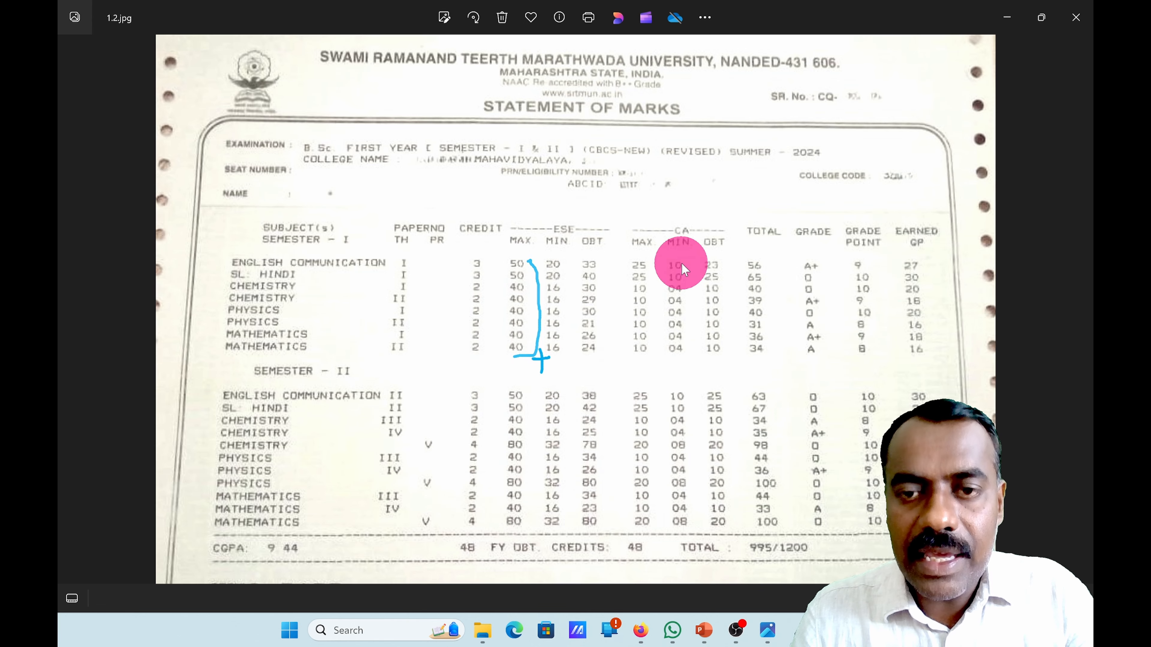
{"action": "mouse_move", "coordinate": [664, 254]}
{"action": "left_mouse_down"}
{"action": "mouse_move", "coordinate": [626, 268]}
{"action": "mouse_move", "coordinate": [655, 347]}
{"action": "mouse_move", "coordinate": [660, 267]}
{"action": "left_mouse_up"}
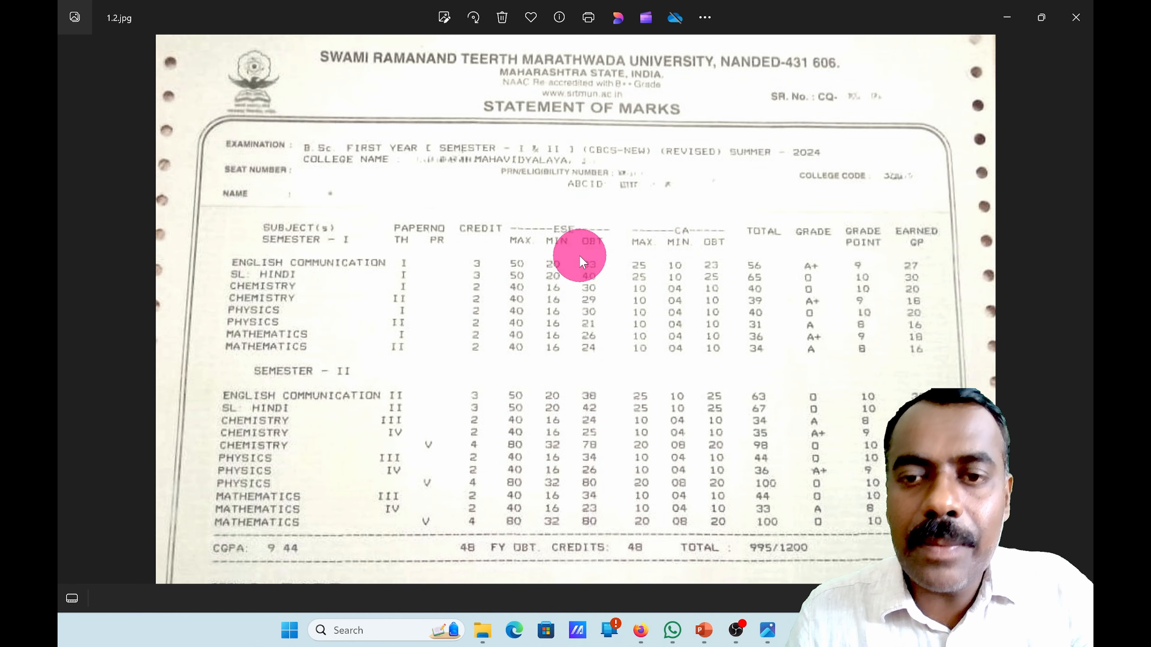
{"action": "mouse_move", "coordinate": [740, 255]}
{"action": "left_mouse_down"}
{"action": "mouse_move", "coordinate": [732, 339]}
{"action": "mouse_move", "coordinate": [773, 353]}
{"action": "mouse_move", "coordinate": [787, 277]}
{"action": "left_mouse_up"}
{"action": "left_click_drag", "start_coordinate": [716, 365], "coordinate": [706, 373]}
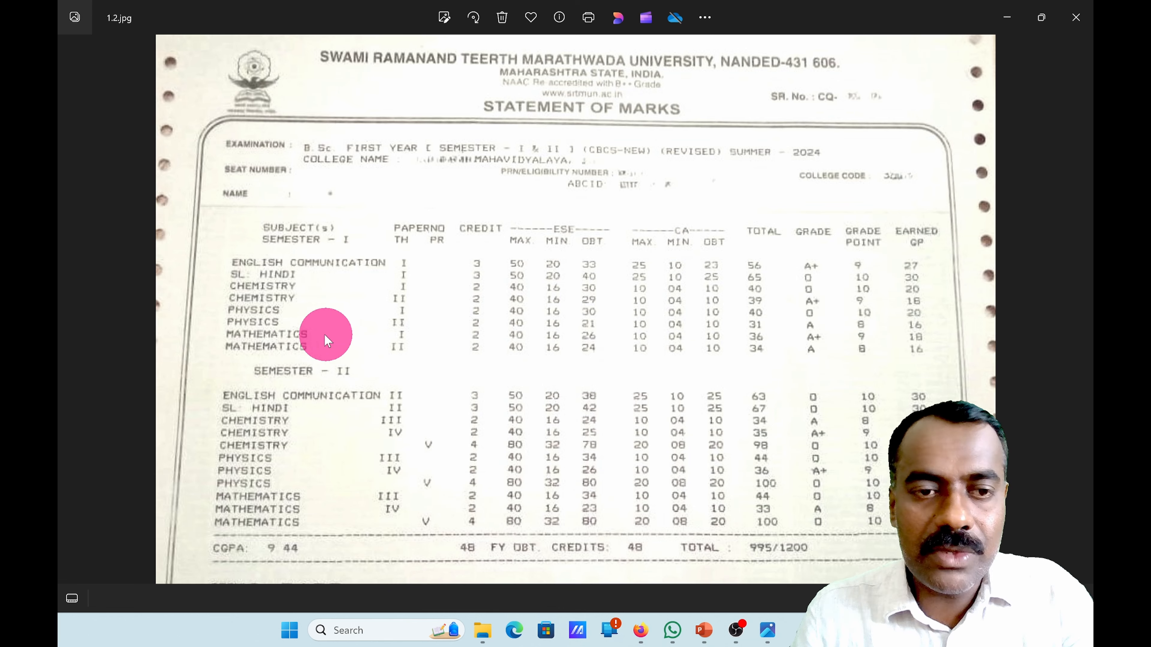
Step: Mark the MATHEMATICS and CHEMISTRY rows and their totals, then return to the admissions form
{"action": "mouse_move", "coordinate": [326, 333]}
{"action": "left_mouse_down"}
{"action": "mouse_move", "coordinate": [362, 302]}
{"action": "mouse_move", "coordinate": [359, 330]}
{"action": "left_mouse_up"}
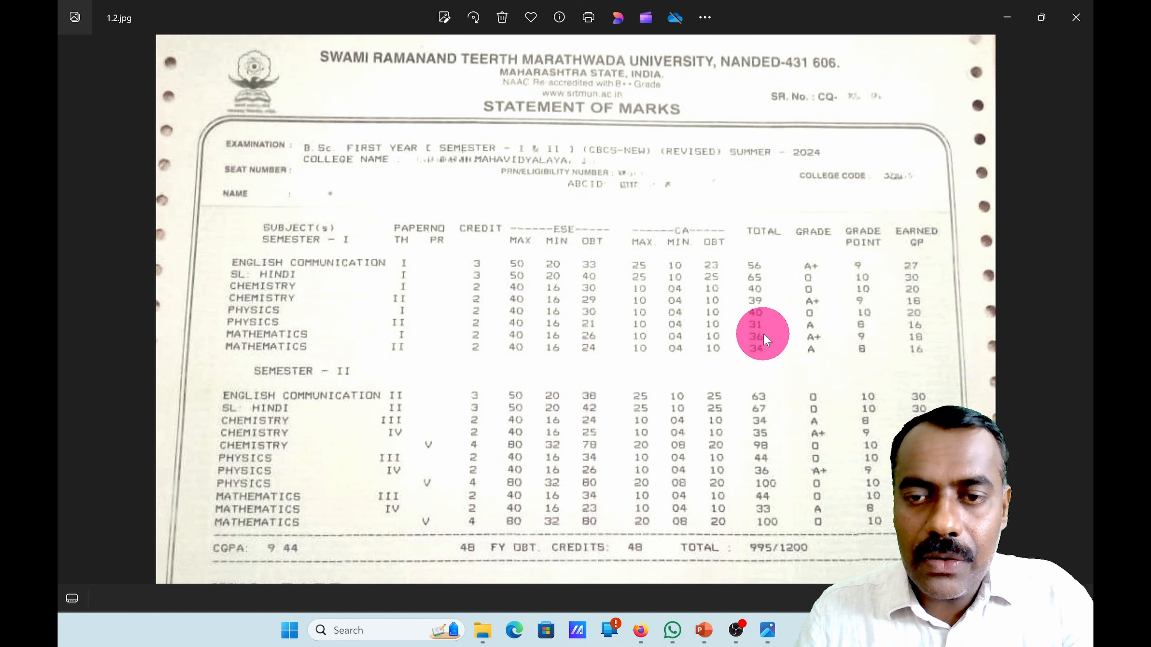
{"action": "mouse_move", "coordinate": [754, 338]}
{"action": "left_mouse_down"}
{"action": "mouse_move", "coordinate": [743, 355]}
{"action": "mouse_move", "coordinate": [775, 331]}
{"action": "left_mouse_up"}
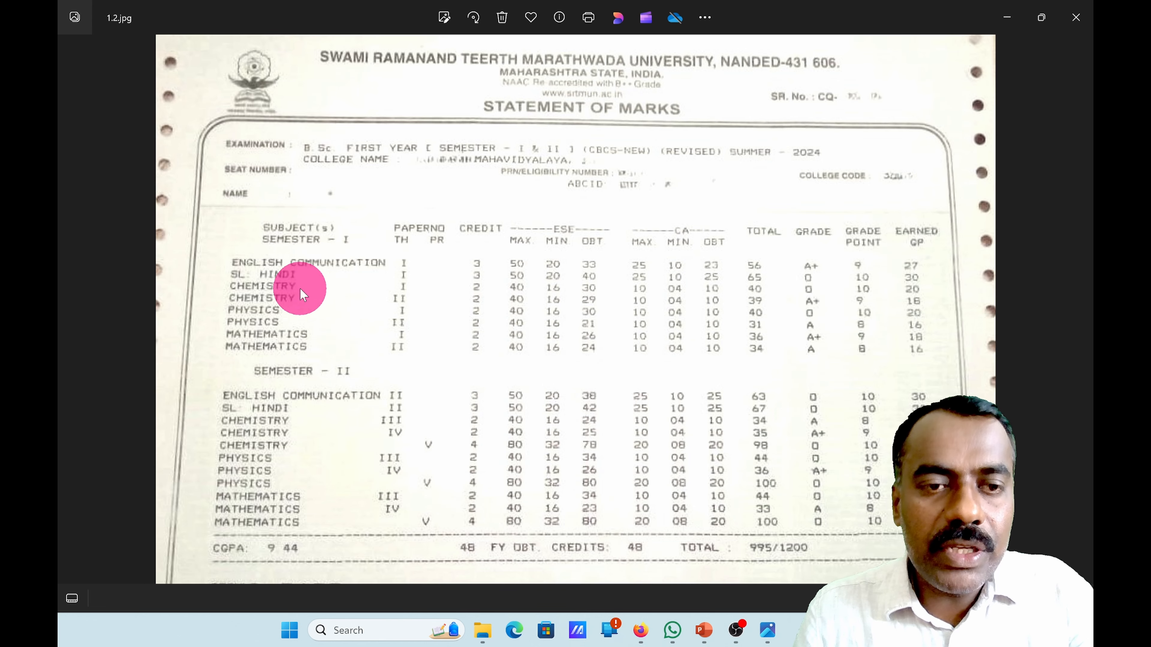
{"action": "left_click_drag", "start_coordinate": [310, 300], "coordinate": [304, 305]}
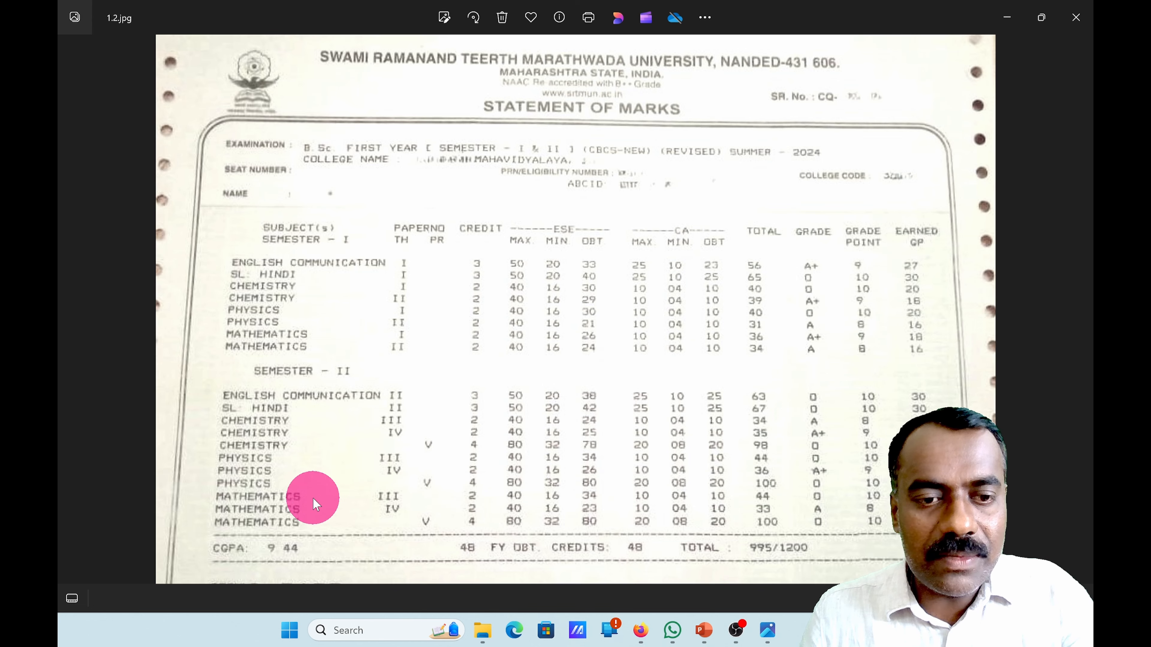
{"action": "left_click_drag", "start_coordinate": [317, 510], "coordinate": [313, 535]}
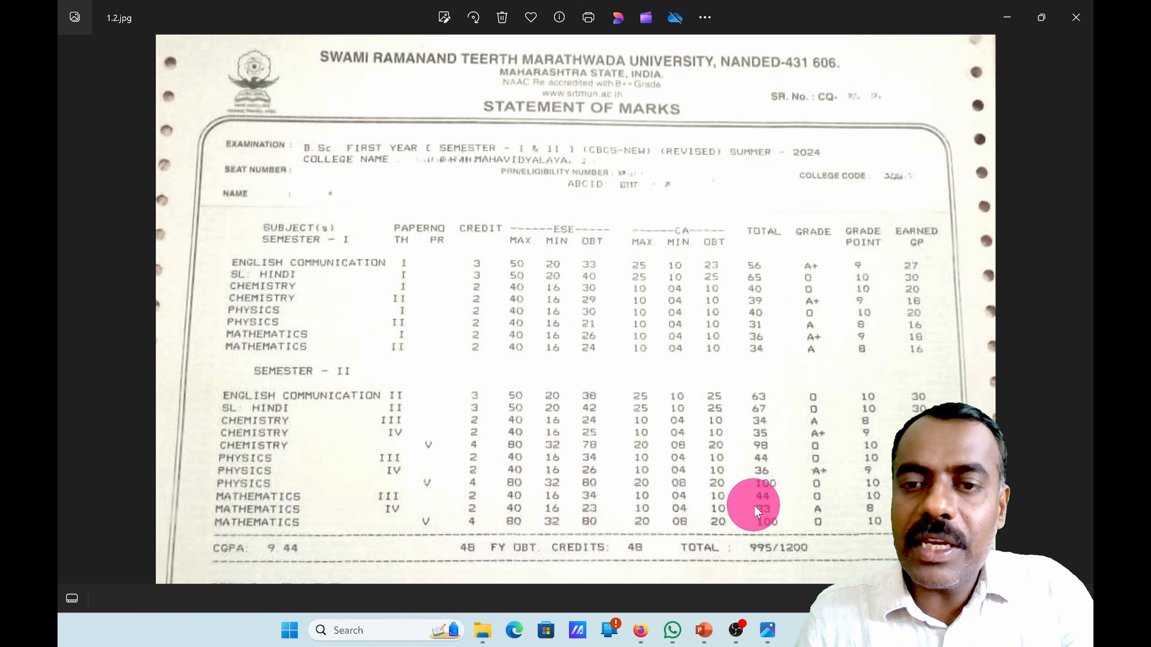
{"action": "mouse_move", "coordinate": [772, 498]}
{"action": "left_mouse_down"}
{"action": "mouse_move", "coordinate": [746, 527]}
{"action": "mouse_move", "coordinate": [784, 497]}
{"action": "left_mouse_up"}
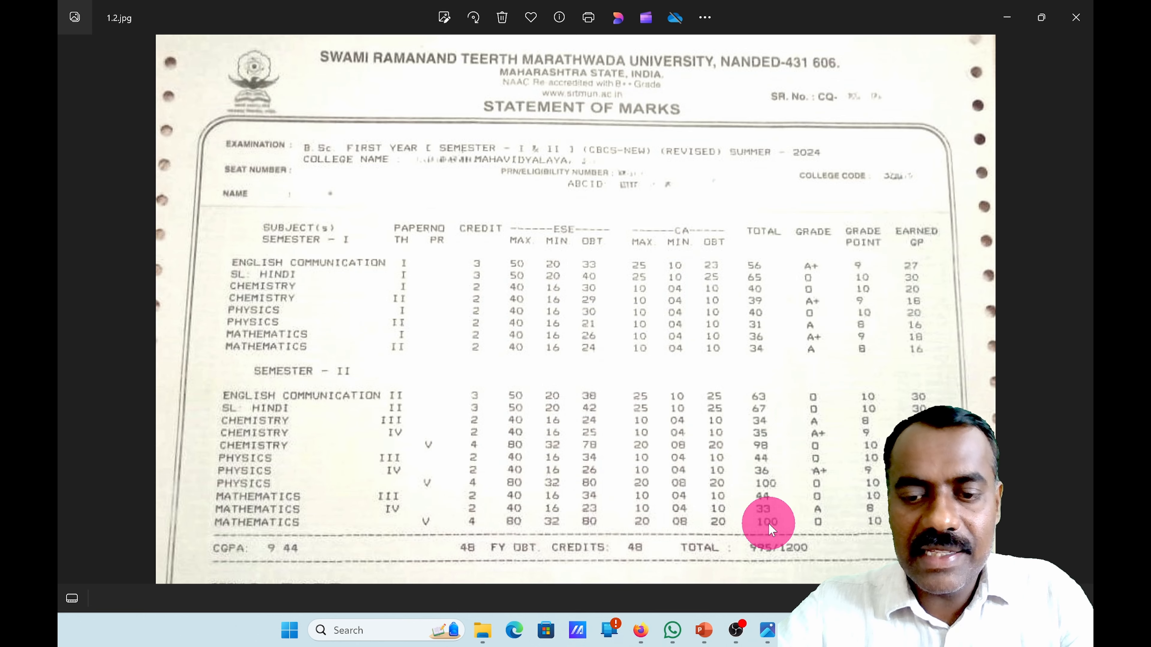
{"action": "left_click", "coordinate": [640, 629]}
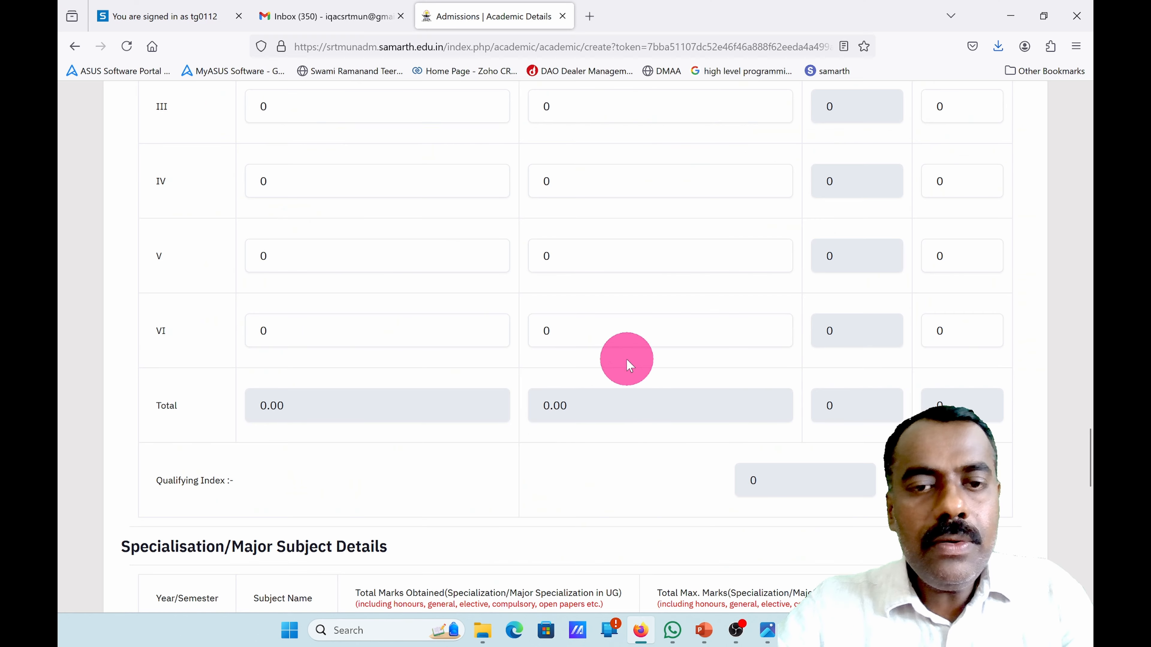
Step: Enter Semester I marks obtained 250 and maximum marks 300 for each semester
{"action": "scroll", "coordinate": [417, 358], "scroll_direction": "up", "scroll_amount": 4}
{"action": "scroll", "coordinate": [417, 358], "scroll_direction": "up", "scroll_amount": 3}
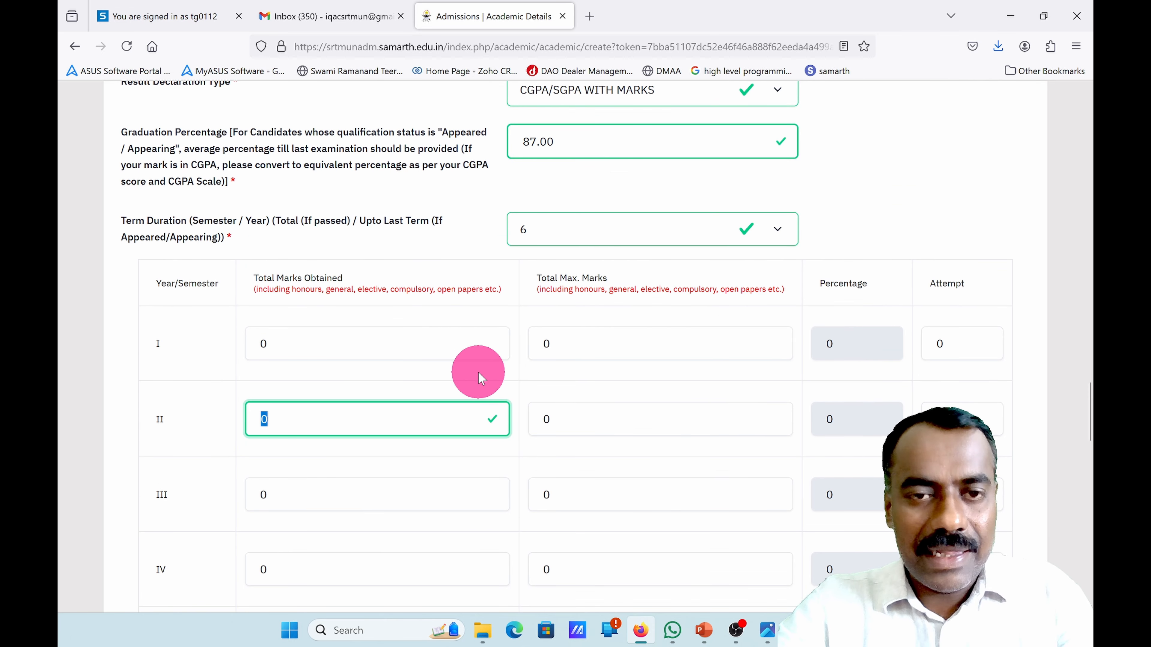
{"action": "left_click", "coordinate": [527, 345]}
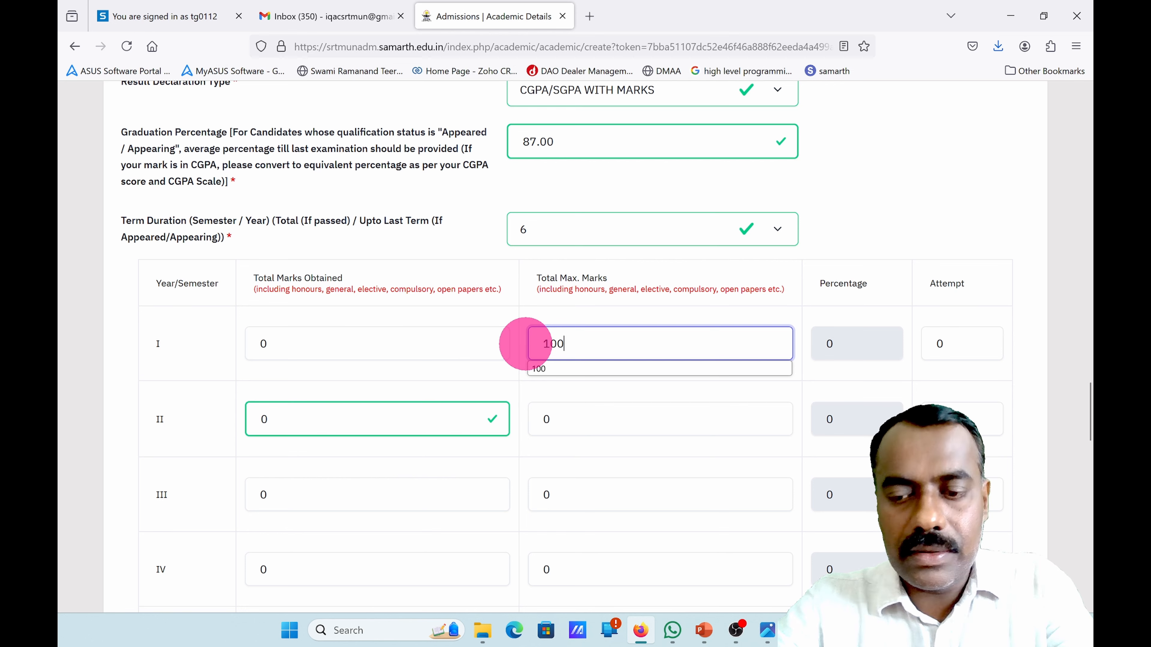
{"action": "key", "text": "BackSpace"}
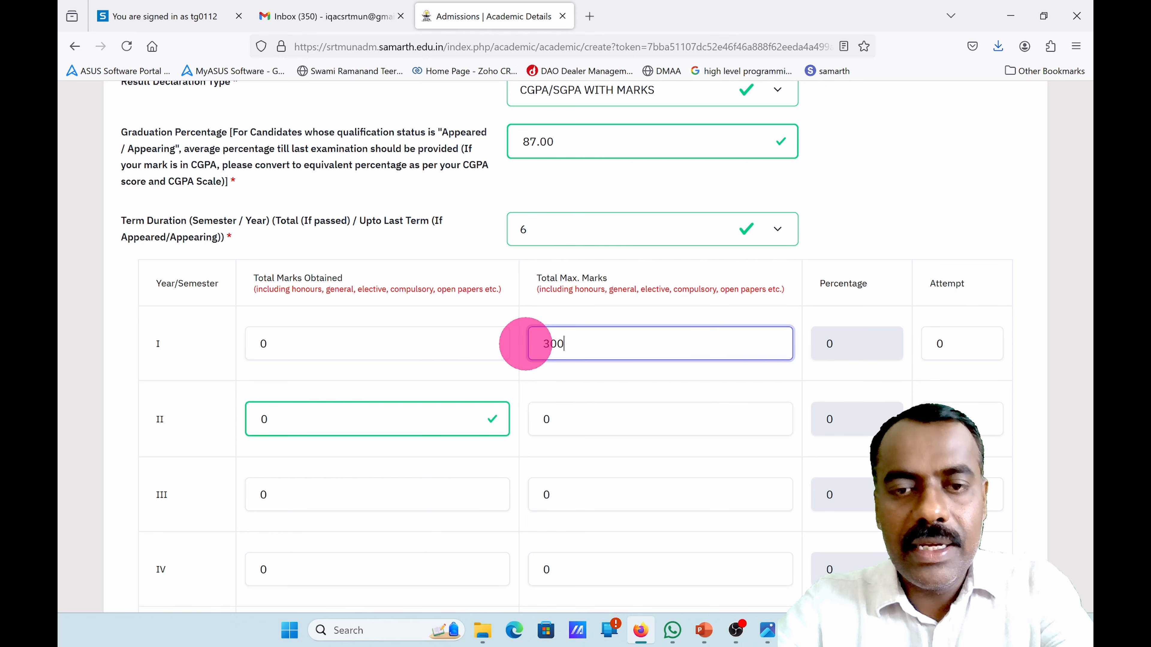
{"action": "left_click", "coordinate": [242, 353]}
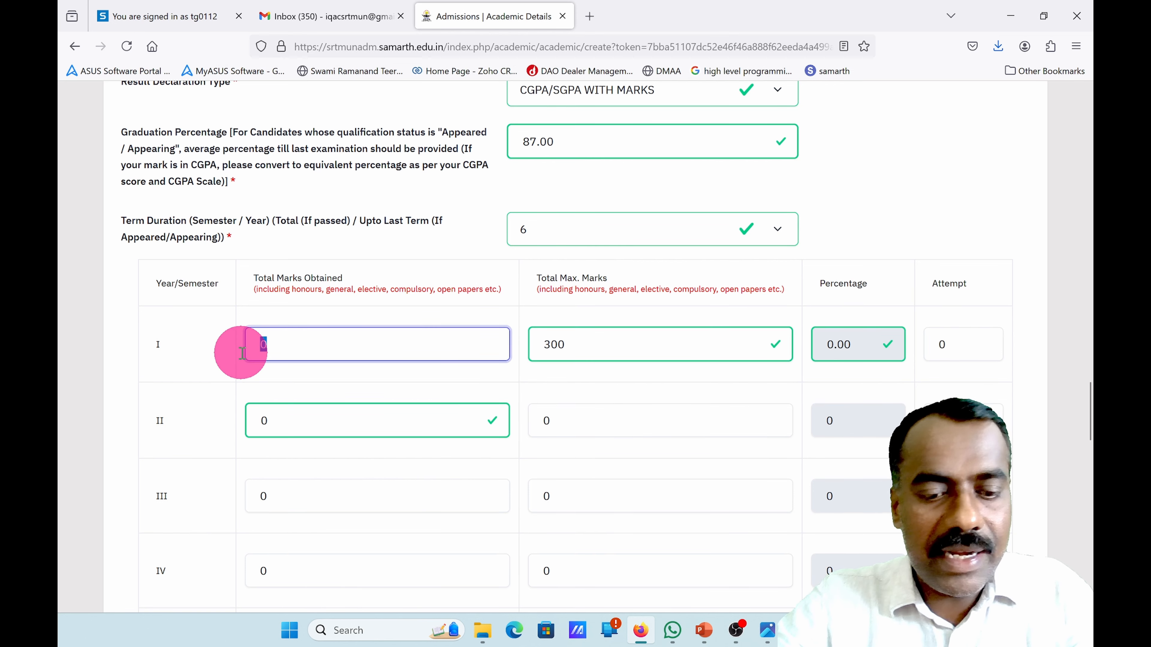
{"action": "type", "text": "250"}
{"action": "left_click", "coordinate": [522, 425]}
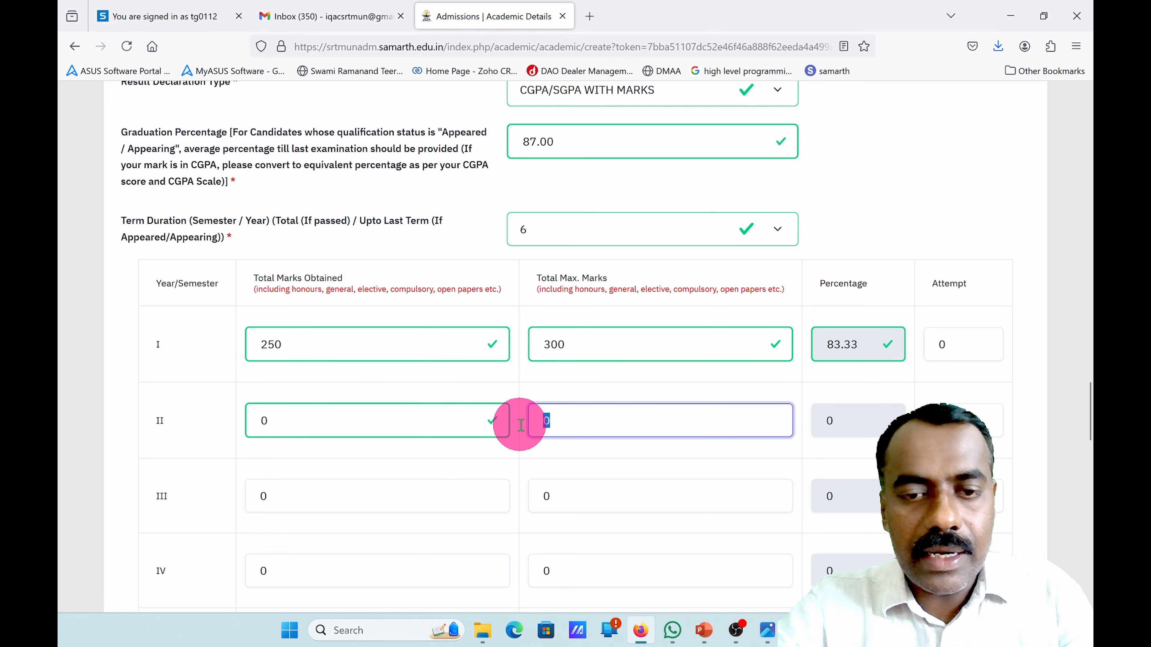
{"action": "type", "text": "300"}
{"action": "left_click", "coordinate": [560, 496]}
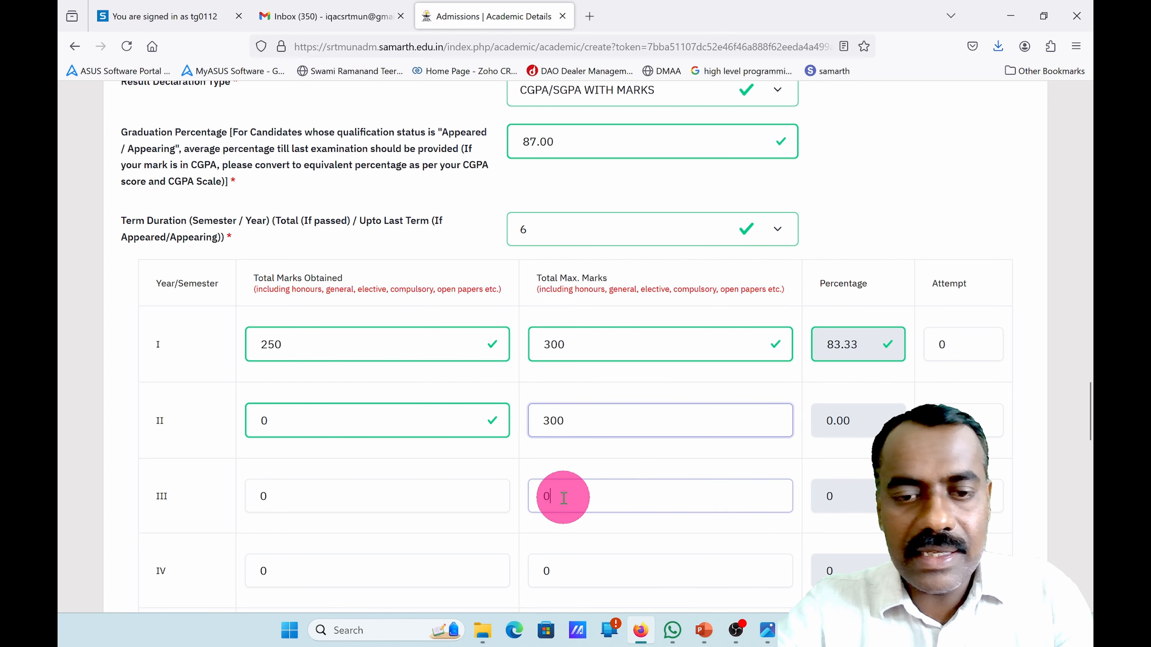
{"action": "type", "text": "300"}
{"action": "scroll", "coordinate": [565, 411], "scroll_direction": "down", "scroll_amount": 3}
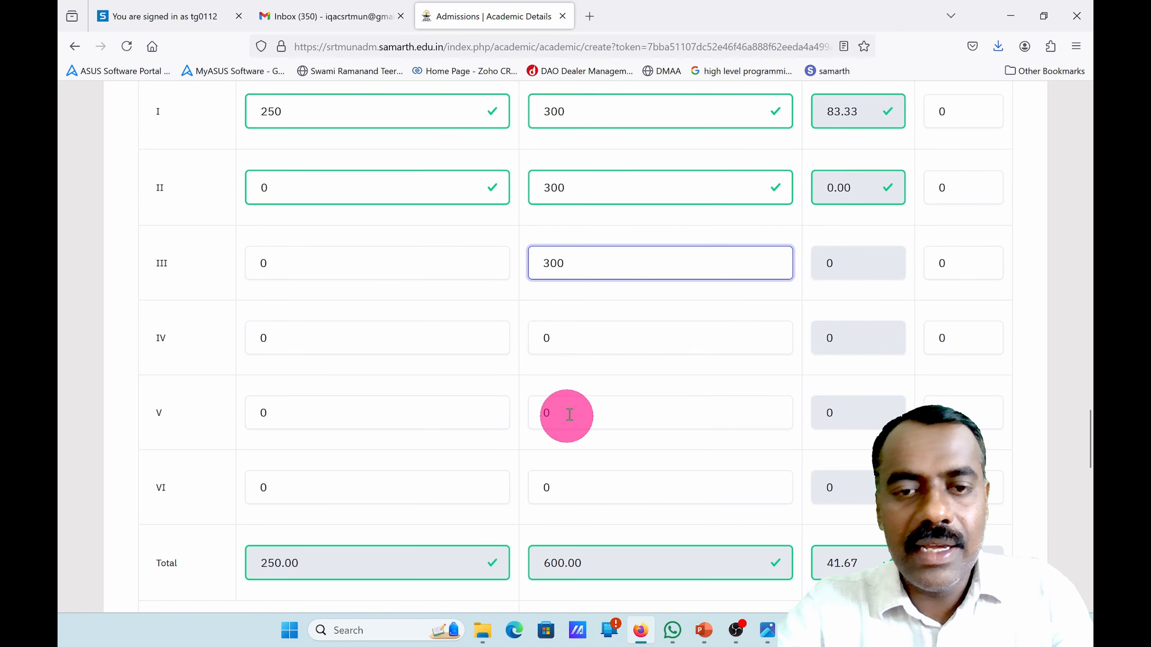
{"action": "left_click", "coordinate": [527, 337]}
{"action": "type", "text": "300"}
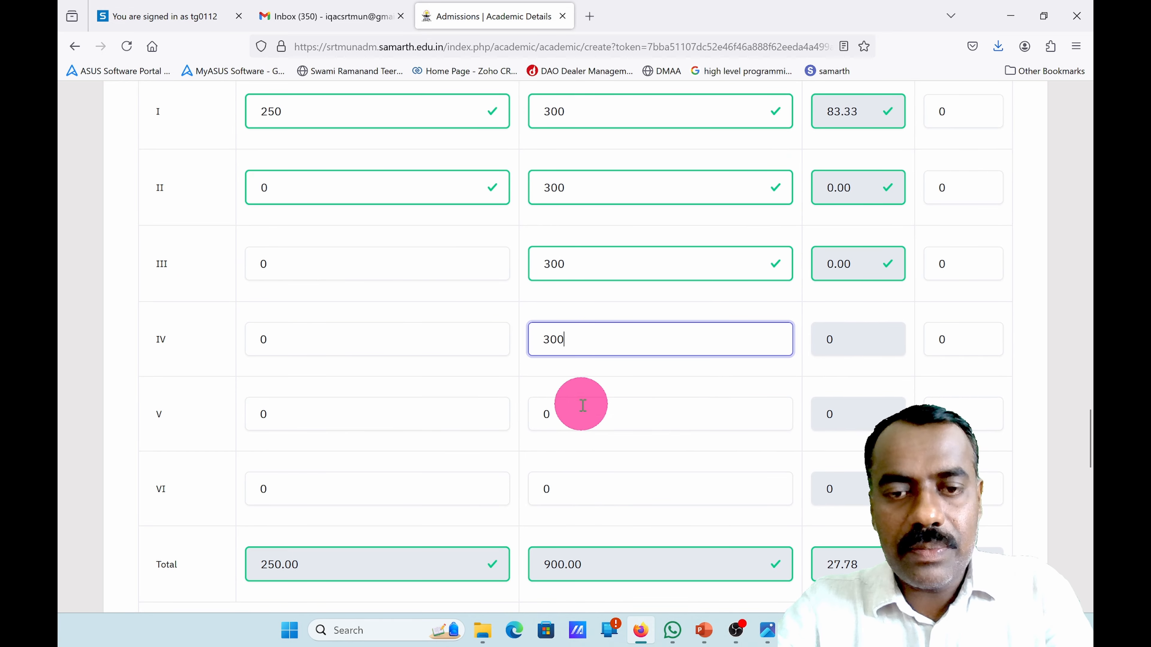
{"action": "left_click", "coordinate": [574, 416]}
{"action": "type", "text": "300"}
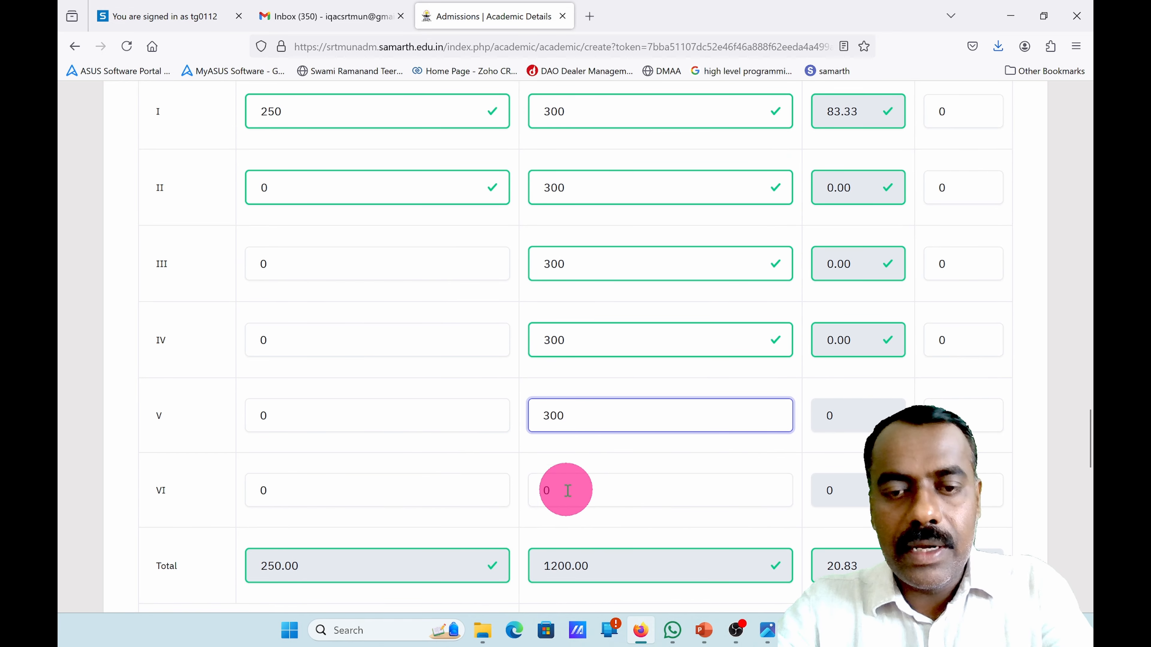
{"action": "left_click", "coordinate": [528, 481]}
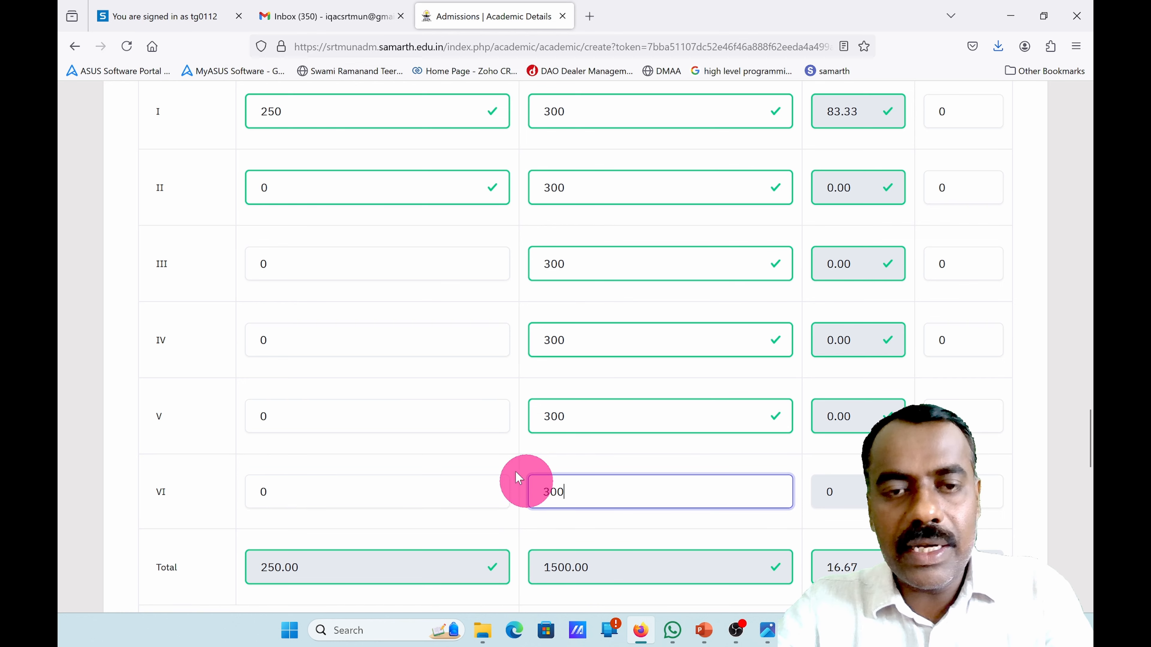
Step: Enter marks obtained 267, 243, 220, 200, 275 for semesters II–VI, totalling 1455/1800
{"action": "left_click", "coordinate": [303, 188]}
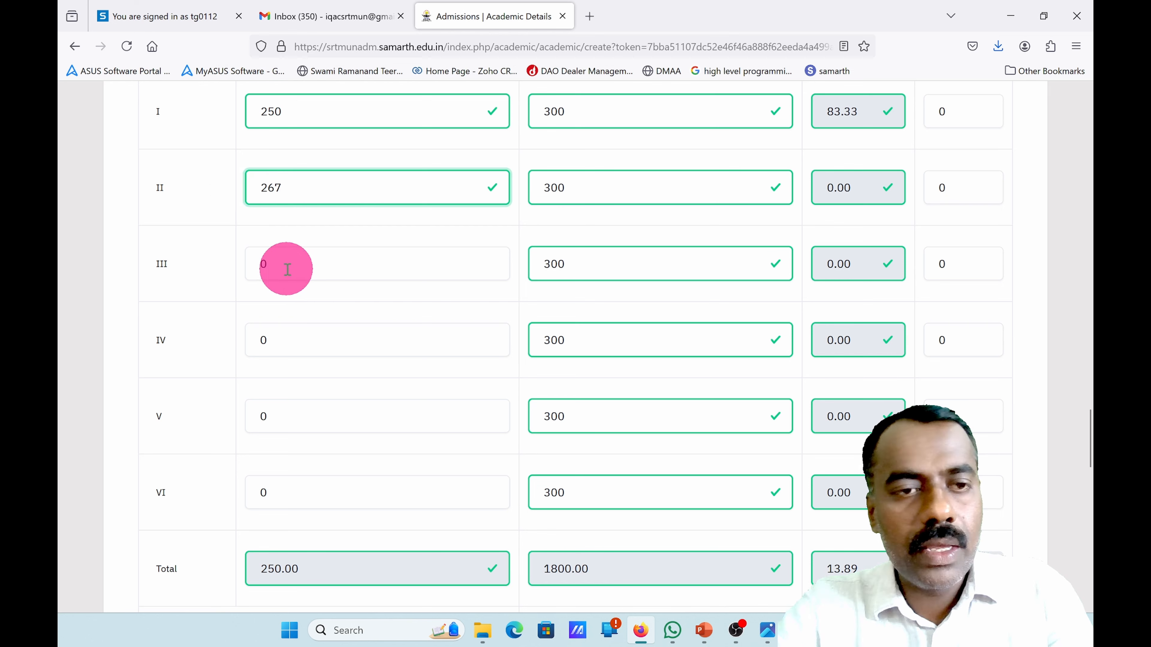
{"action": "left_click", "coordinate": [257, 268]}
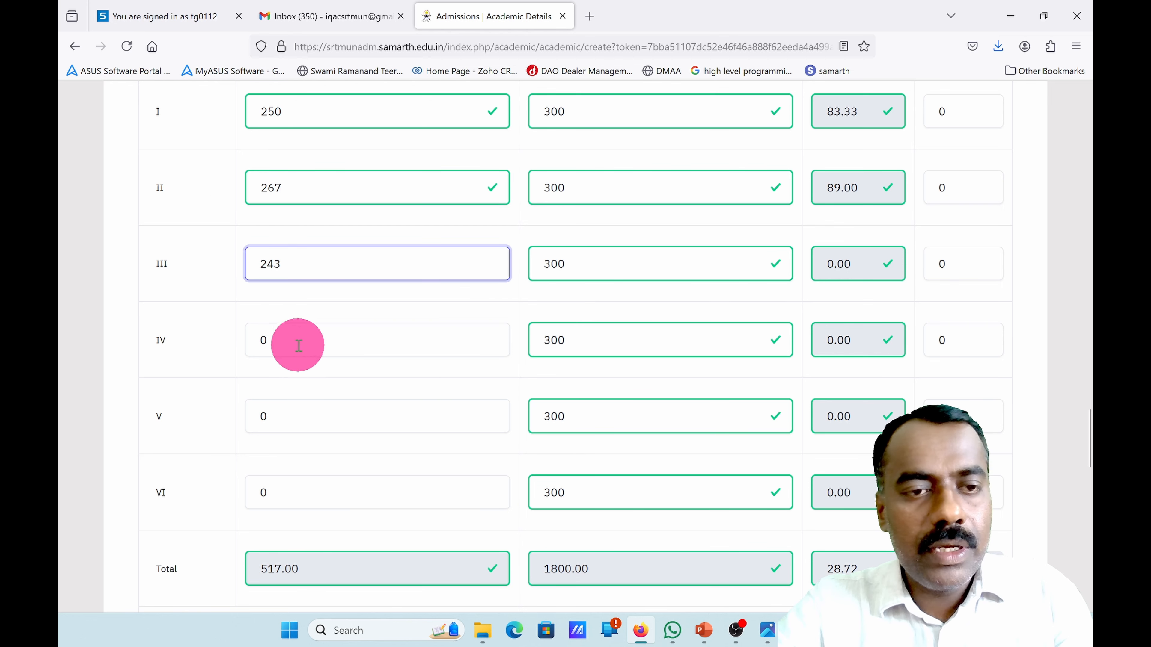
{"action": "left_click", "coordinate": [246, 339]}
{"action": "type", "text": "220"}
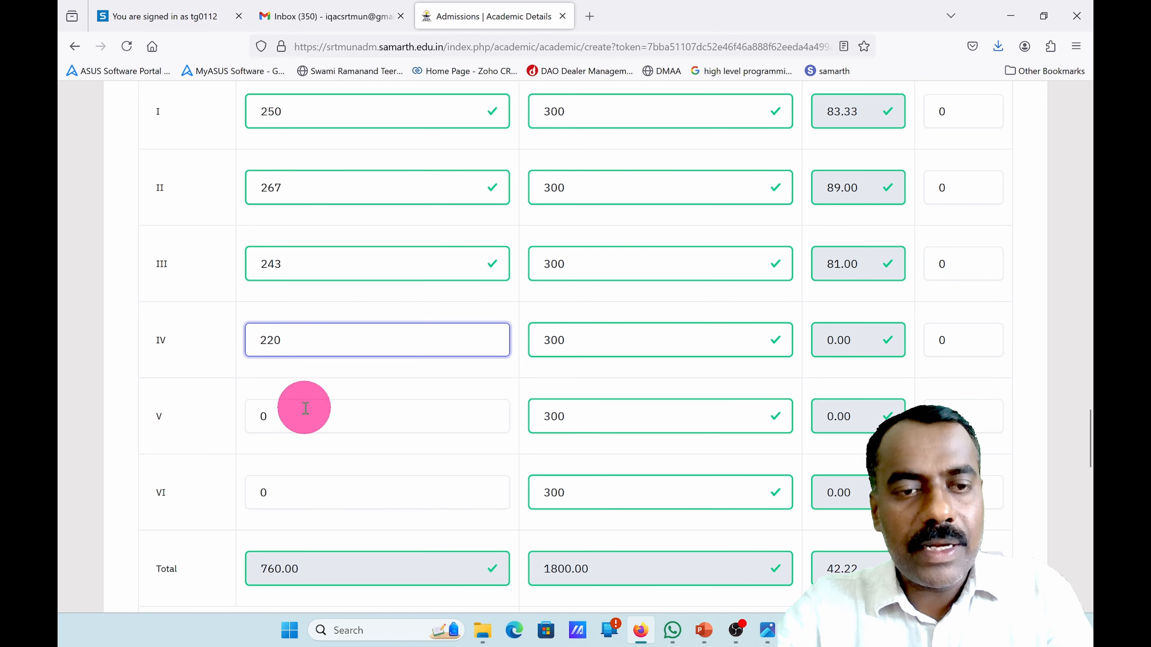
{"action": "left_click", "coordinate": [247, 405]}
{"action": "type", "text": "200"}
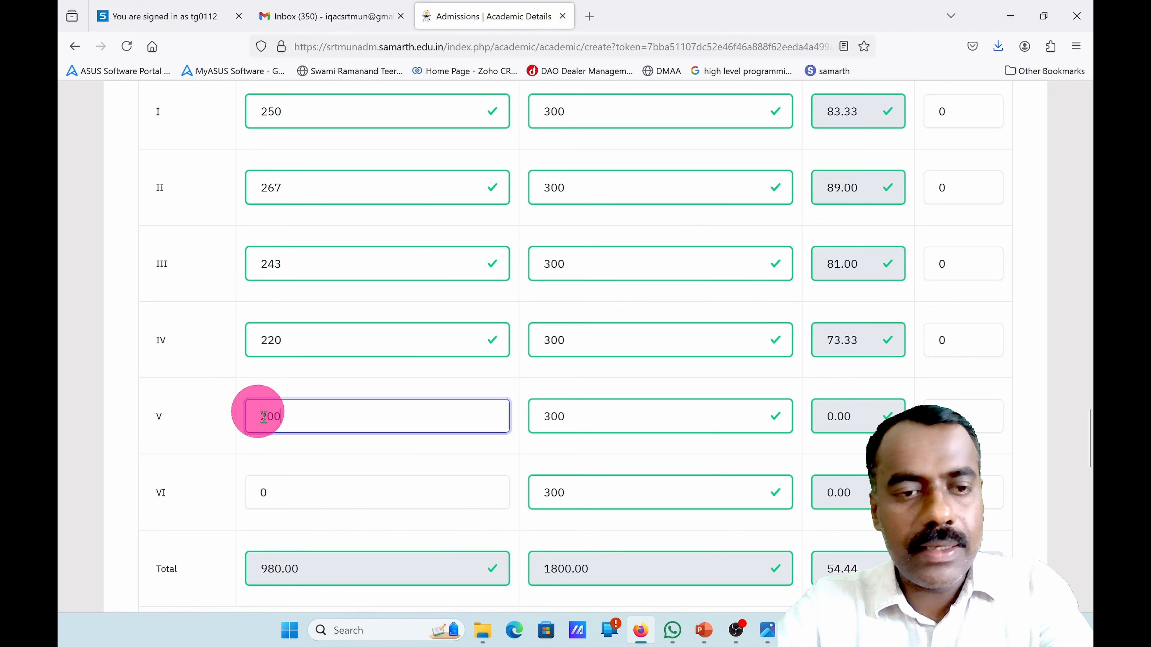
{"action": "left_click", "coordinate": [259, 484]}
{"action": "type", "text": "275"}
{"action": "scroll", "coordinate": [336, 506], "scroll_direction": "down", "scroll_amount": 2}
{"action": "left_click", "coordinate": [527, 564]}
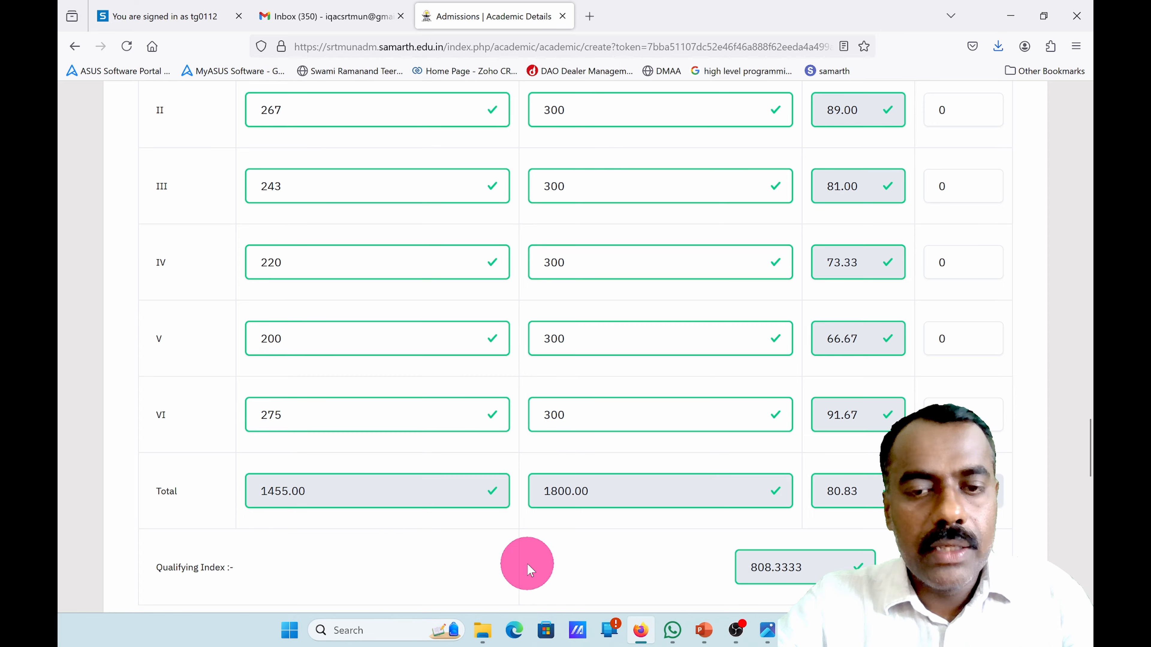
{"action": "scroll", "coordinate": [625, 562], "scroll_direction": "down", "scroll_amount": 2}
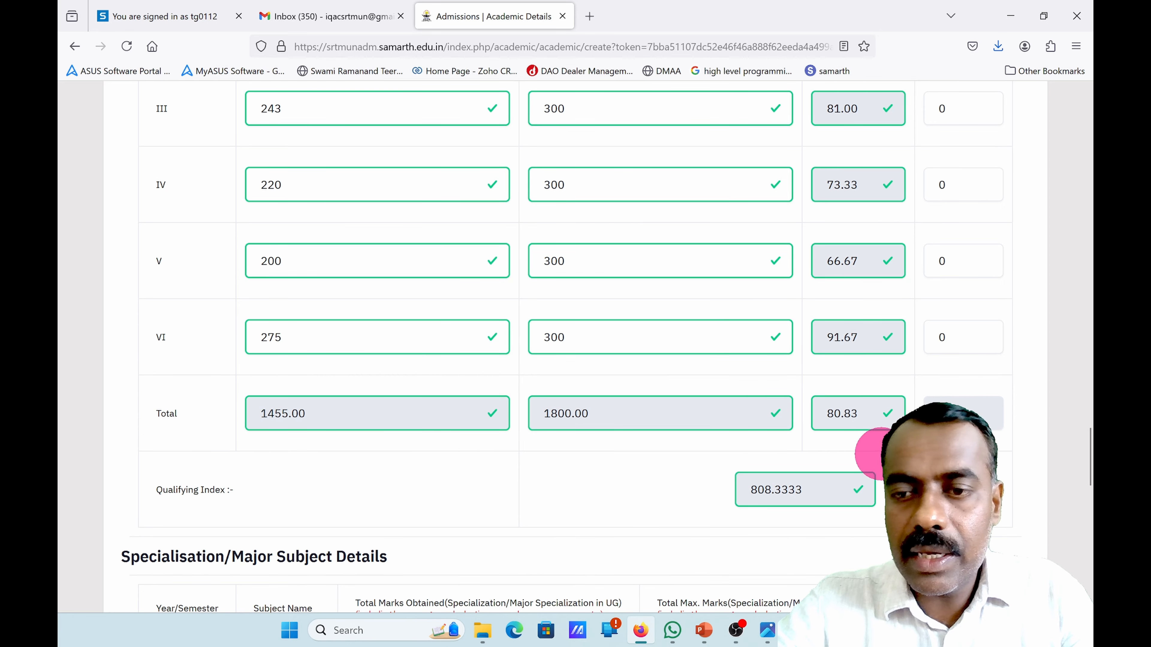
Step: Replace the Graduation Percentage value 87.00 with 80.83
{"action": "scroll", "coordinate": [856, 448], "scroll_direction": "up", "scroll_amount": 6}
{"action": "left_click_drag", "start_coordinate": [571, 219], "coordinate": [500, 213]}
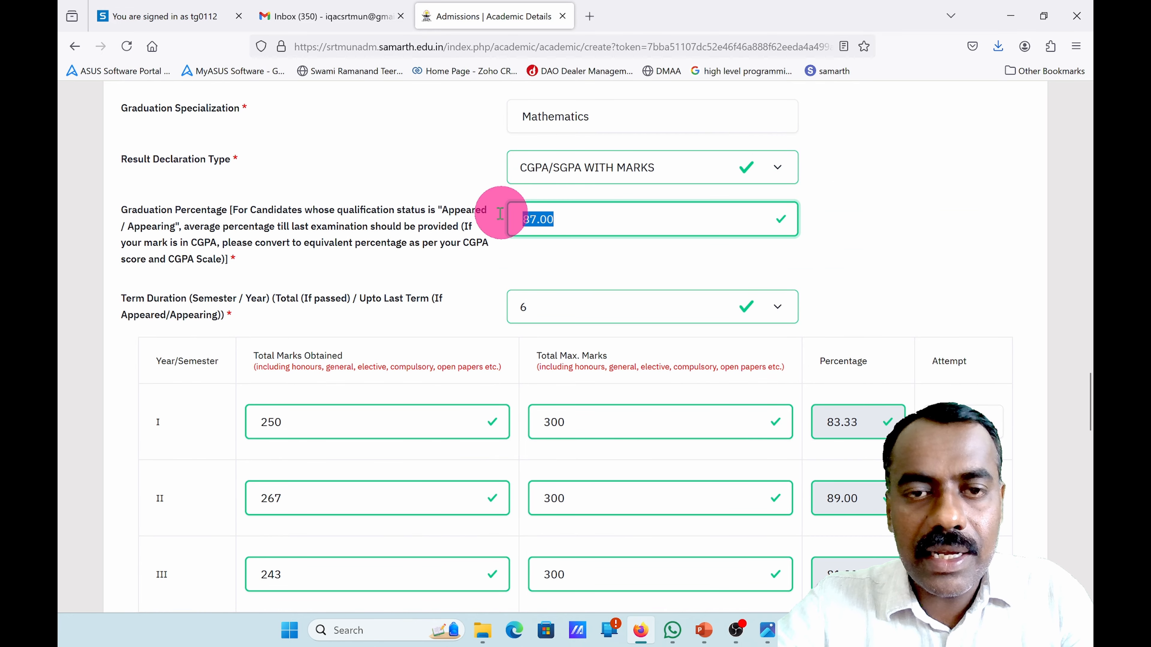
{"action": "type", "text": "80.83"}
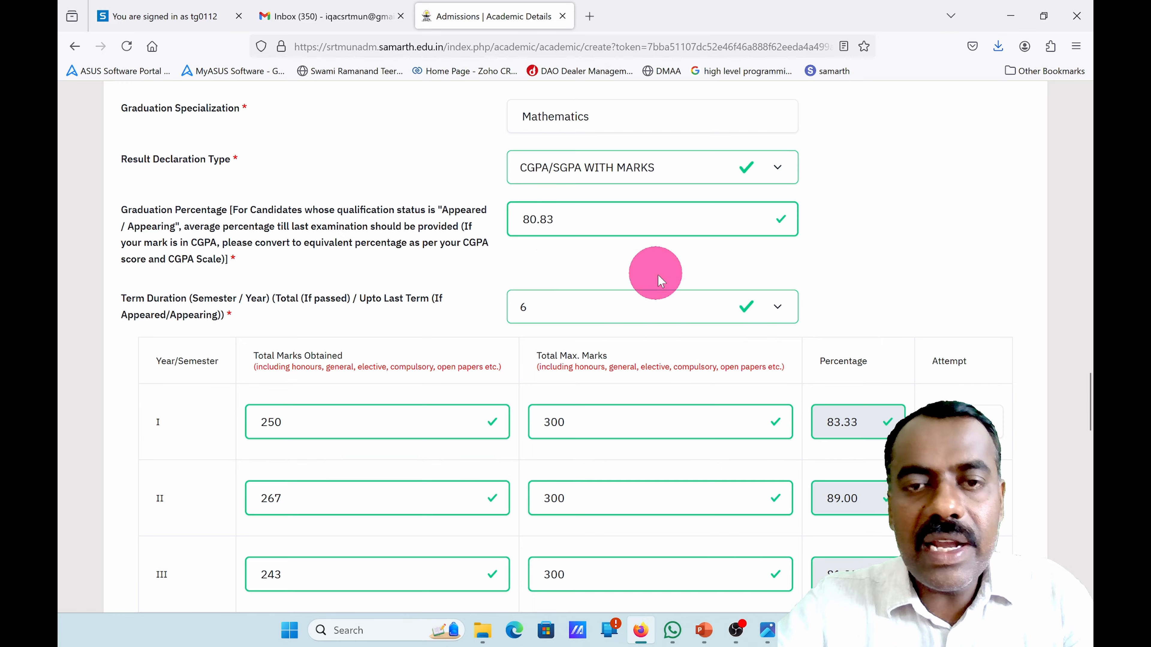
{"action": "scroll", "coordinate": [838, 491], "scroll_direction": "down", "scroll_amount": 5}
{"action": "scroll", "coordinate": [839, 492], "scroll_direction": "down", "scroll_amount": 2}
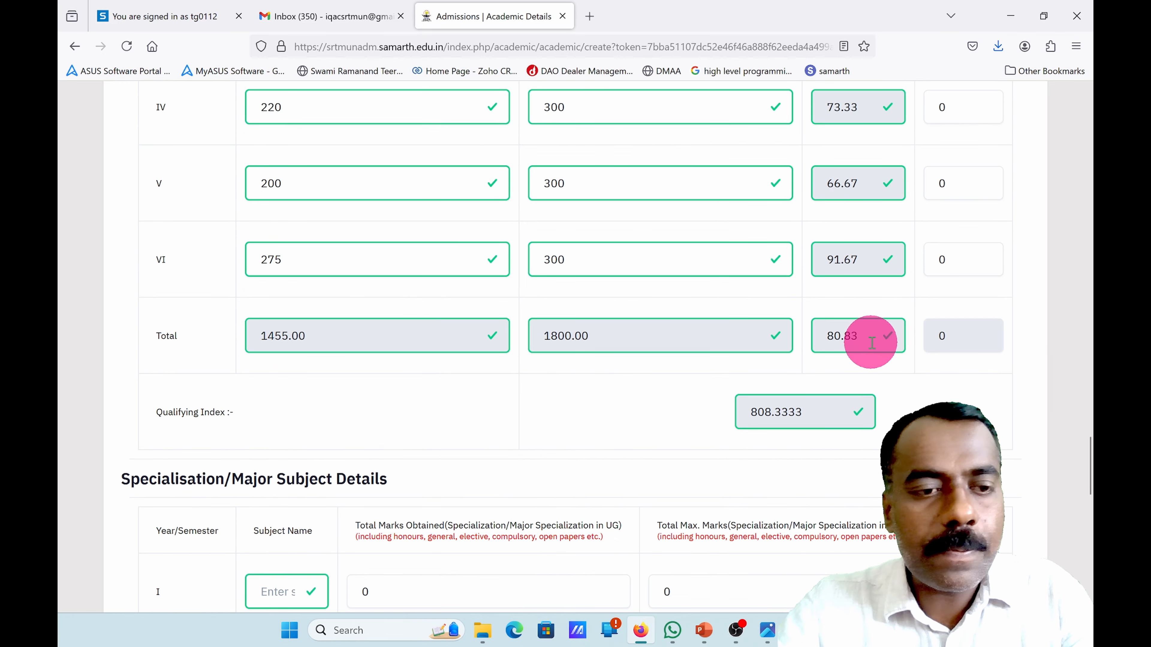
{"action": "scroll", "coordinate": [869, 335], "scroll_direction": "down", "scroll_amount": 1}
Step: Choose Mathematics as the row I subject in the Specialisation/Major table
{"action": "scroll", "coordinate": [318, 390], "scroll_direction": "down", "scroll_amount": 3}
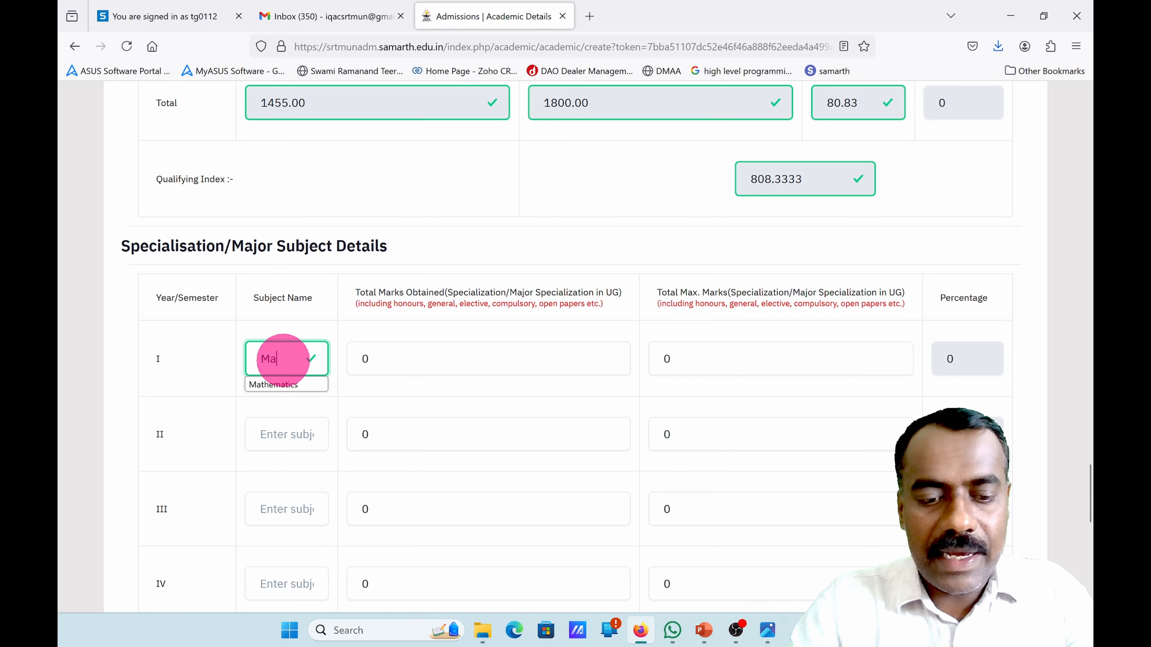
{"action": "left_click", "coordinate": [283, 359]}
{"action": "type", "text": "Mathe"}
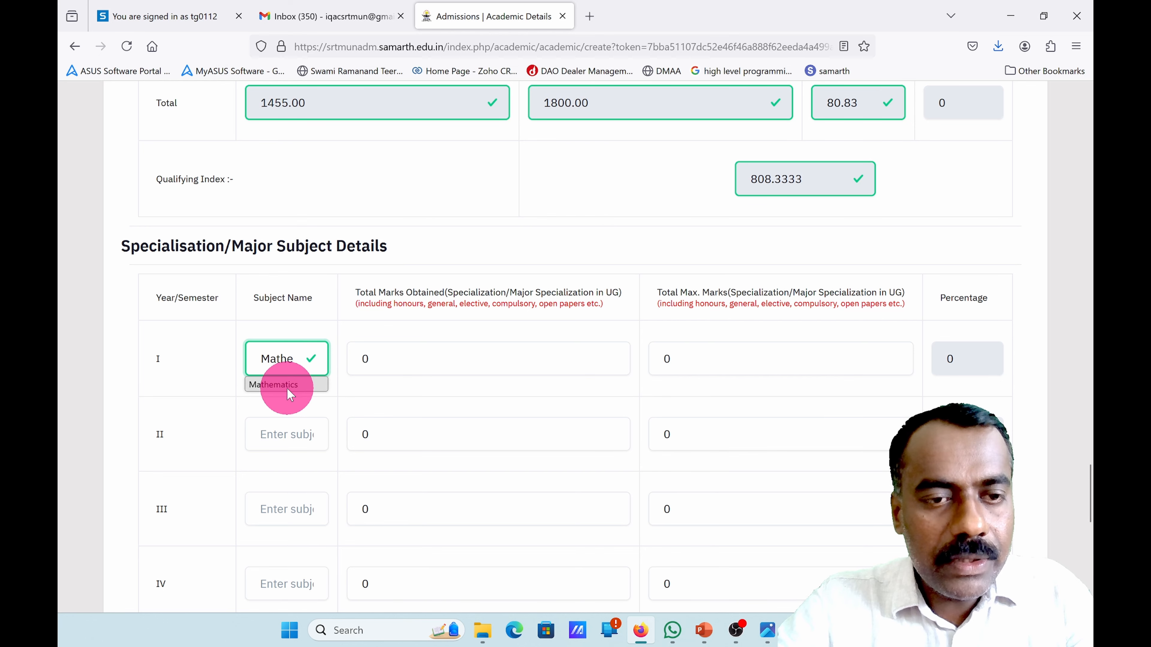
{"action": "left_click", "coordinate": [285, 385]}
{"action": "double_click", "coordinate": [280, 362]}
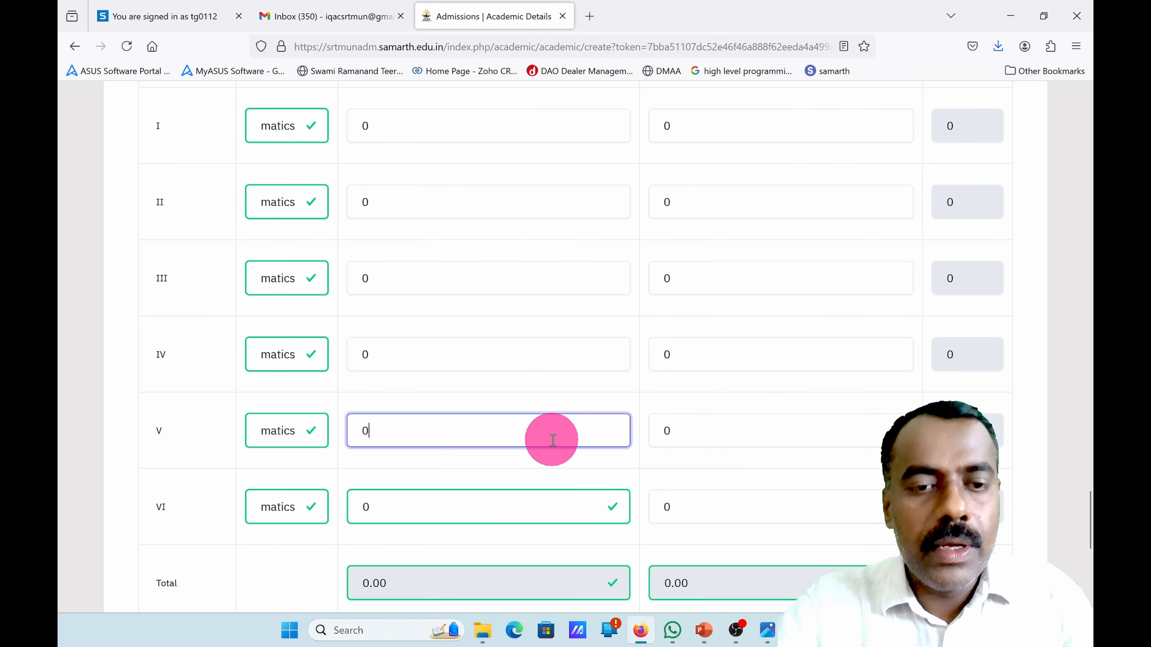
{"action": "scroll", "coordinate": [589, 408], "scroll_direction": "up", "scroll_amount": 8}
{"action": "scroll", "coordinate": [702, 399], "scroll_direction": "down", "scroll_amount": 4}
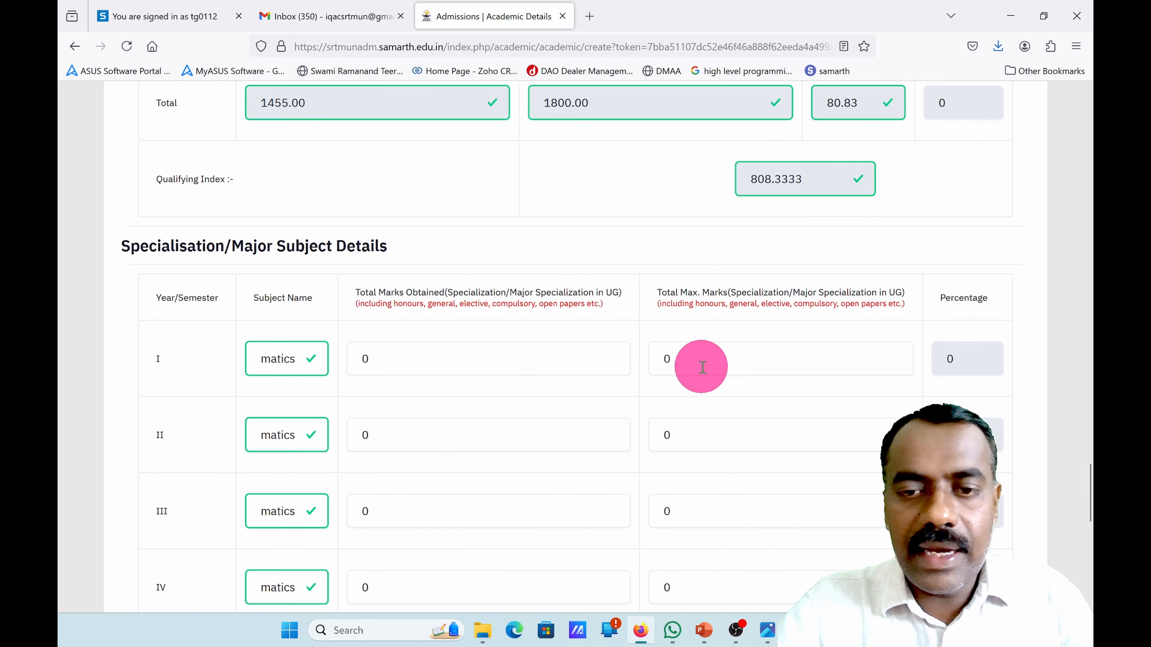
Step: Set Mathematics maximum marks for semesters I–VI to 100, 200, 150, 200, 200, 300
{"action": "double_click", "coordinate": [664, 359]}
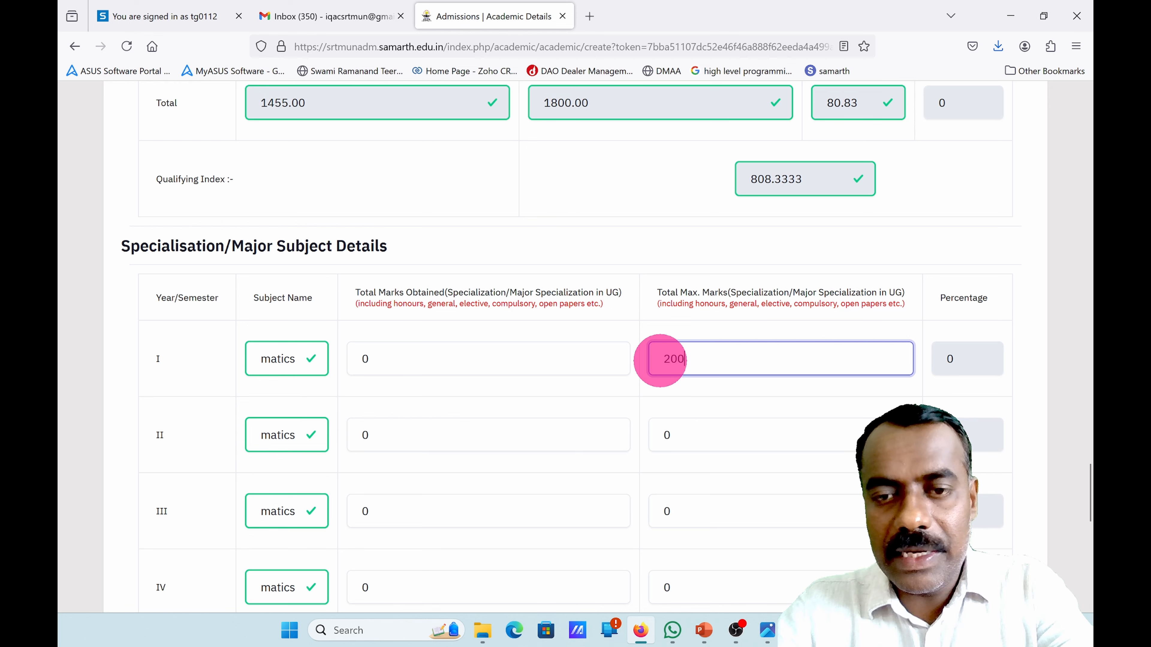
{"action": "double_click", "coordinate": [661, 360]}
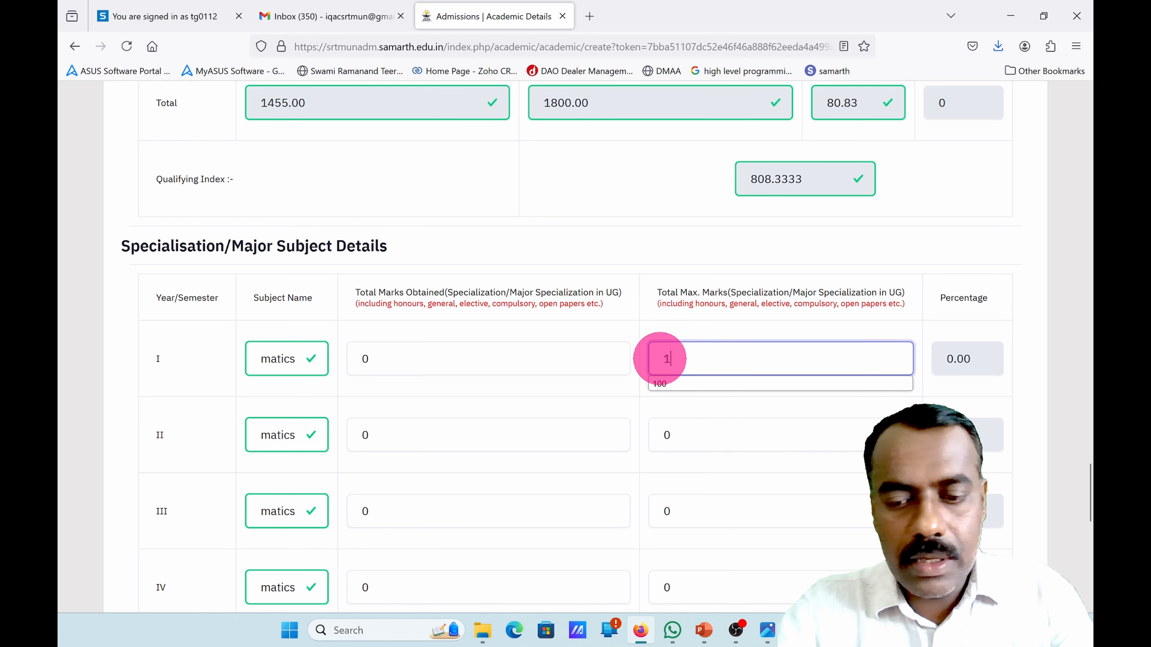
{"action": "double_click", "coordinate": [644, 431]}
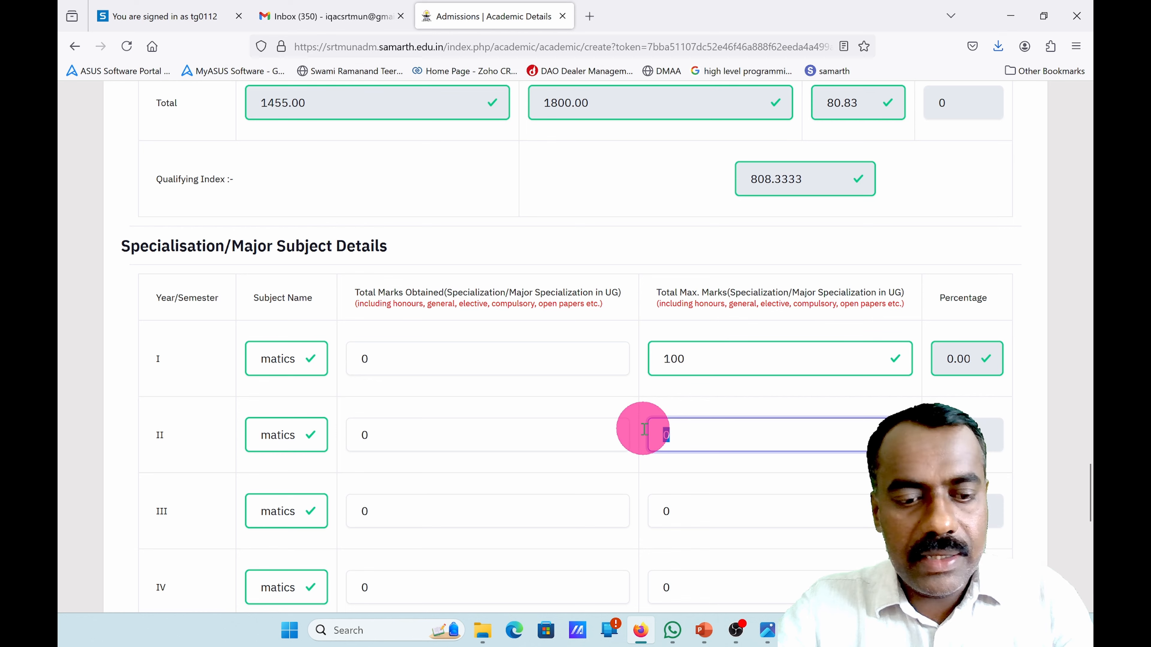
{"action": "type", "text": "200"}
{"action": "double_click", "coordinate": [665, 512]}
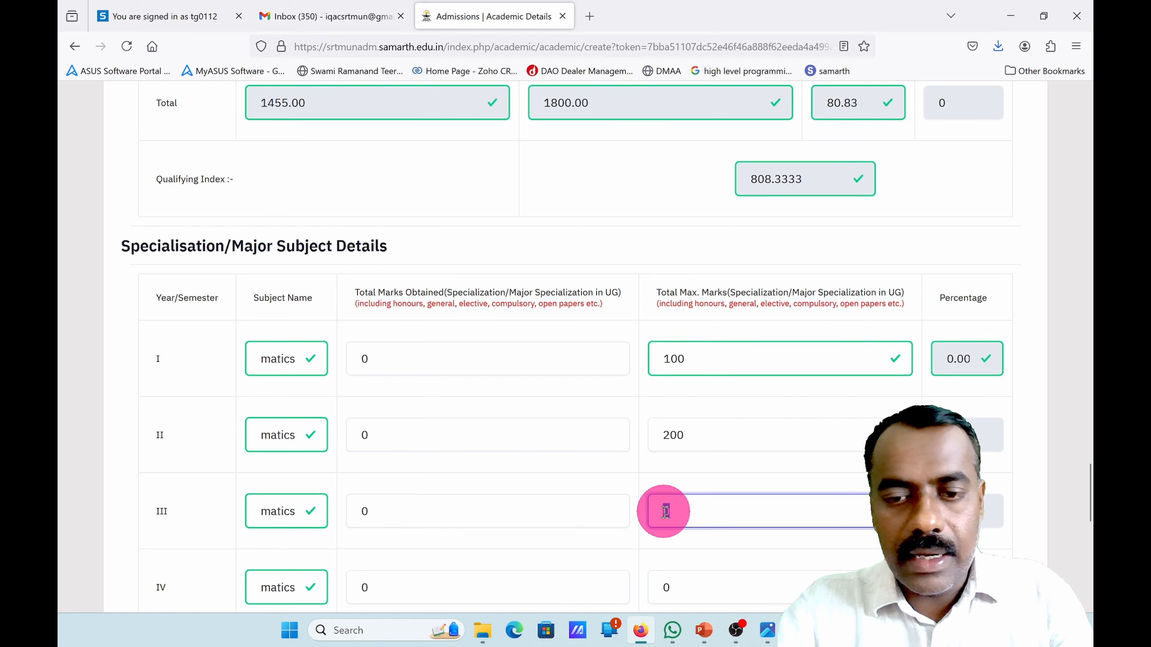
{"action": "scroll", "coordinate": [664, 511], "scroll_direction": "down", "scroll_amount": 3}
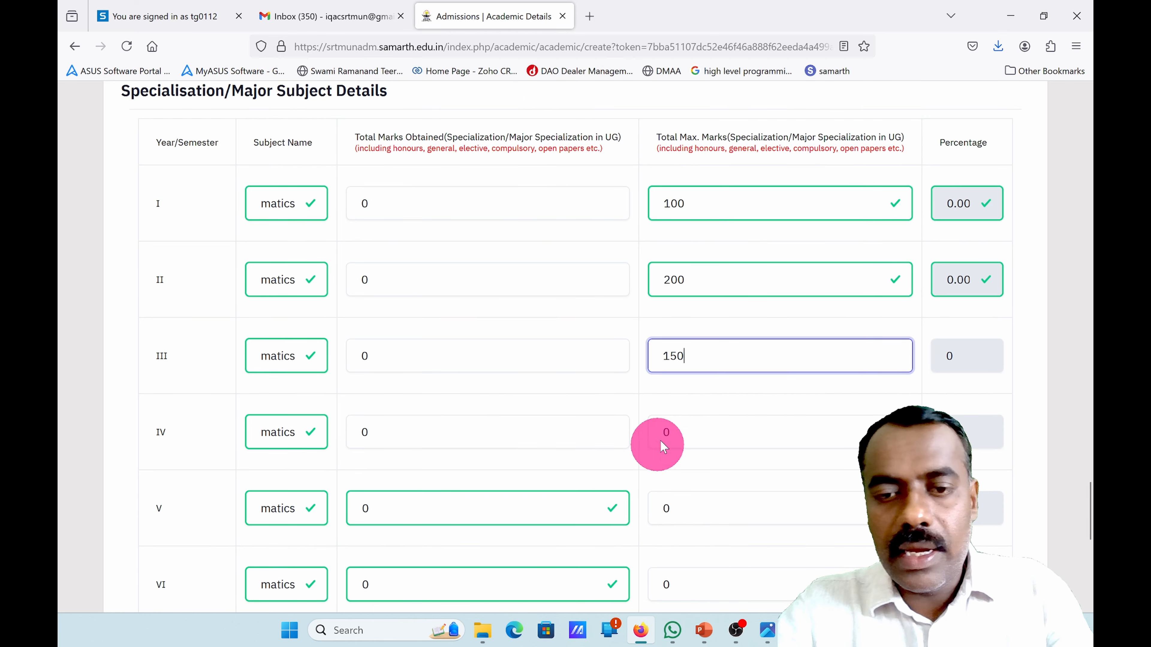
{"action": "double_click", "coordinate": [650, 432]}
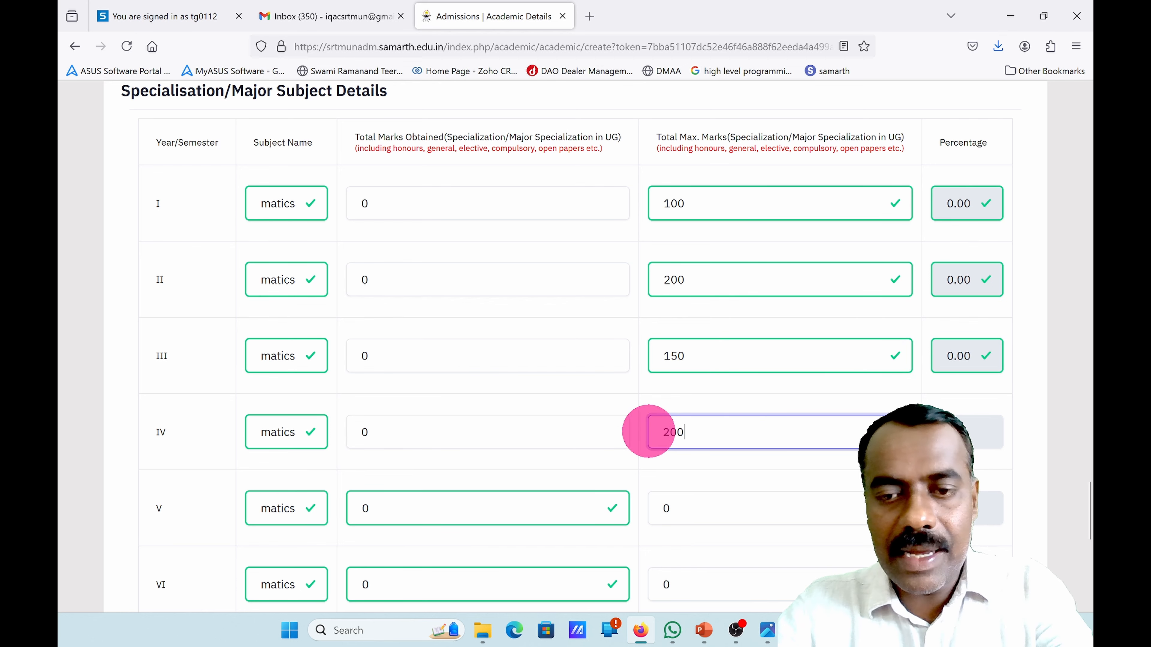
{"action": "type", "text": "200"}
{"action": "double_click", "coordinate": [671, 510]}
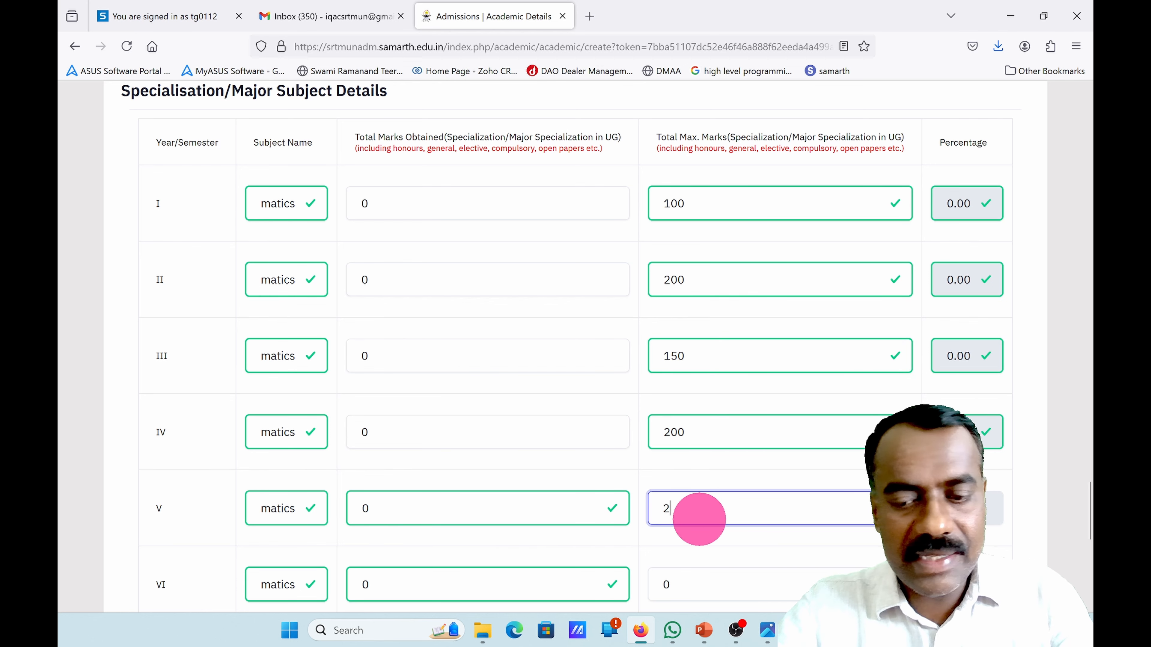
{"action": "scroll", "coordinate": [699, 519], "scroll_direction": "down", "scroll_amount": 3}
{"action": "double_click", "coordinate": [662, 428]}
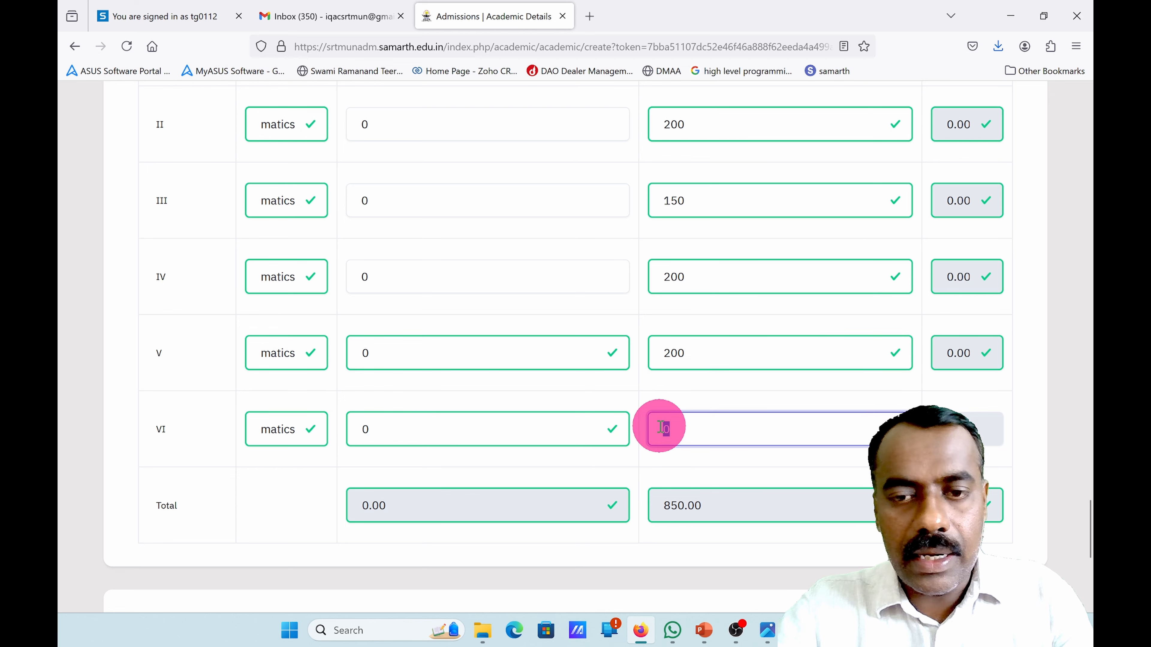
{"action": "type", "text": "300"}
{"action": "scroll", "coordinate": [603, 386], "scroll_direction": "up", "scroll_amount": 5}
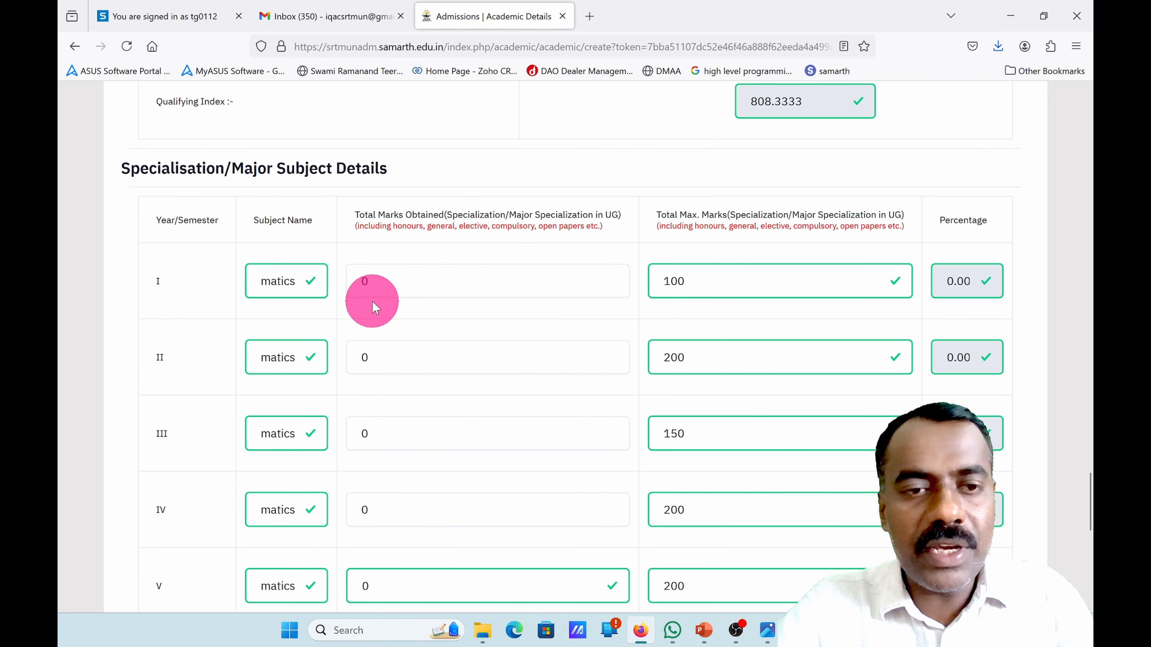
Step: Enter Mathematics marks obtained 87, 175 and 140 for semesters I–III
{"action": "double_click", "coordinate": [359, 274]}
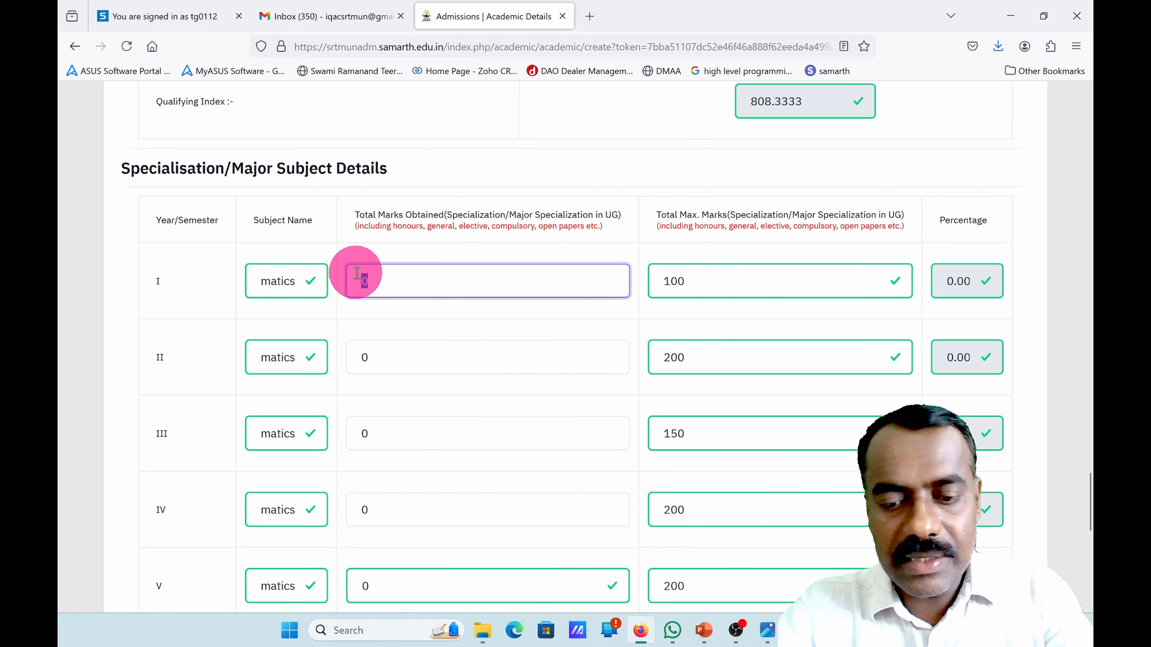
{"action": "double_click", "coordinate": [377, 358]}
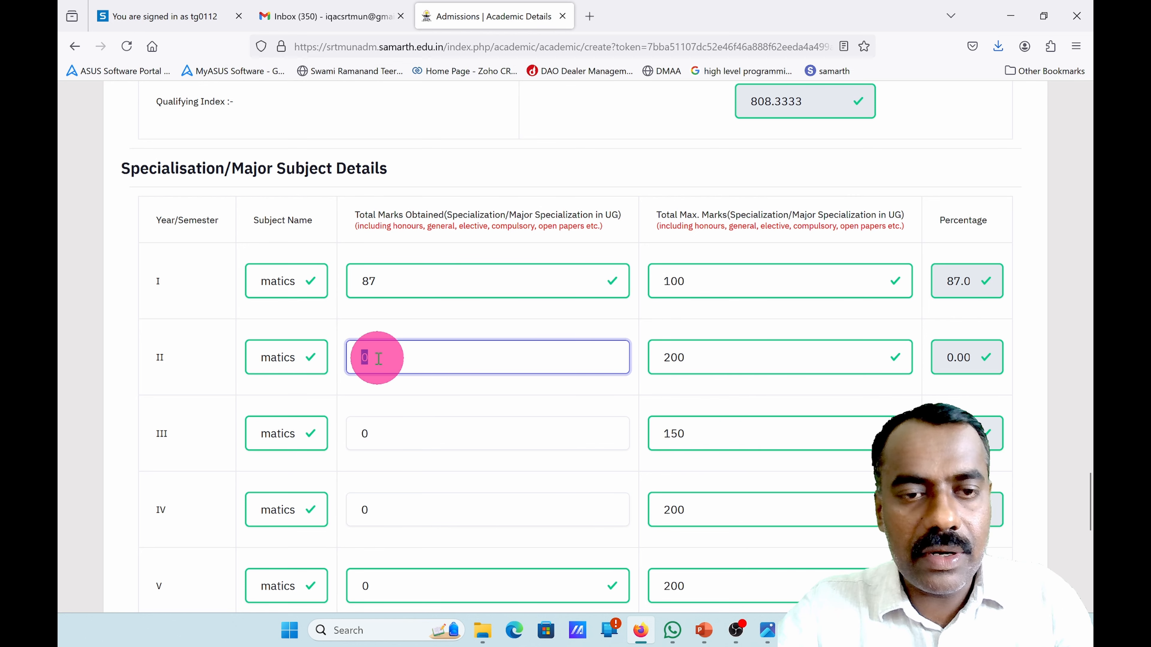
{"action": "type", "text": "175"}
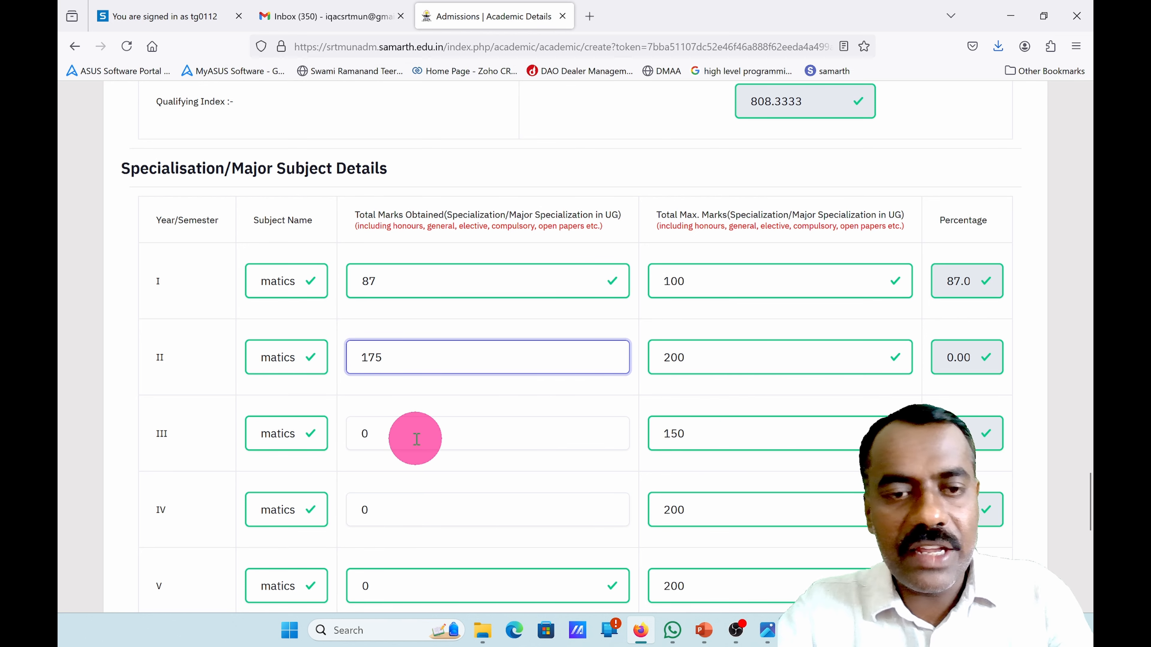
{"action": "double_click", "coordinate": [358, 434]}
{"action": "type", "text": "140"}
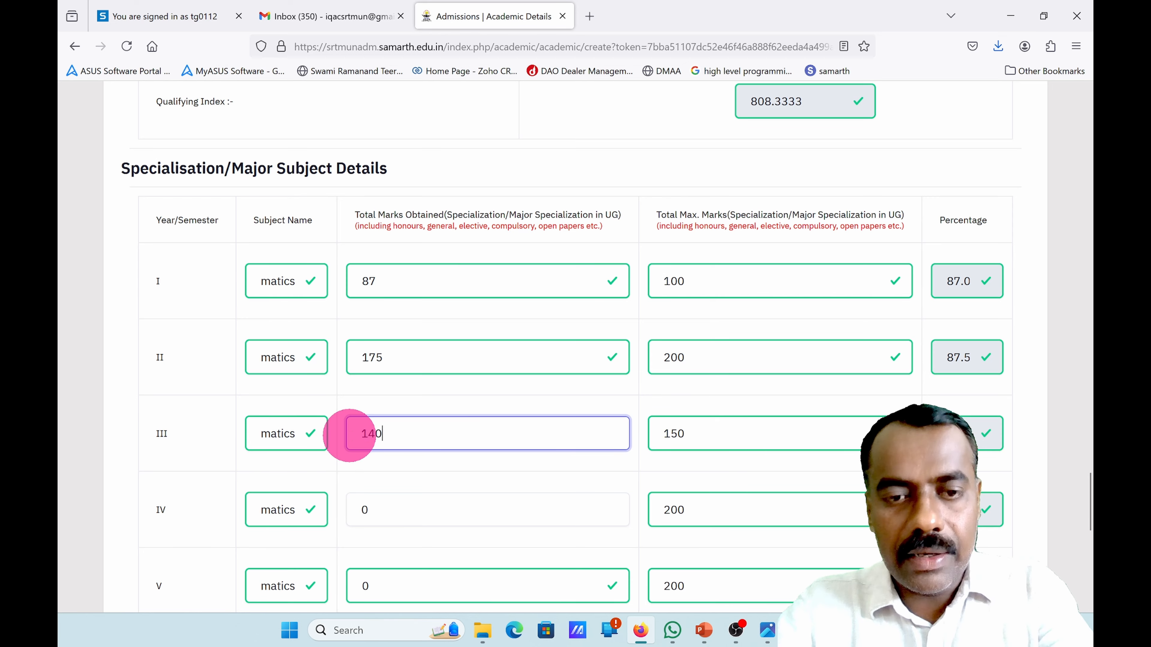
{"action": "scroll", "coordinate": [354, 435], "scroll_direction": "down", "scroll_amount": 2}
Step: Enter marks obtained 190, 167 and 245 for semesters IV–VI, totalling 1004 of 1150
{"action": "left_click", "coordinate": [367, 441]}
{"action": "double_click", "coordinate": [364, 442]}
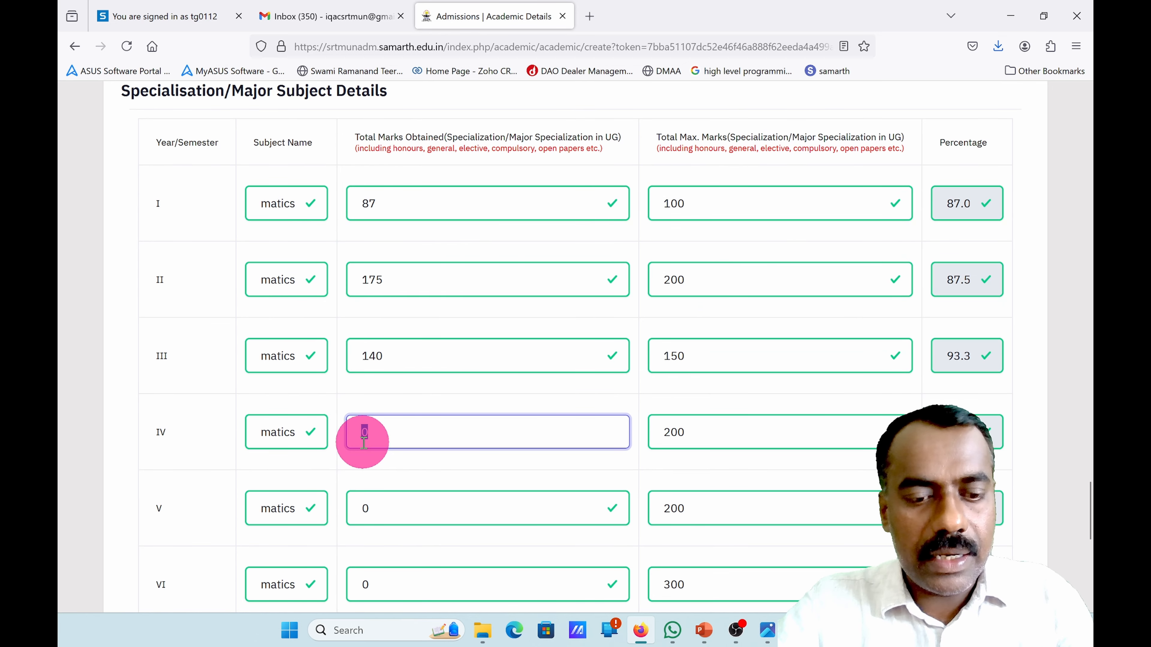
{"action": "type", "text": "190"}
{"action": "scroll", "coordinate": [362, 442], "scroll_direction": "down", "scroll_amount": 2}
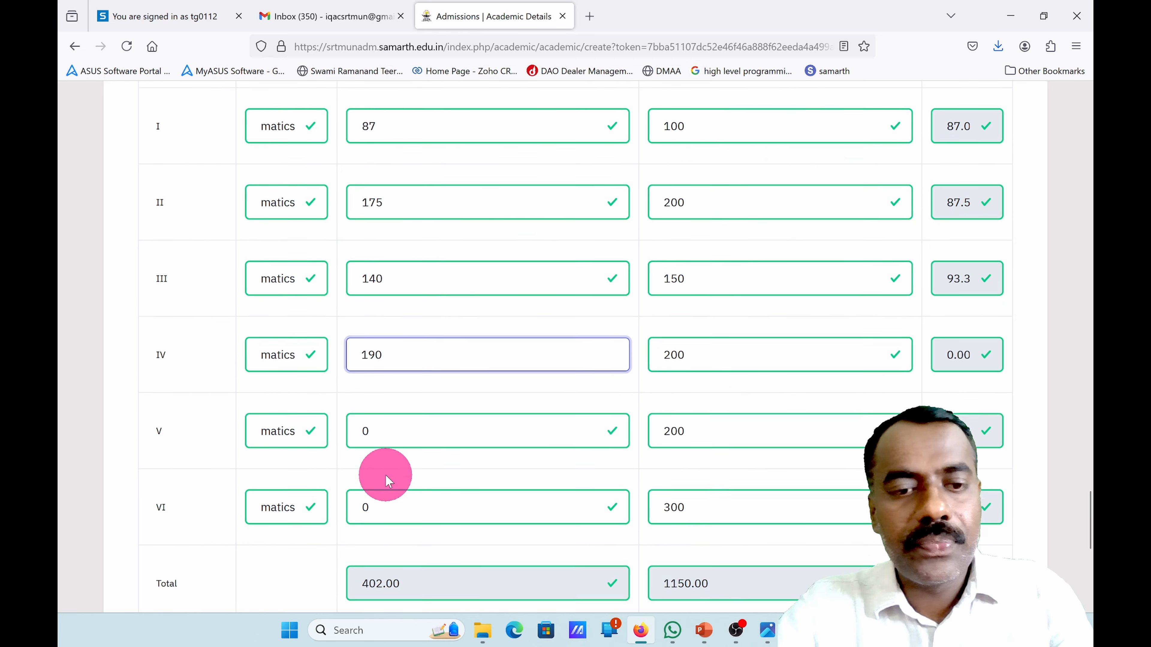
{"action": "double_click", "coordinate": [363, 433]}
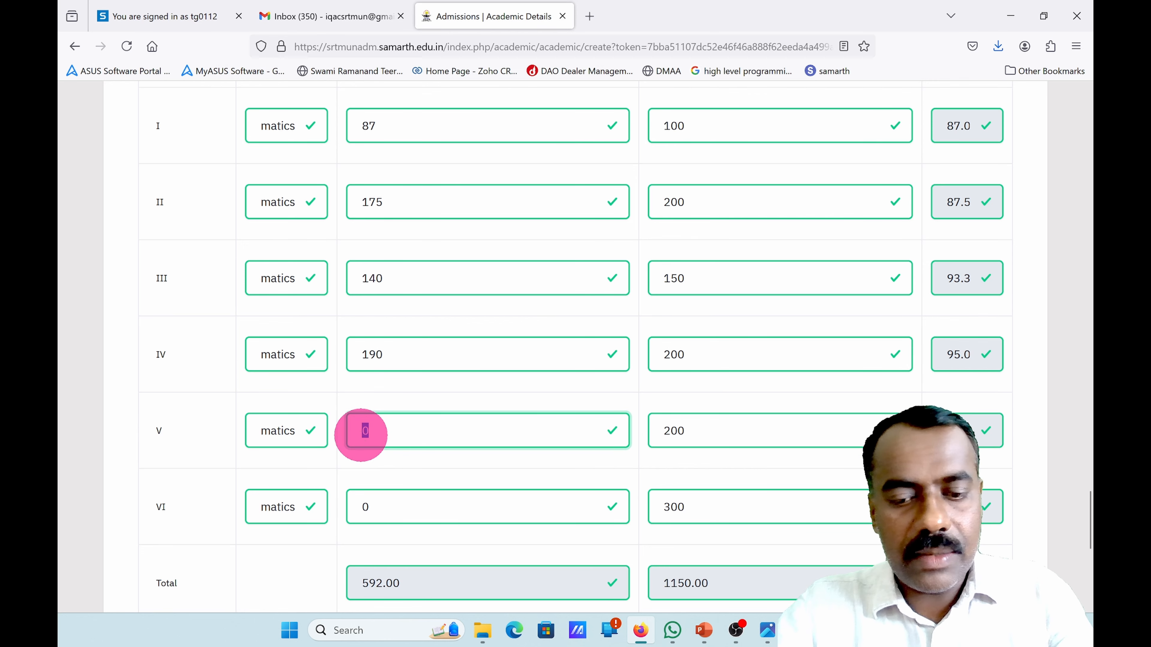
{"action": "type", "text": "167"}
{"action": "scroll", "coordinate": [361, 436], "scroll_direction": "down", "scroll_amount": 4}
{"action": "left_click", "coordinate": [367, 354]}
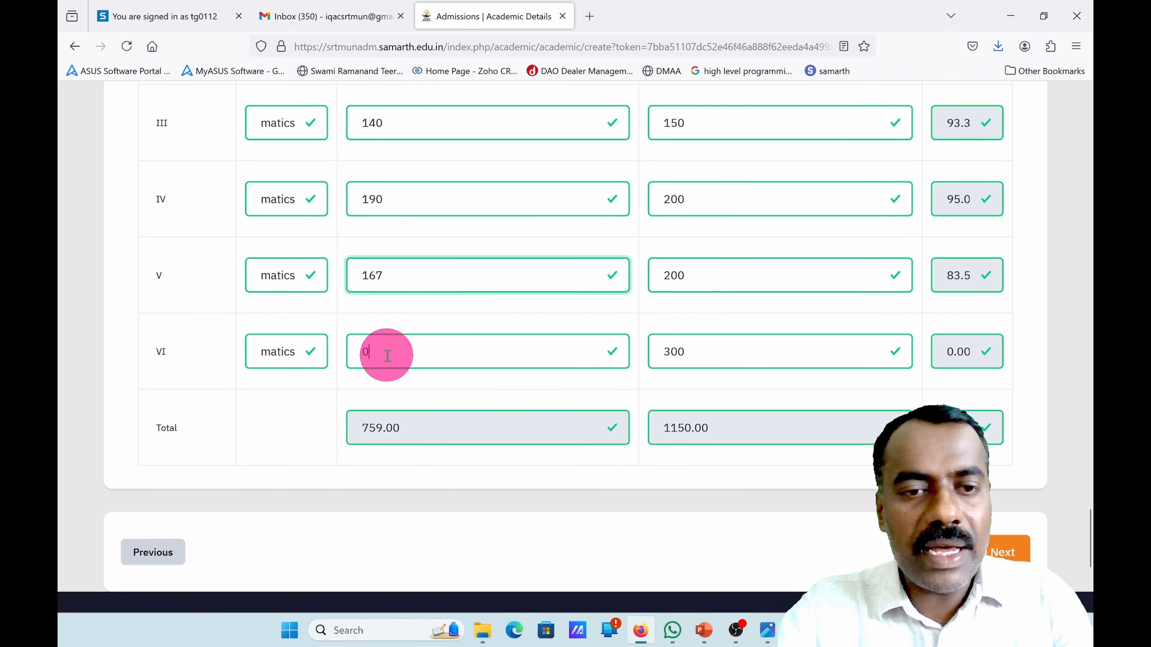
{"action": "type", "text": "24"}
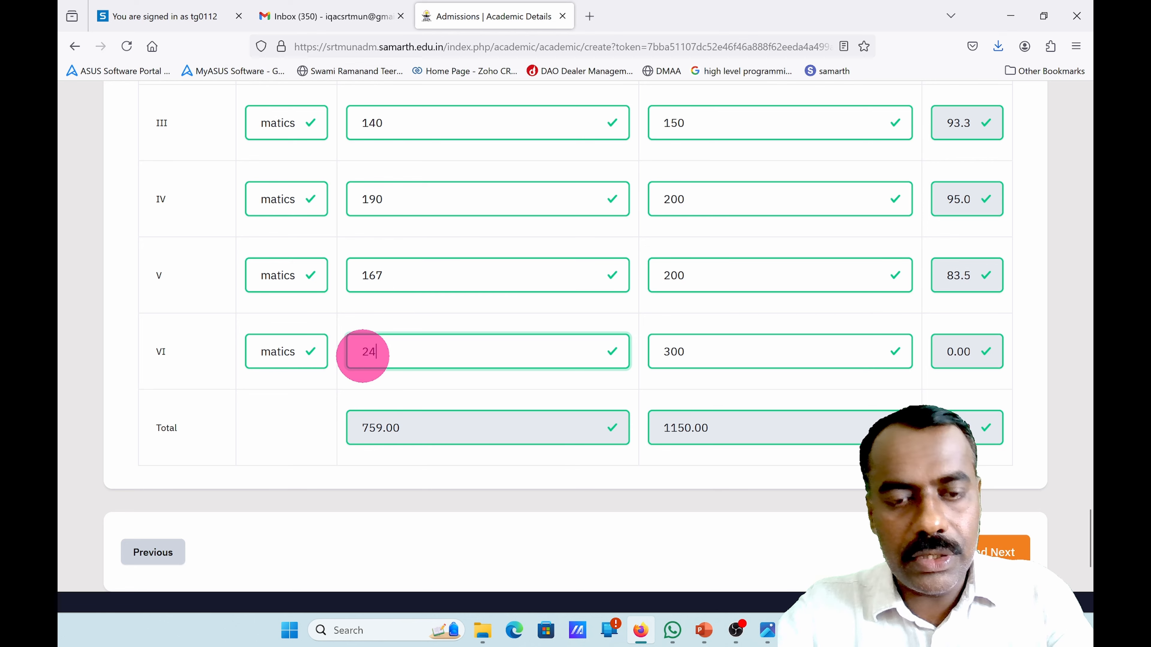
{"action": "type", "text": "5"}
{"action": "left_click", "coordinate": [300, 463]}
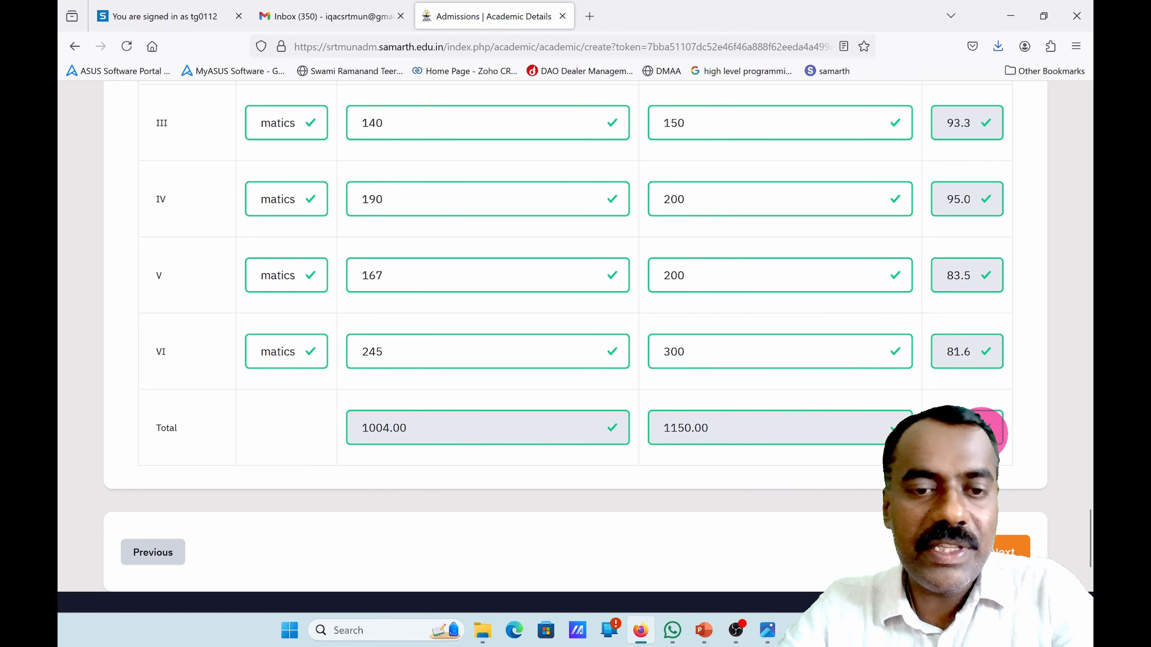
{"action": "scroll", "coordinate": [630, 408], "scroll_direction": "up", "scroll_amount": 15}
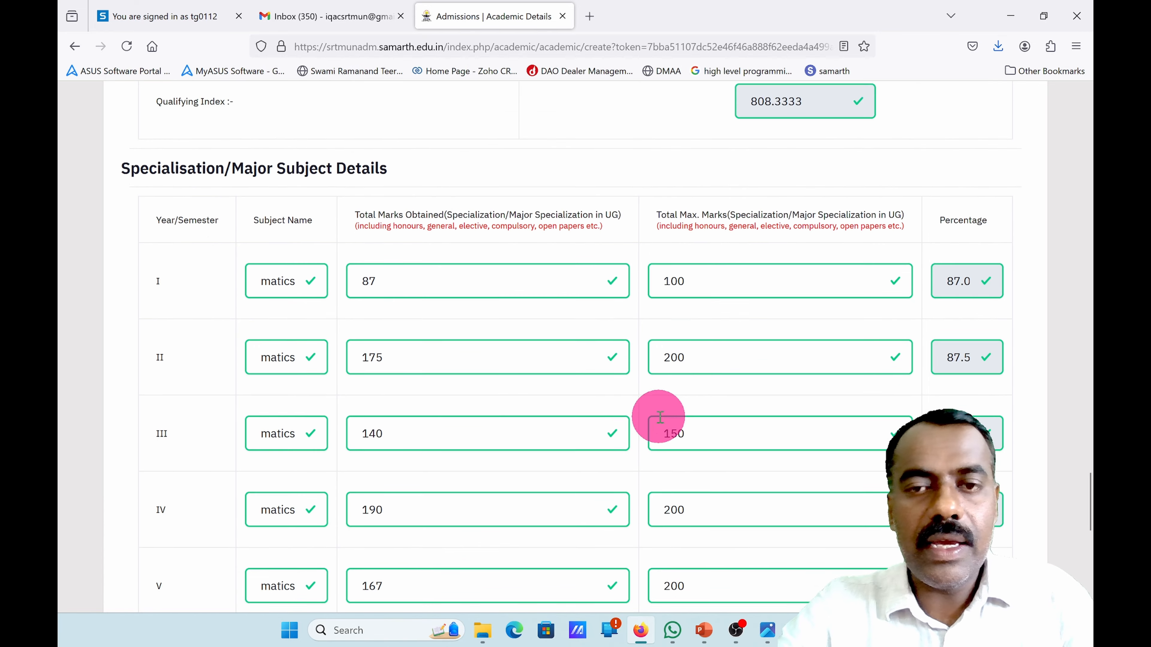
{"action": "scroll", "coordinate": [583, 348], "scroll_direction": "up", "scroll_amount": 6}
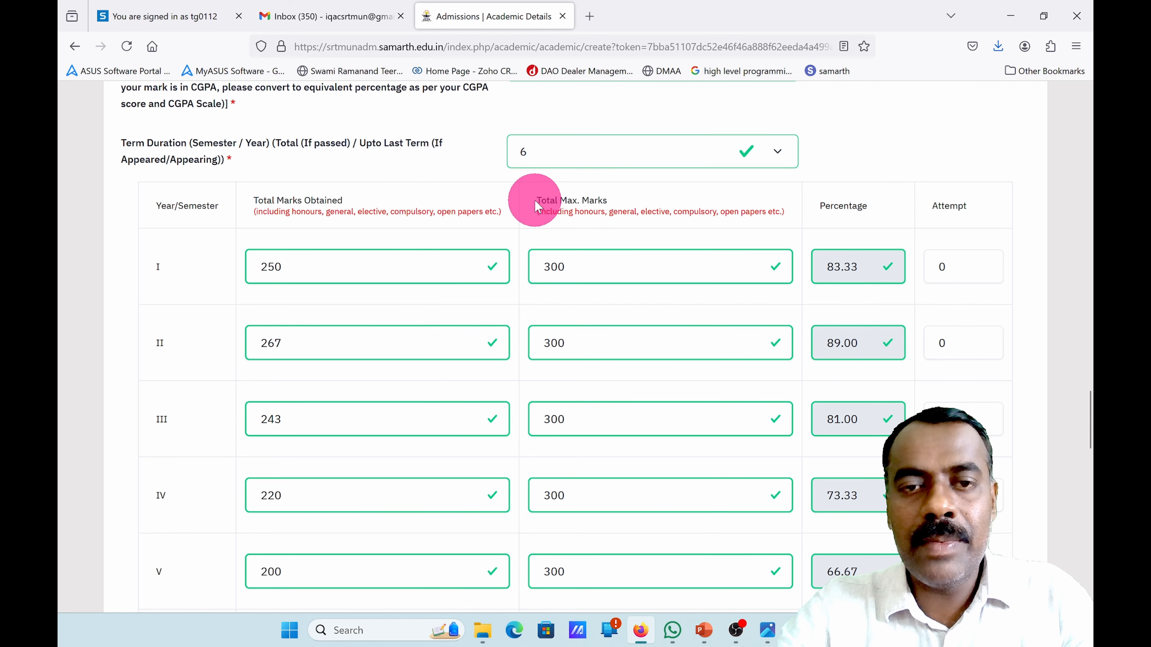
{"action": "left_click_drag", "start_coordinate": [535, 201], "coordinate": [609, 202]}
{"action": "left_click_drag", "start_coordinate": [254, 200], "coordinate": [352, 177]}
{"action": "scroll", "coordinate": [630, 352], "scroll_direction": "down", "scroll_amount": 5}
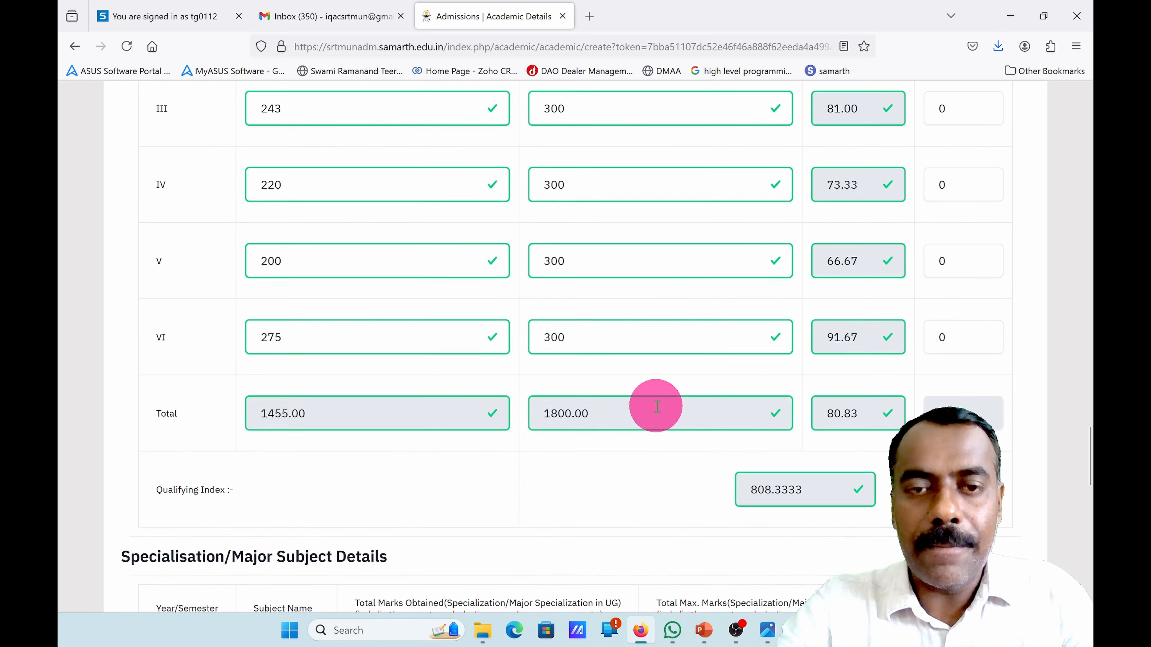
{"action": "scroll", "coordinate": [657, 406], "scroll_direction": "down", "scroll_amount": 6}
{"action": "left_click_drag", "start_coordinate": [658, 221], "coordinate": [721, 215]}
{"action": "left_click_drag", "start_coordinate": [354, 216], "coordinate": [440, 219]}
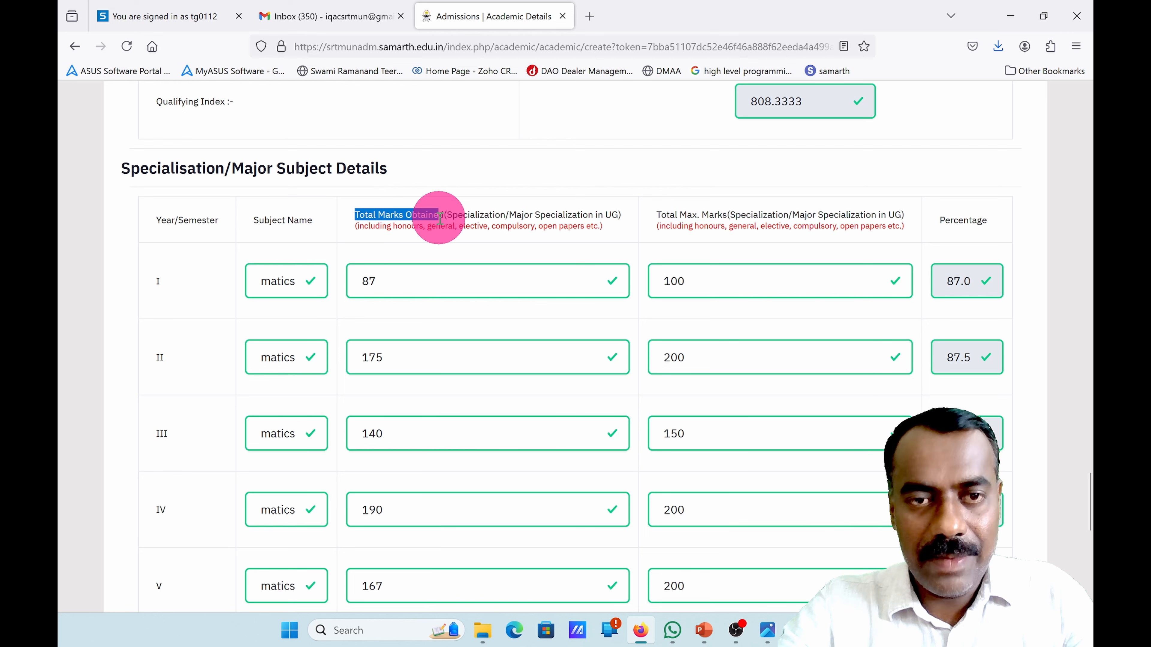
{"action": "left_click", "coordinate": [264, 277]}
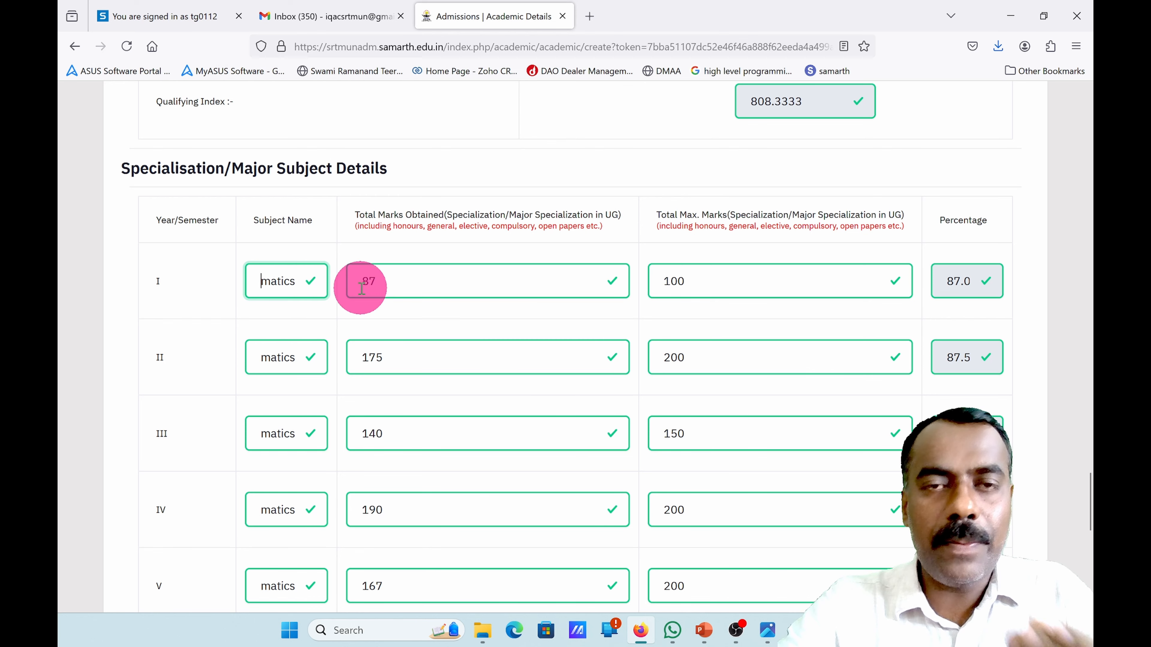
{"action": "scroll", "coordinate": [566, 377], "scroll_direction": "down", "scroll_amount": 2}
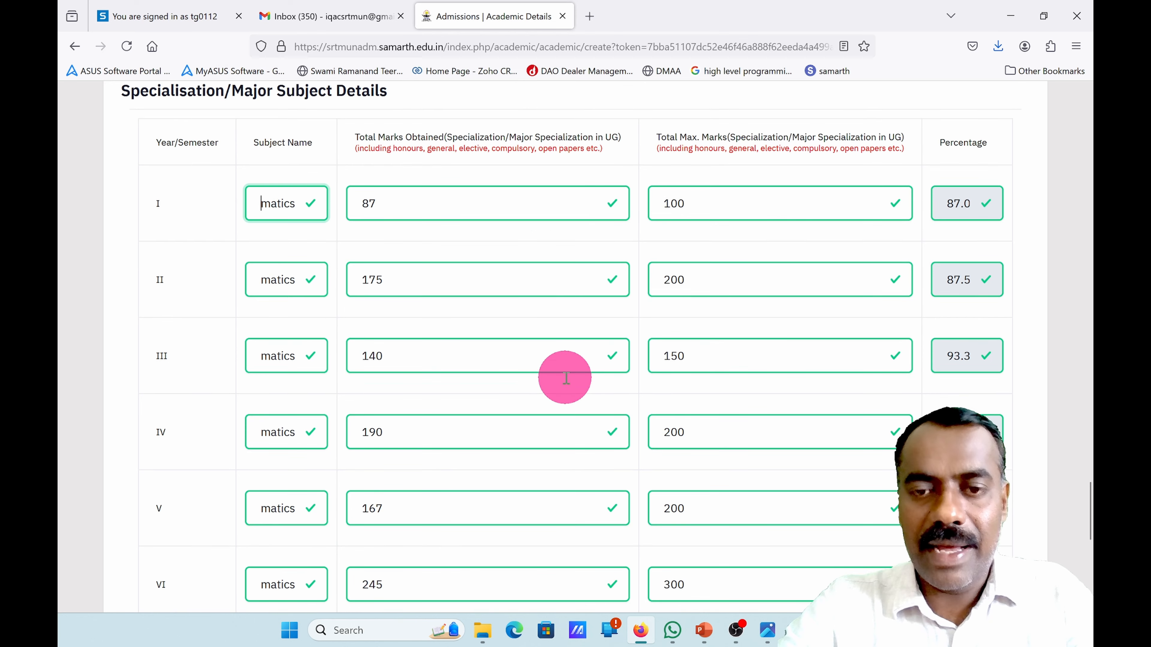
{"action": "scroll", "coordinate": [566, 383], "scroll_direction": "up", "scroll_amount": 4}
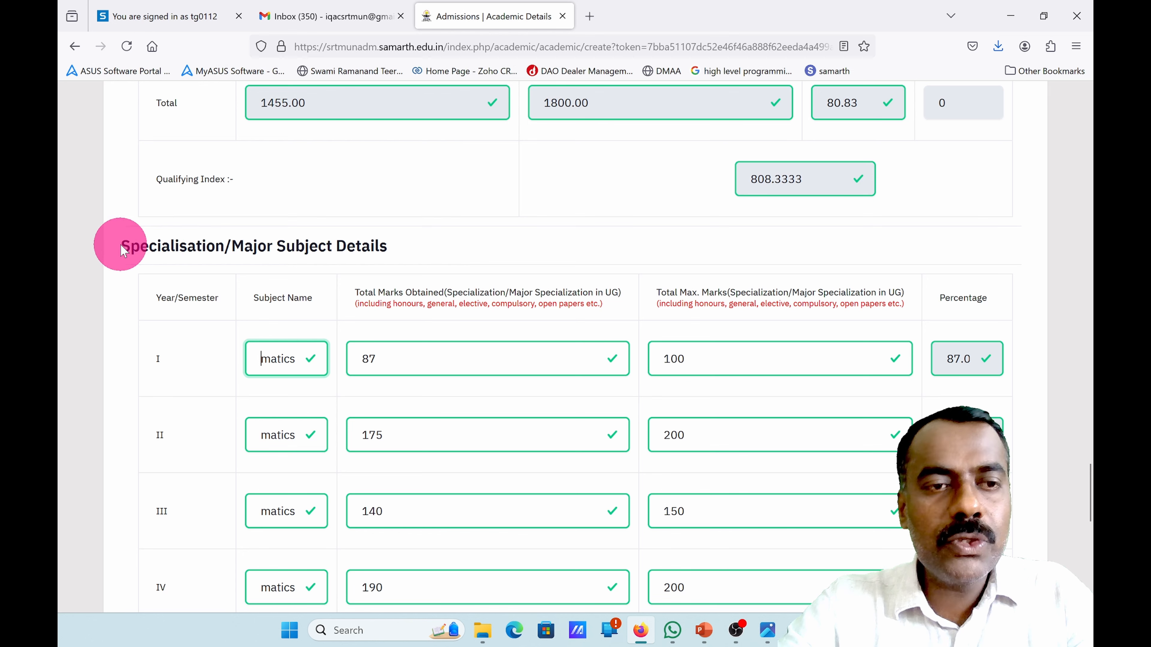
{"action": "left_click_drag", "start_coordinate": [122, 254], "coordinate": [268, 249]}
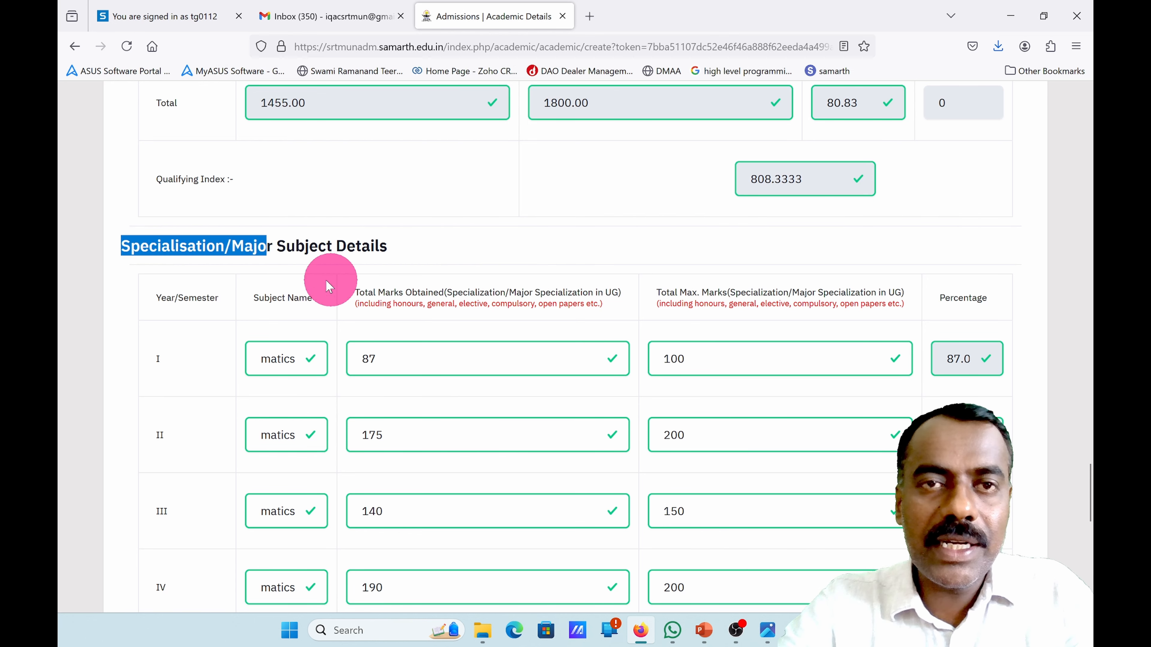
{"action": "left_click_drag", "start_coordinate": [385, 240], "coordinate": [115, 249]}
{"action": "scroll", "coordinate": [324, 354], "scroll_direction": "down", "scroll_amount": 2}
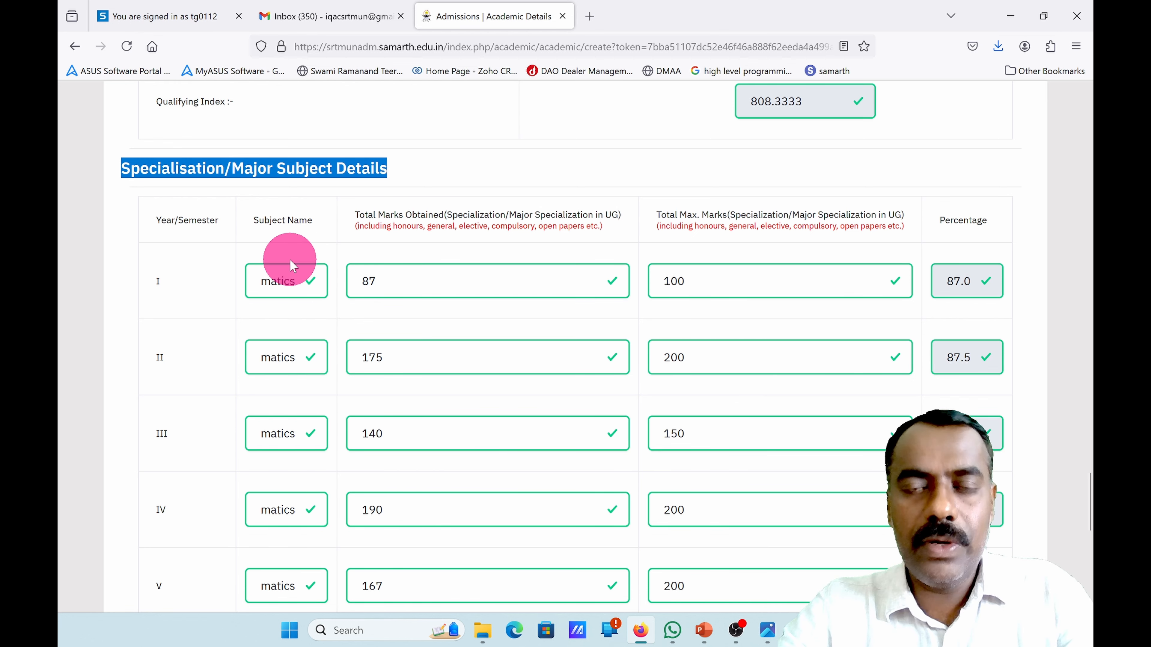
{"action": "scroll", "coordinate": [306, 321], "scroll_direction": "down", "scroll_amount": 10}
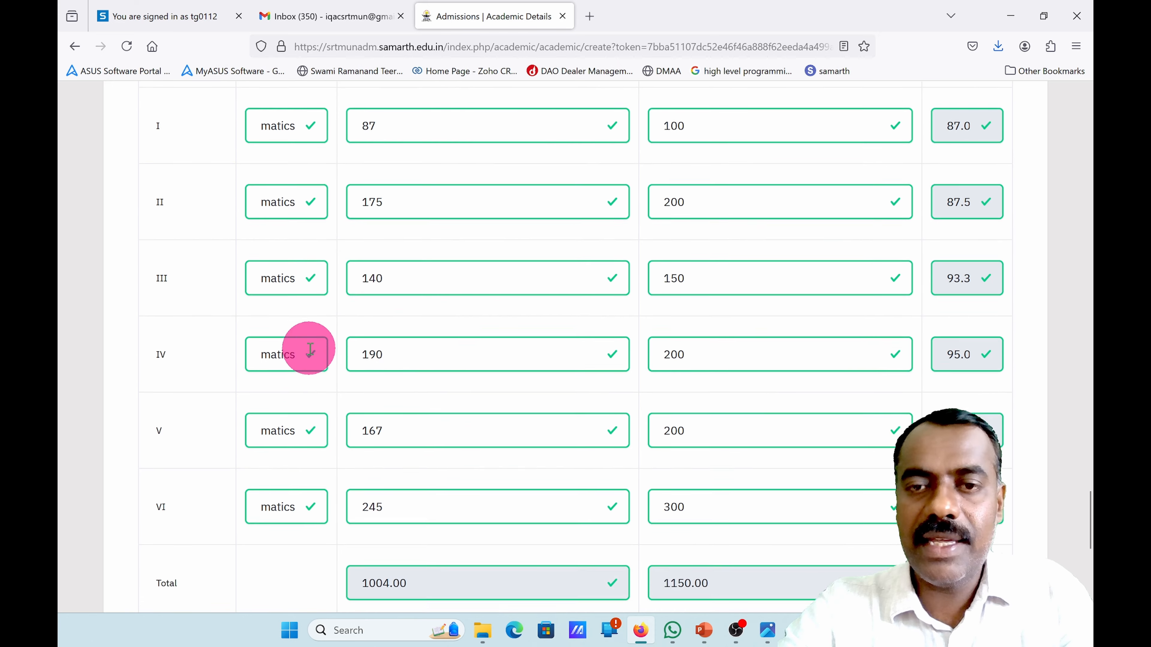
{"action": "scroll", "coordinate": [317, 353], "scroll_direction": "up", "scroll_amount": 13}
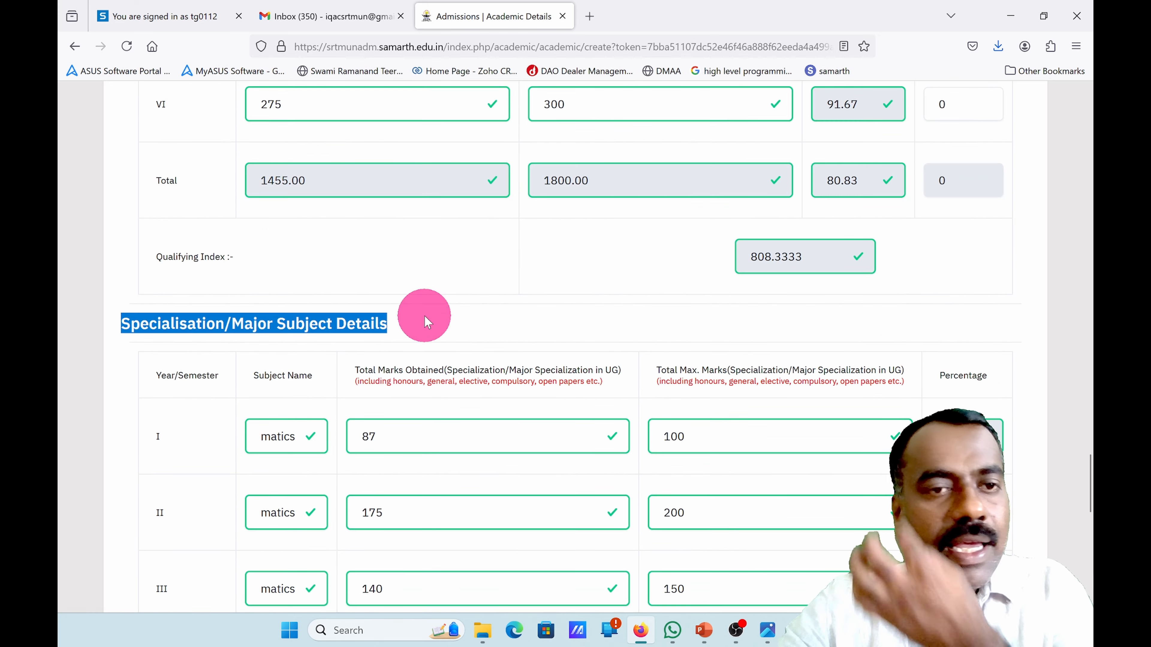
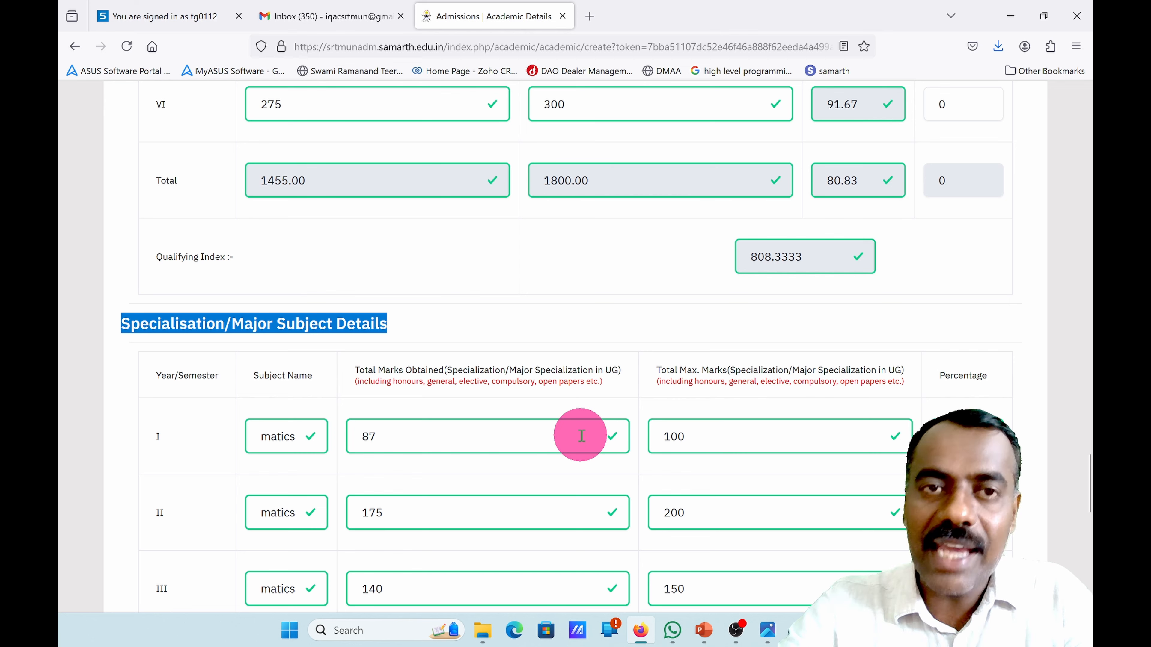
Step: Check the semester I–VI Mathematics marks, then save the academic details
{"action": "scroll", "coordinate": [582, 435], "scroll_direction": "down", "scroll_amount": 3}
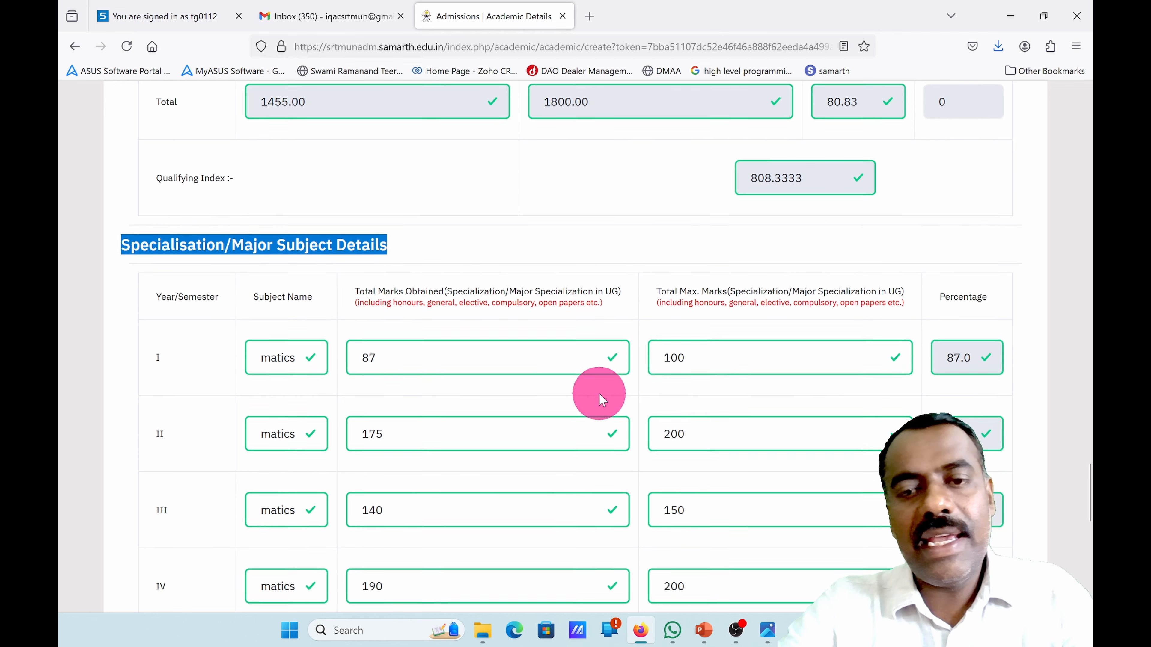
{"action": "scroll", "coordinate": [666, 345], "scroll_direction": "down", "scroll_amount": 3}
{"action": "scroll", "coordinate": [775, 382], "scroll_direction": "down", "scroll_amount": 15}
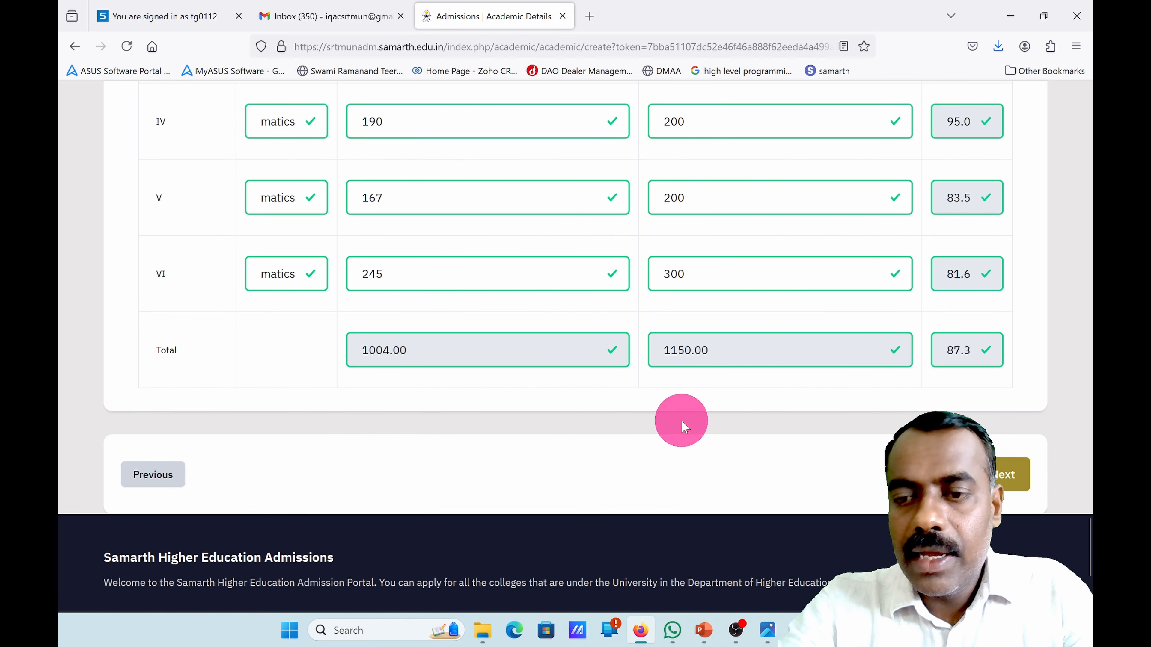
{"action": "scroll", "coordinate": [589, 329], "scroll_direction": "up", "scroll_amount": 20}
{"action": "scroll", "coordinate": [588, 329], "scroll_direction": "up", "scroll_amount": 20}
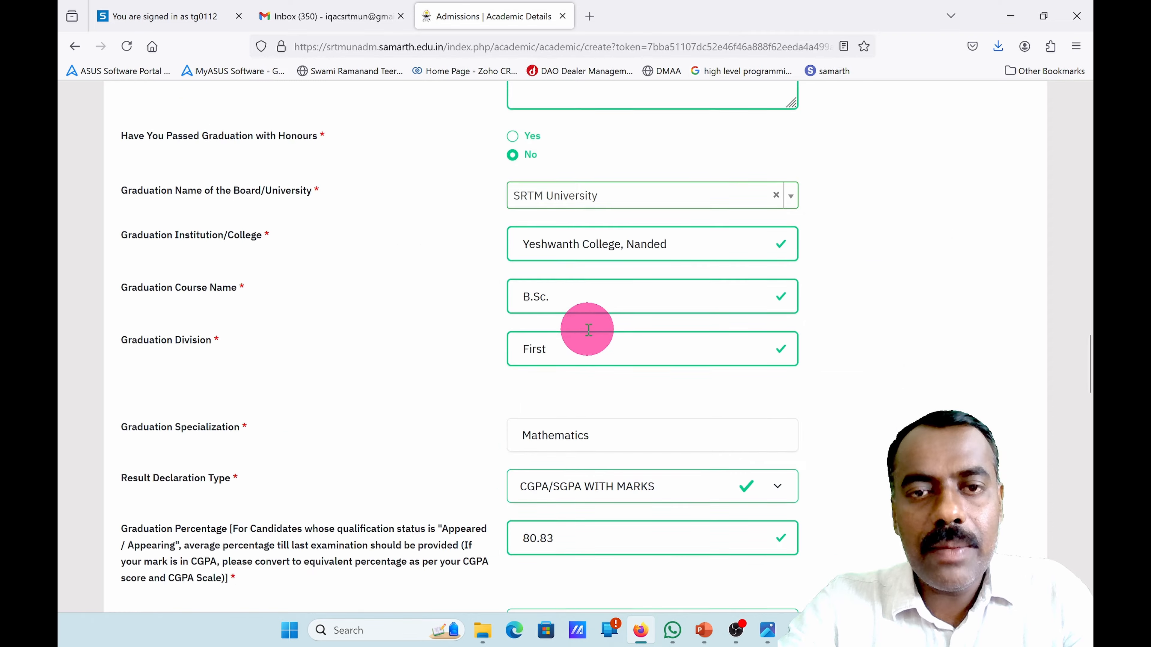
{"action": "scroll", "coordinate": [659, 382], "scroll_direction": "down", "scroll_amount": 20}
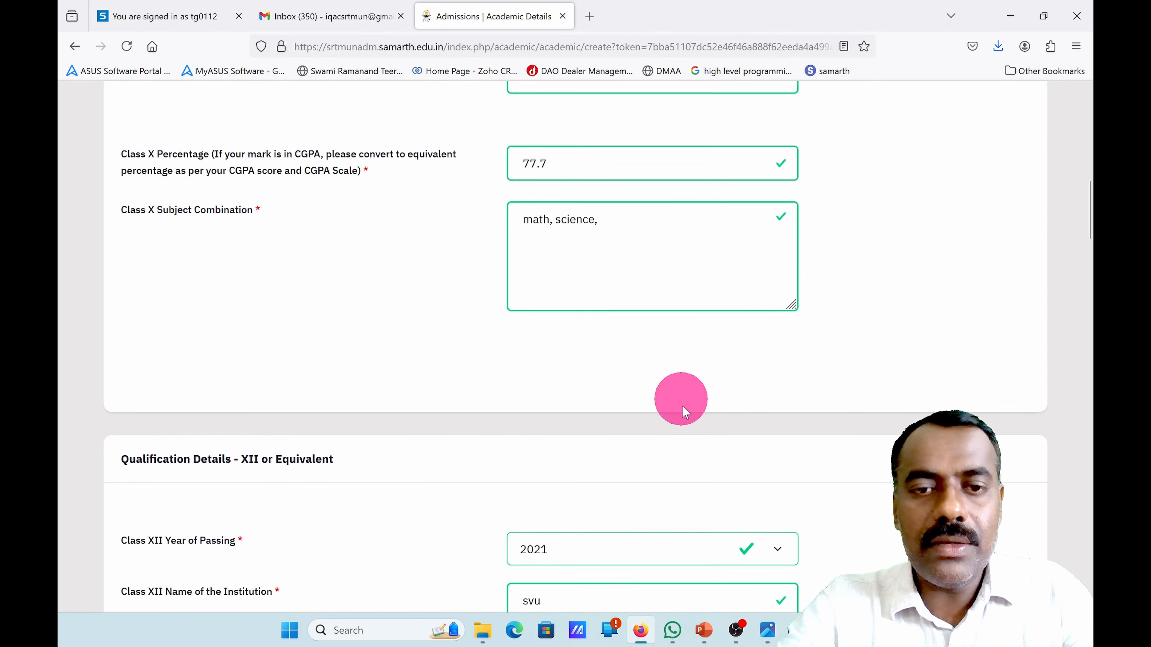
{"action": "scroll", "coordinate": [702, 353], "scroll_direction": "down", "scroll_amount": 20}
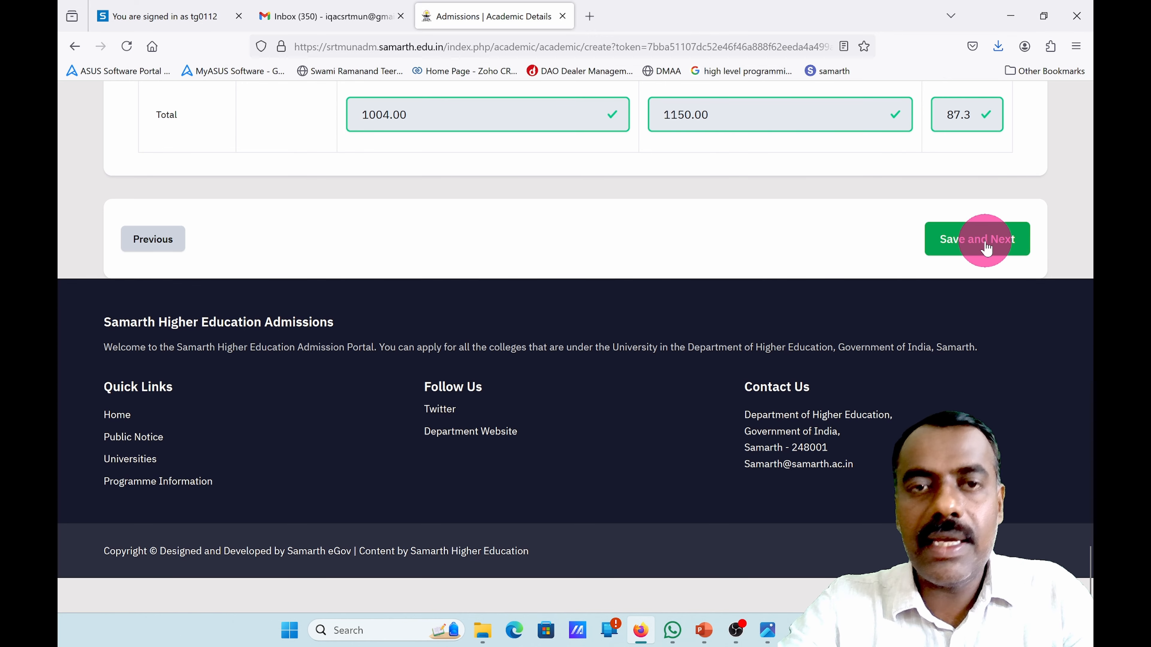
{"action": "left_click", "coordinate": [986, 247]}
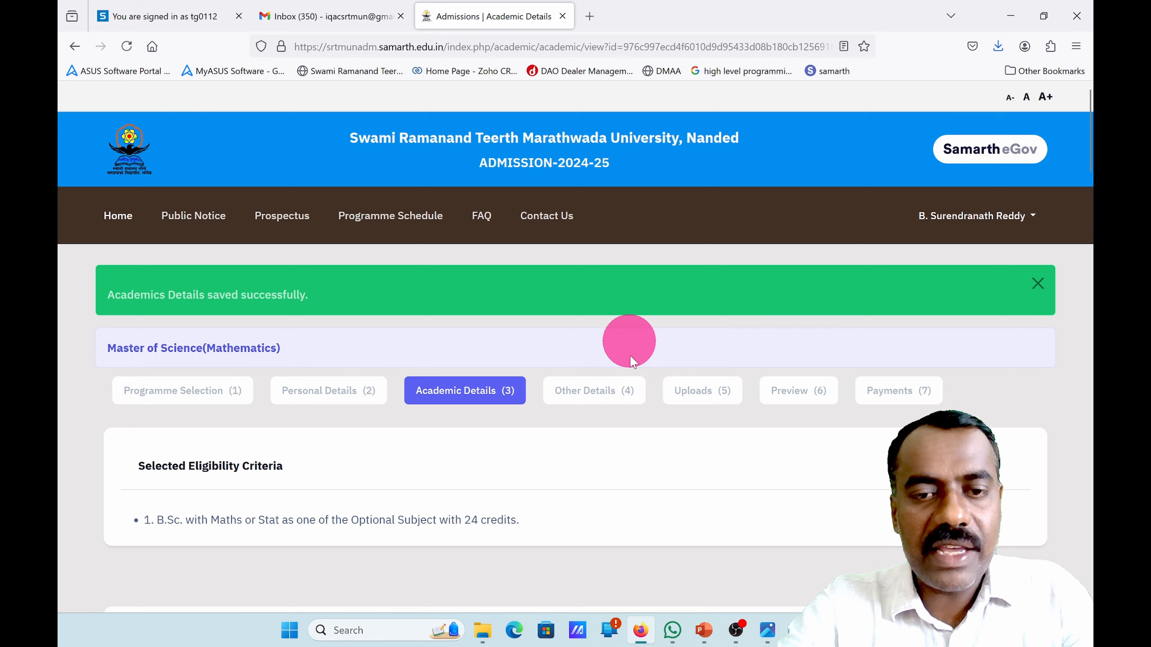
Step: Review the saved Academic Details view and continue to the Other Details step
{"action": "scroll", "coordinate": [348, 408], "scroll_direction": "down", "scroll_amount": 3}
{"action": "scroll", "coordinate": [481, 317], "scroll_direction": "down", "scroll_amount": 15}
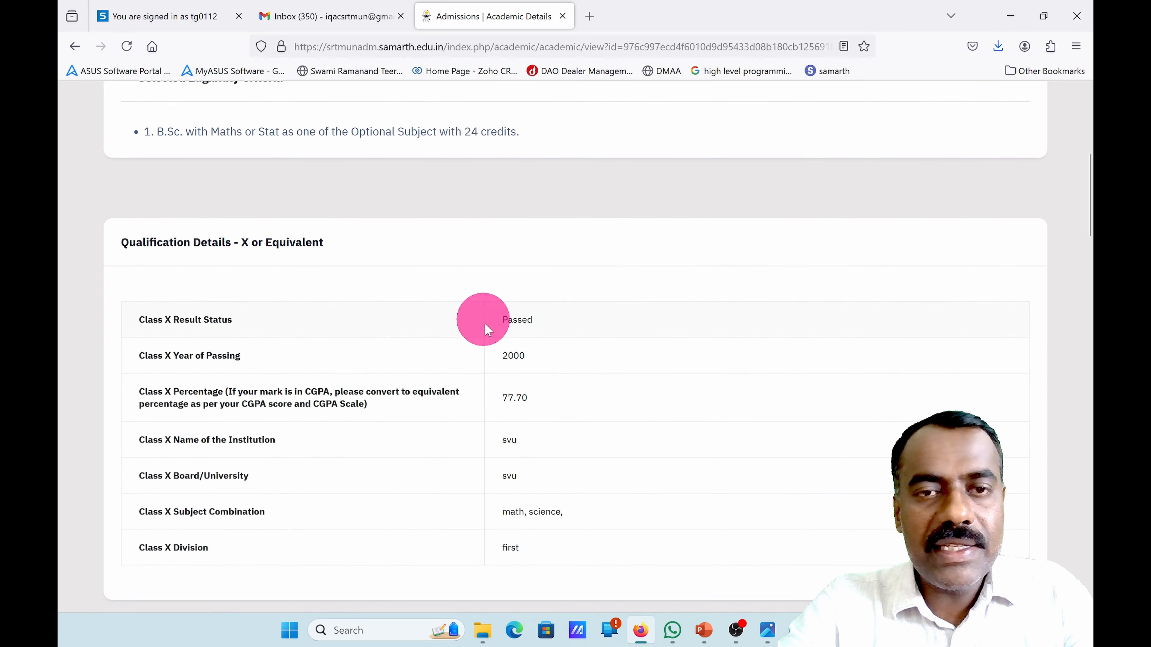
{"action": "scroll", "coordinate": [501, 345], "scroll_direction": "down", "scroll_amount": 15}
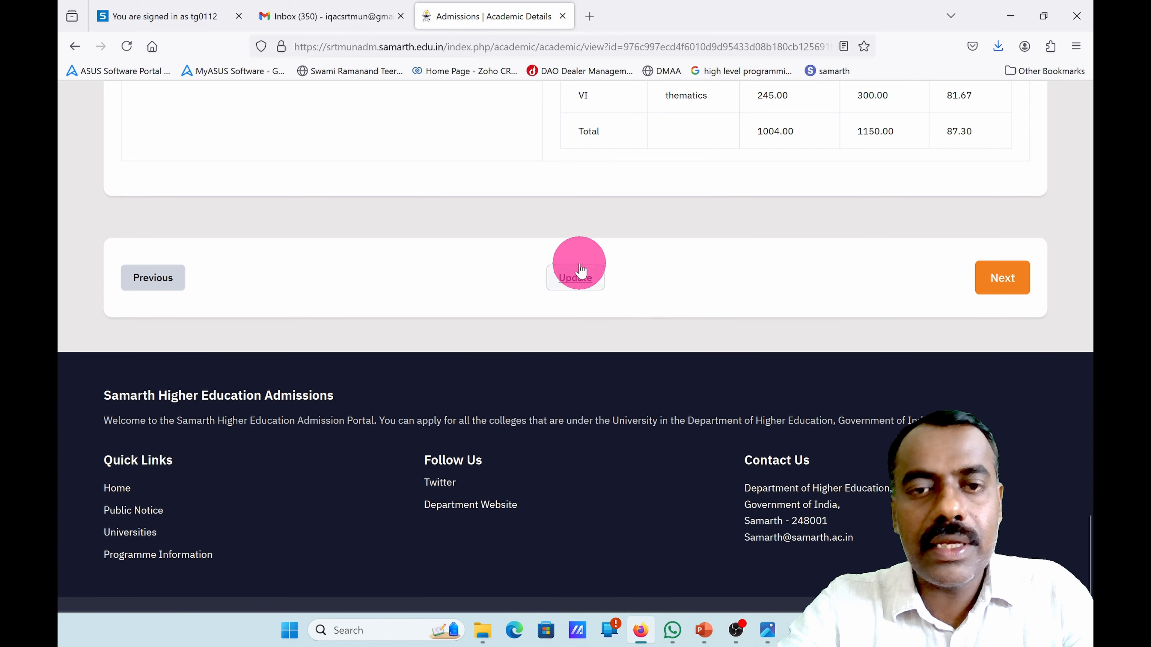
{"action": "left_click", "coordinate": [584, 280]}
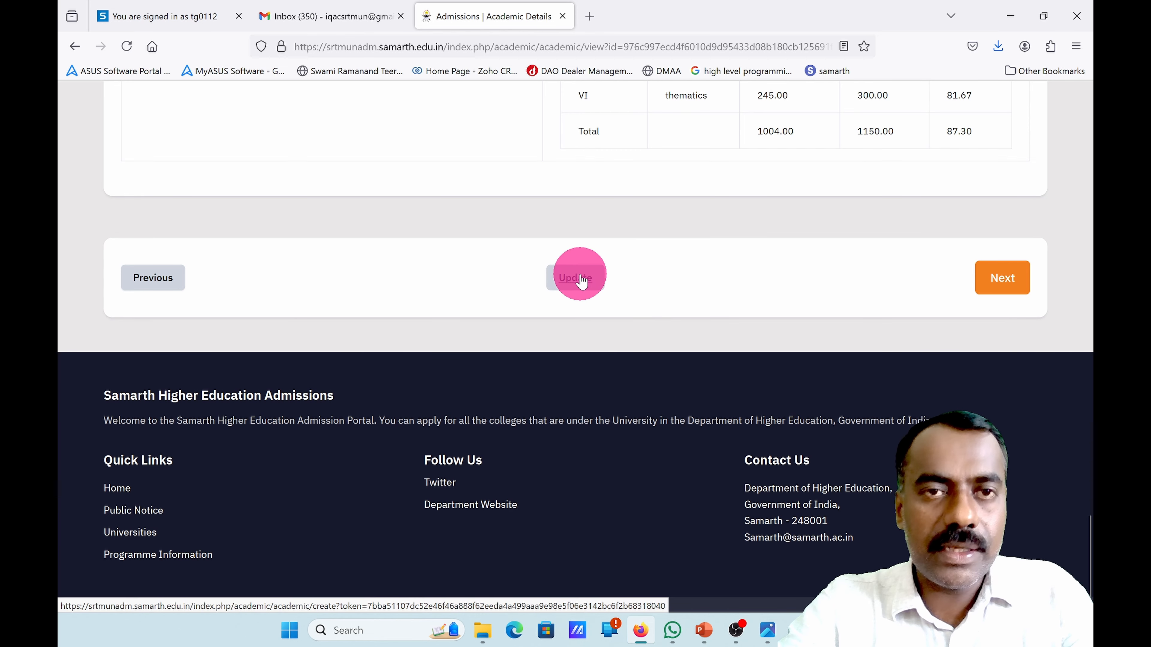
{"action": "scroll", "coordinate": [858, 278], "scroll_direction": "up", "scroll_amount": 10}
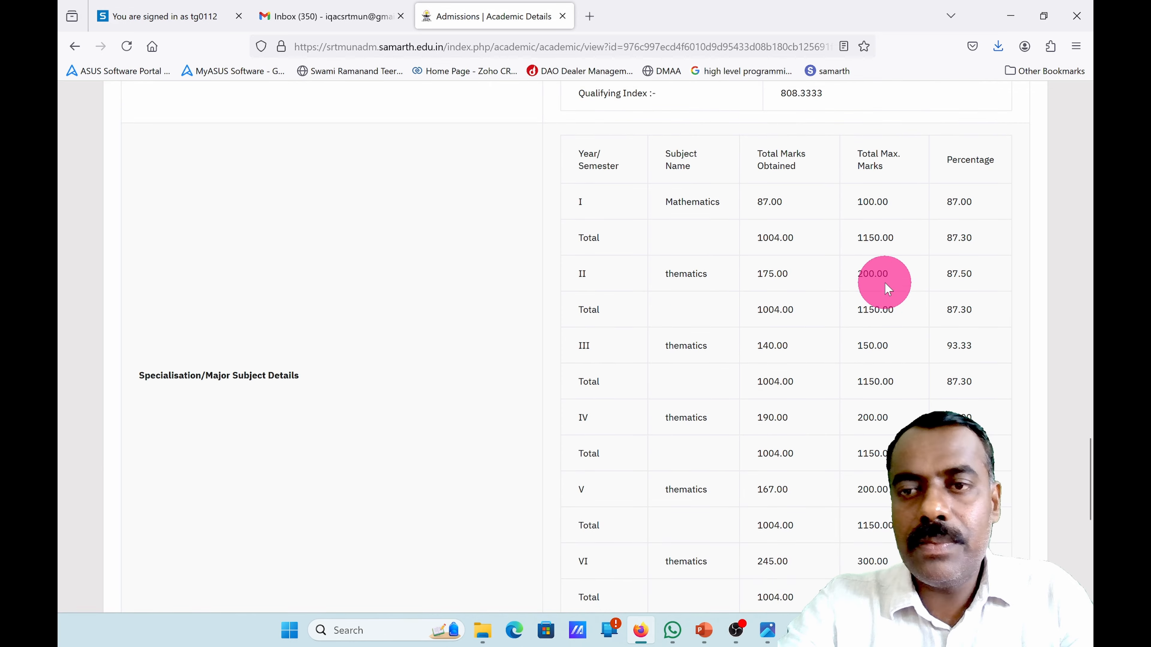
{"action": "scroll", "coordinate": [884, 281], "scroll_direction": "down", "scroll_amount": 10}
{"action": "left_click", "coordinate": [1000, 311]}
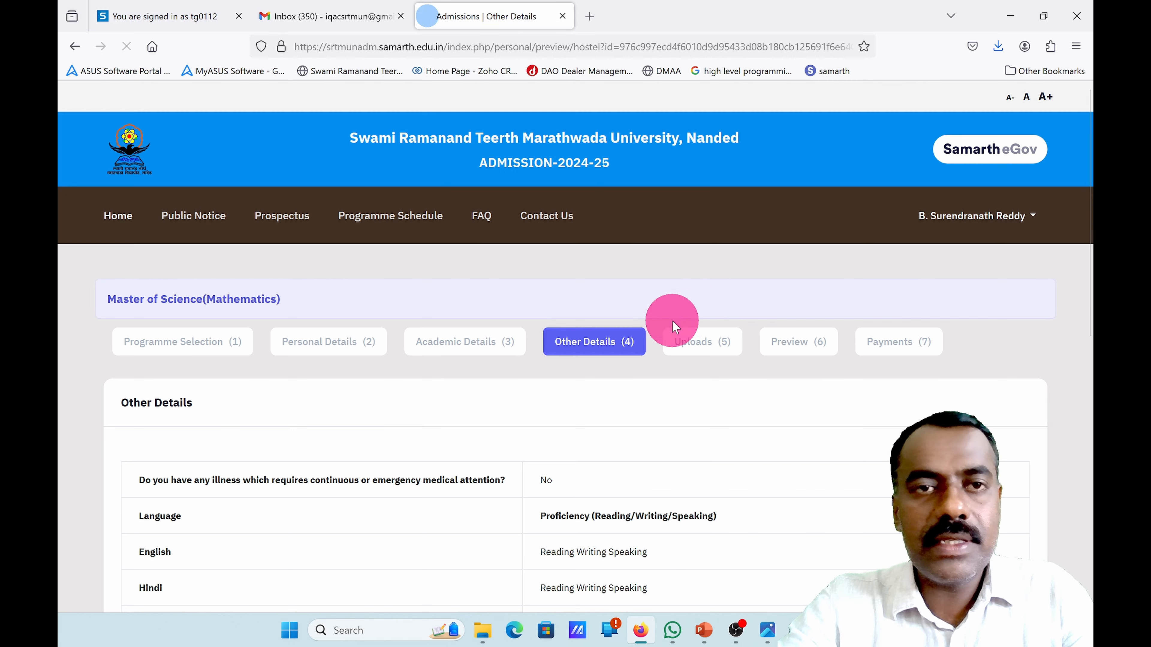
{"action": "scroll", "coordinate": [665, 288], "scroll_direction": "down", "scroll_amount": 3}
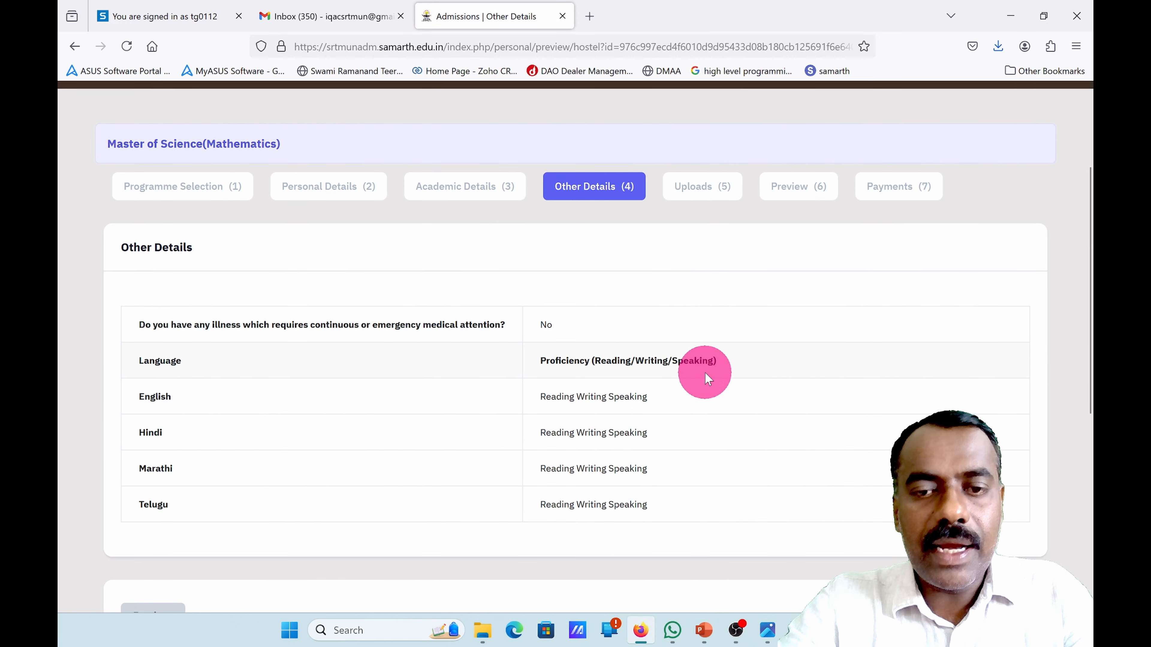
{"action": "scroll", "coordinate": [708, 379], "scroll_direction": "down", "scroll_amount": 2}
Step: Continue to Uploads and look over the photo, signature, Class X, XII, graduation and supporting-document rows
{"action": "left_click", "coordinate": [1003, 539]}
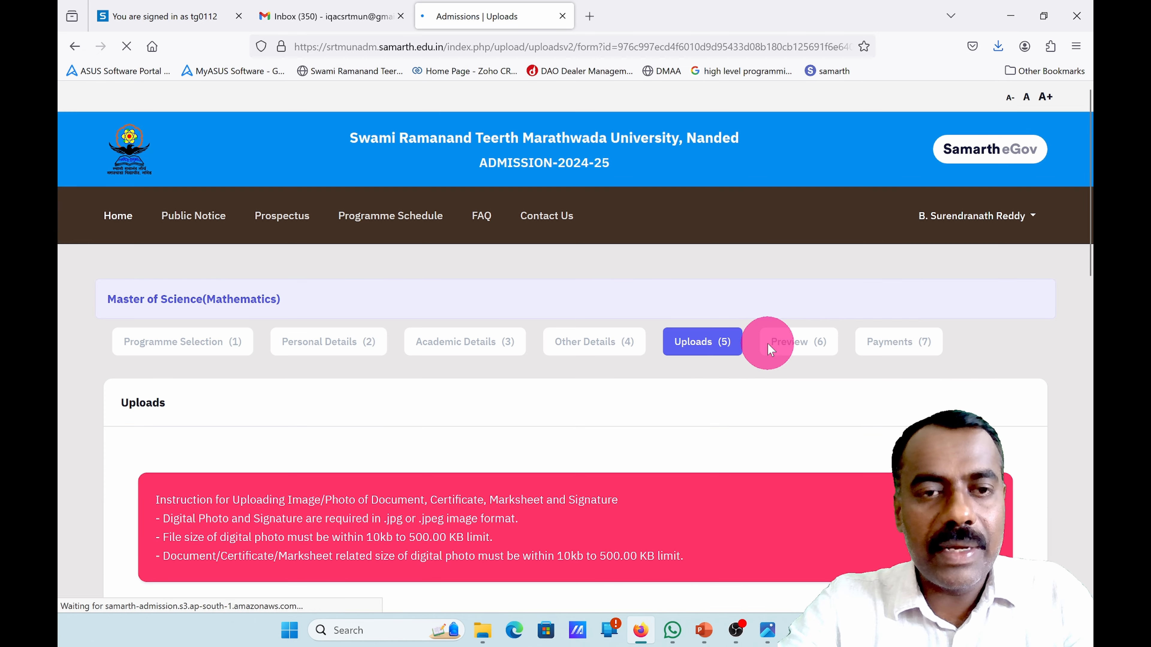
{"action": "scroll", "coordinate": [647, 404], "scroll_direction": "down", "scroll_amount": 3}
{"action": "scroll", "coordinate": [821, 385], "scroll_direction": "down", "scroll_amount": 6}
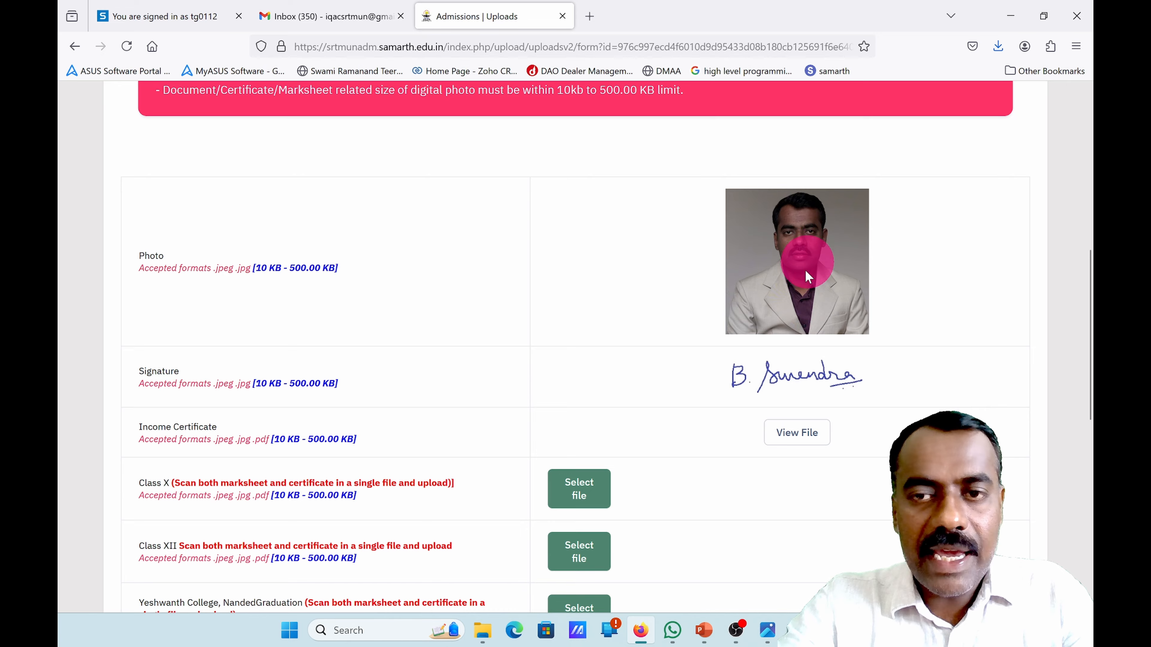
{"action": "scroll", "coordinate": [806, 273], "scroll_direction": "down", "scroll_amount": 3}
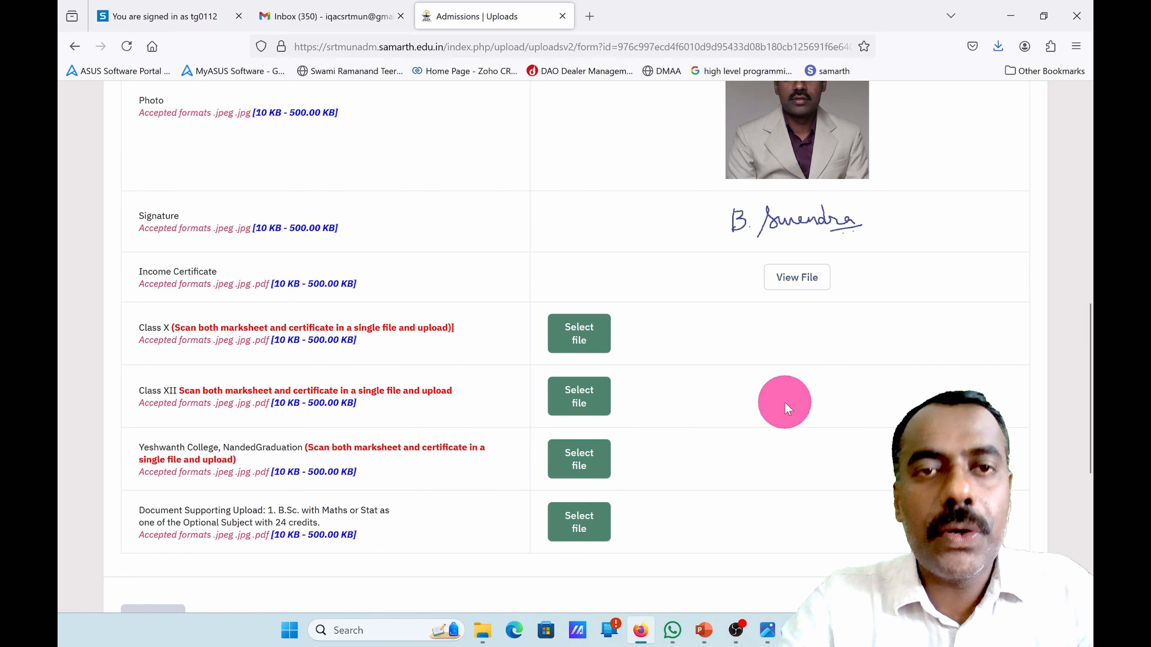
{"action": "scroll", "coordinate": [786, 403], "scroll_direction": "down", "scroll_amount": 2}
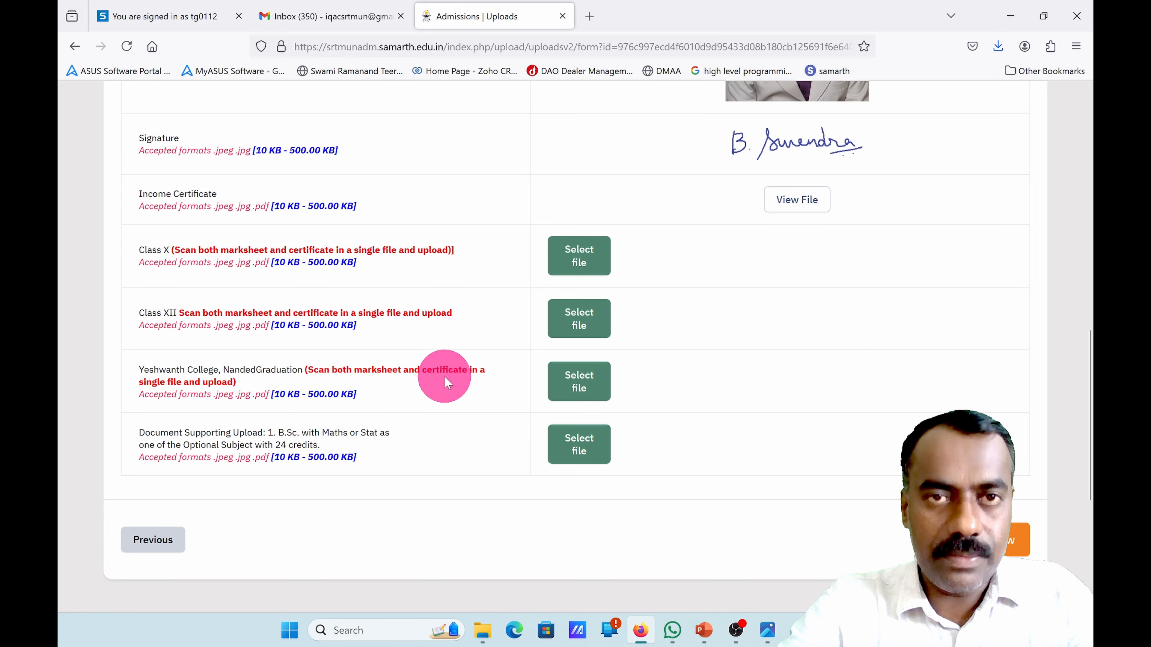
{"action": "scroll", "coordinate": [430, 410], "scroll_direction": "down", "scroll_amount": 2}
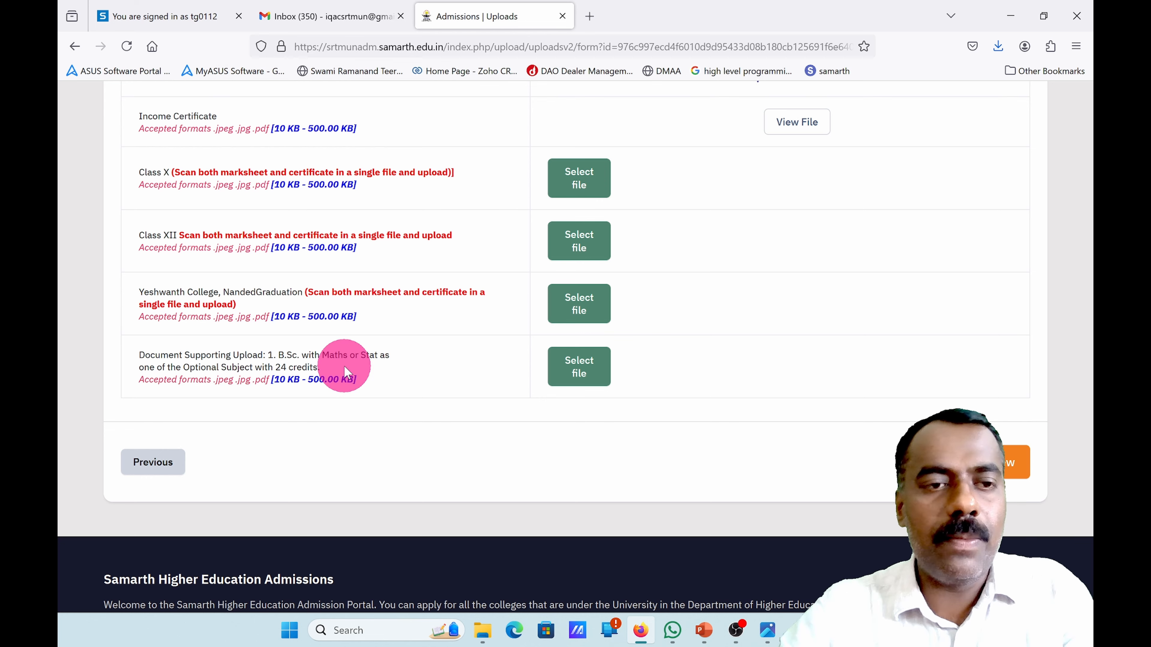
{"action": "scroll", "coordinate": [346, 367], "scroll_direction": "up", "scroll_amount": 3}
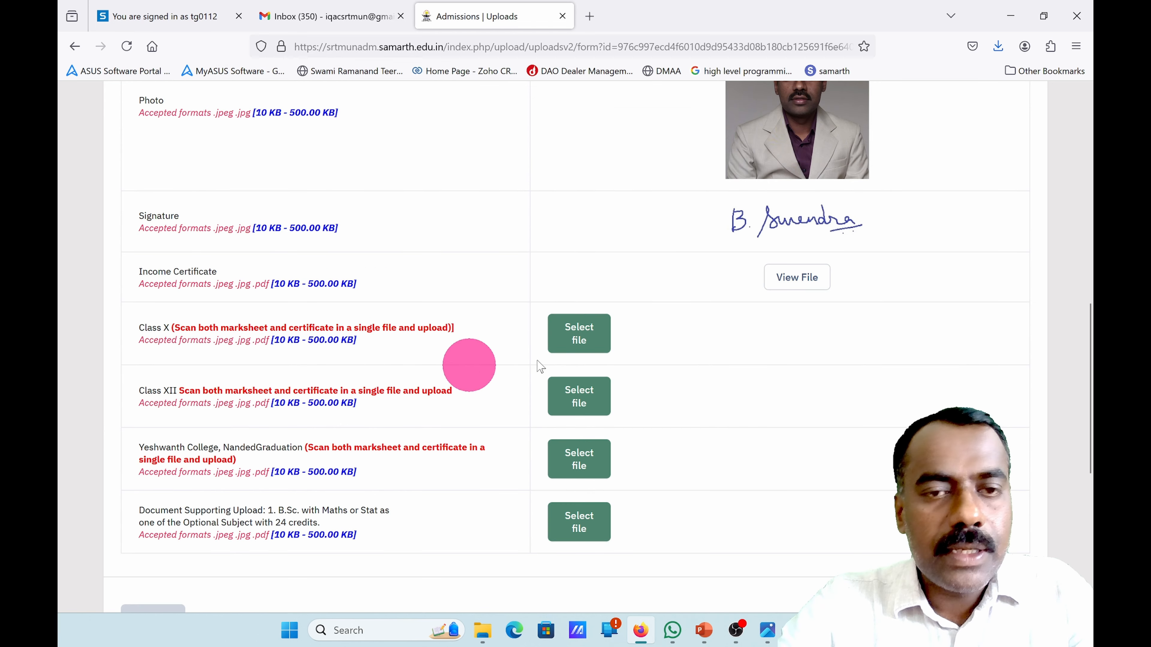
Step: Upload the SSC PDF to the Class X row and the HSC PDF to the Class XII row
{"action": "left_click", "coordinate": [579, 335]}
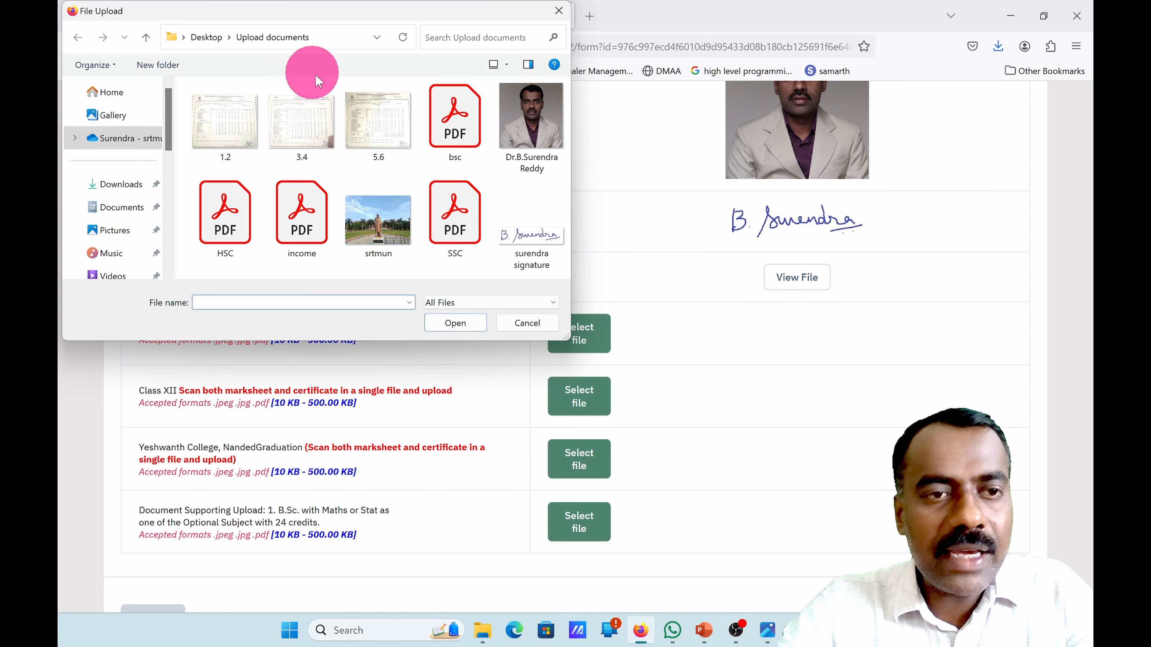
{"action": "double_click", "coordinate": [459, 218]}
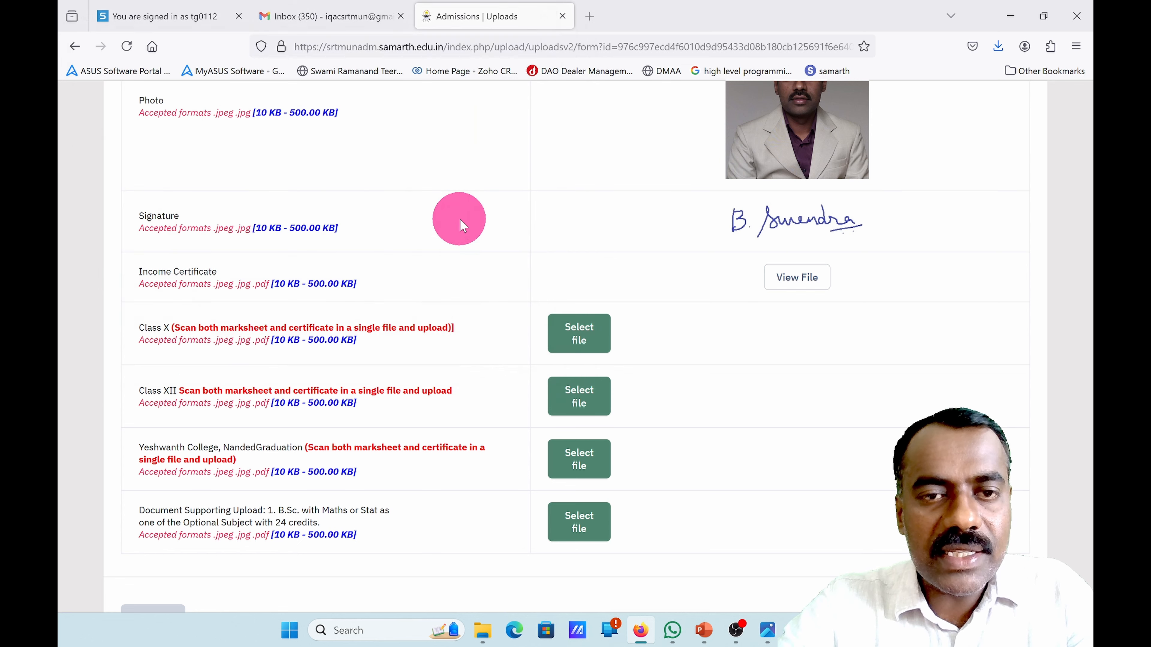
{"action": "left_click", "coordinate": [832, 353]}
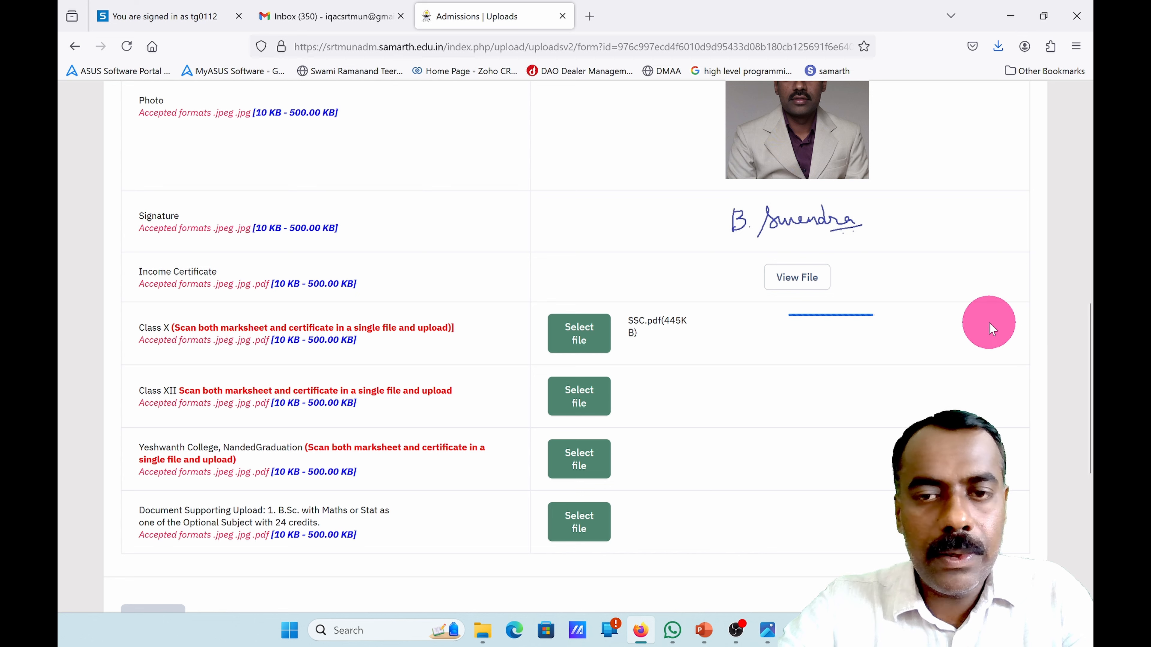
{"action": "left_click", "coordinate": [589, 411]}
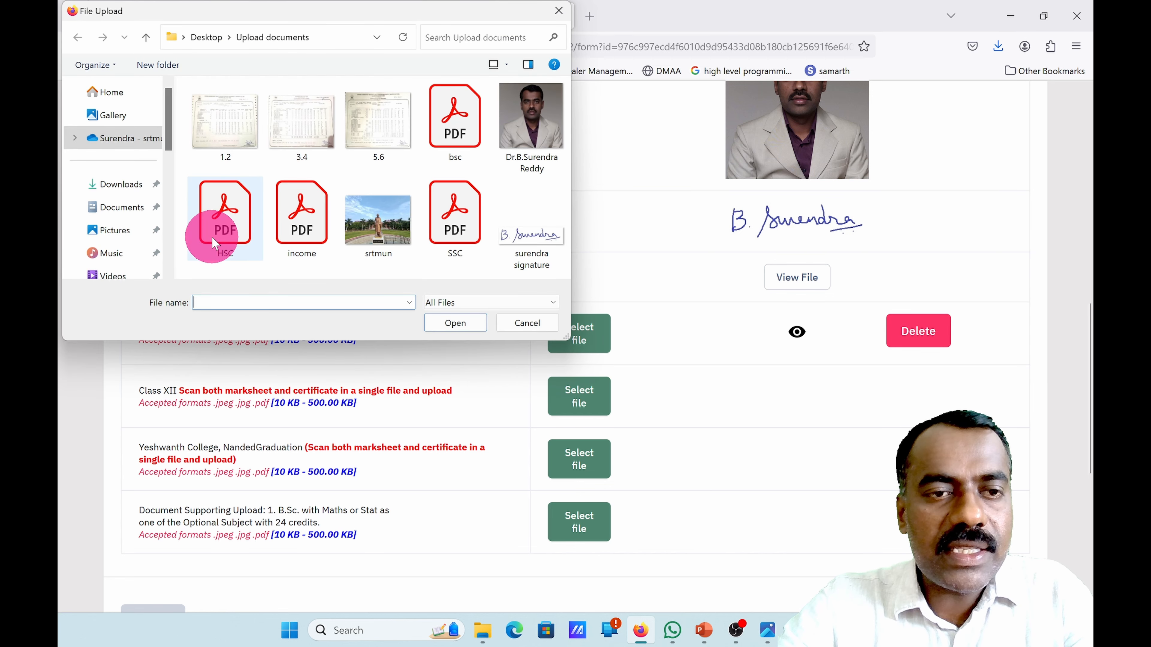
{"action": "left_click", "coordinate": [222, 222]}
{"action": "left_click", "coordinate": [473, 324]}
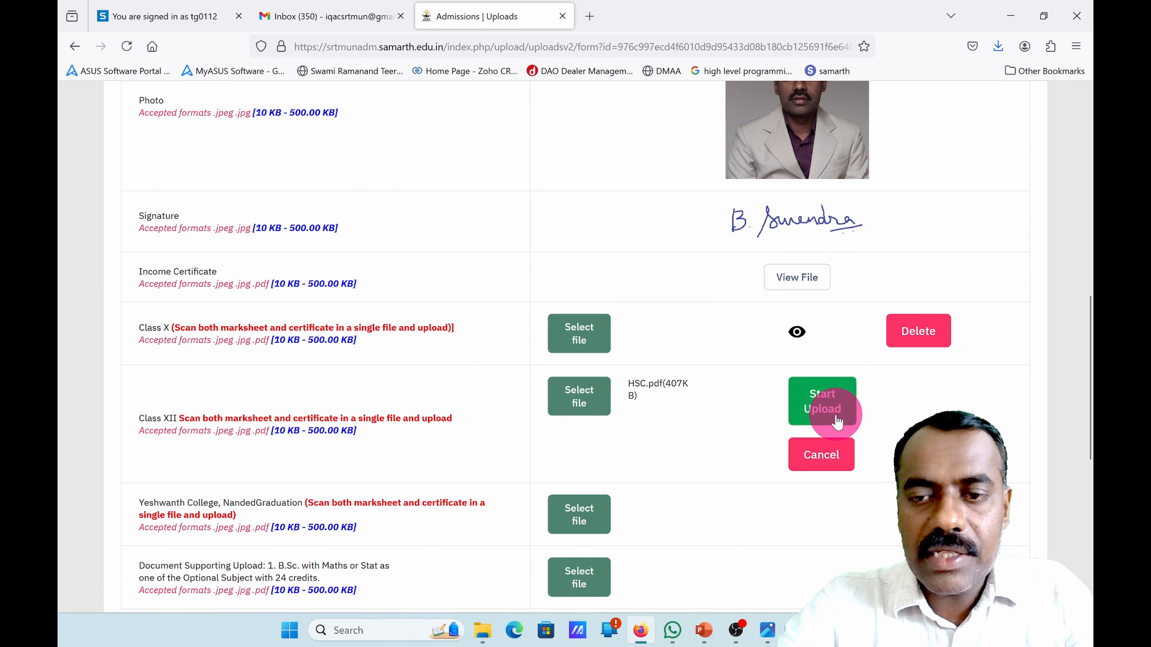
{"action": "left_click", "coordinate": [837, 422]}
Step: Read the graduation row's scanning instructions, then bring up the open file explorer windows
{"action": "scroll", "coordinate": [695, 433], "scroll_direction": "down", "scroll_amount": 2}
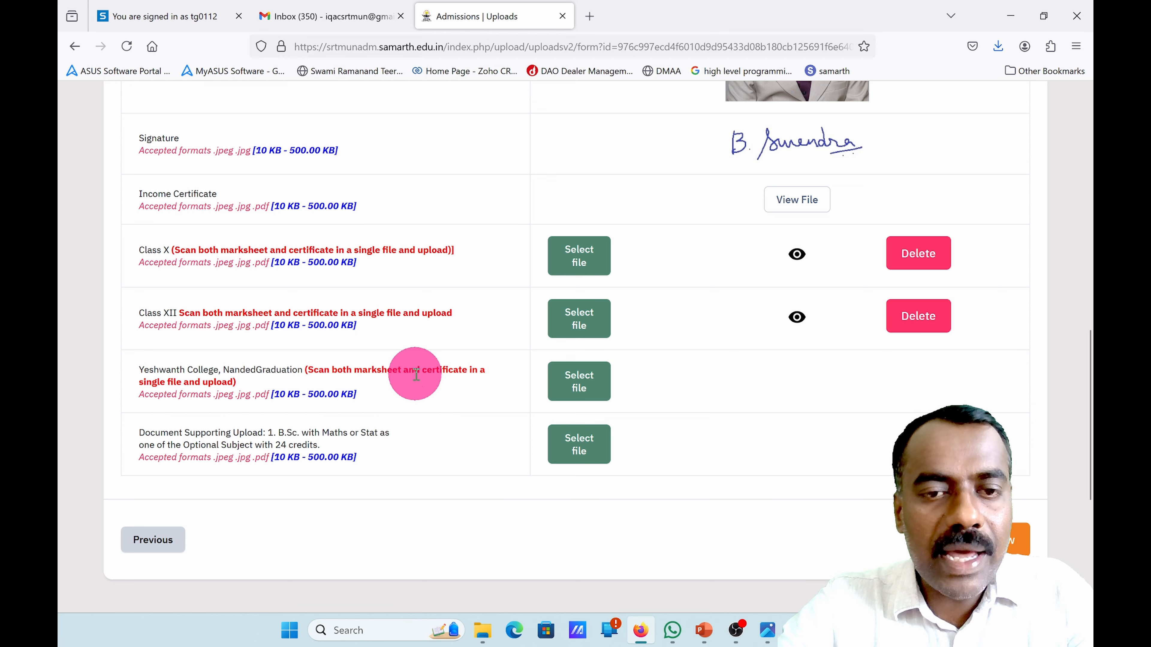
{"action": "left_click_drag", "start_coordinate": [311, 371], "coordinate": [471, 399]}
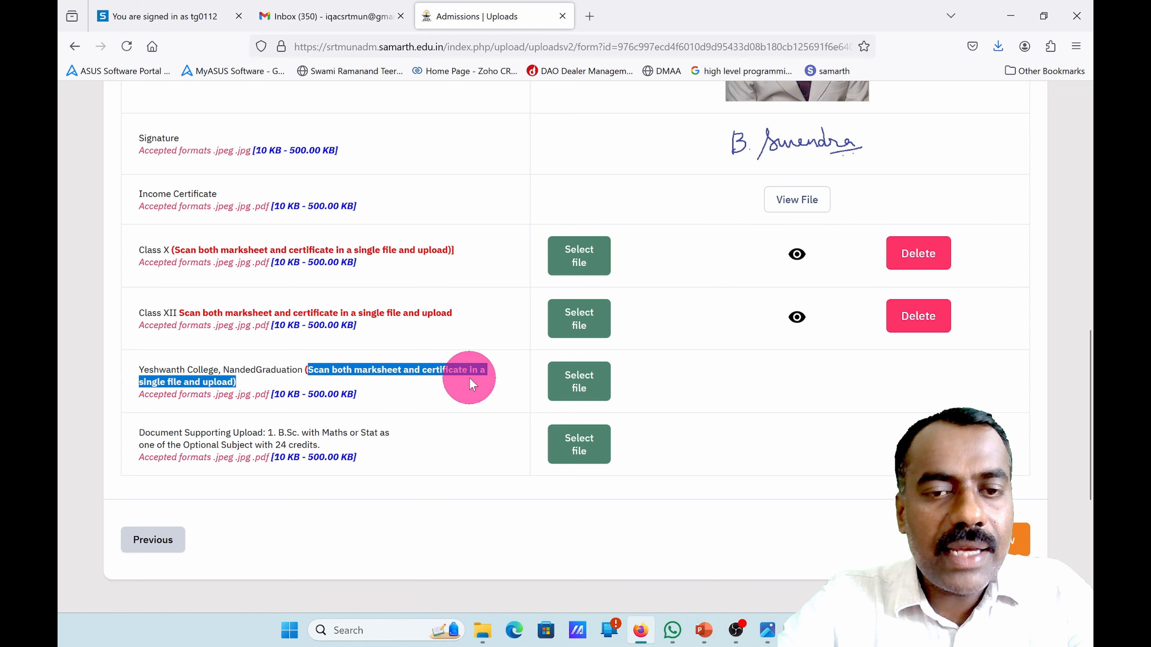
{"action": "left_click", "coordinate": [455, 396]}
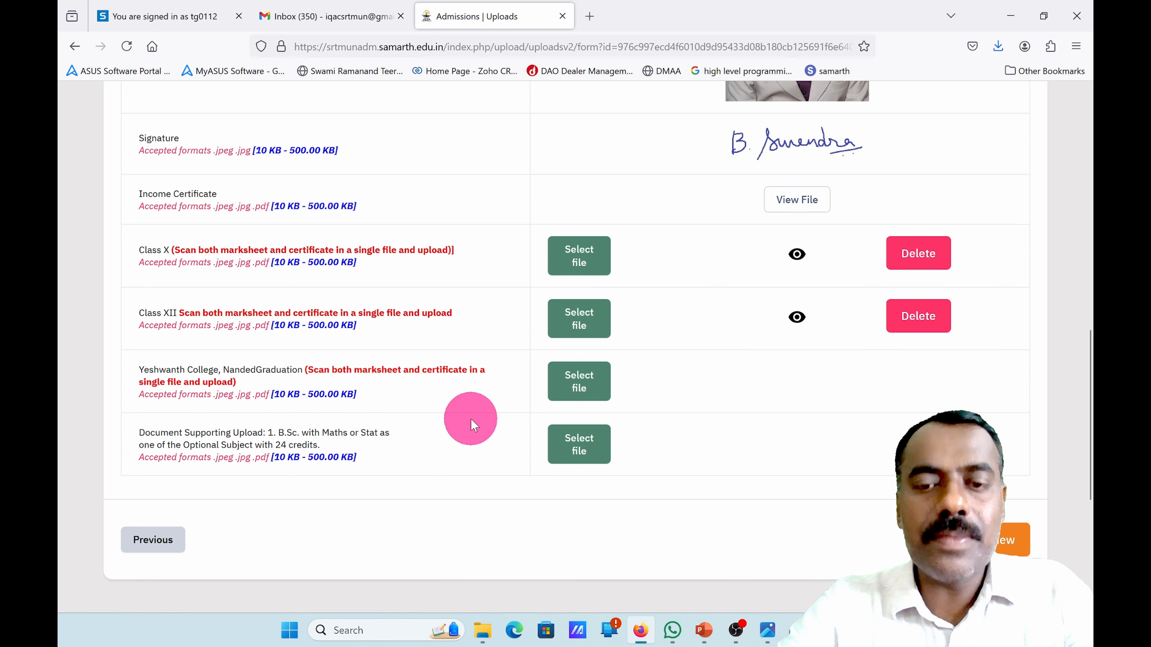
{"action": "mouse_move", "coordinate": [487, 635]}
{"action": "left_click", "coordinate": [419, 573]}
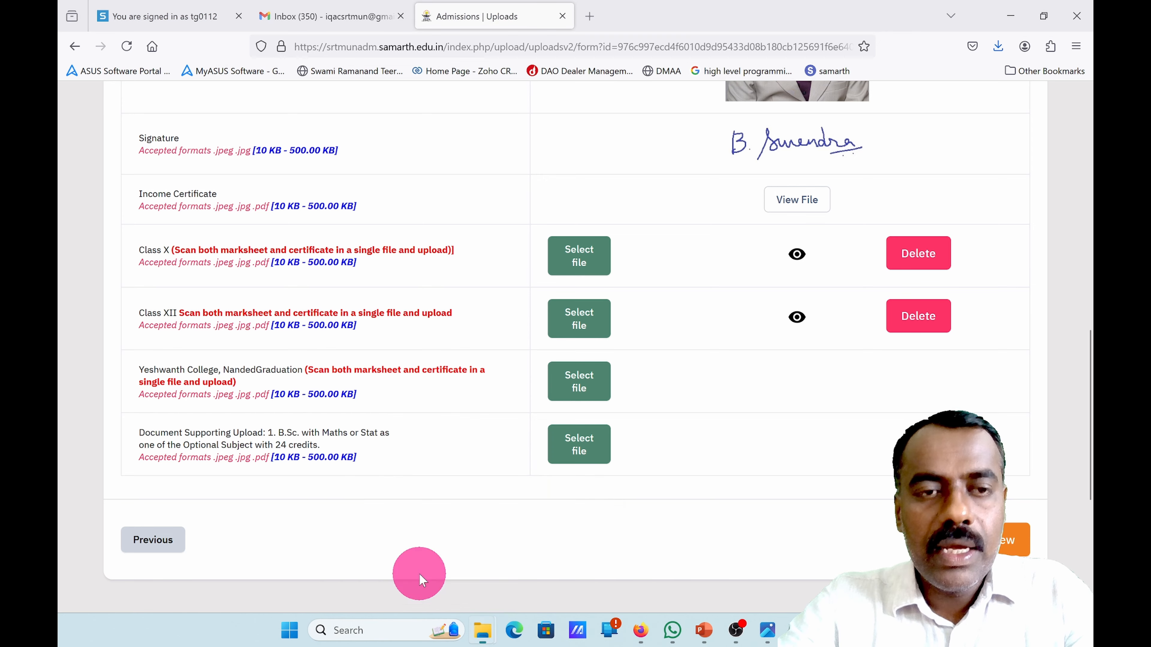
{"action": "left_click", "coordinate": [290, 182]}
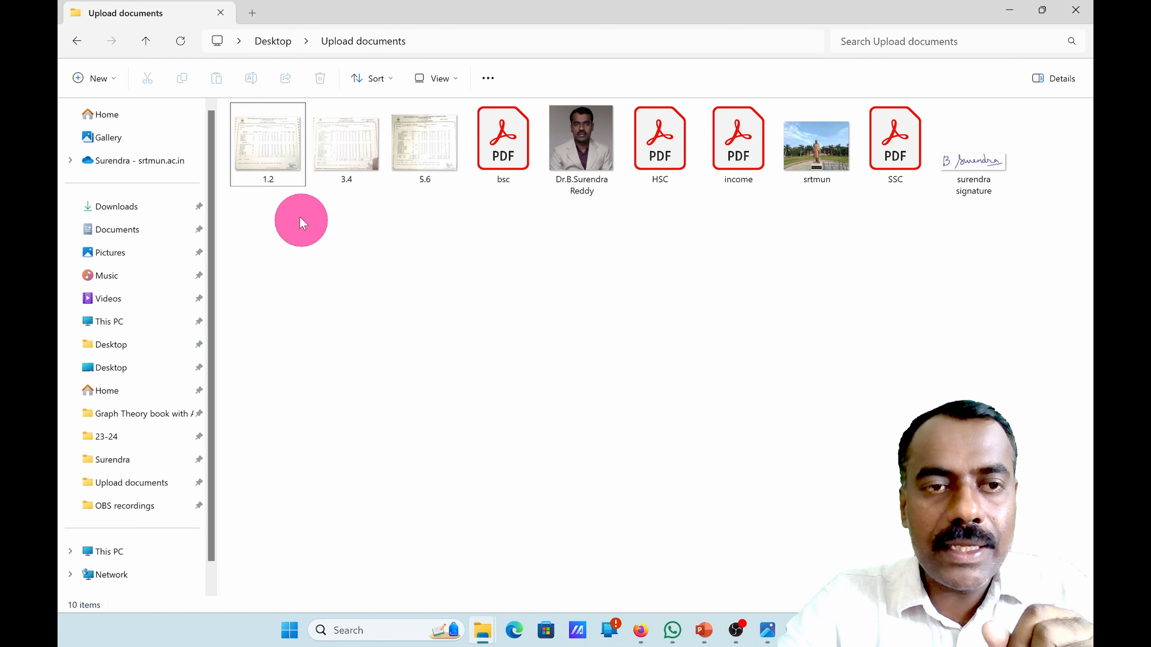
{"action": "left_click", "coordinate": [269, 136]}
{"action": "left_click", "coordinate": [357, 145]}
{"action": "left_click", "coordinate": [425, 145]}
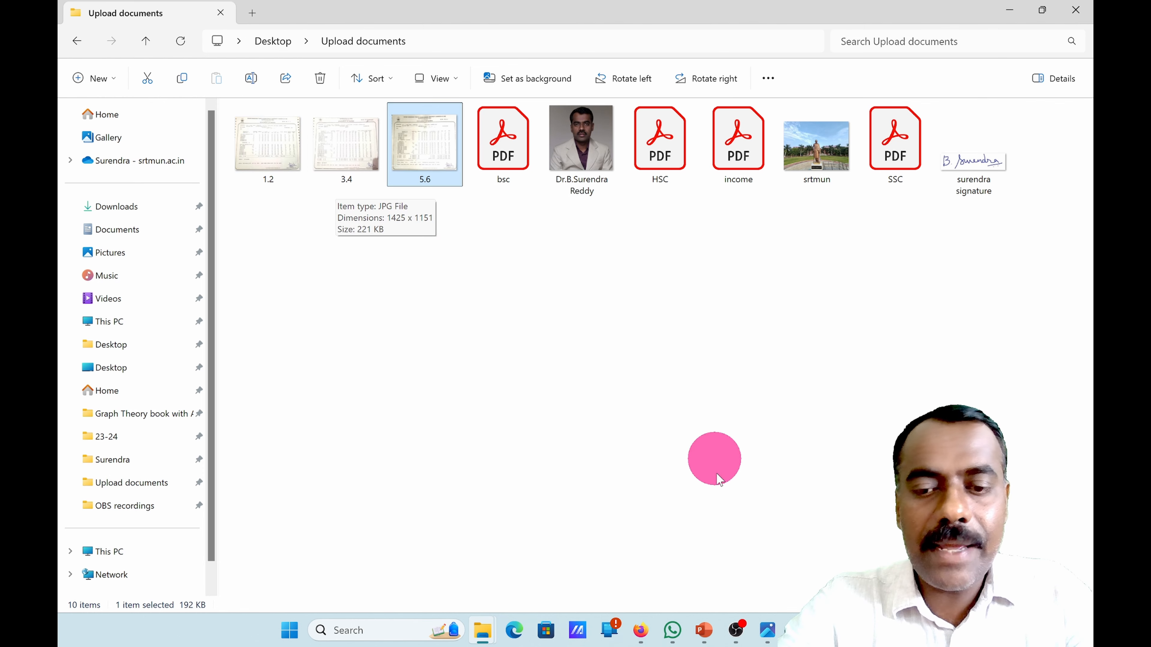
{"action": "left_click", "coordinate": [641, 629]}
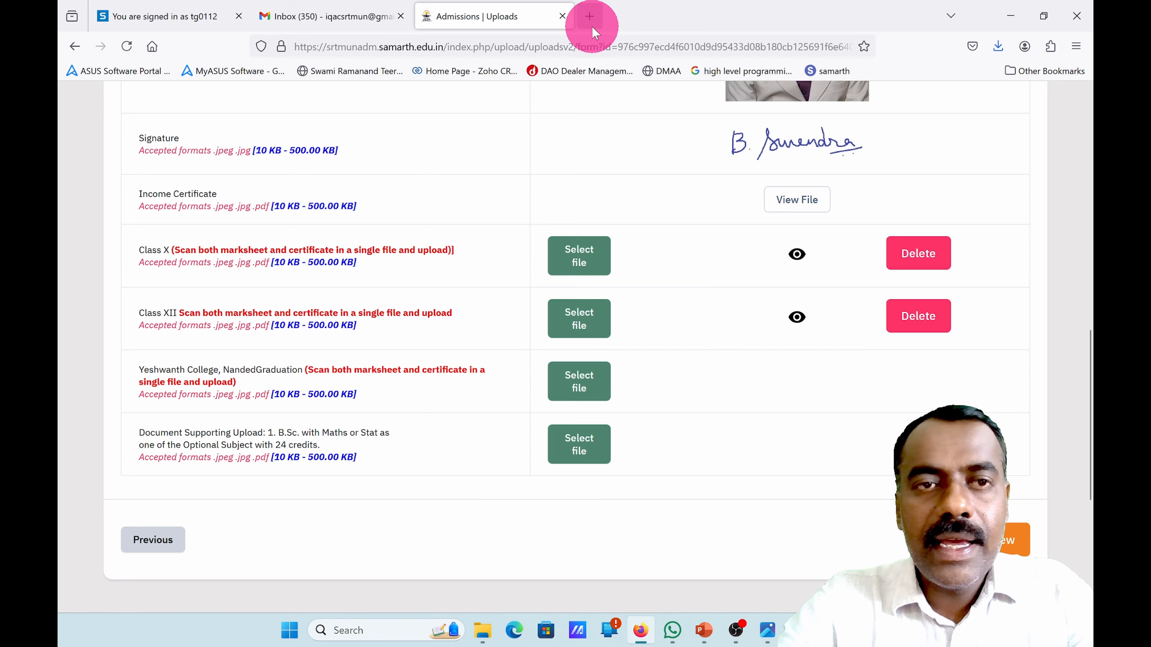
Step: Go to the iLovePDF website and its JPG to PDF converter
{"action": "left_click", "coordinate": [589, 17]}
{"action": "type", "text": "ilovepdf.com/"}
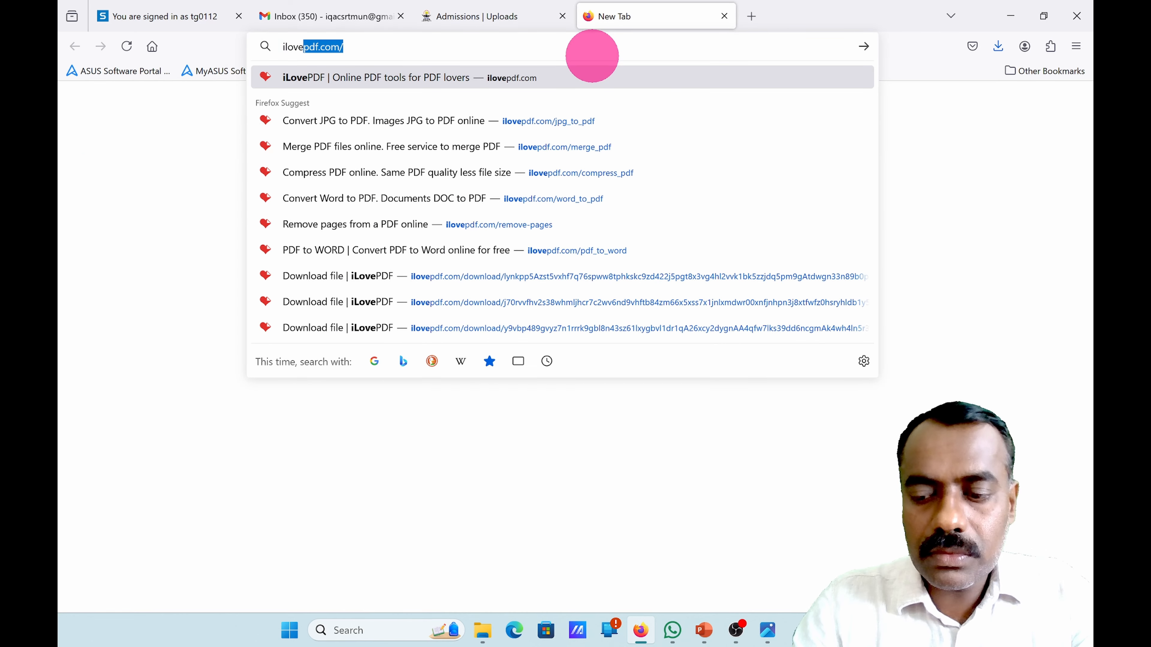
{"action": "key", "text": "Return"}
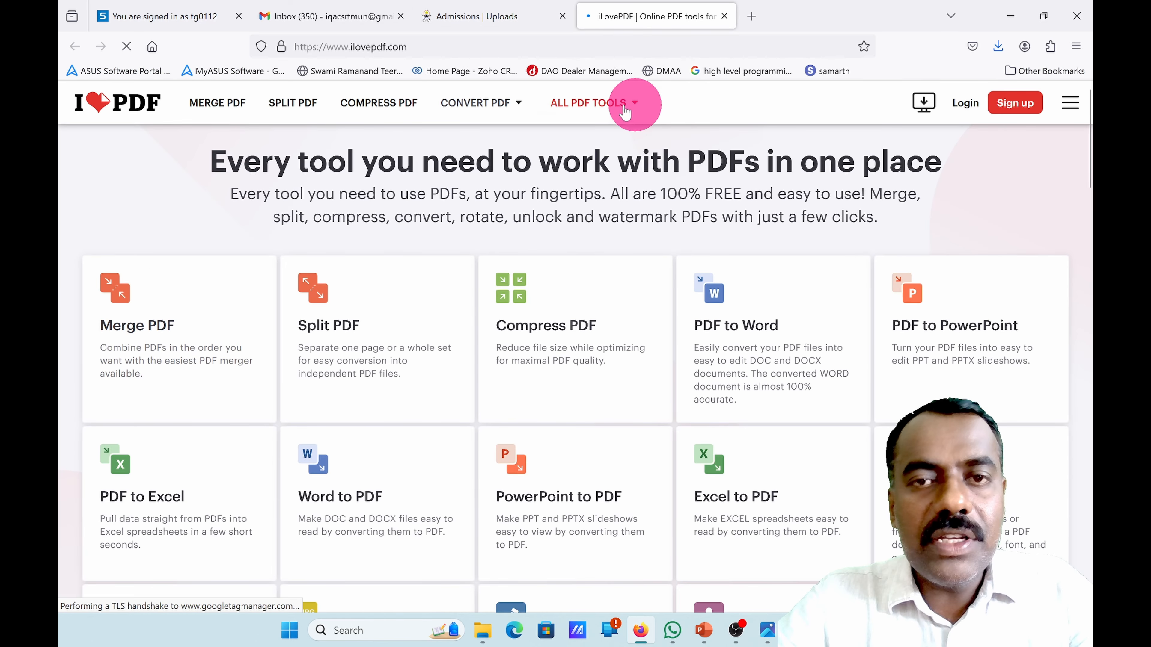
{"action": "mouse_move", "coordinate": [603, 109]}
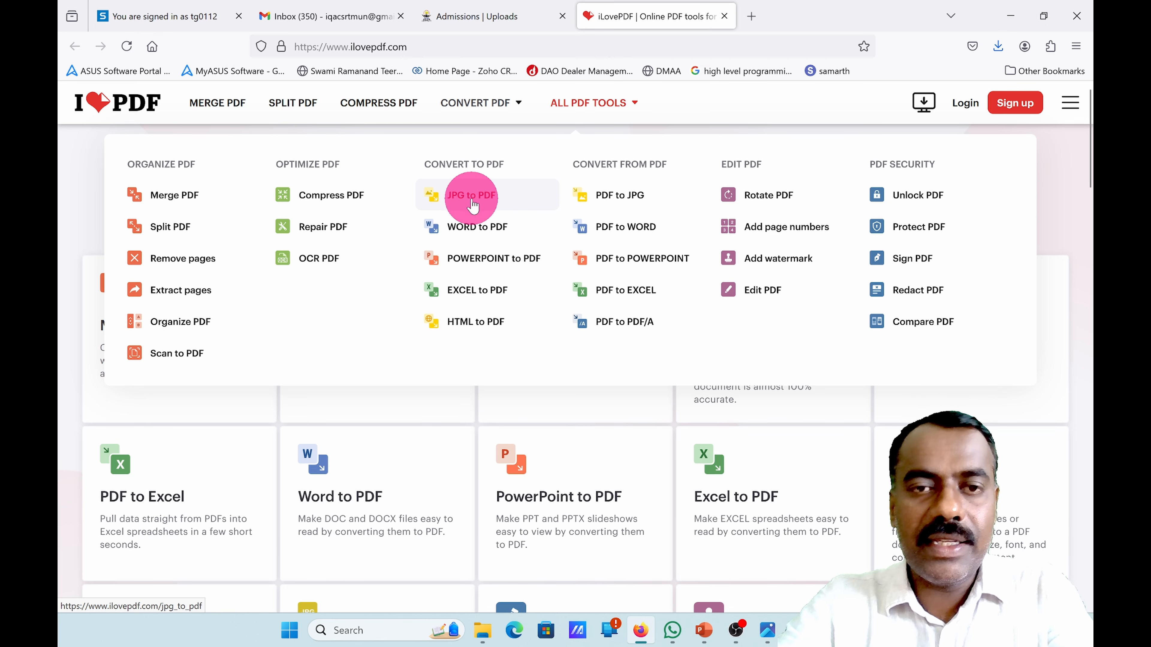
{"action": "left_click", "coordinate": [472, 205]}
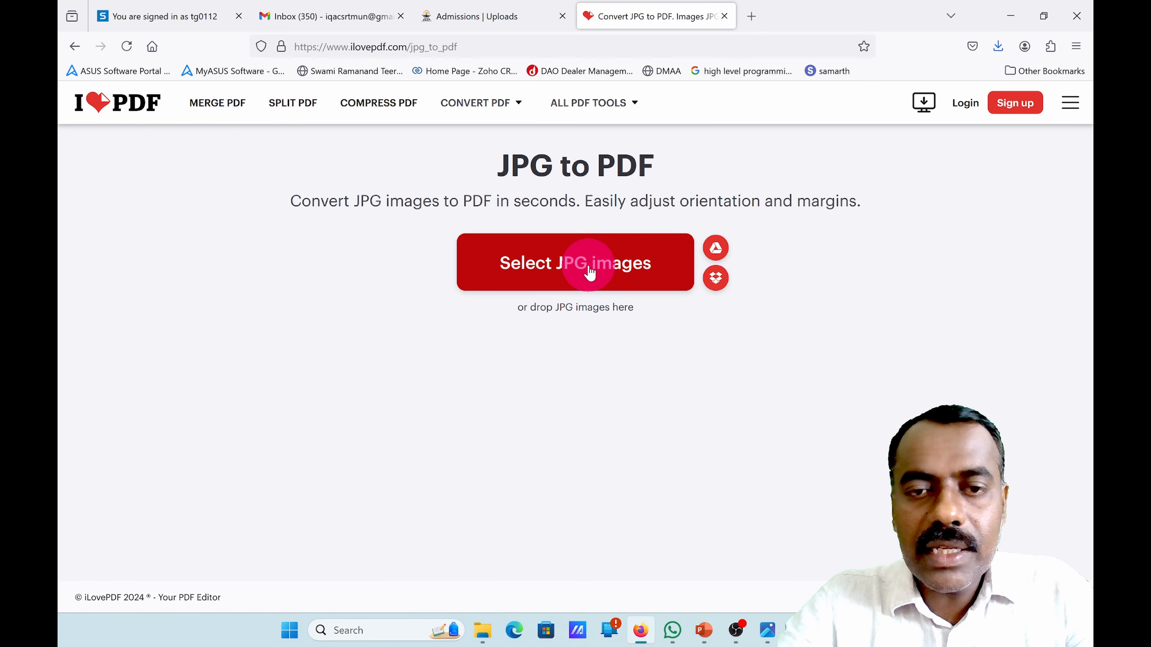
Step: Add marksheet images 1.2, 3.4 and 5.6 to the JPG to PDF converter
{"action": "left_click", "coordinate": [600, 275]}
{"action": "left_click", "coordinate": [219, 137]}
{"action": "left_click", "coordinate": [303, 128], "text": "ctrl"}
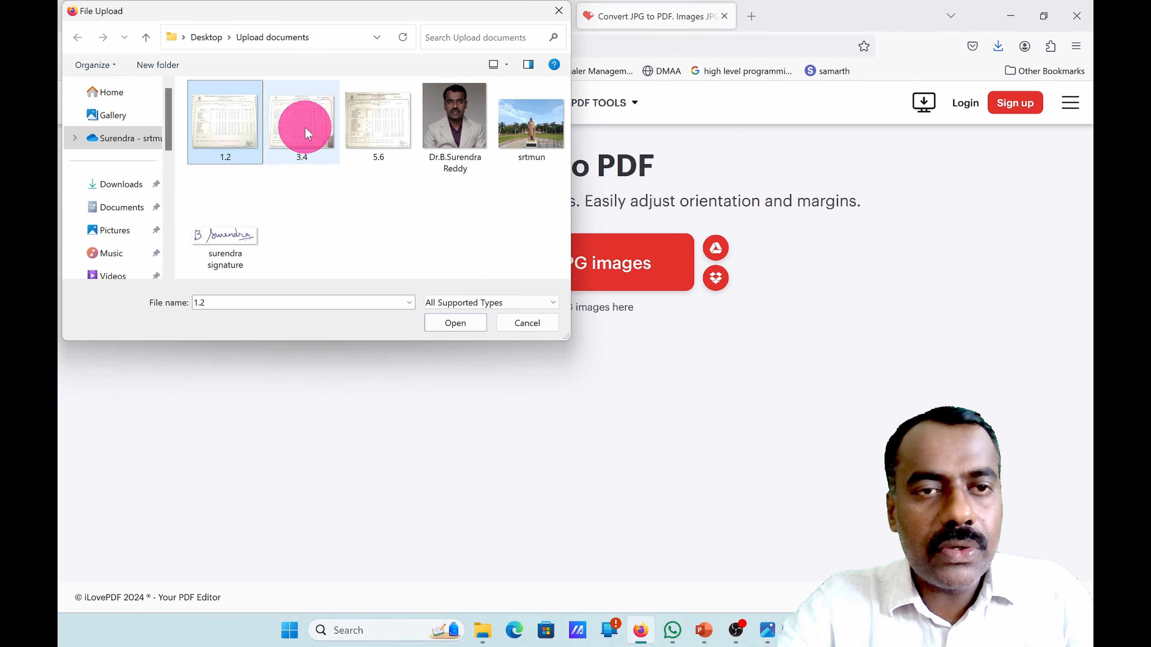
{"action": "left_click", "coordinate": [395, 141], "text": "ctrl"}
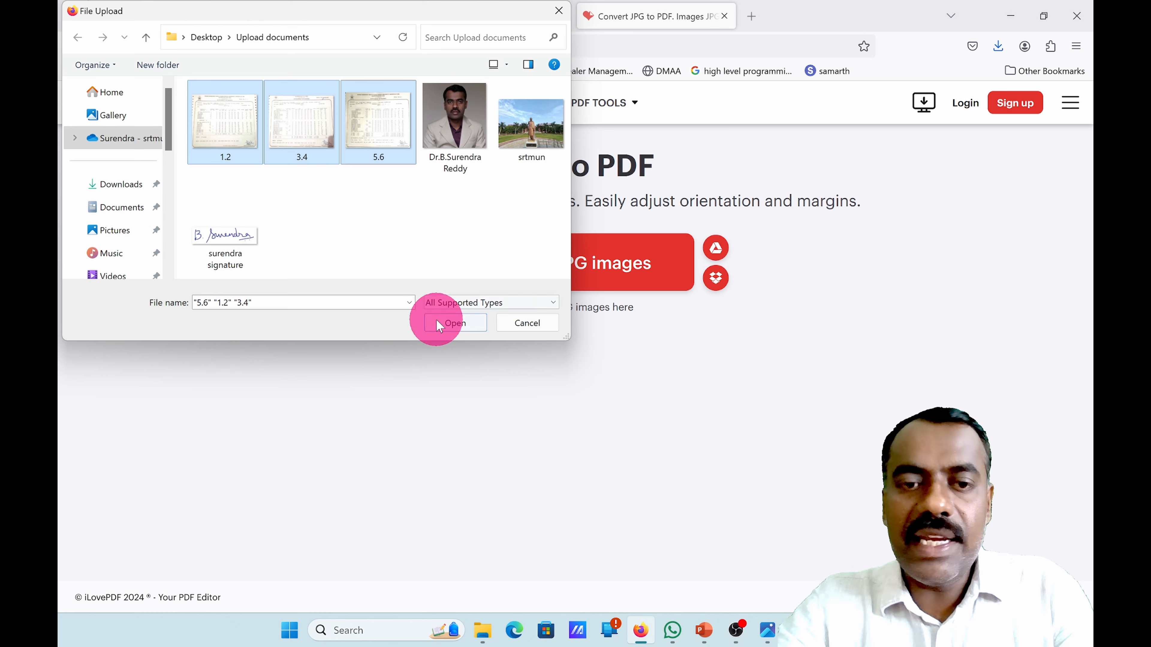
{"action": "left_click", "coordinate": [455, 323]}
{"action": "left_click_drag", "start_coordinate": [586, 262], "coordinate": [286, 261]}
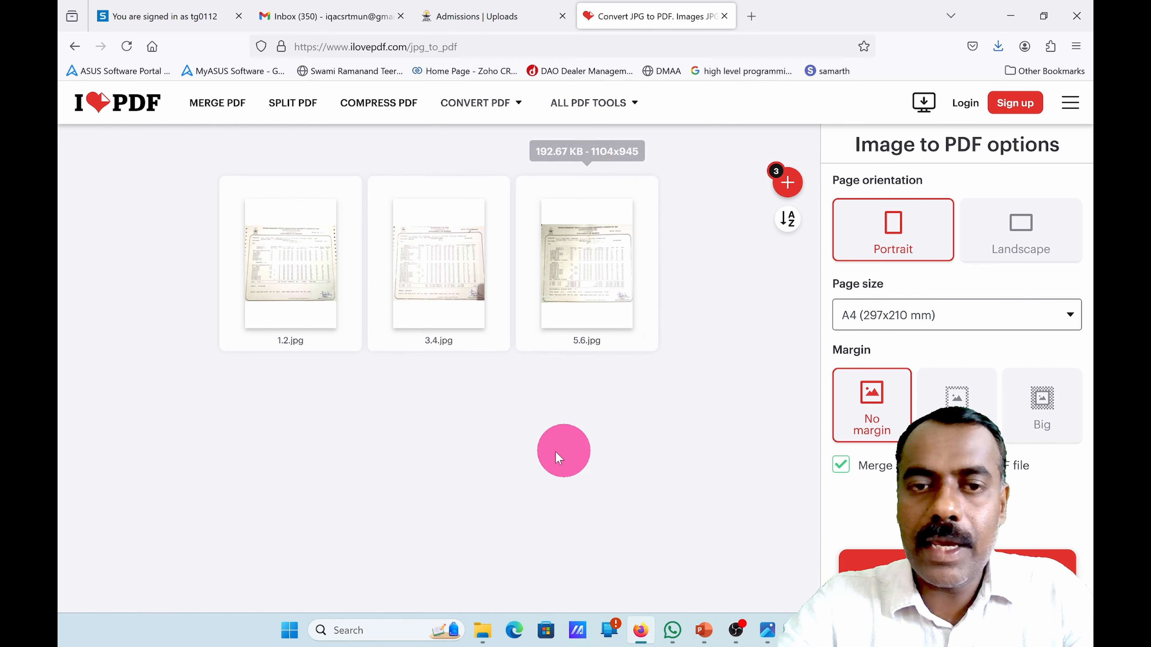
Step: Convert the three images into one landscape PDF and download 1.2.pdf
{"action": "left_click", "coordinate": [1020, 226]}
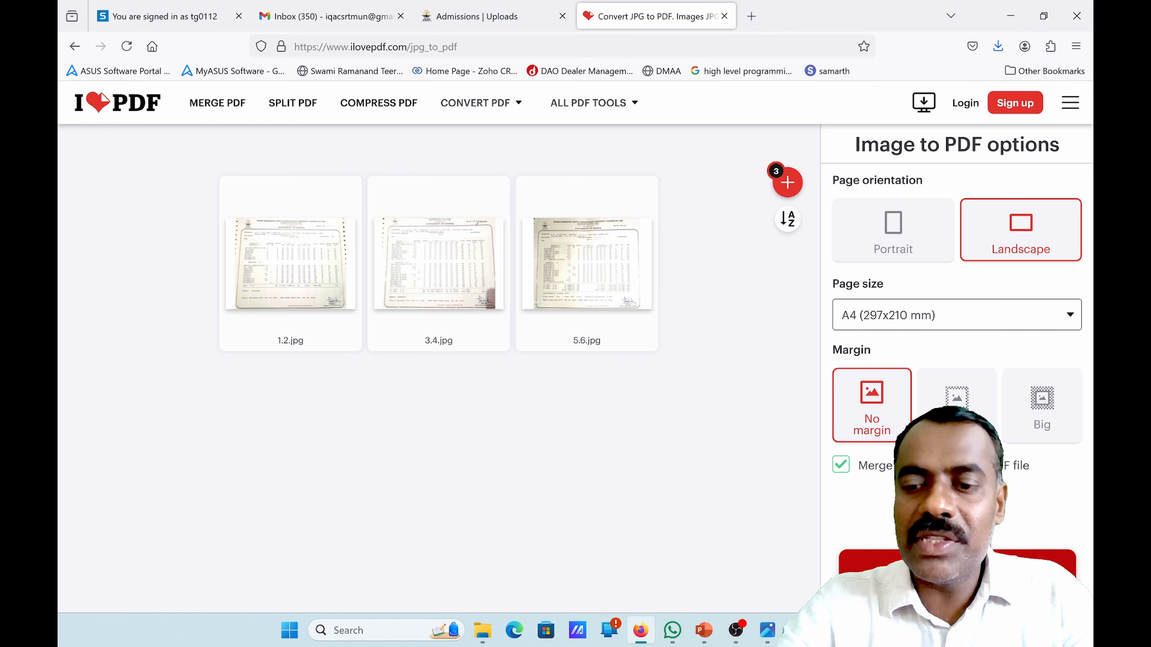
{"action": "left_click", "coordinate": [957, 572]}
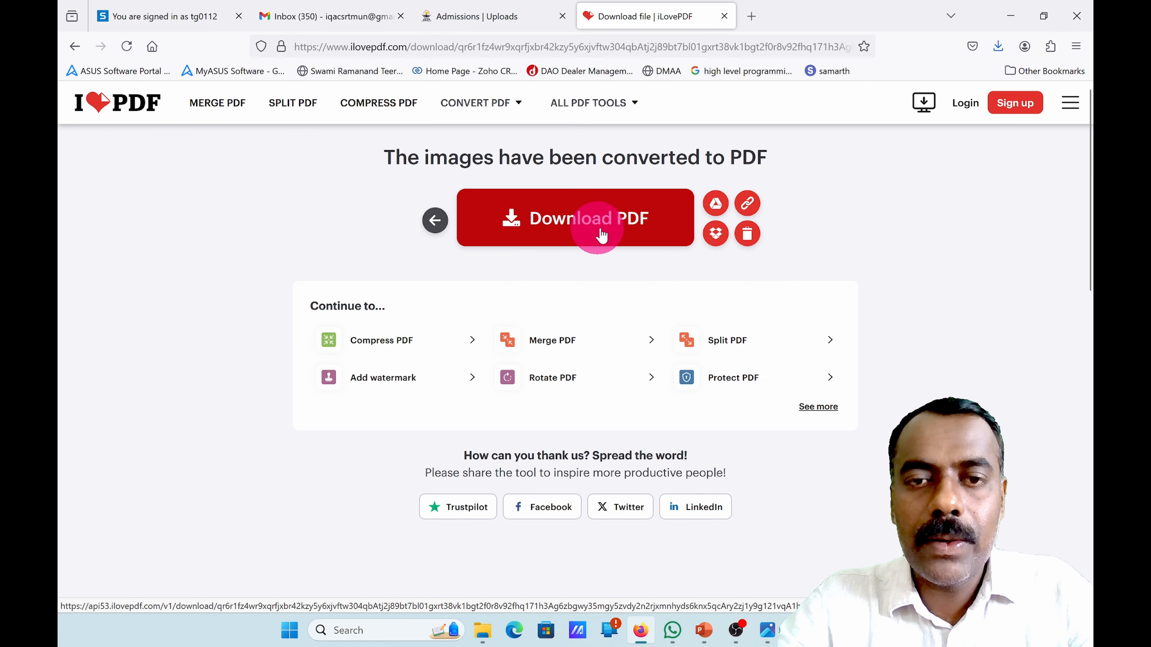
{"action": "left_click", "coordinate": [566, 222]}
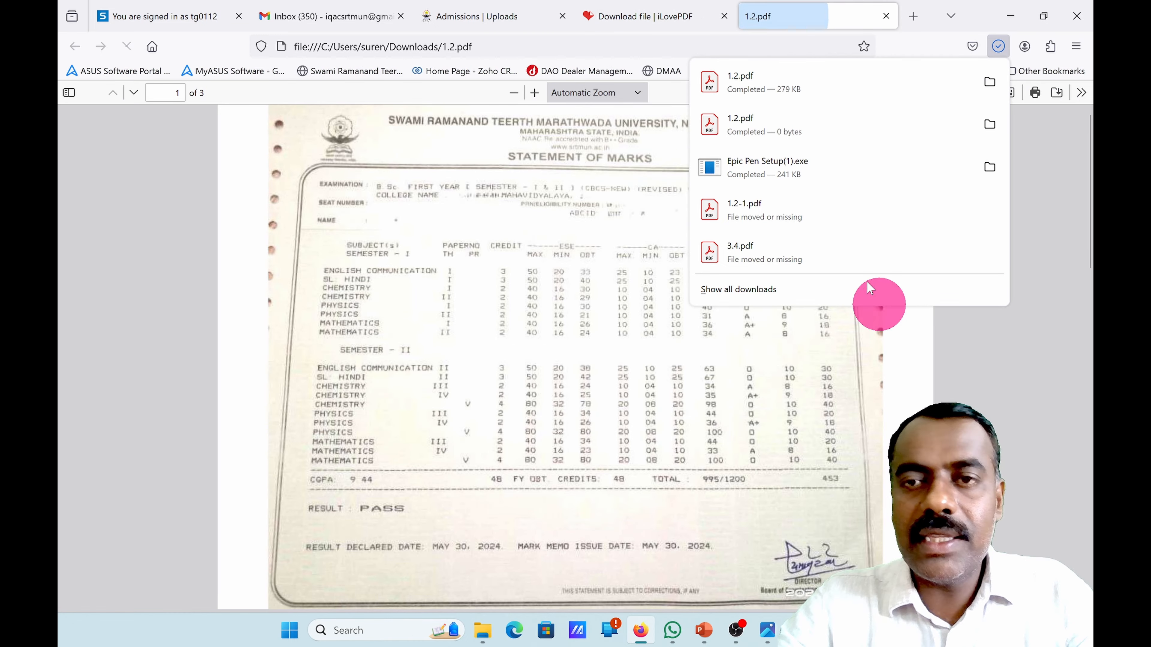
{"action": "scroll", "coordinate": [474, 197], "scroll_direction": "down", "scroll_amount": 1}
{"action": "left_click", "coordinate": [1006, 433]}
Step: Close the PDF preview and iLovePDF tabs to get back to the admissions portal
{"action": "scroll", "coordinate": [649, 302], "scroll_direction": "down", "scroll_amount": 4}
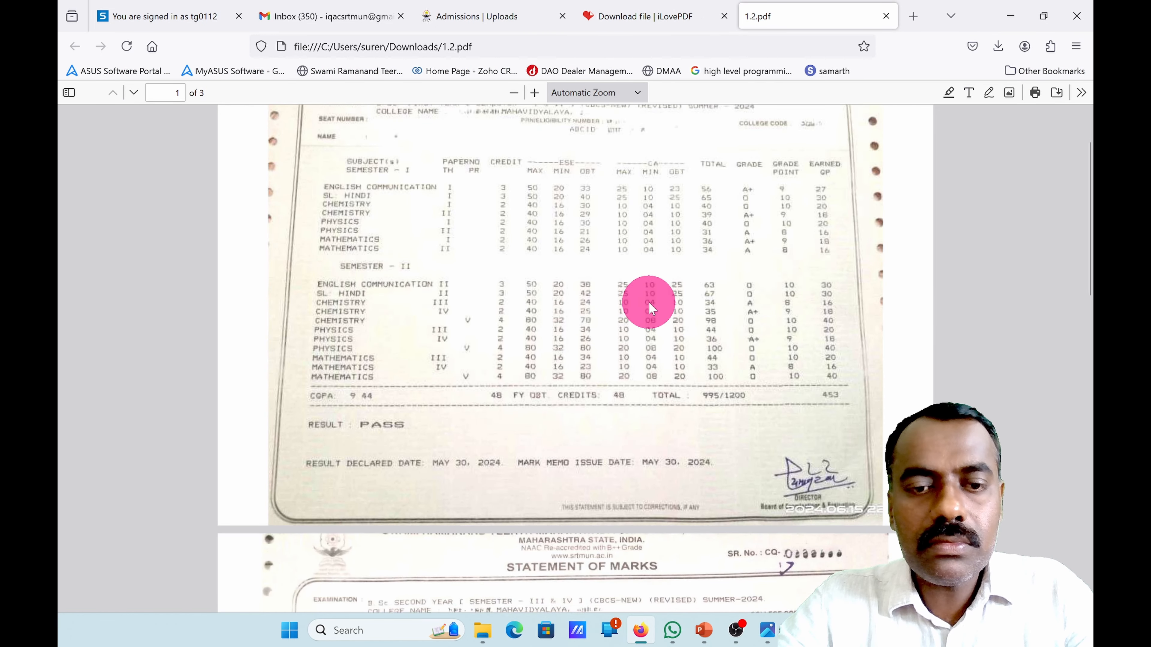
{"action": "scroll", "coordinate": [653, 345], "scroll_direction": "down", "scroll_amount": 7}
{"action": "scroll", "coordinate": [646, 379], "scroll_direction": "up", "scroll_amount": 12}
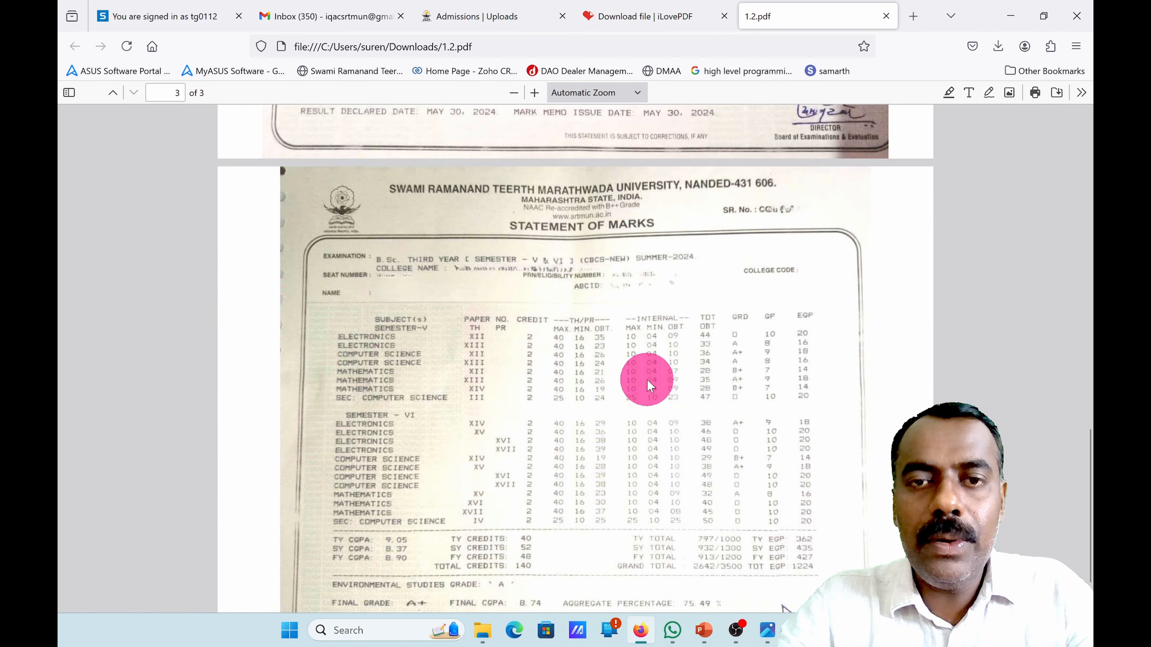
{"action": "middle_click", "coordinate": [817, 18]}
{"action": "middle_click", "coordinate": [676, 19]}
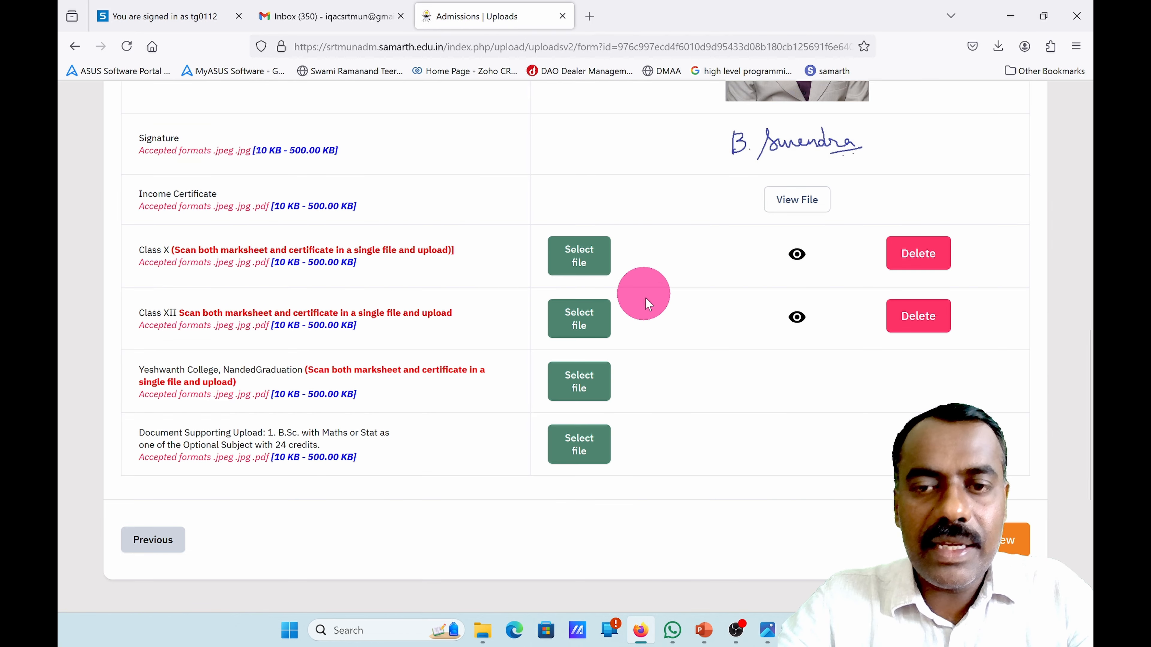
Step: Upload bsc.pdf to the graduation marksheet row
{"action": "left_click", "coordinate": [582, 388]}
{"action": "left_click", "coordinate": [438, 138]}
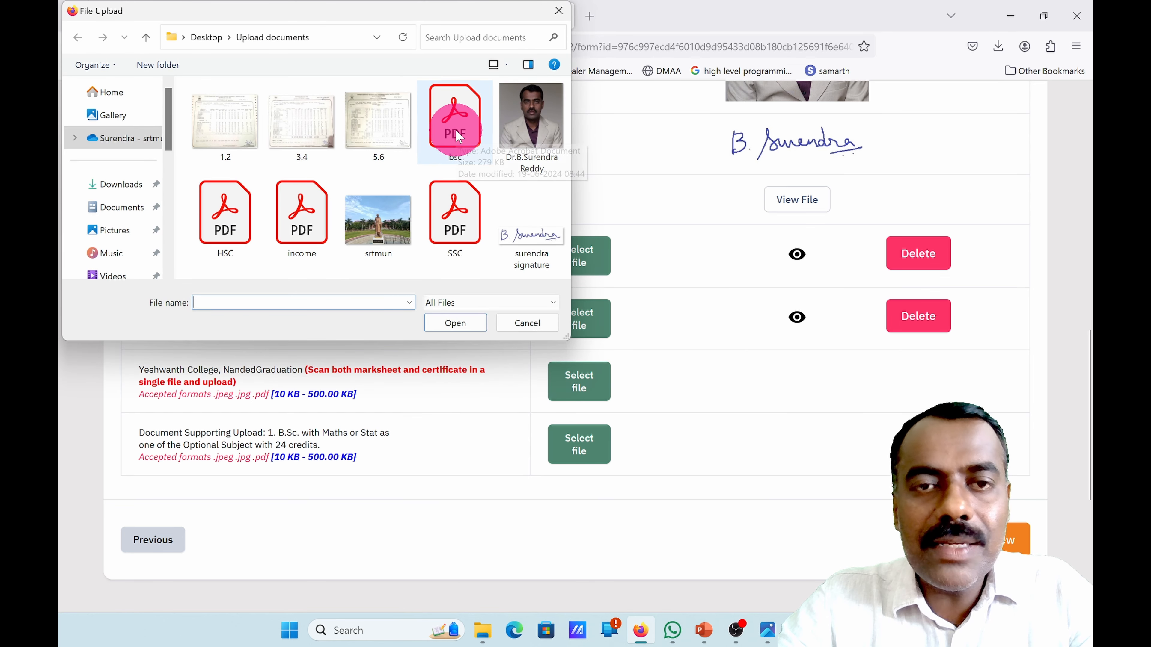
{"action": "left_click", "coordinate": [450, 323]}
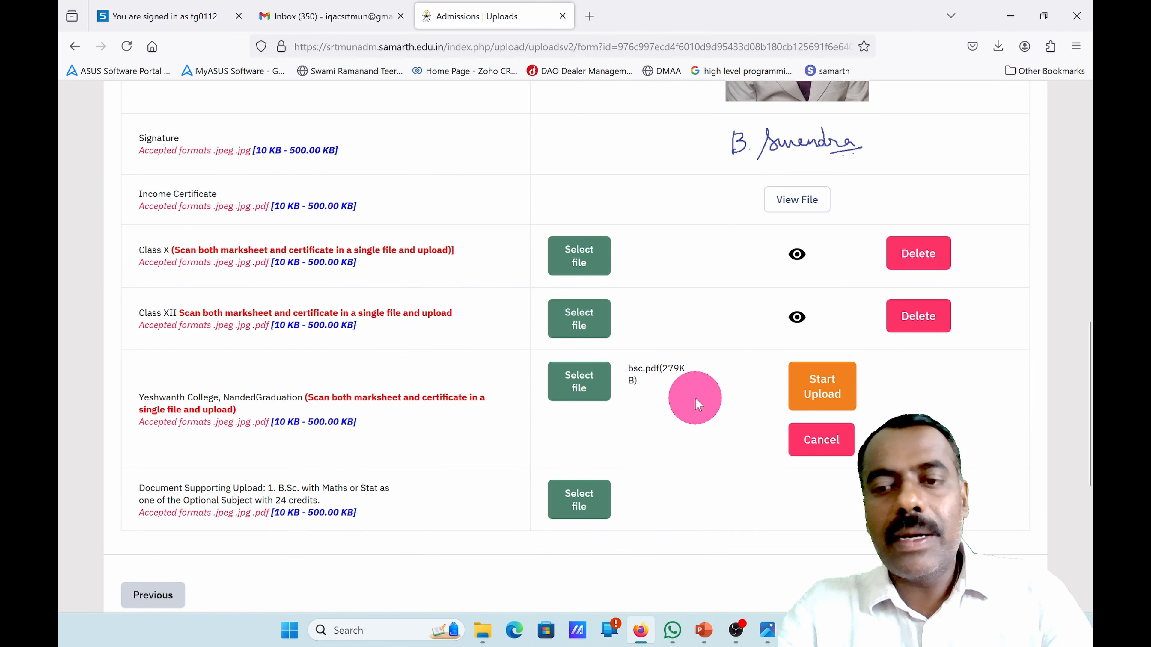
{"action": "left_click", "coordinate": [826, 390]}
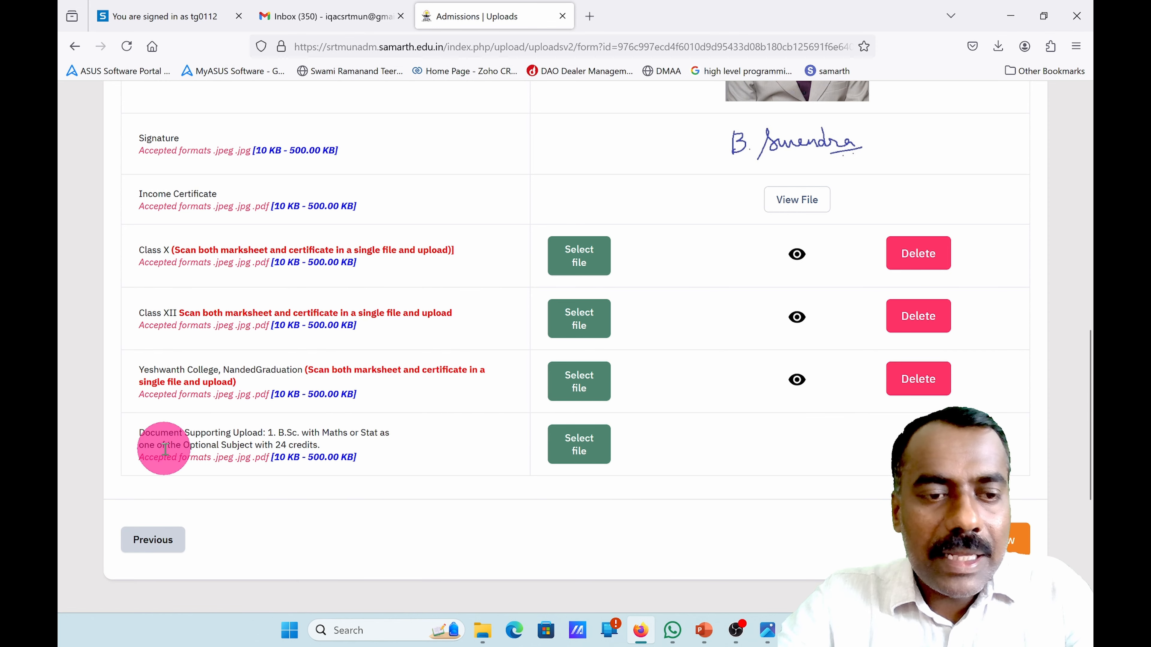
{"action": "scroll", "coordinate": [154, 437], "scroll_direction": "down", "scroll_amount": 3}
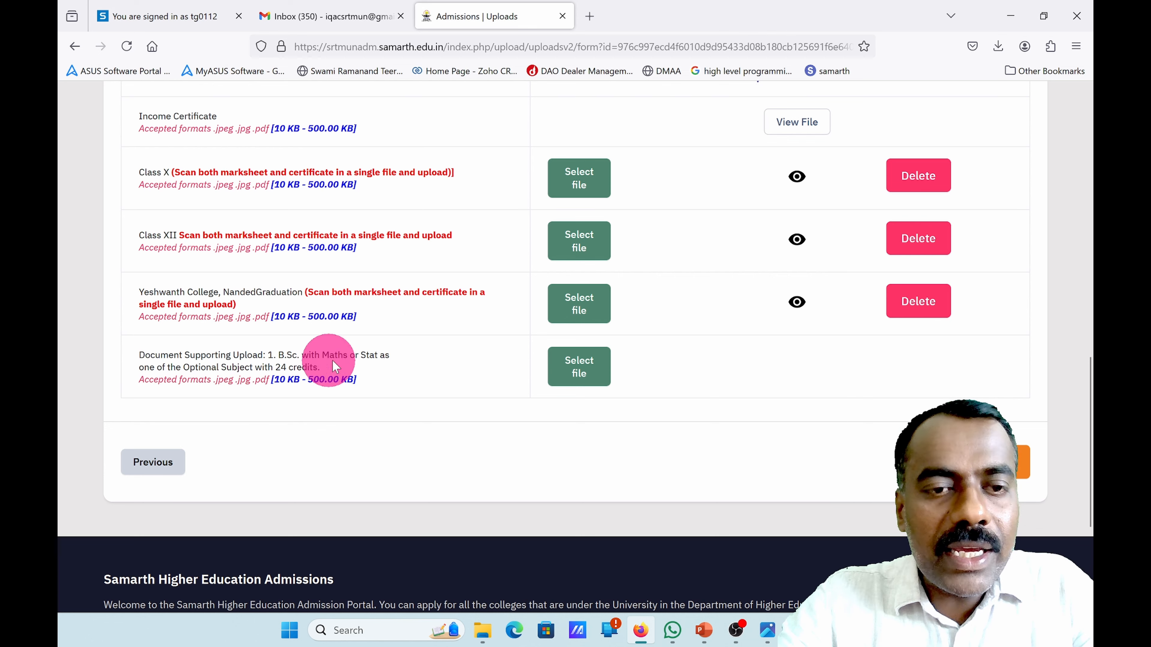
Step: Upload bsc.pdf (279 KB) as the supporting document
{"action": "left_click_drag", "start_coordinate": [270, 352], "coordinate": [306, 366]}
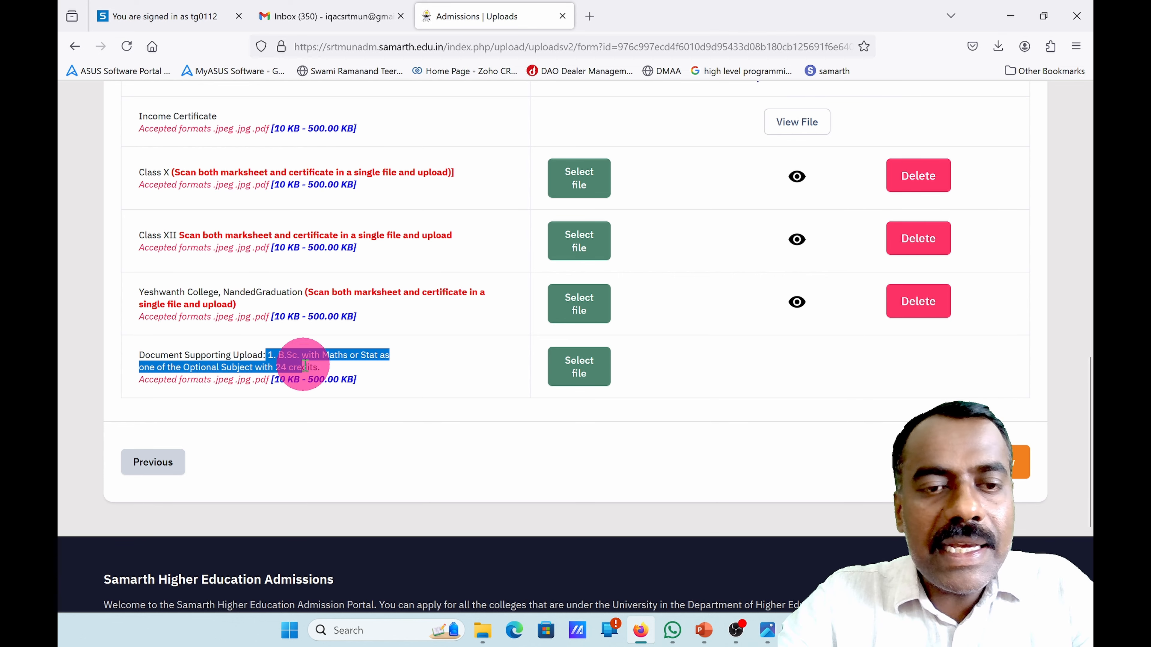
{"action": "left_click", "coordinate": [587, 379]}
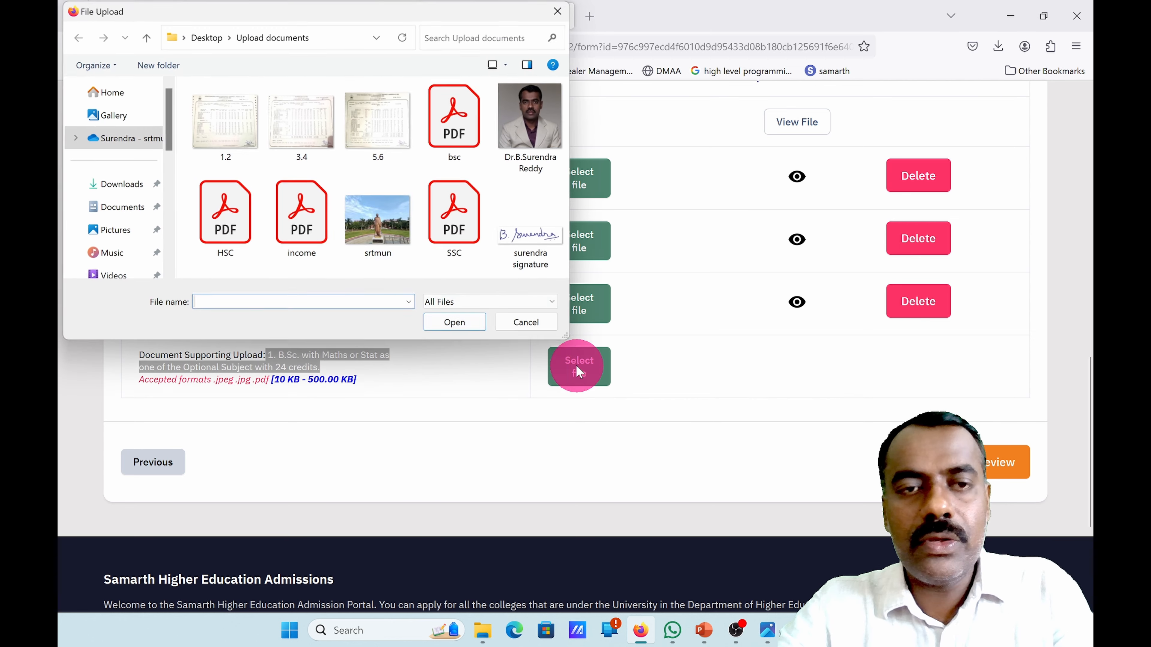
{"action": "left_click", "coordinate": [484, 150]}
{"action": "left_click", "coordinate": [463, 322]}
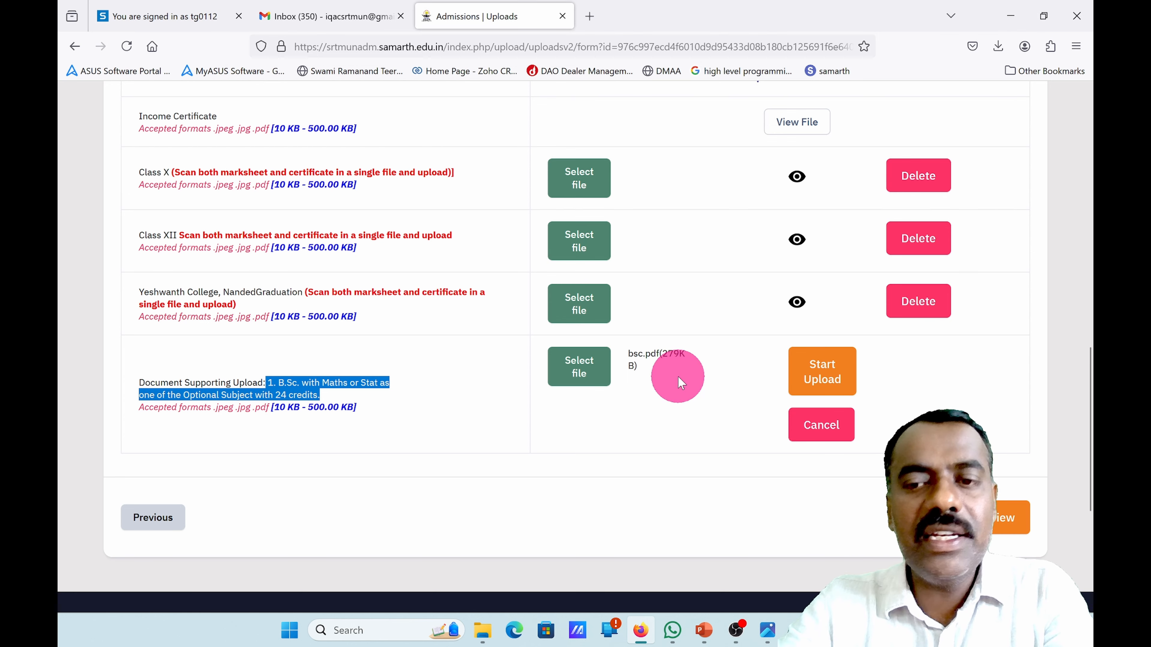
{"action": "left_click", "coordinate": [821, 377]}
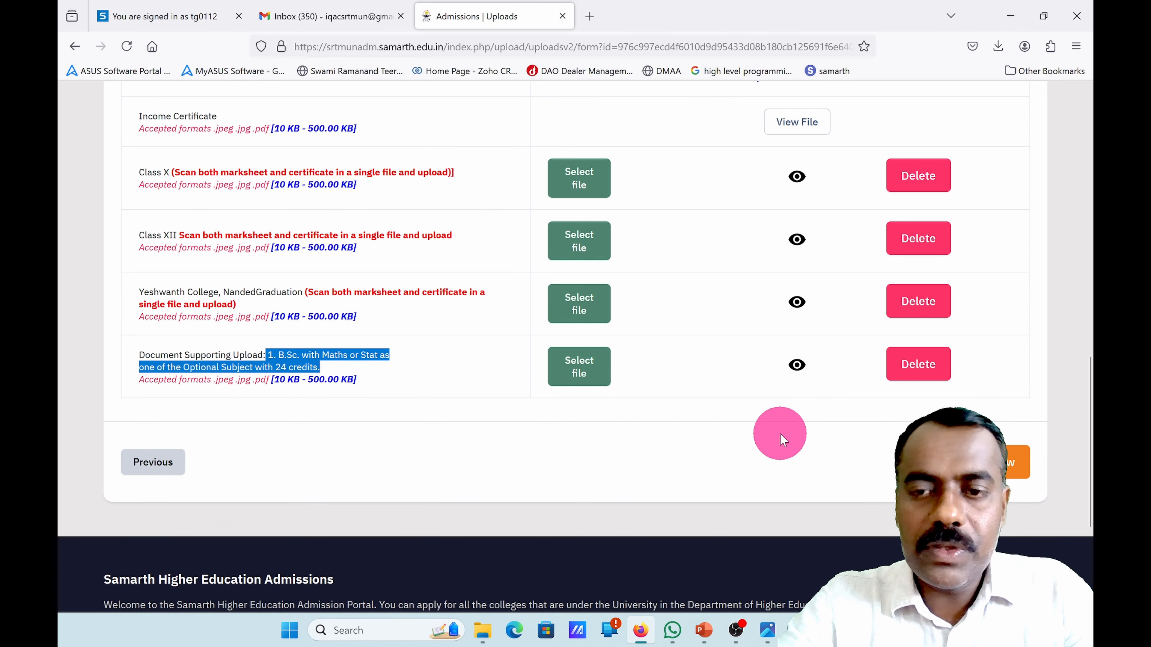
{"action": "left_click", "coordinate": [385, 363]}
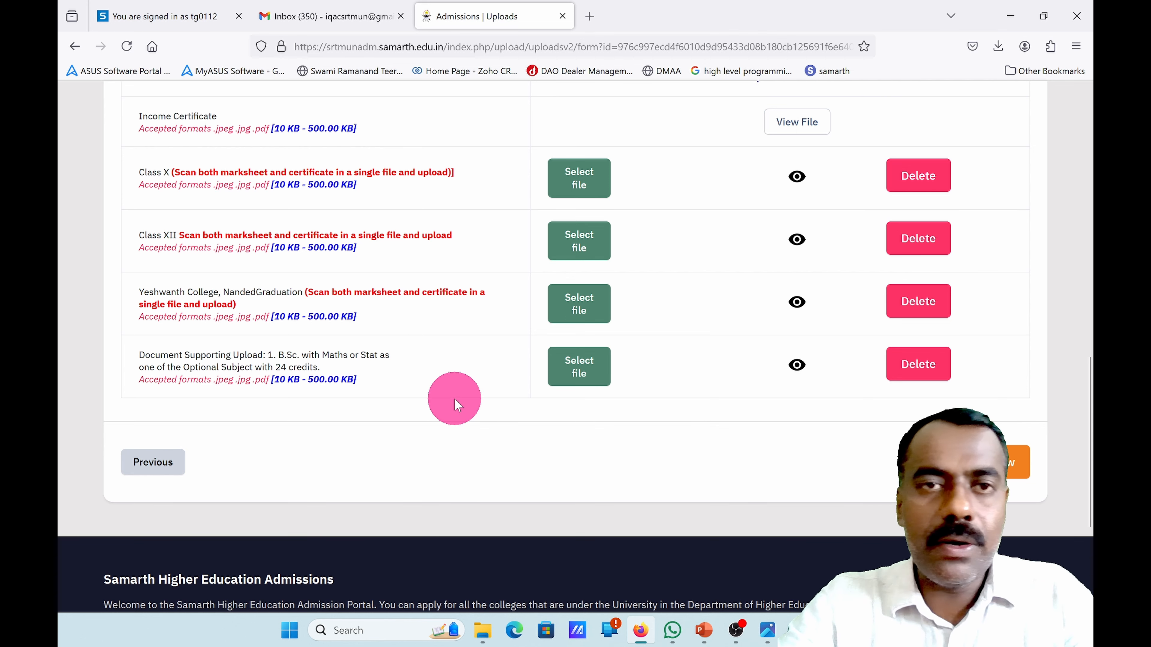
{"action": "scroll", "coordinate": [453, 385], "scroll_direction": "up", "scroll_amount": 10}
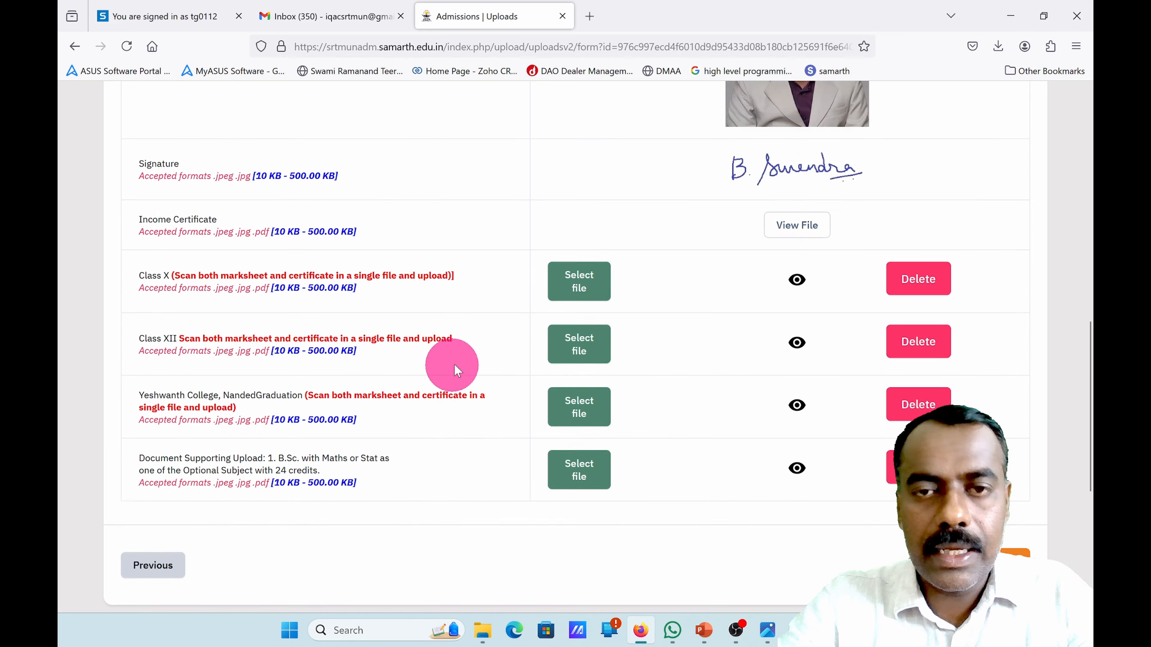
{"action": "scroll", "coordinate": [591, 260], "scroll_direction": "down", "scroll_amount": 12}
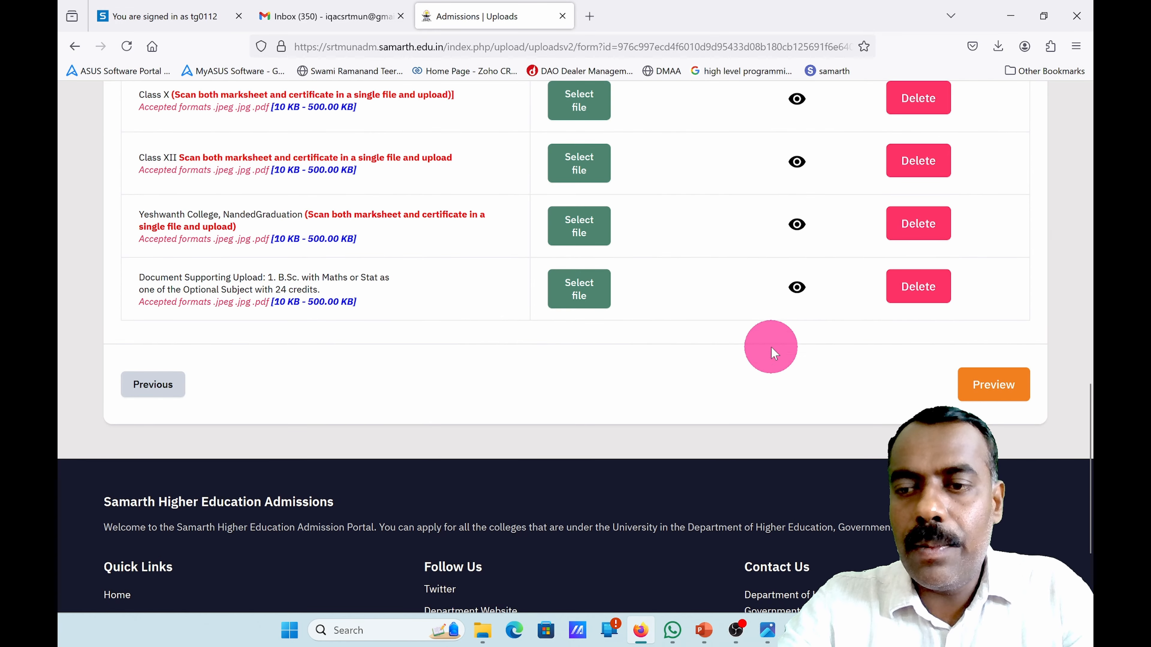
Step: Preview the Master of Science (Mathematics) application, read through it, and submit it
{"action": "left_click", "coordinate": [992, 387]}
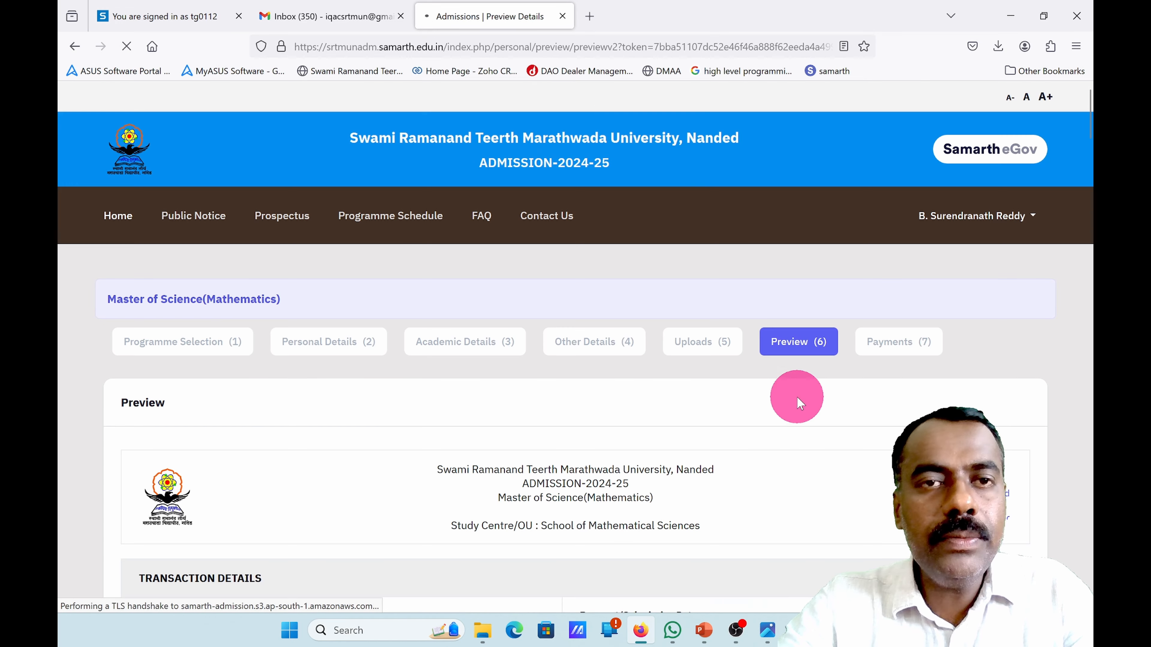
{"action": "scroll", "coordinate": [652, 327], "scroll_direction": "down", "scroll_amount": 3}
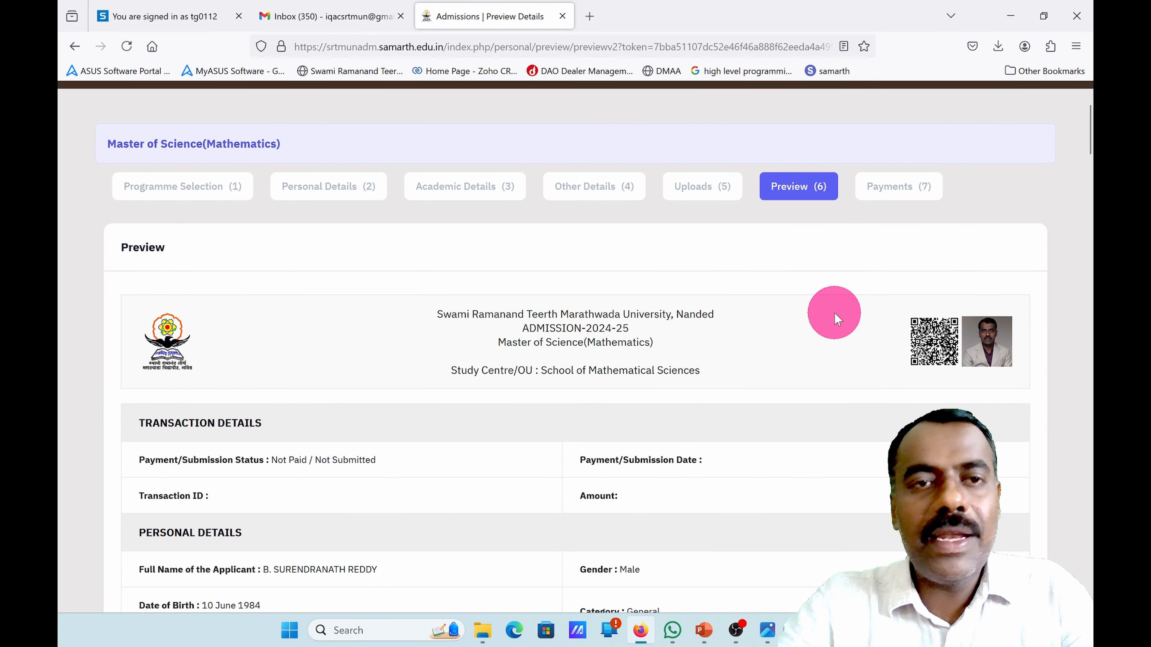
{"action": "scroll", "coordinate": [810, 309], "scroll_direction": "down", "scroll_amount": 2}
{"action": "scroll", "coordinate": [669, 321], "scroll_direction": "down", "scroll_amount": 20}
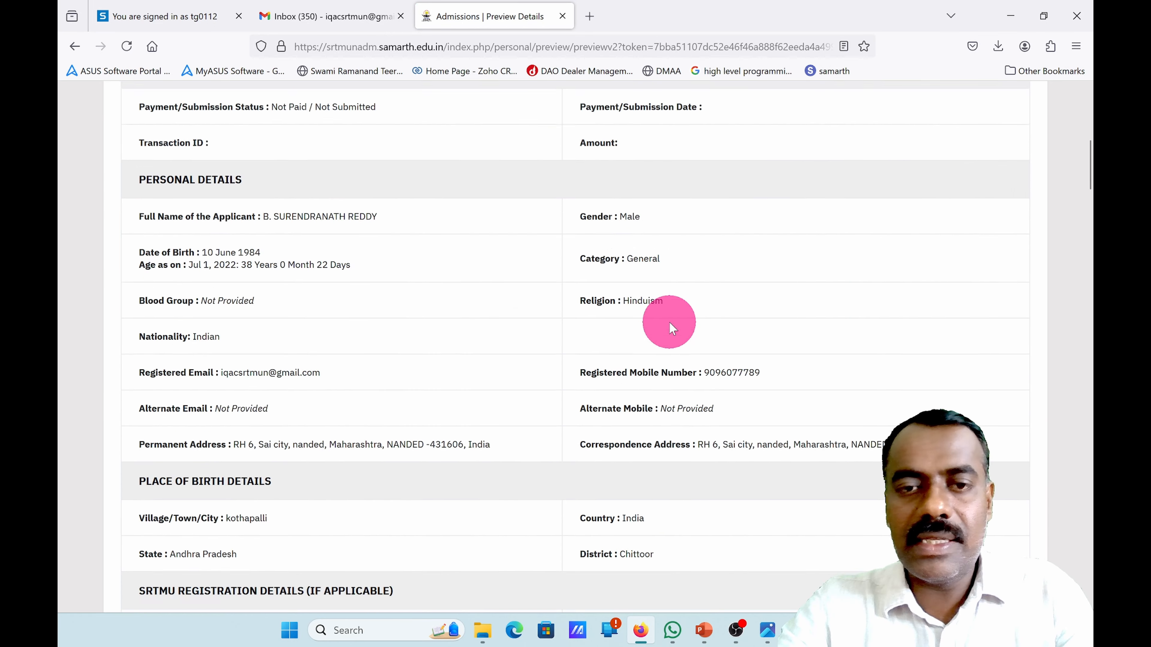
{"action": "scroll", "coordinate": [670, 323], "scroll_direction": "down", "scroll_amount": 20}
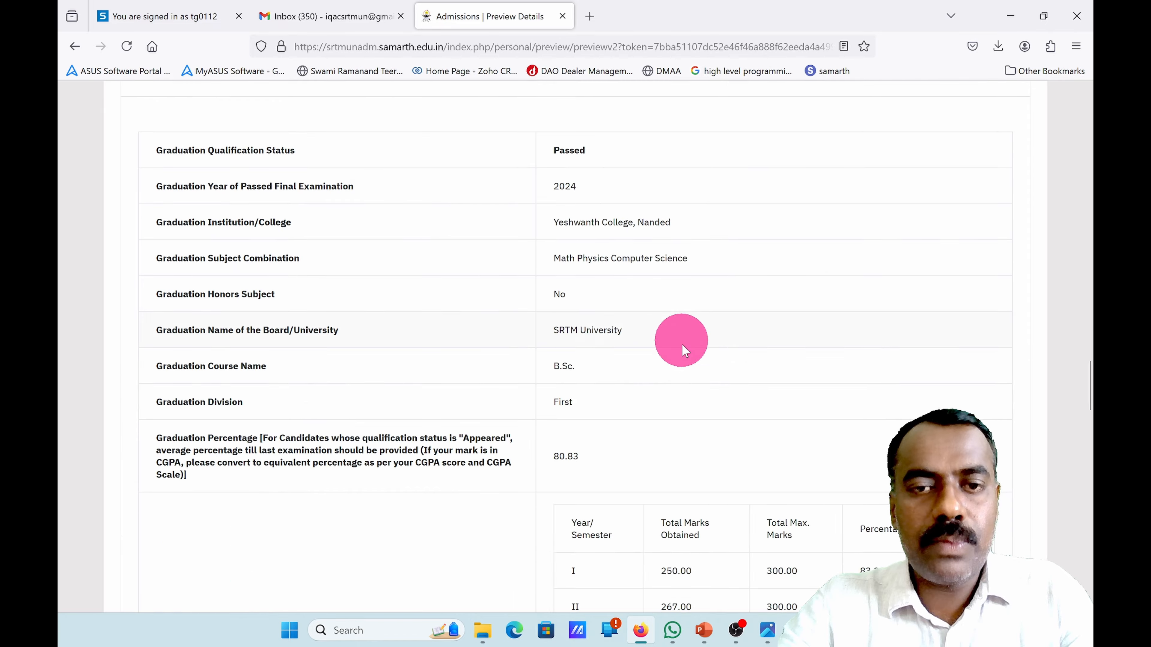
{"action": "scroll", "coordinate": [682, 350], "scroll_direction": "up", "scroll_amount": 10}
{"action": "scroll", "coordinate": [685, 354], "scroll_direction": "down", "scroll_amount": 20}
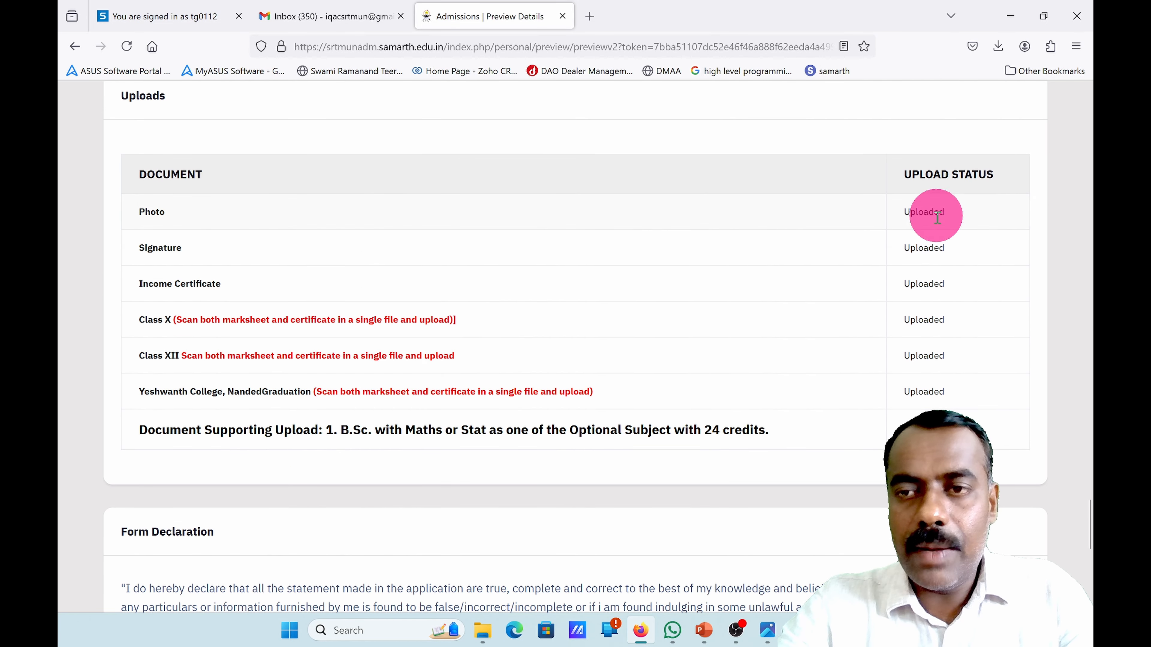
{"action": "scroll", "coordinate": [903, 366], "scroll_direction": "down", "scroll_amount": 7}
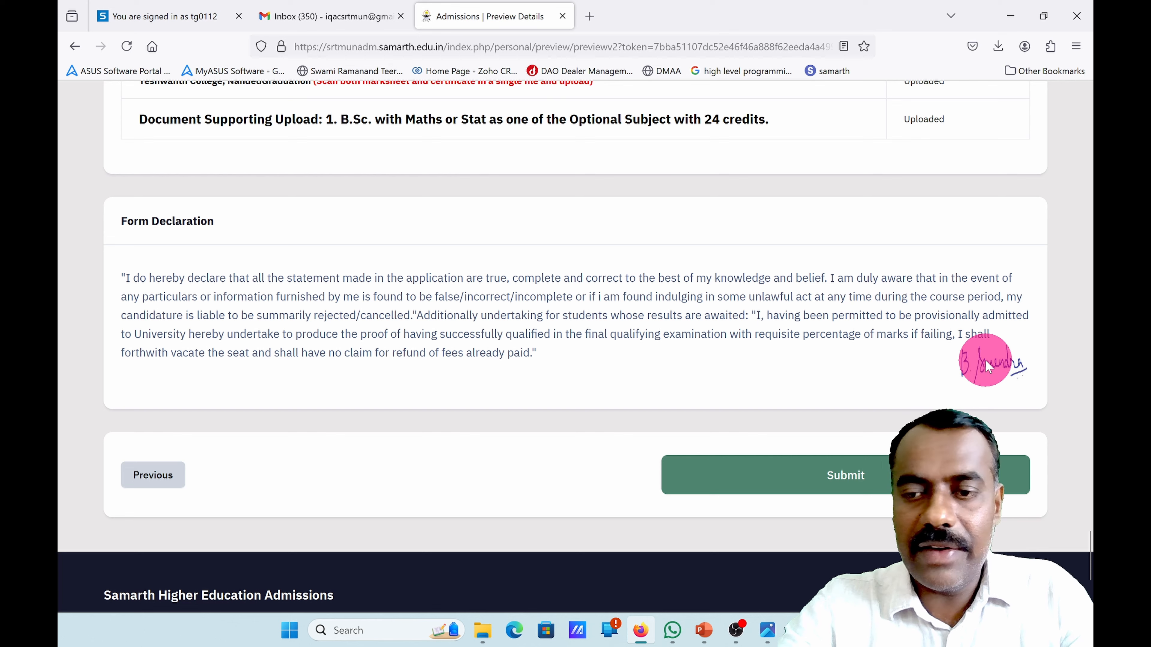
{"action": "left_click", "coordinate": [852, 476]}
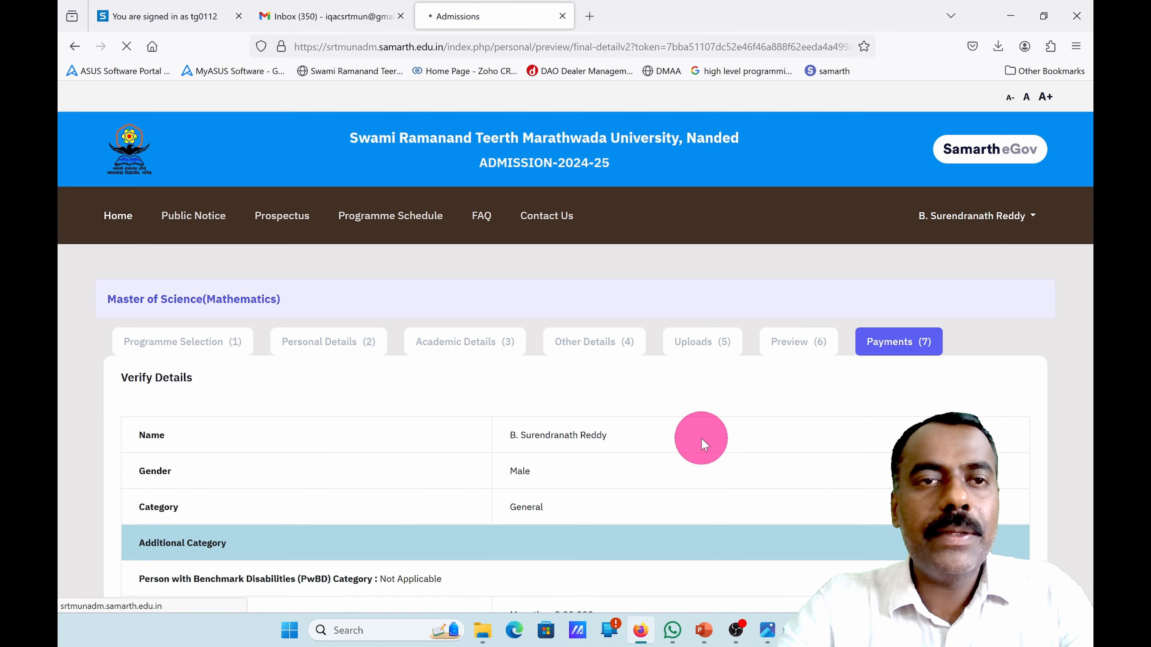
Step: Tick the birth date, General category, father's name, address, recheck, guidelines and declaration confirmations
{"action": "scroll", "coordinate": [727, 390], "scroll_direction": "down", "scroll_amount": 2}
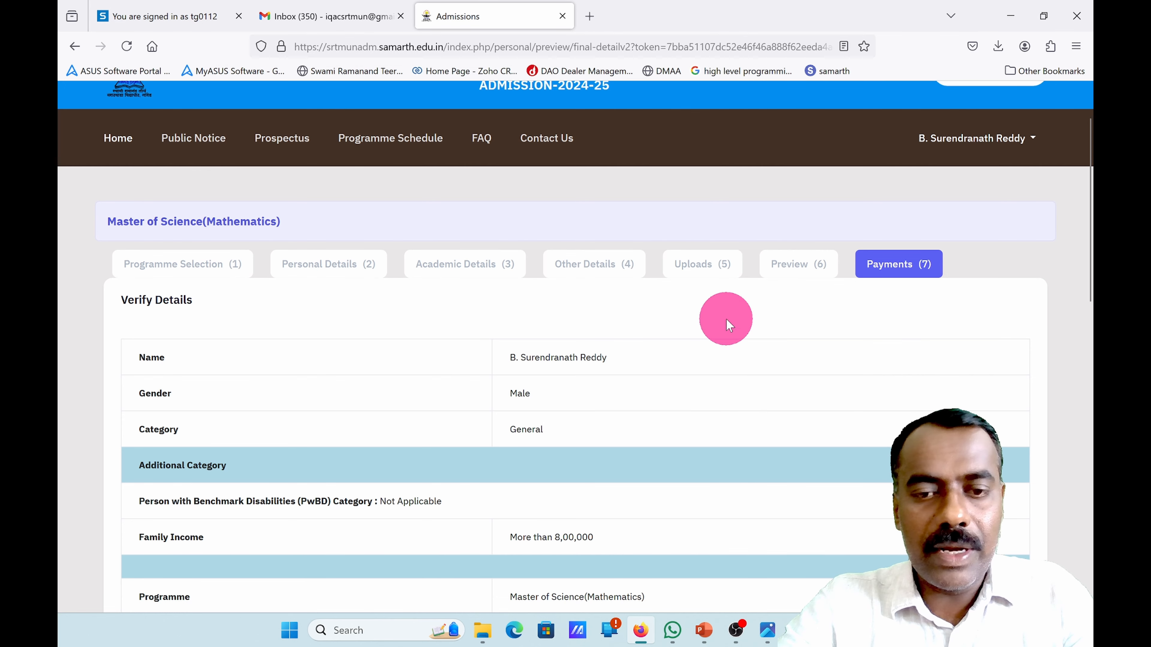
{"action": "scroll", "coordinate": [730, 332], "scroll_direction": "down", "scroll_amount": 2}
{"action": "scroll", "coordinate": [731, 331], "scroll_direction": "down", "scroll_amount": 2}
{"action": "scroll", "coordinate": [729, 341], "scroll_direction": "down", "scroll_amount": 6}
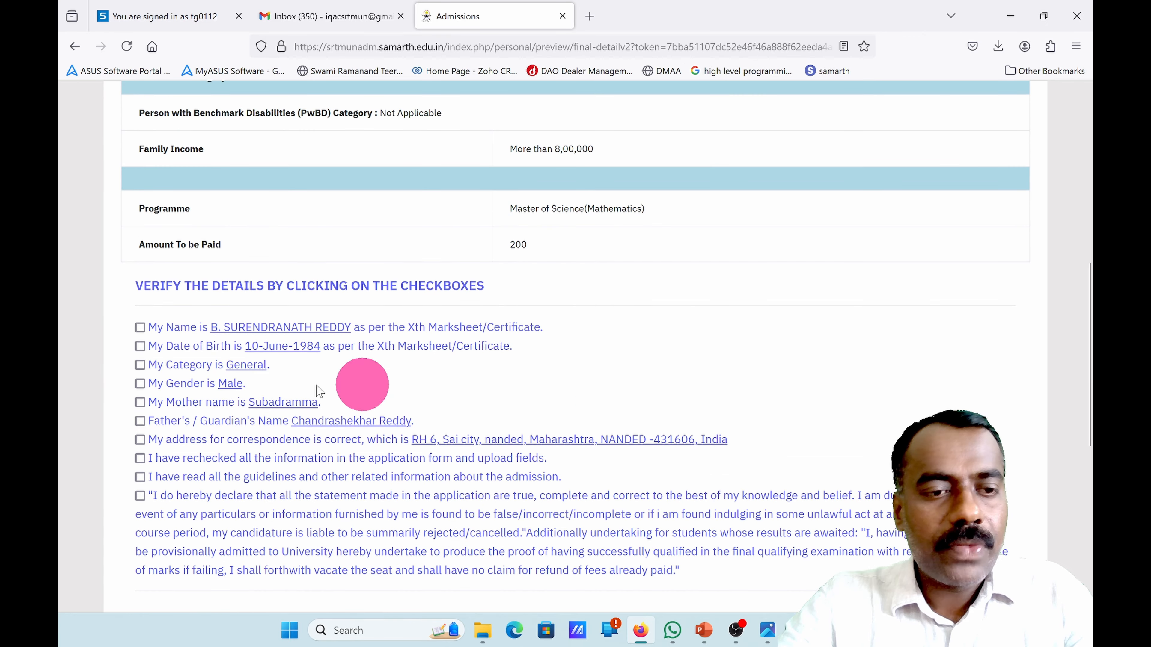
{"action": "left_click", "coordinate": [140, 347]}
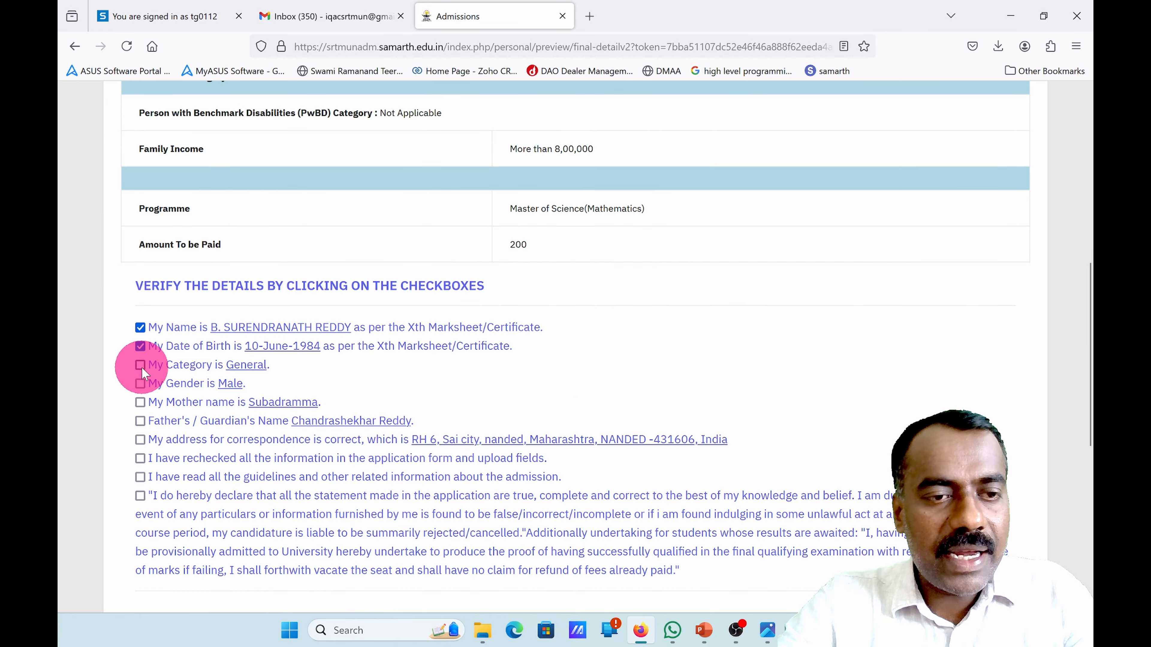
{"action": "left_click", "coordinate": [140, 365]}
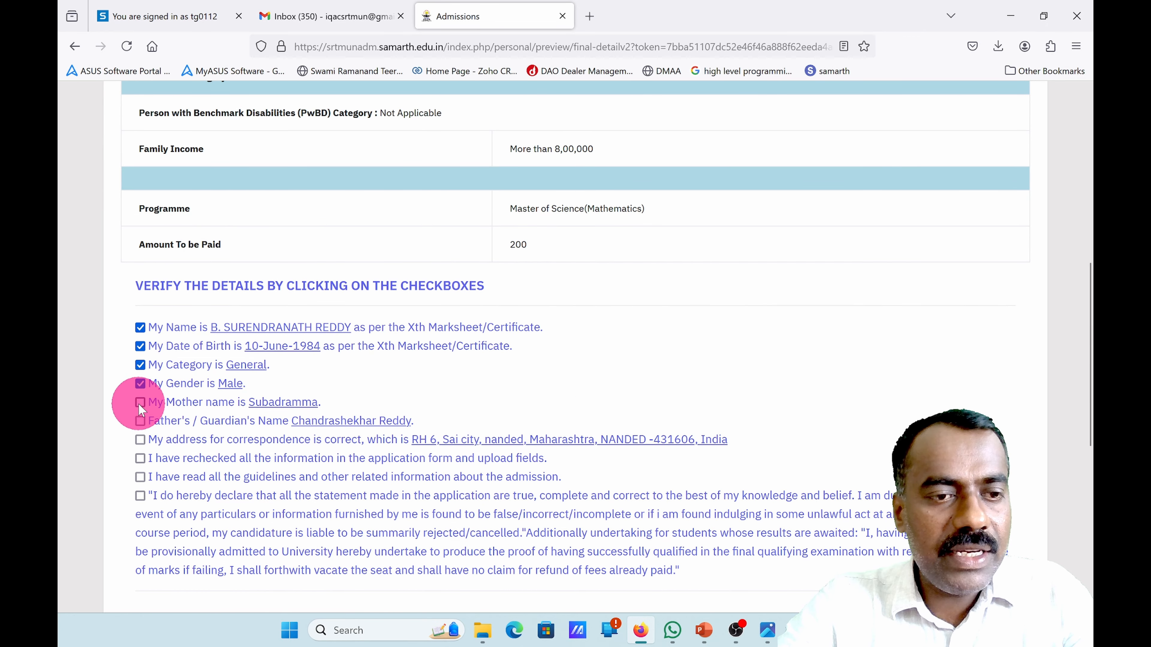
{"action": "left_click", "coordinate": [141, 420]}
{"action": "left_click", "coordinate": [140, 439]}
{"action": "left_click", "coordinate": [141, 458]}
{"action": "left_click", "coordinate": [140, 477]}
{"action": "left_click", "coordinate": [141, 496]}
{"action": "scroll", "coordinate": [529, 416], "scroll_direction": "down", "scroll_amount": 5}
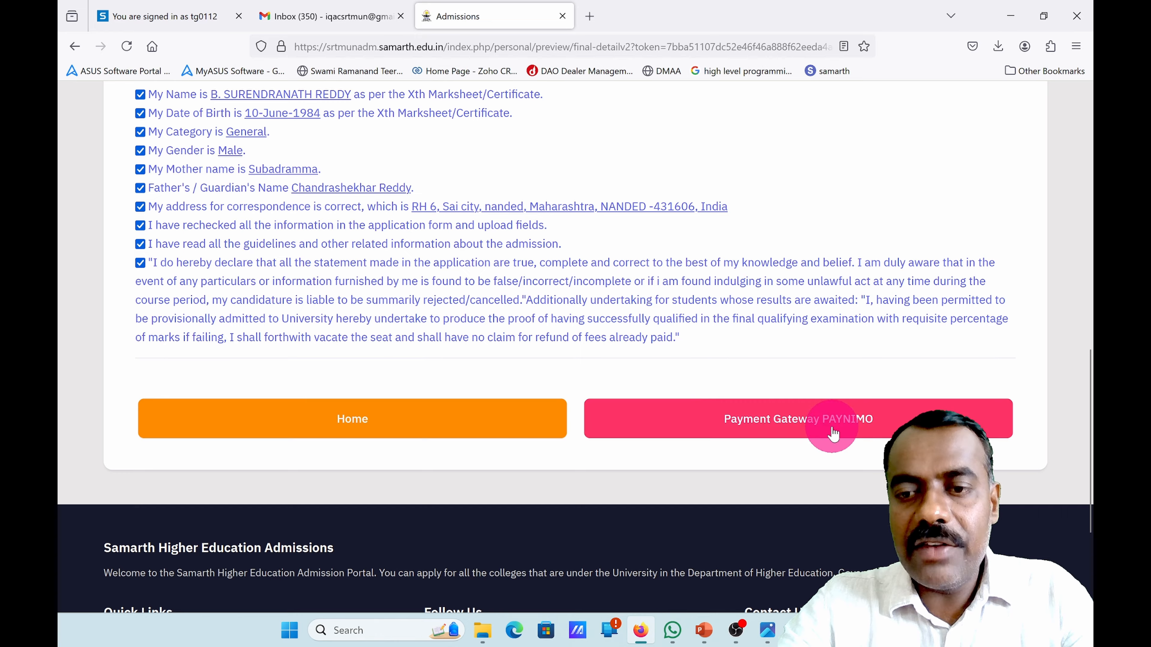
{"action": "scroll", "coordinate": [827, 429], "scroll_direction": "up", "scroll_amount": 8}
{"action": "scroll", "coordinate": [854, 406], "scroll_direction": "up", "scroll_amount": 6}
{"action": "scroll", "coordinate": [855, 395], "scroll_direction": "down", "scroll_amount": 14}
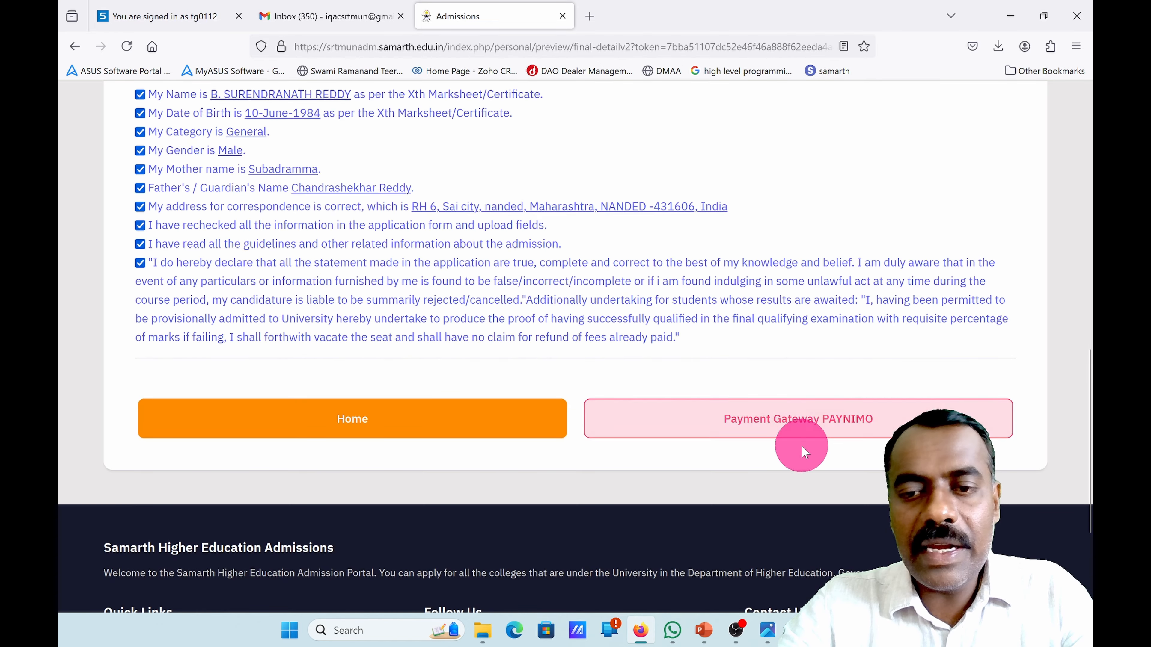
Step: Proceed to the PAYNIMO payment gateway and check the 200.00 fee amount
{"action": "left_click", "coordinate": [803, 433]}
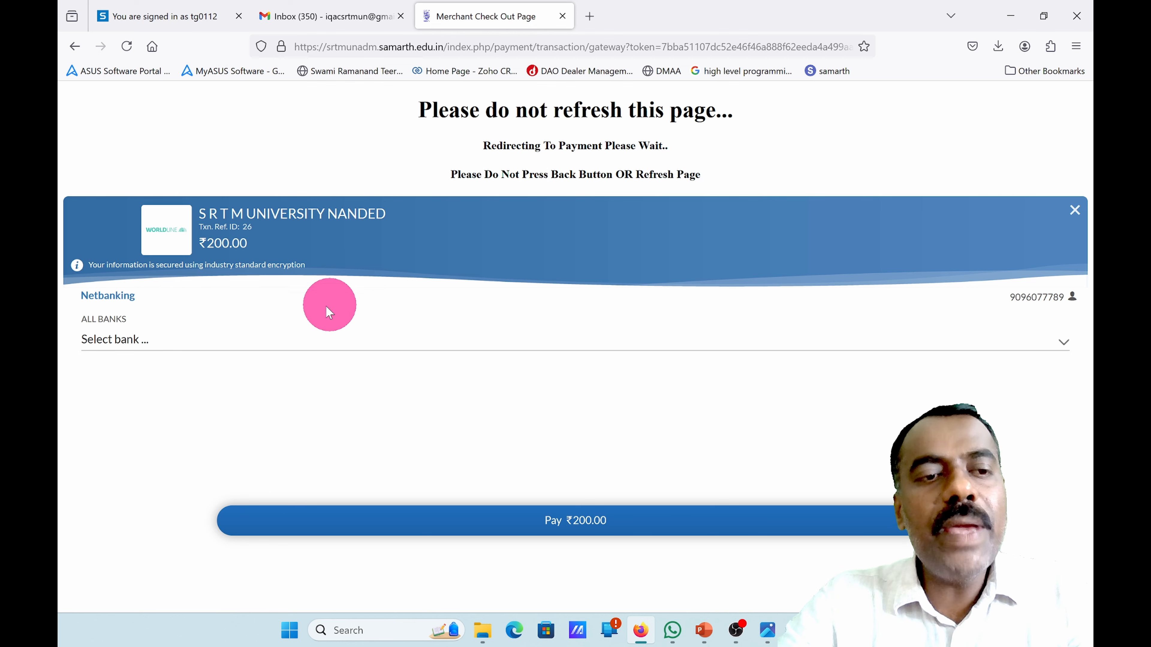
{"action": "left_click_drag", "start_coordinate": [252, 240], "coordinate": [206, 243]}
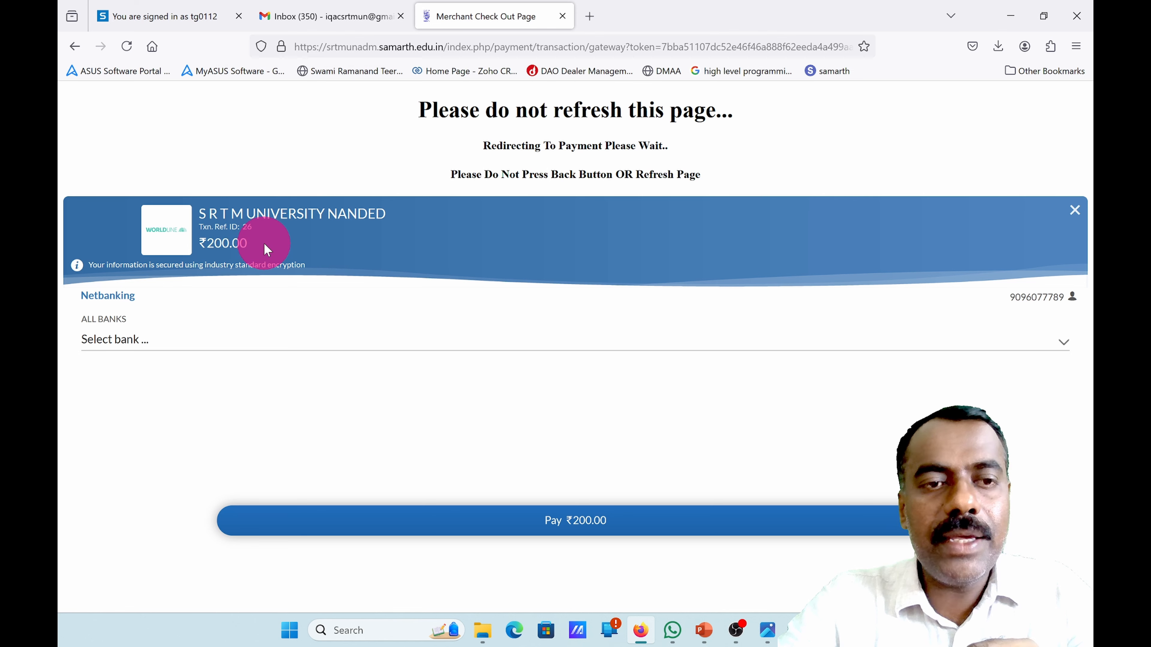
{"action": "left_click_drag", "start_coordinate": [208, 245], "coordinate": [282, 251]}
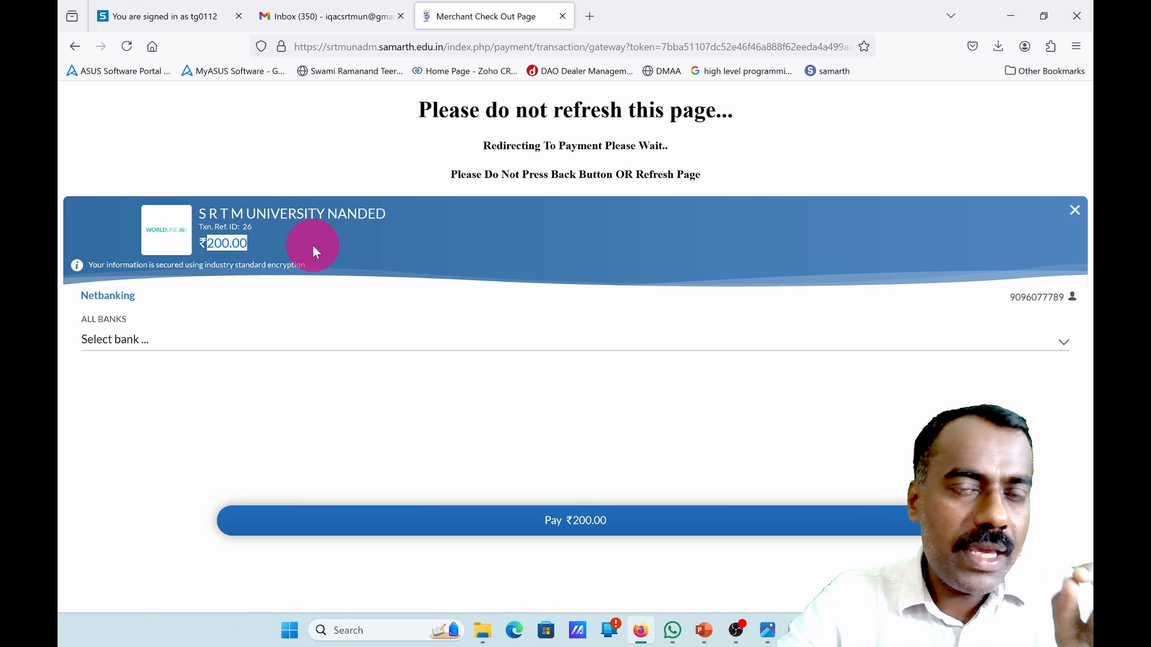
{"action": "left_click", "coordinate": [275, 247]}
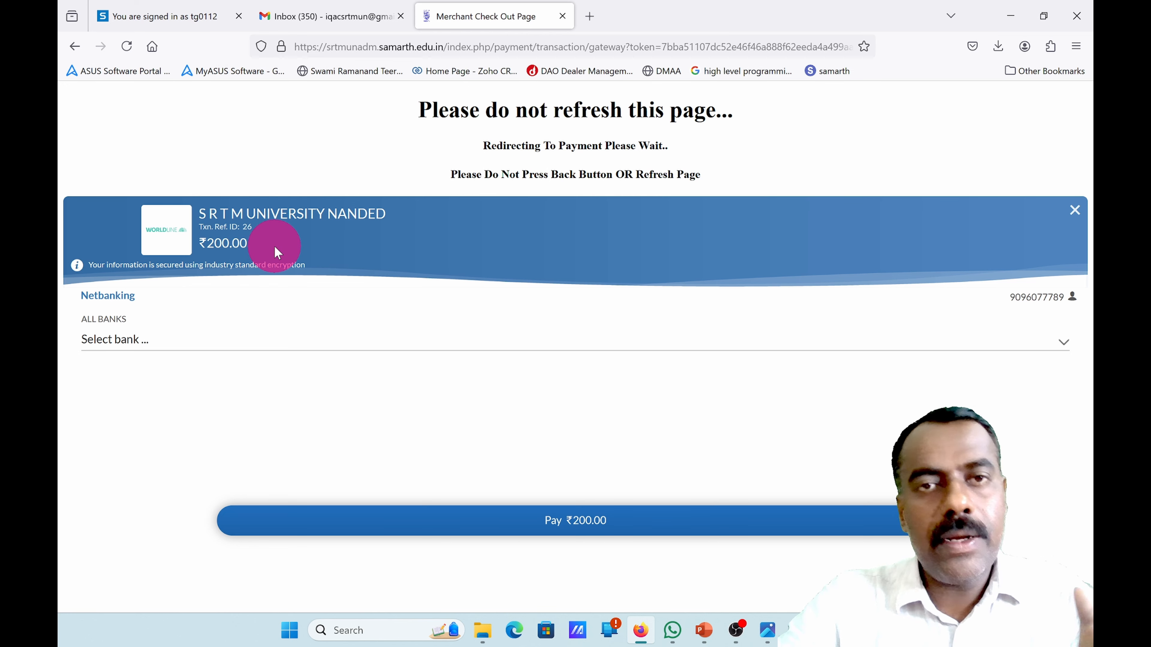
{"action": "left_click_drag", "start_coordinate": [244, 246], "coordinate": [203, 245]}
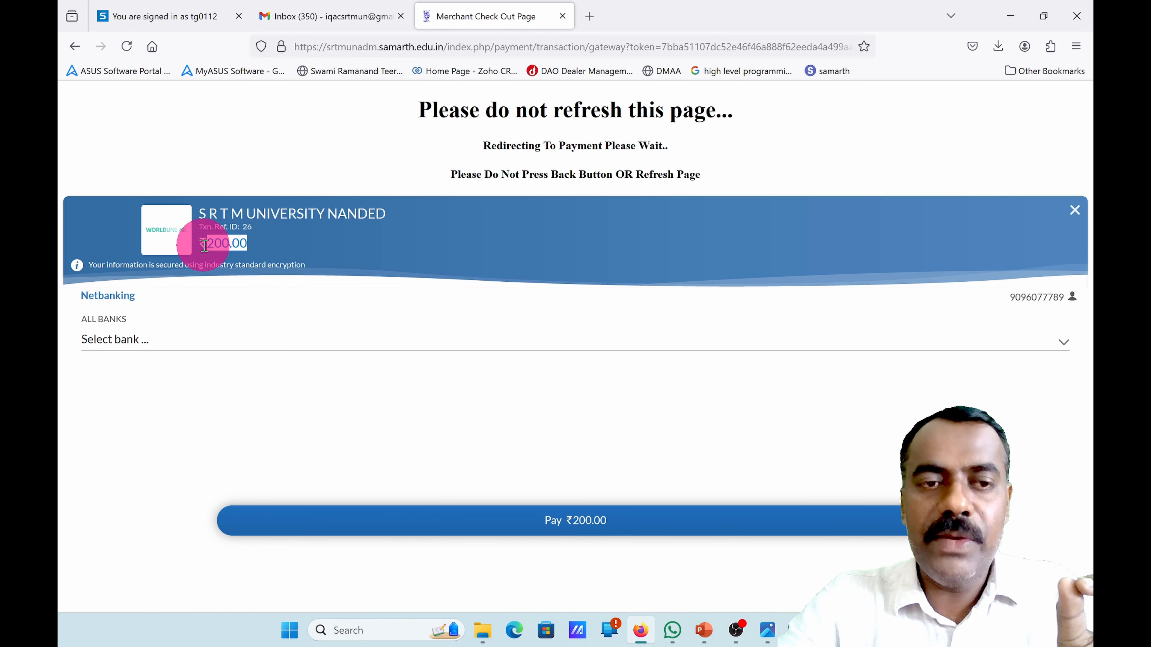
{"action": "left_click", "coordinate": [258, 244]}
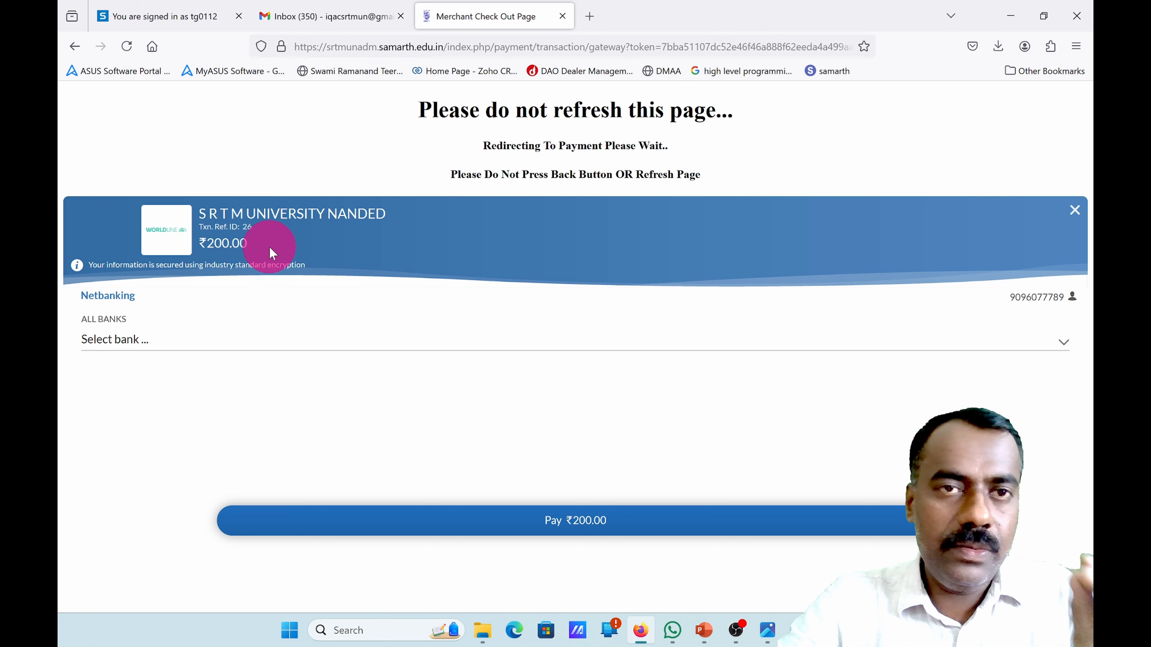
{"action": "left_click_drag", "start_coordinate": [268, 246], "coordinate": [205, 245]}
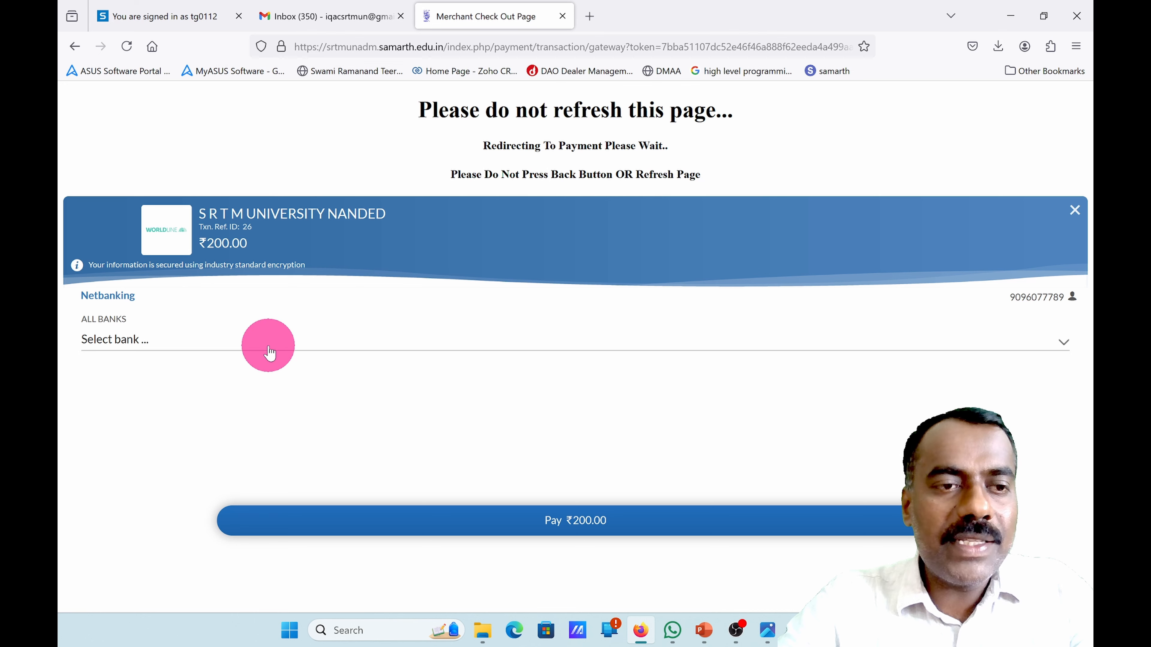
Step: Choose State Bank of India netbanking and pay ₹200.00
{"action": "left_click", "coordinate": [190, 356]}
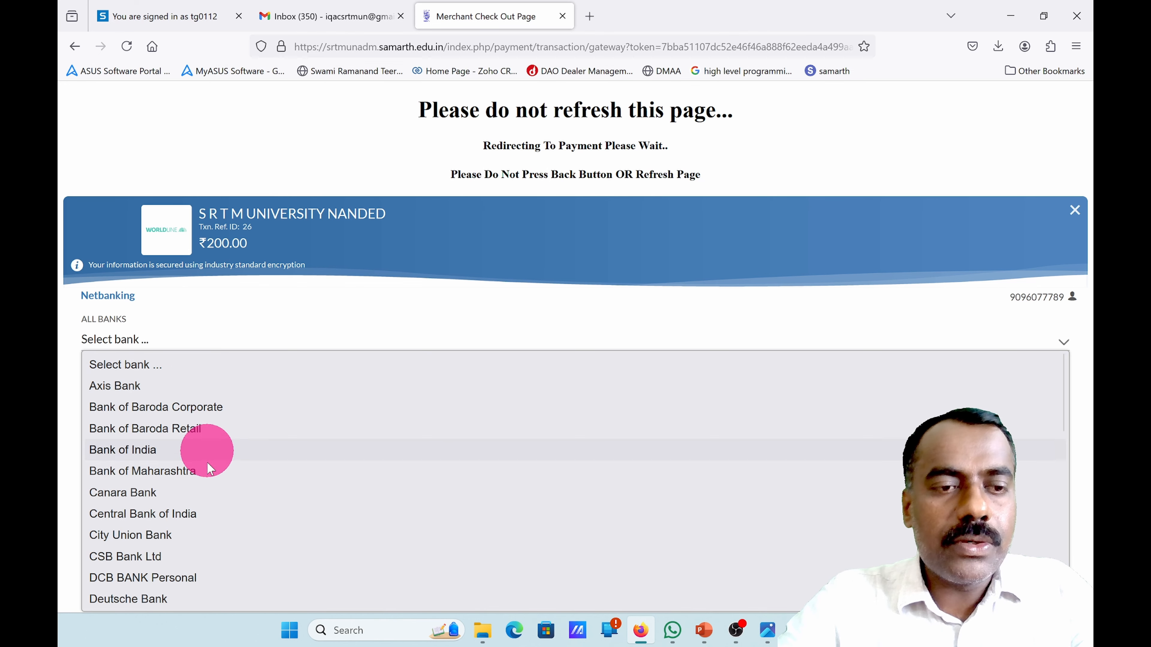
{"action": "scroll", "coordinate": [220, 528], "scroll_direction": "down", "scroll_amount": 5}
{"action": "scroll", "coordinate": [220, 531], "scroll_direction": "down", "scroll_amount": 4}
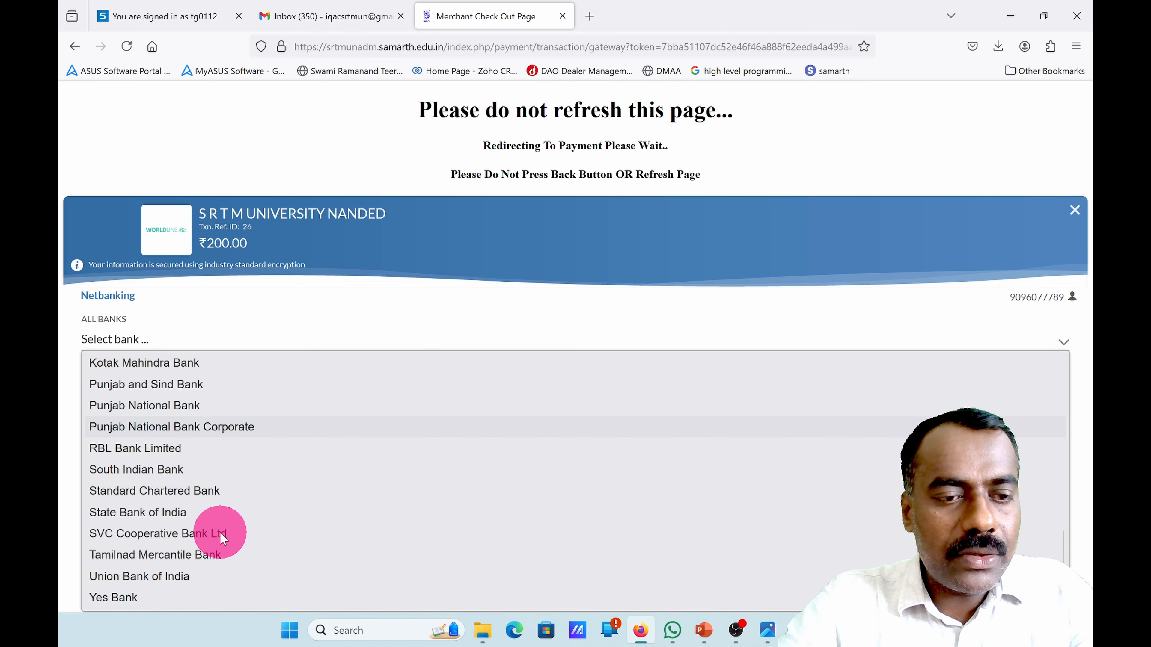
{"action": "left_click", "coordinate": [170, 512]}
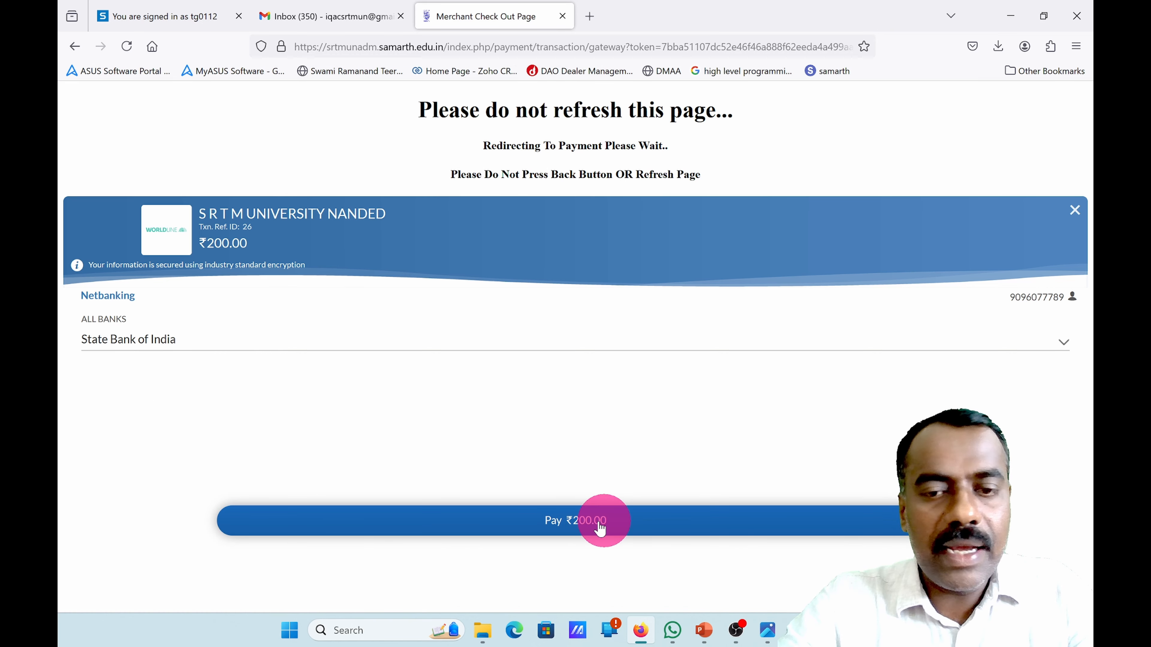
{"action": "left_click", "coordinate": [604, 520]}
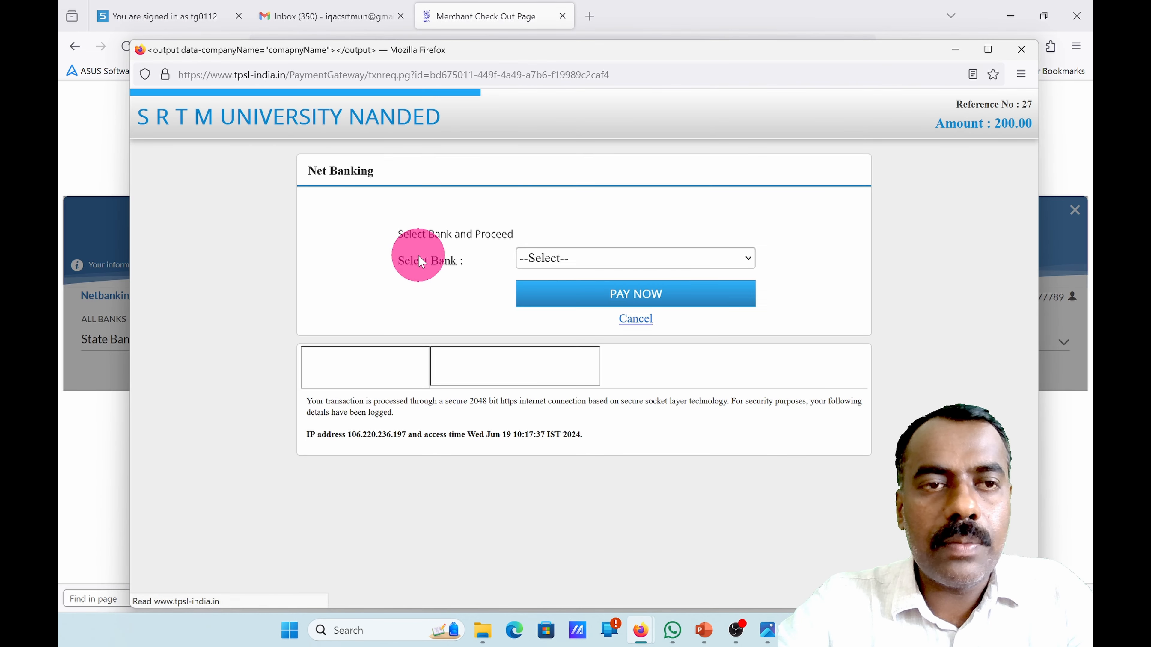
Step: Select State Bank of India on the gateway page and proceed with PAY NOW
{"action": "left_click", "coordinate": [597, 263]}
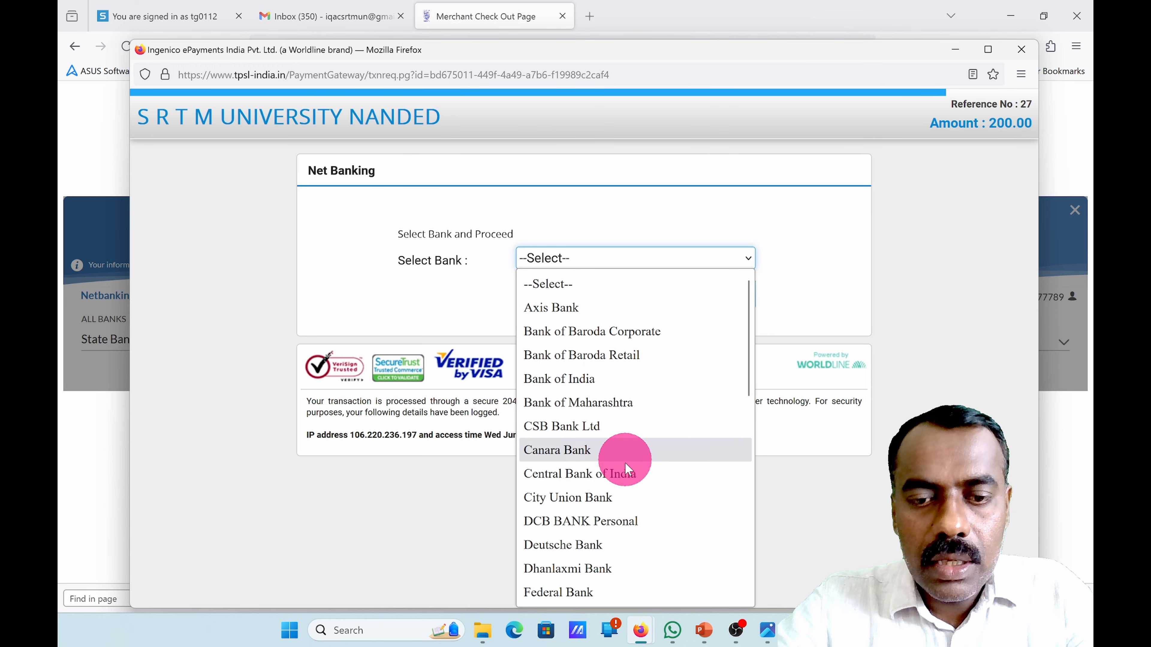
{"action": "scroll", "coordinate": [626, 468], "scroll_direction": "down", "scroll_amount": 7}
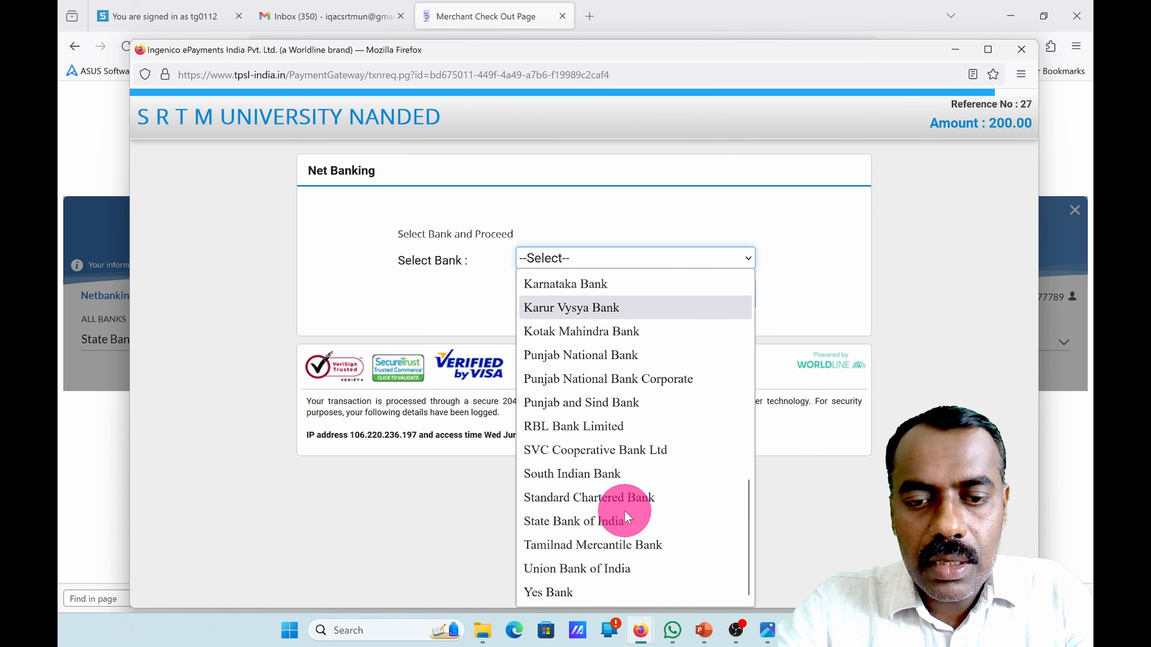
{"action": "left_click", "coordinate": [610, 523]}
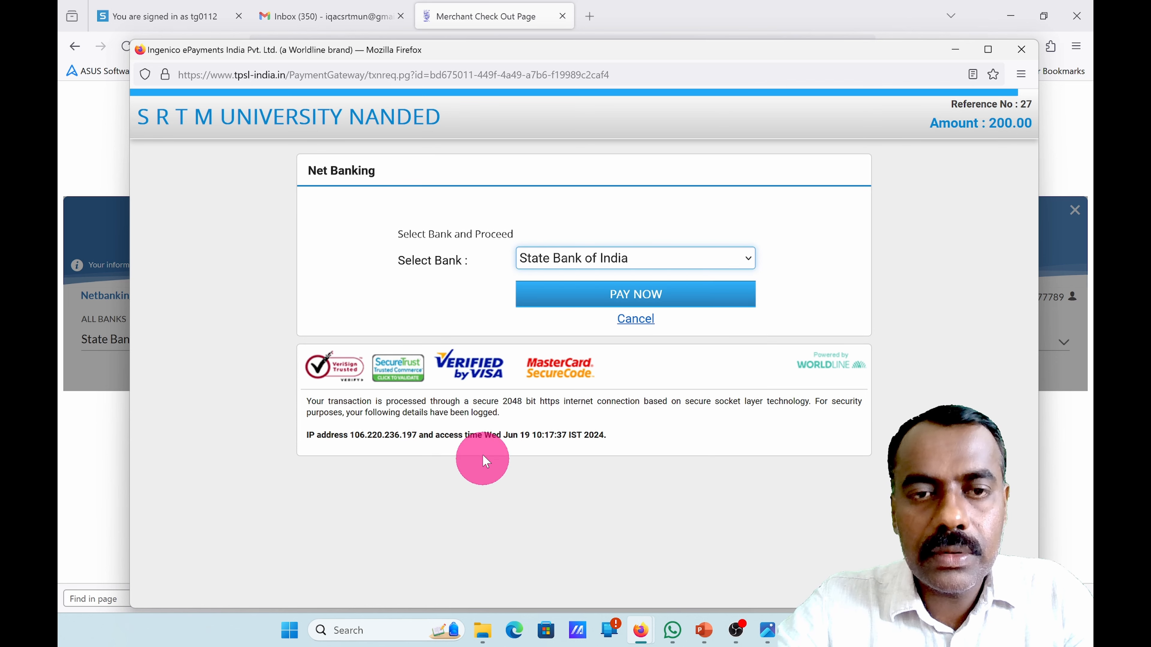
{"action": "left_click", "coordinate": [687, 300]}
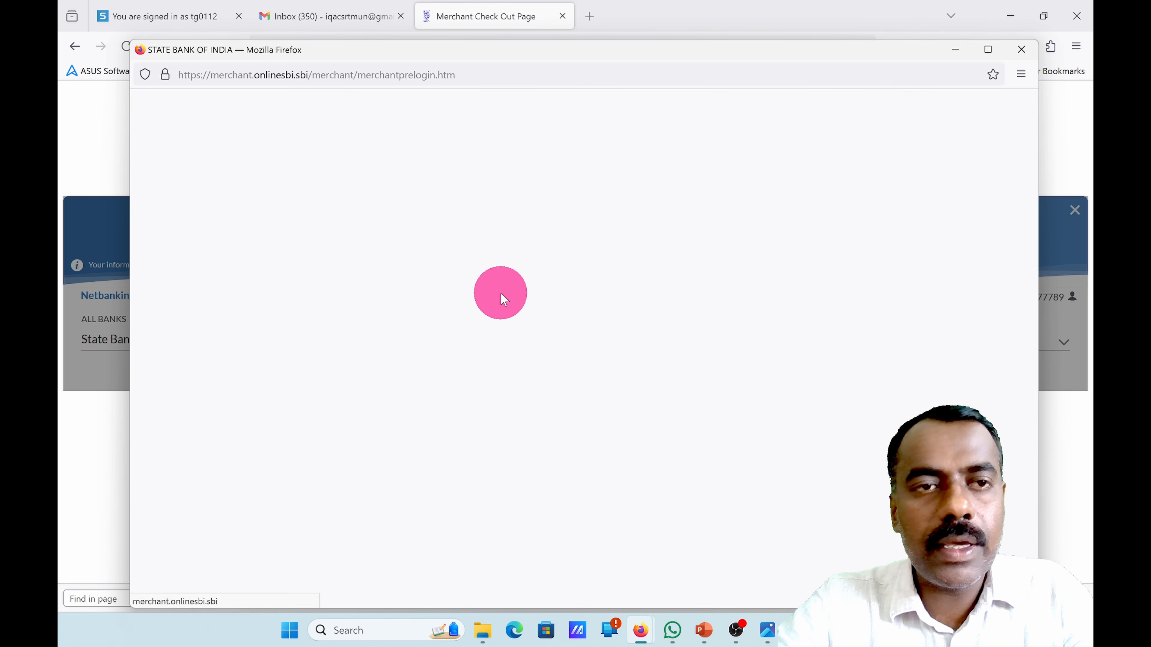
Step: Log in to SBI Online with the saved user ID and the account password
{"action": "left_click", "coordinate": [265, 279]}
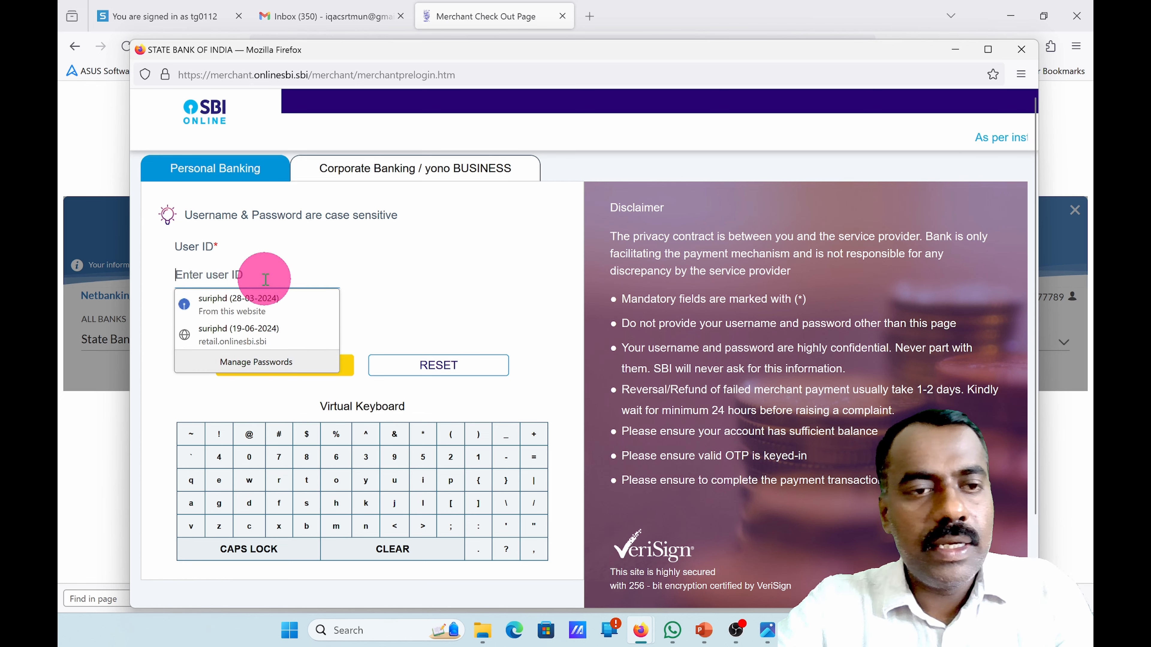
{"action": "left_click", "coordinate": [257, 304]}
{"action": "left_click", "coordinate": [259, 314]}
{"action": "type", "text": "••••"}
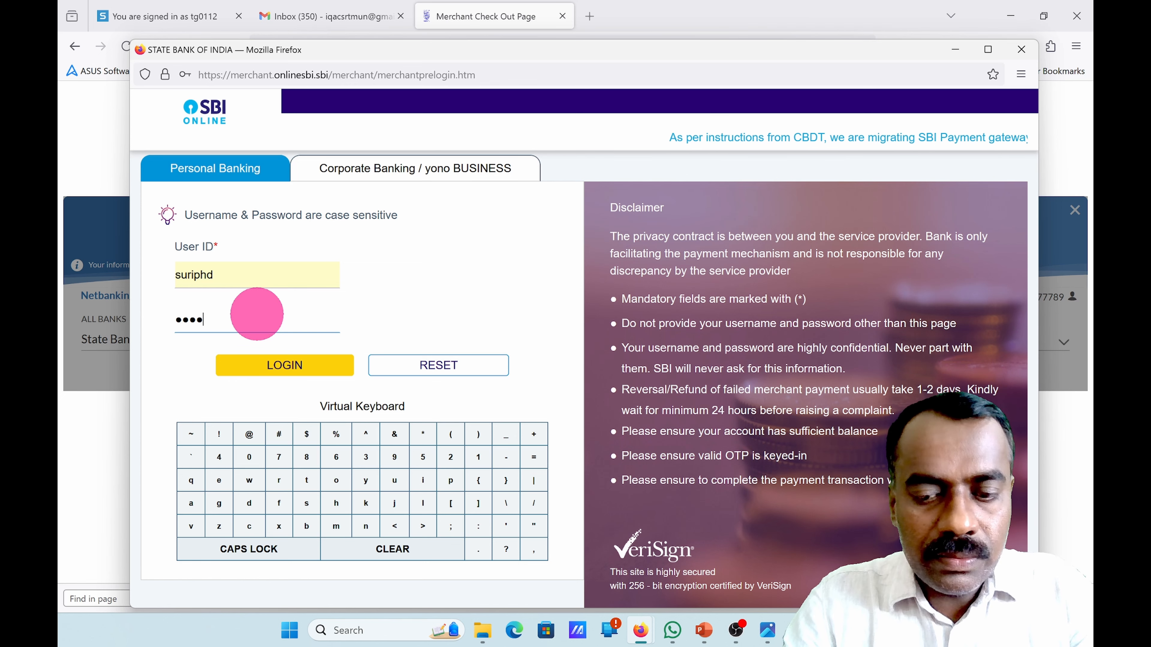
{"action": "type", "text": "•••••••"}
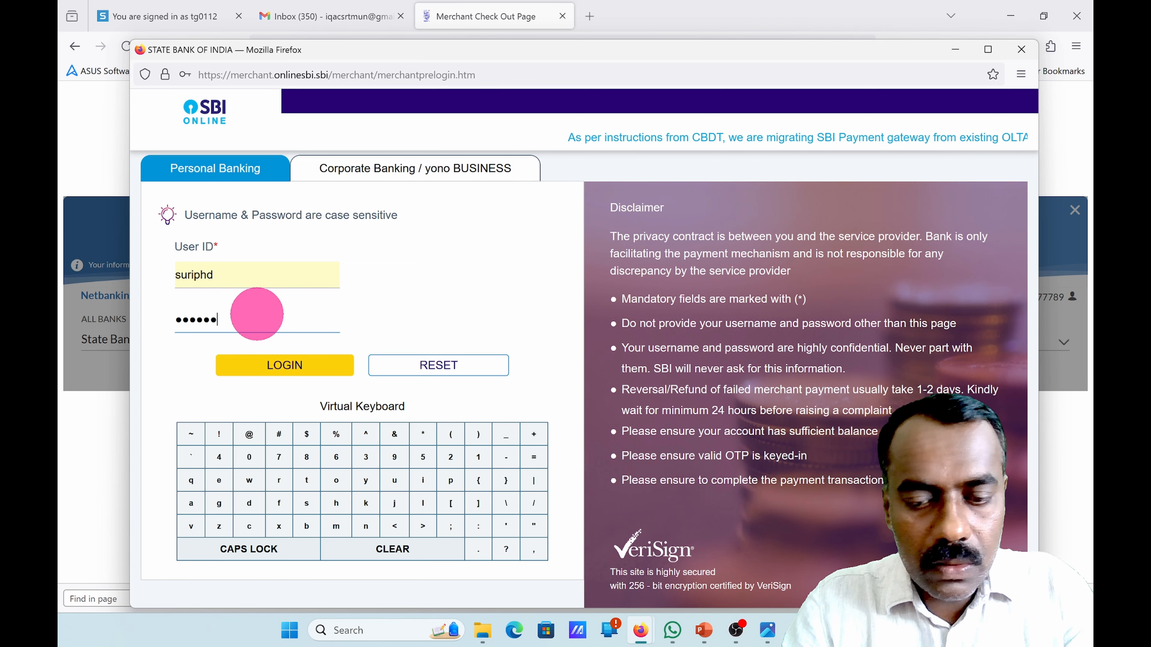
{"action": "left_click", "coordinate": [289, 364]}
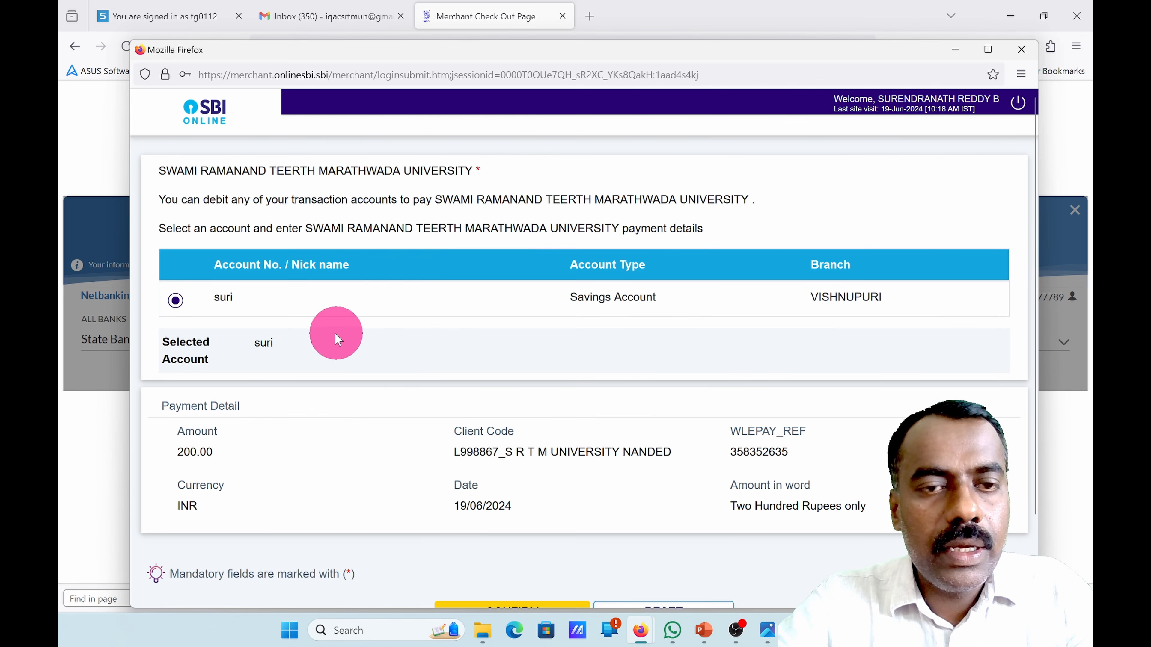
Step: Confirm the savings-account debit with the SMS high security password, declining Firefox's password save
{"action": "scroll", "coordinate": [826, 317], "scroll_direction": "down", "scroll_amount": 2}
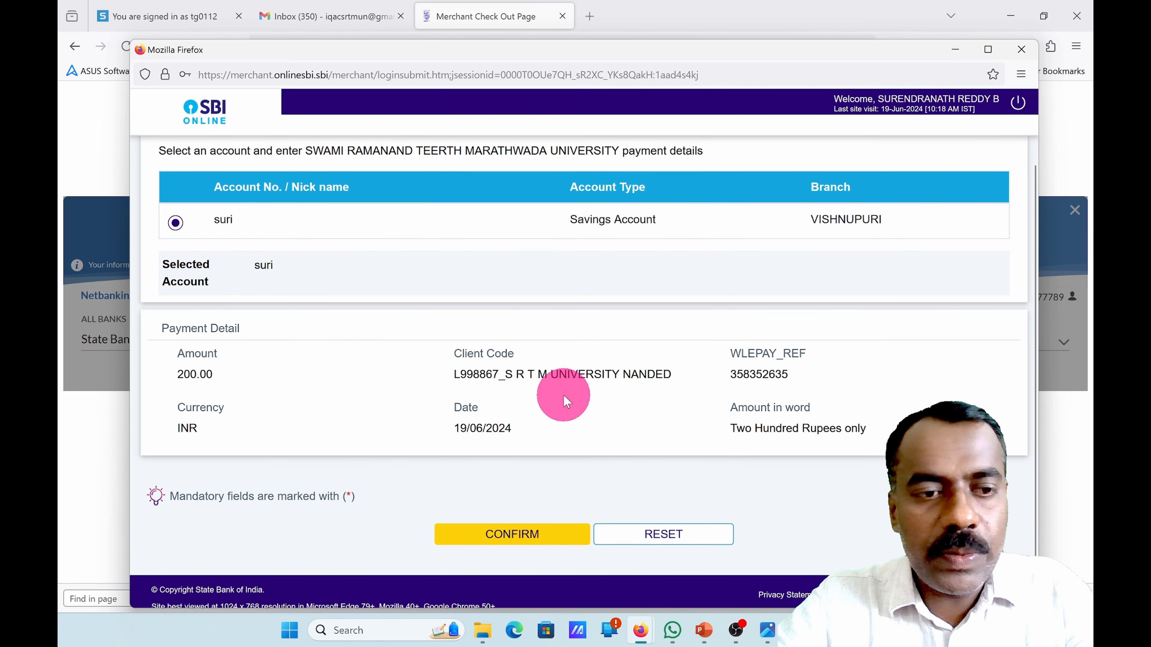
{"action": "scroll", "coordinate": [199, 370], "scroll_direction": "down", "scroll_amount": 1}
{"action": "left_click", "coordinate": [548, 528]}
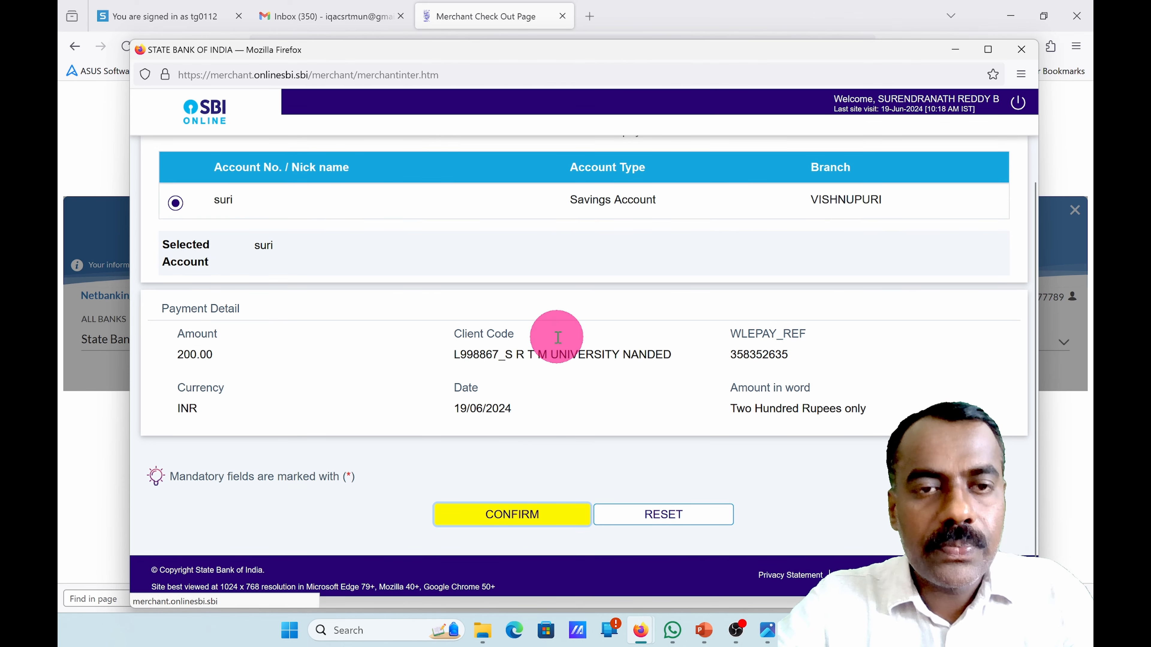
{"action": "scroll", "coordinate": [555, 333], "scroll_direction": "down", "scroll_amount": 5}
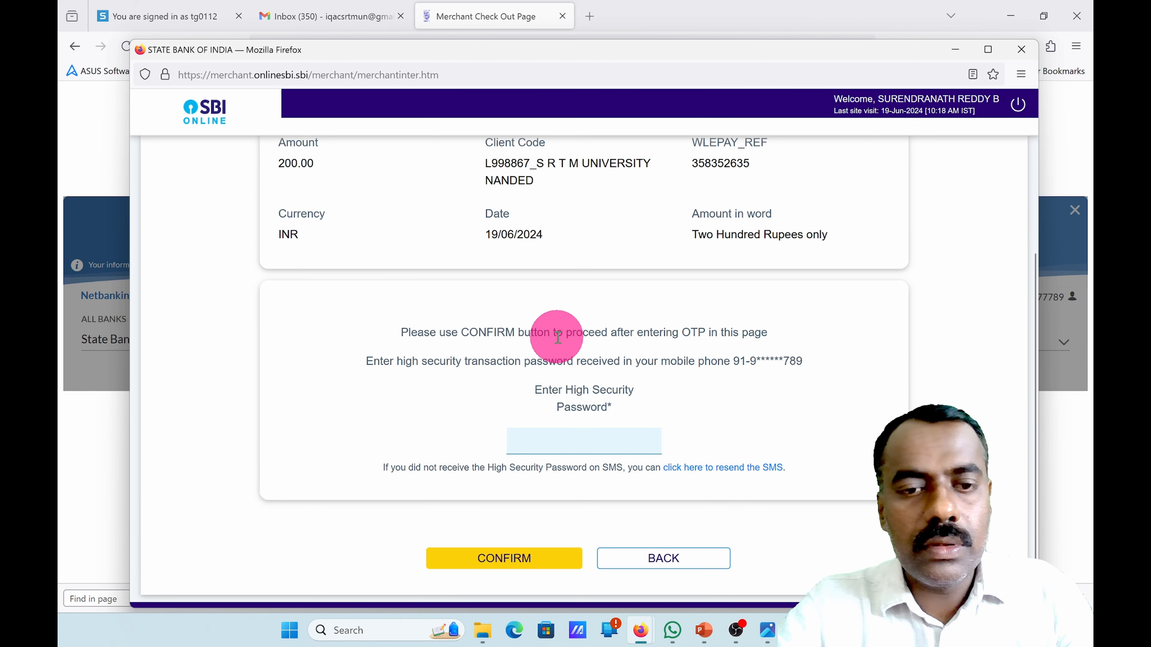
{"action": "left_click", "coordinate": [578, 440]}
{"action": "type", "text": "••"}
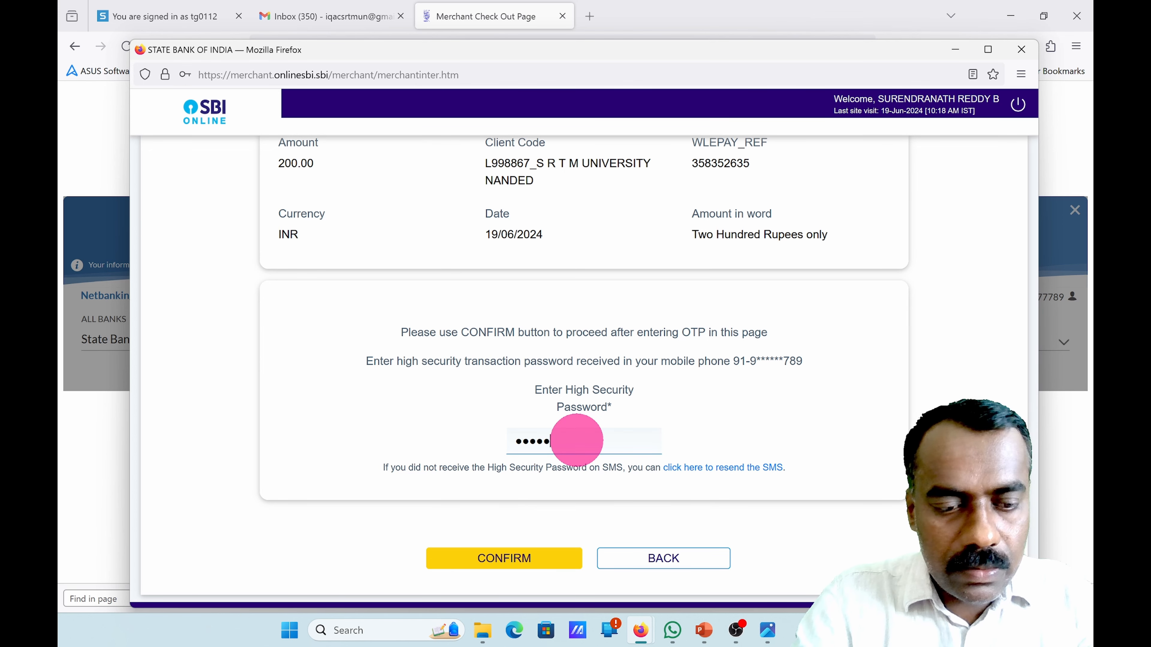
{"action": "type", "text": "••••••"}
{"action": "left_click", "coordinate": [522, 558]}
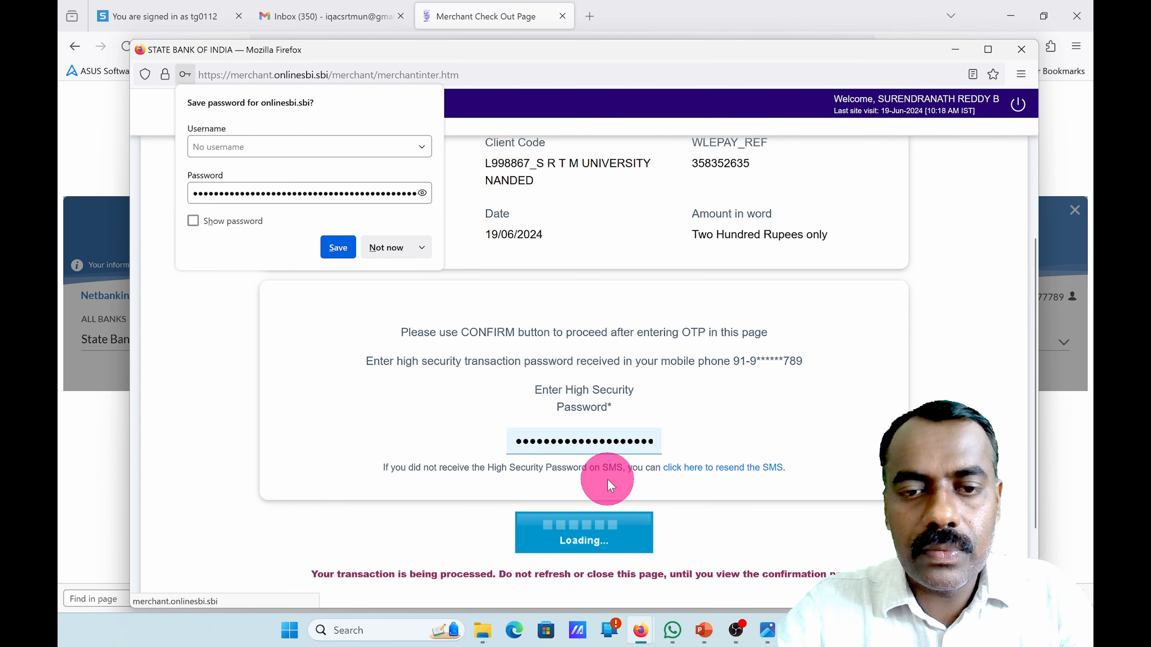
{"action": "left_click", "coordinate": [385, 248]}
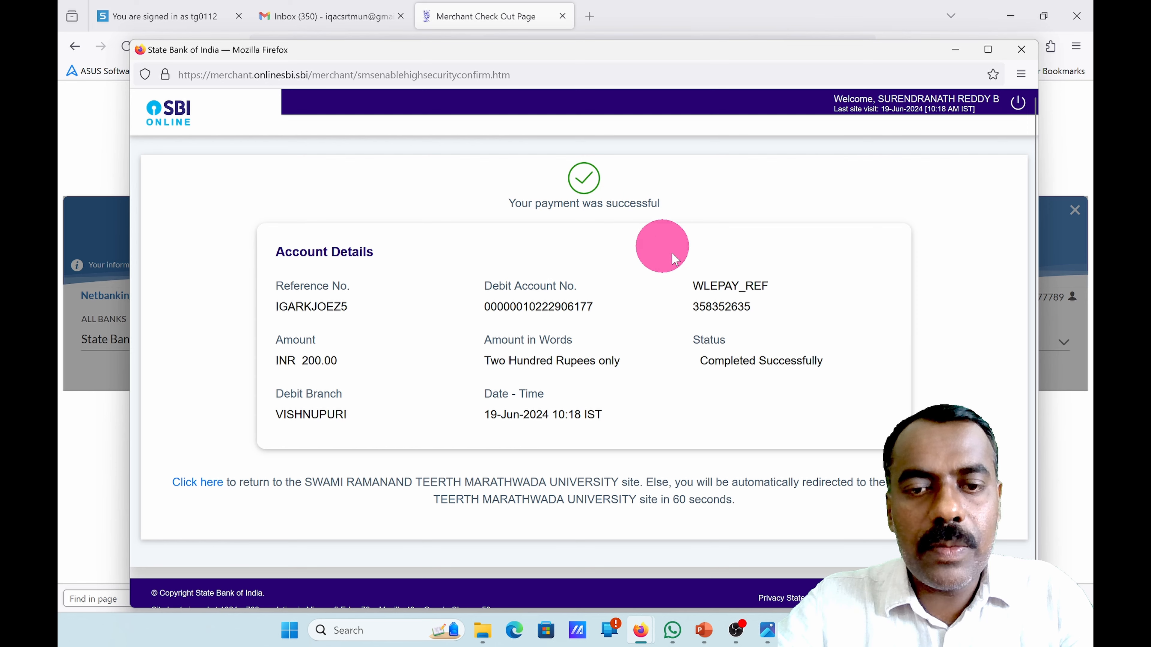
{"action": "scroll", "coordinate": [677, 272], "scroll_direction": "down", "scroll_amount": 1}
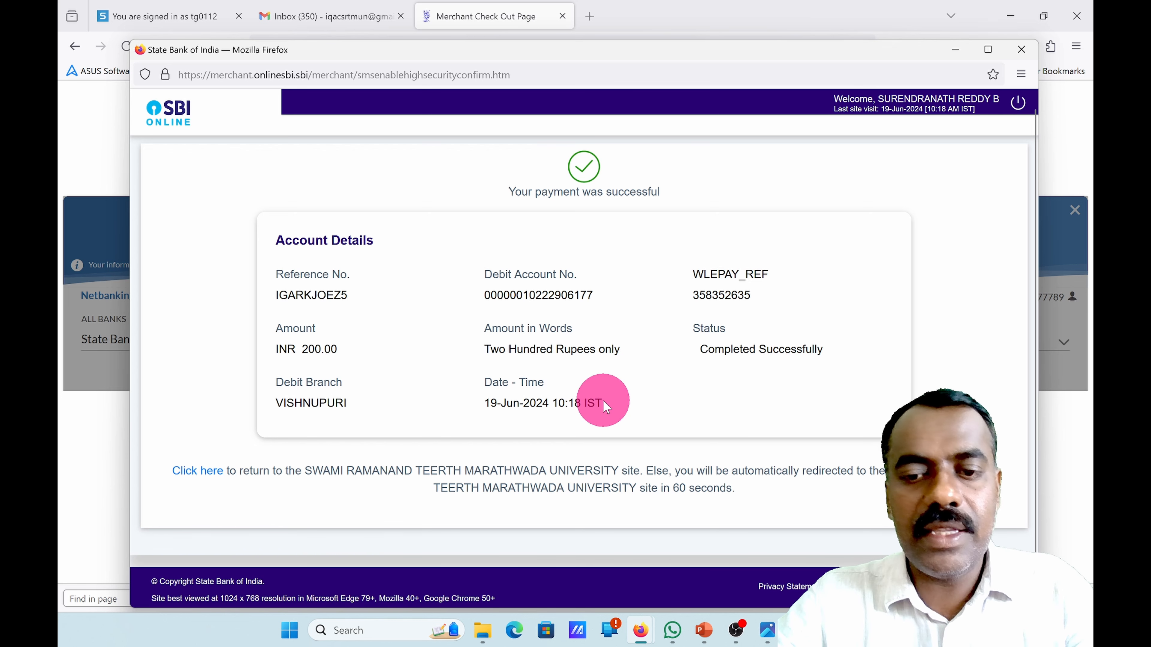
Step: Return from the payment page to the university admissions dashboard, which confirms payment received
{"action": "left_click", "coordinate": [203, 476]}
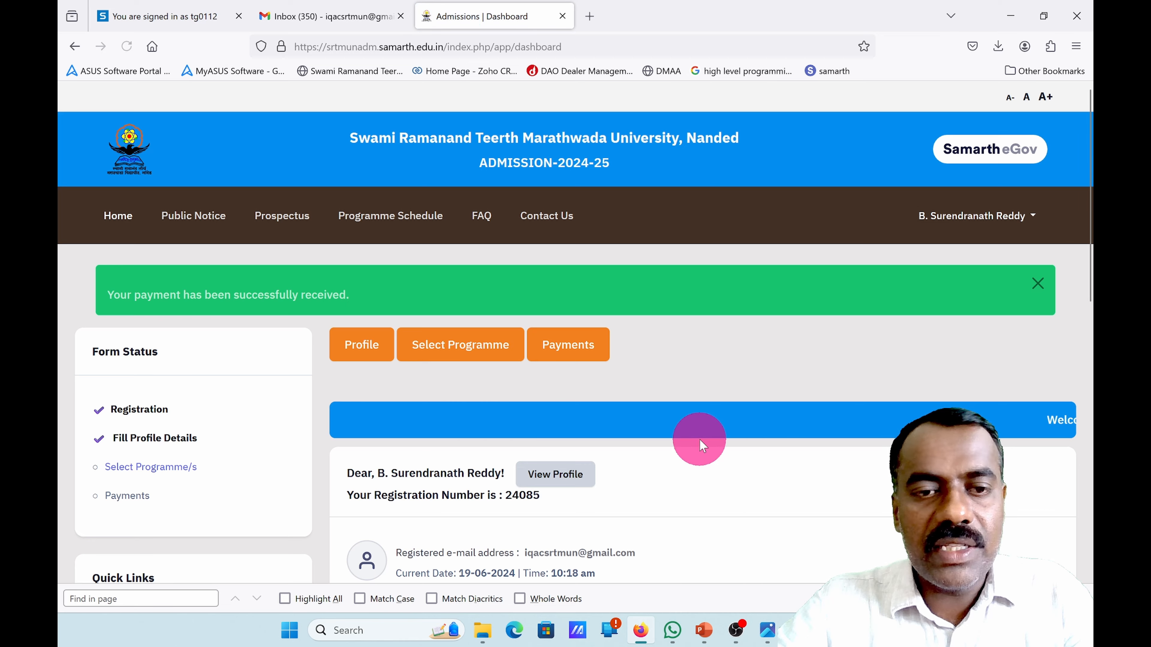
{"action": "scroll", "coordinate": [699, 437], "scroll_direction": "down", "scroll_amount": 3}
{"action": "left_click_drag", "start_coordinate": [103, 216], "coordinate": [368, 217]}
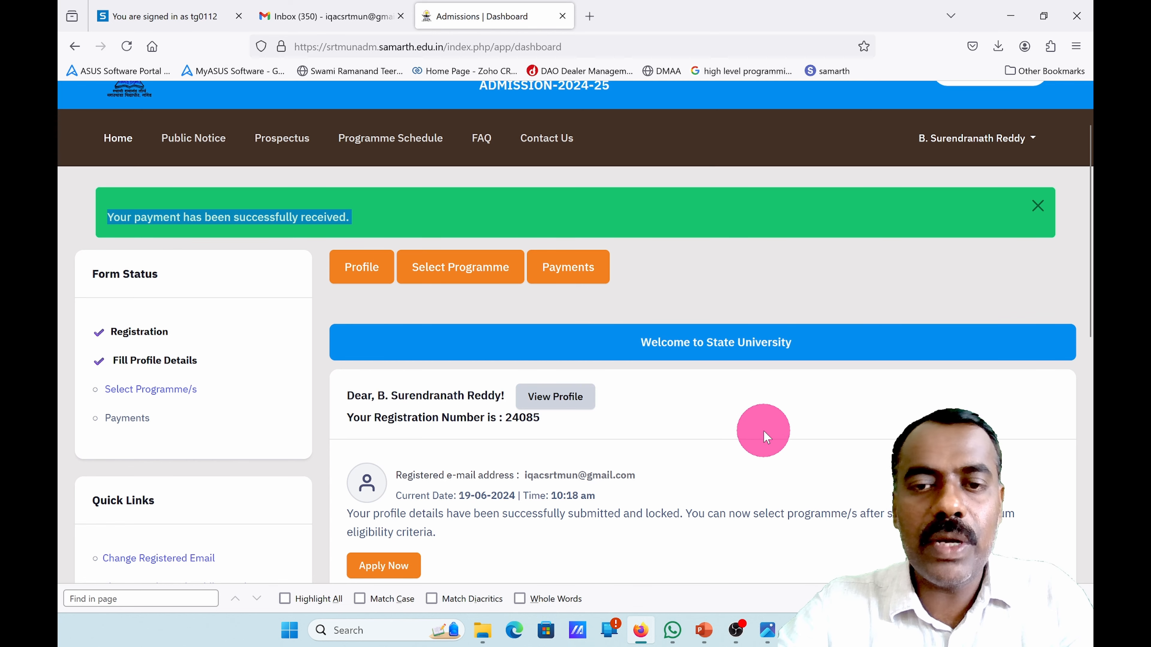
Step: Open the printable form for the submitted Master of Science(Mathematics) application
{"action": "scroll", "coordinate": [763, 431], "scroll_direction": "down", "scroll_amount": 2}
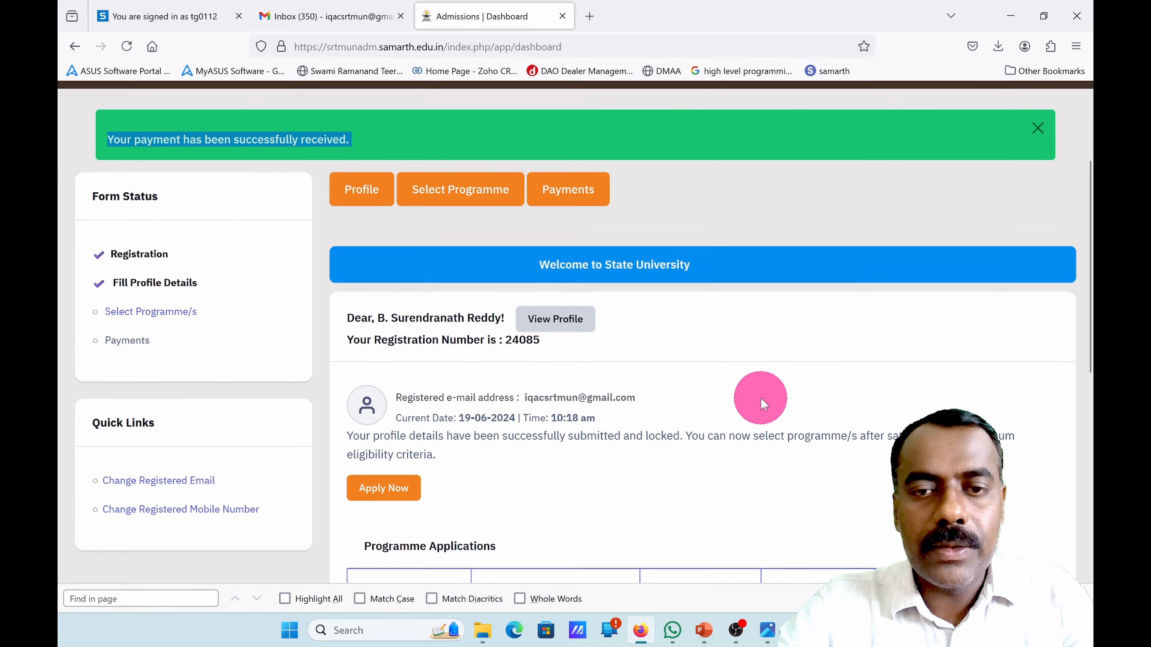
{"action": "scroll", "coordinate": [762, 401], "scroll_direction": "down", "scroll_amount": 5}
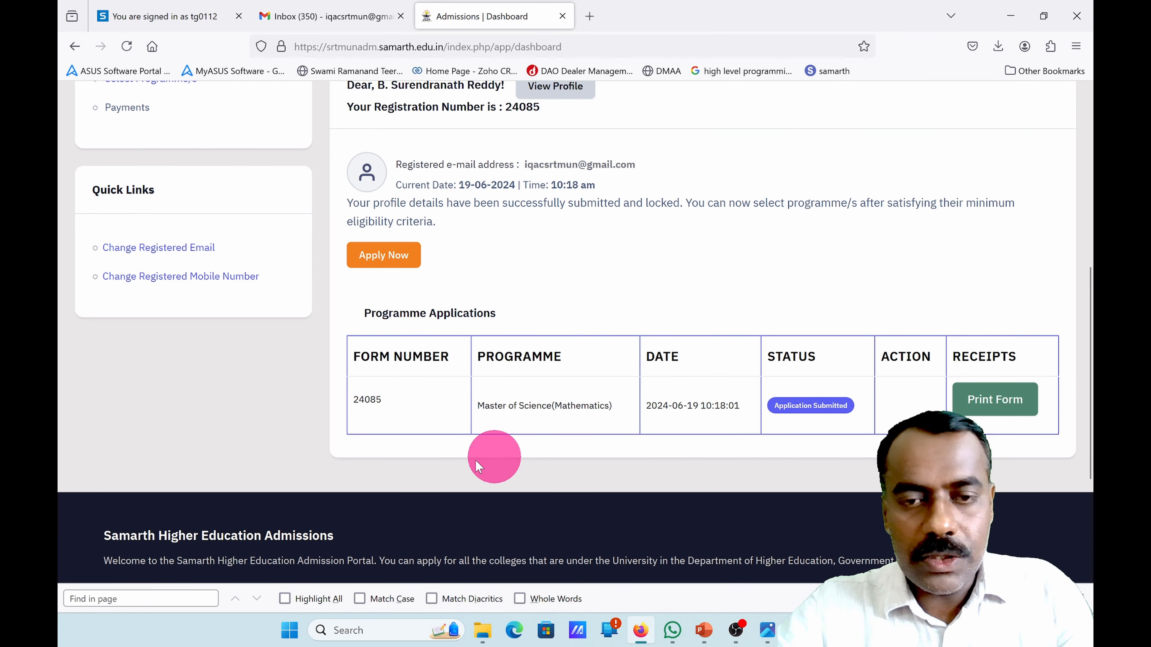
{"action": "left_click_drag", "start_coordinate": [499, 406], "coordinate": [760, 409]}
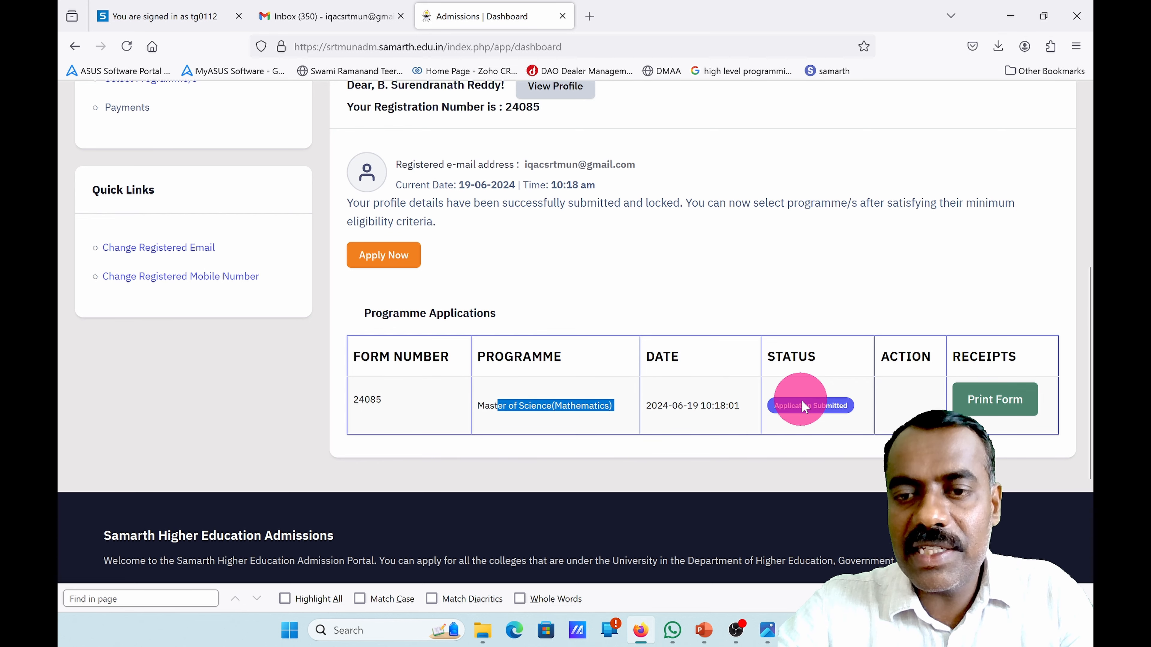
{"action": "left_click", "coordinate": [1012, 416]}
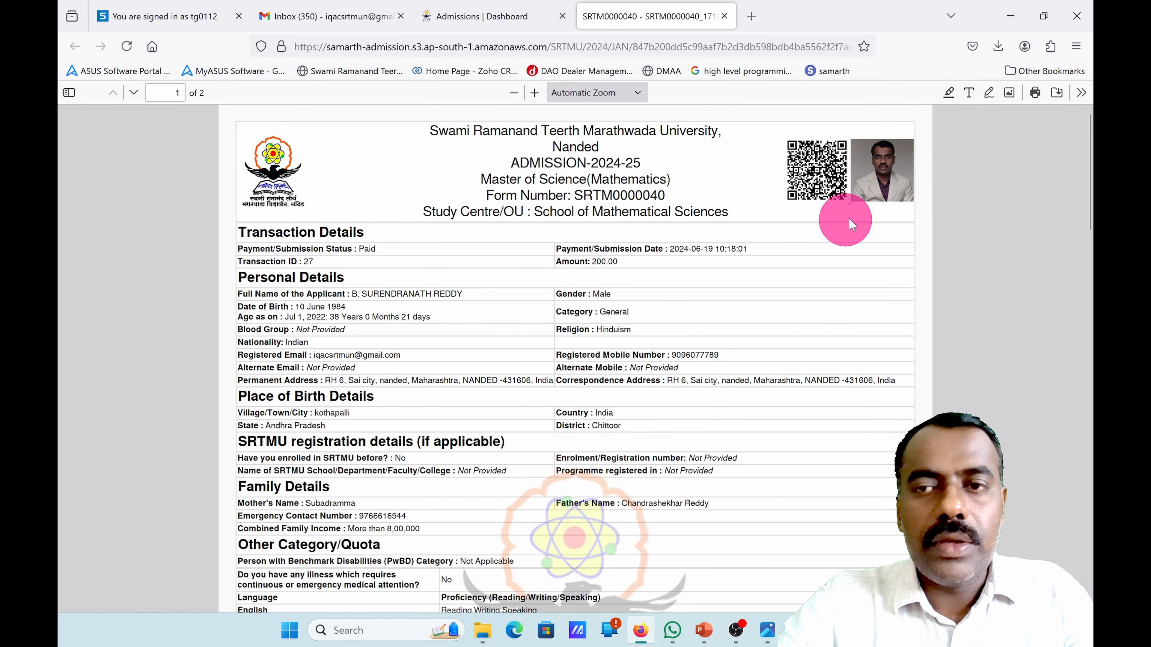
Step: Look over both pages of the M.Sc. (Mathematics) form, then download it as a PDF under its suggested name
{"action": "scroll", "coordinate": [648, 294], "scroll_direction": "down", "scroll_amount": 5}
{"action": "scroll", "coordinate": [646, 302], "scroll_direction": "down", "scroll_amount": 15}
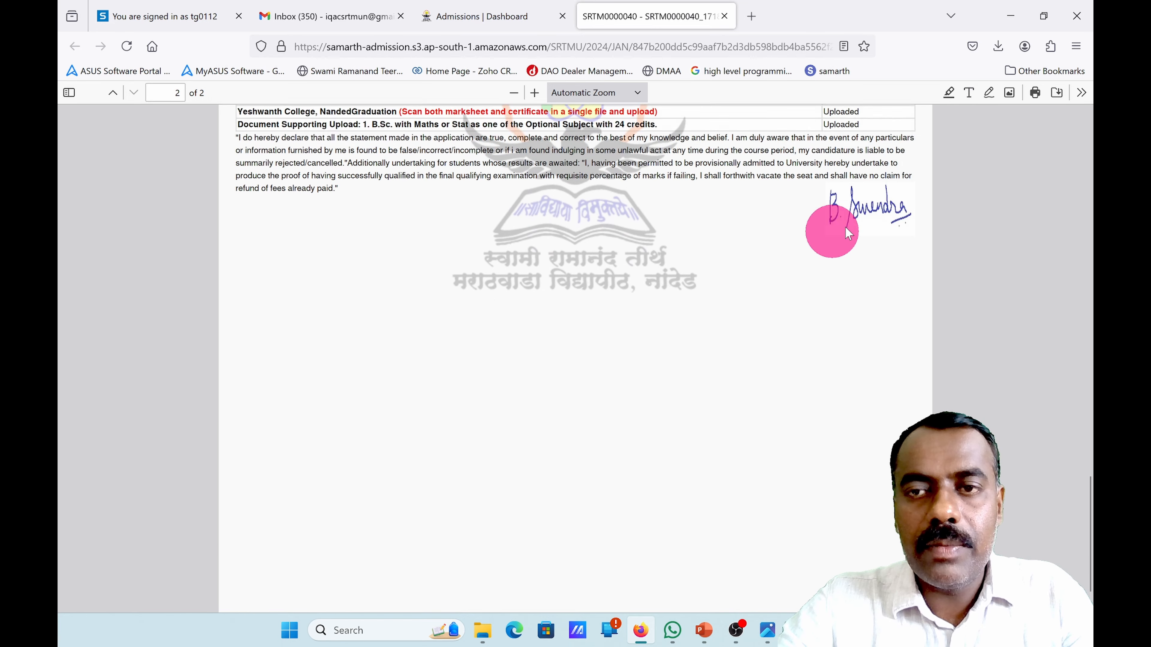
{"action": "scroll", "coordinate": [805, 361], "scroll_direction": "up", "scroll_amount": 18}
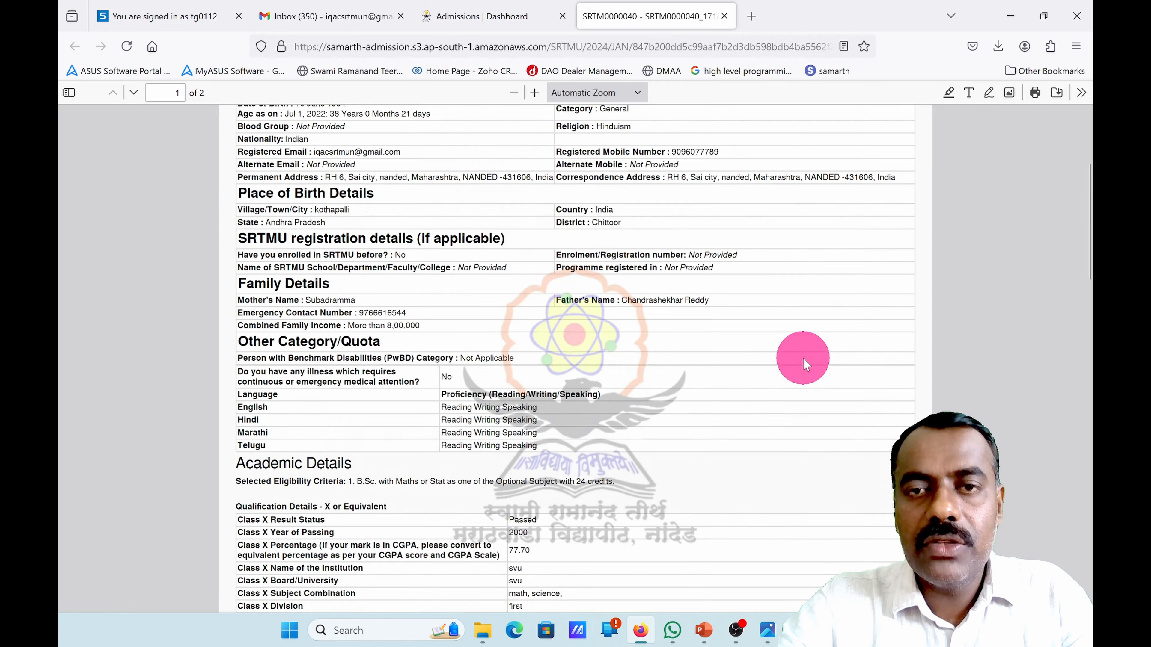
{"action": "scroll", "coordinate": [804, 361], "scroll_direction": "up", "scroll_amount": 5}
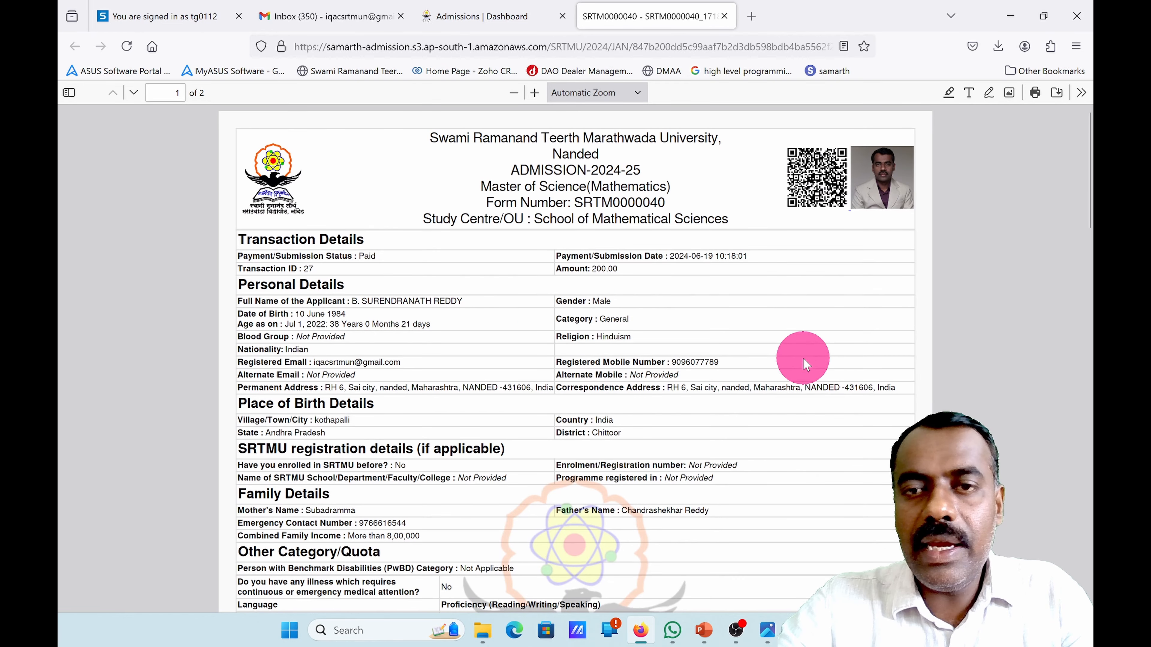
{"action": "left_click", "coordinate": [1060, 94]}
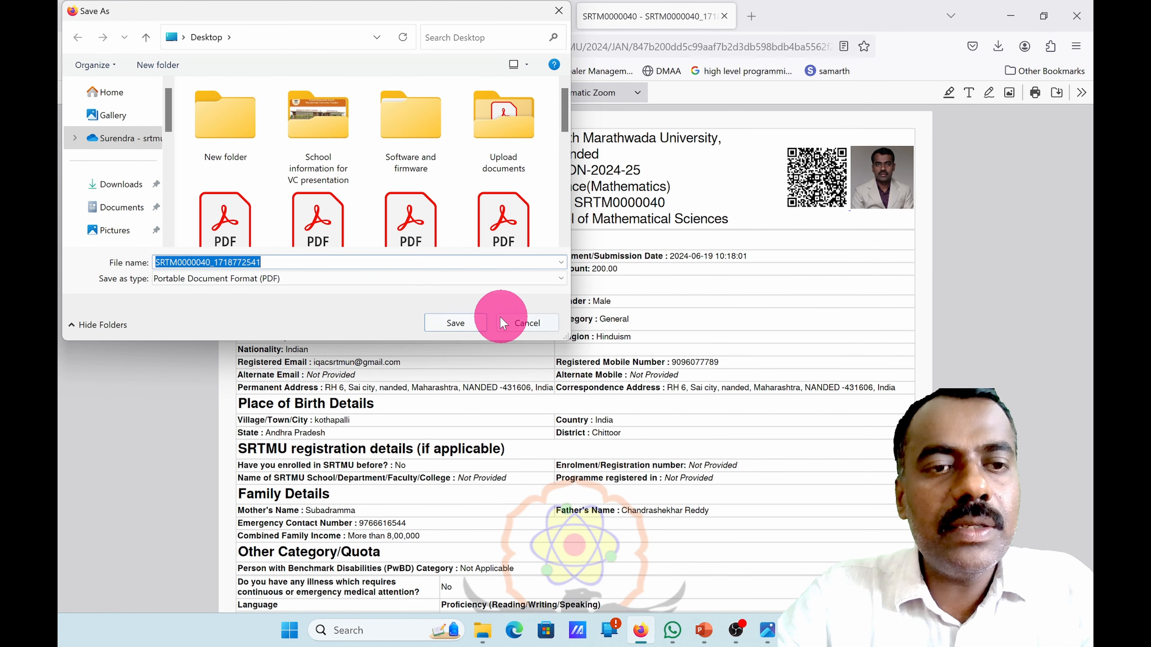
{"action": "left_click", "coordinate": [471, 324]}
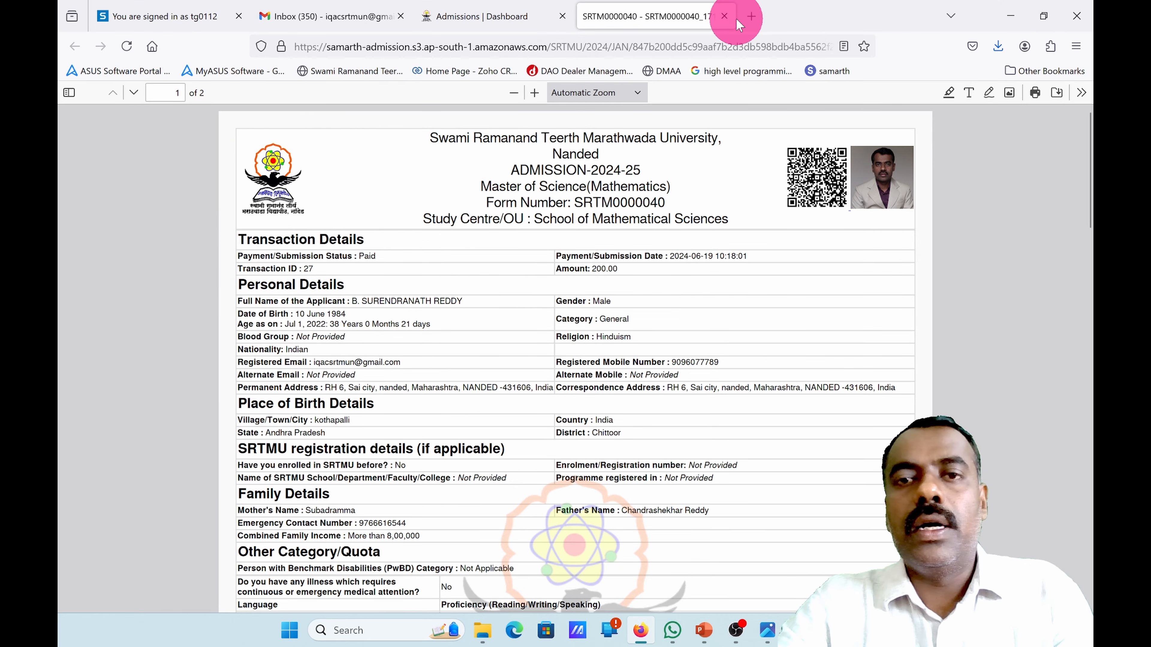
Step: Close the form PDF and check the dashboard lists the Master of Science(Mathematics) application as submitted
{"action": "left_click", "coordinate": [725, 16]}
{"action": "scroll", "coordinate": [619, 218], "scroll_direction": "up", "scroll_amount": 5}
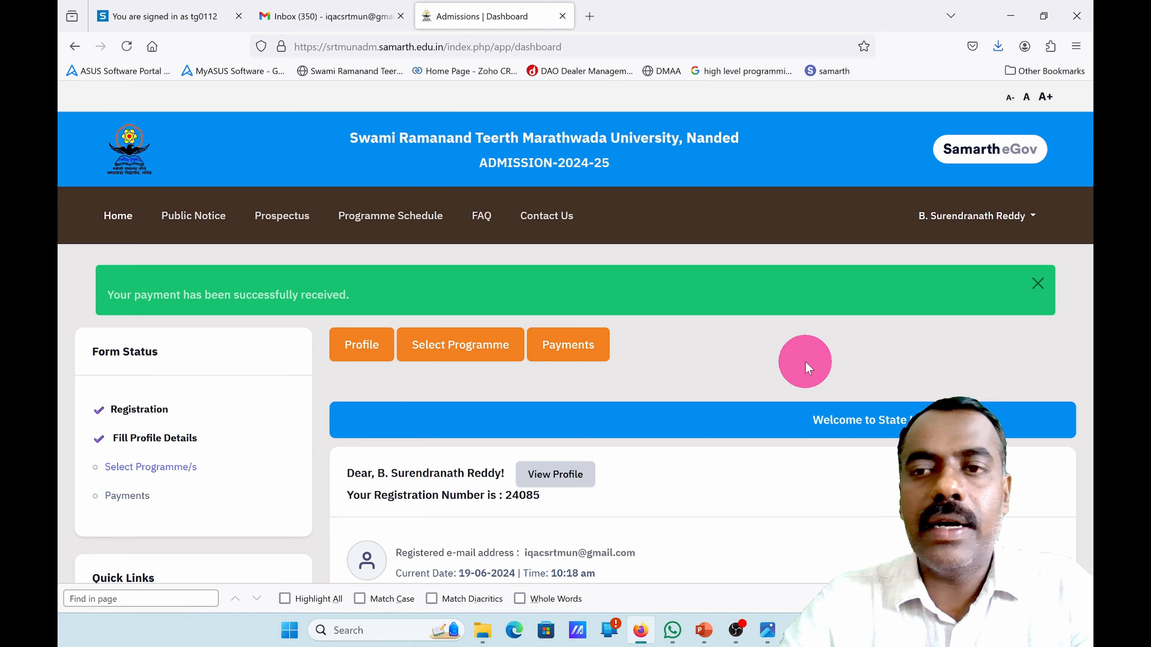
{"action": "scroll", "coordinate": [811, 367], "scroll_direction": "down", "scroll_amount": 10}
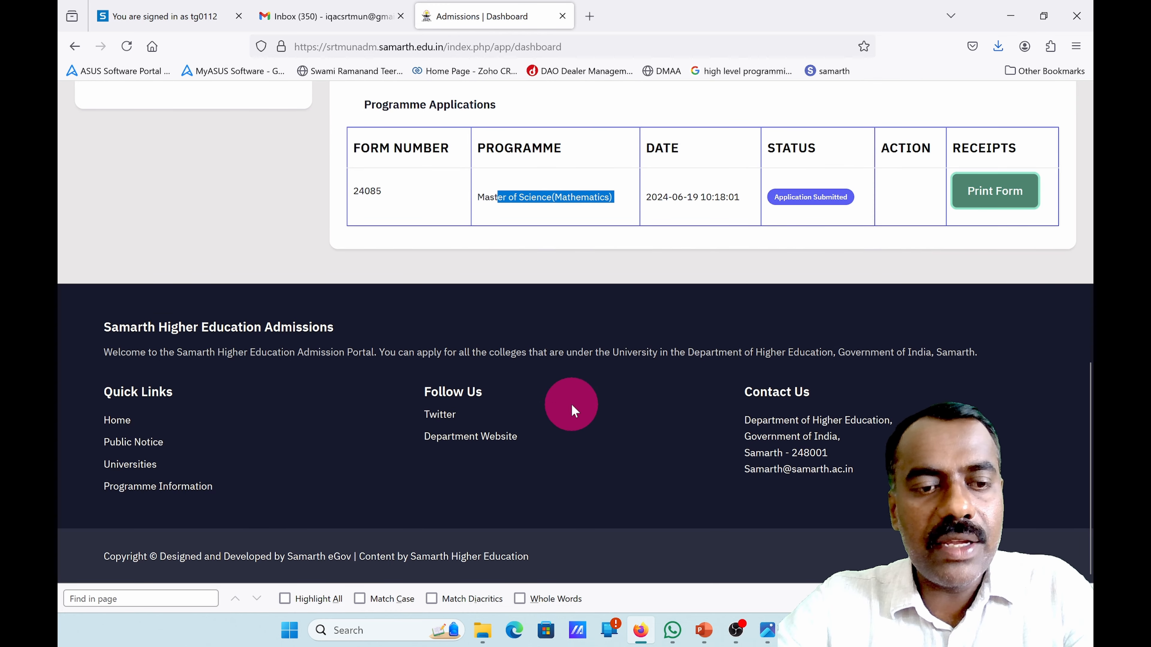
{"action": "scroll", "coordinate": [578, 415], "scroll_direction": "up", "scroll_amount": 10}
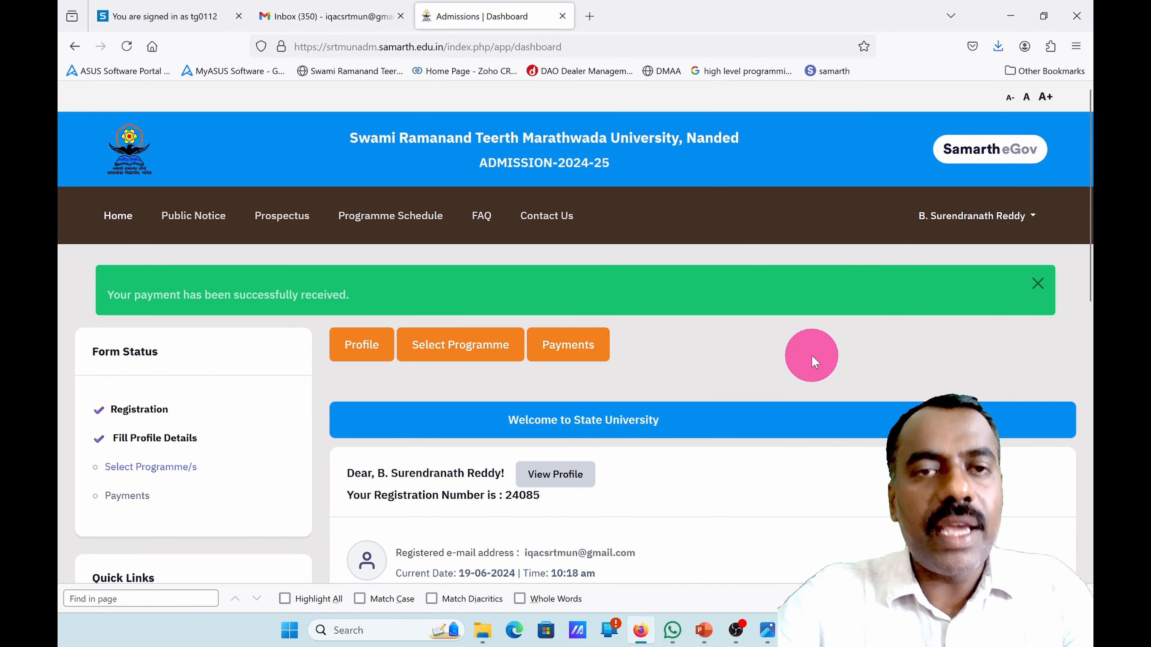